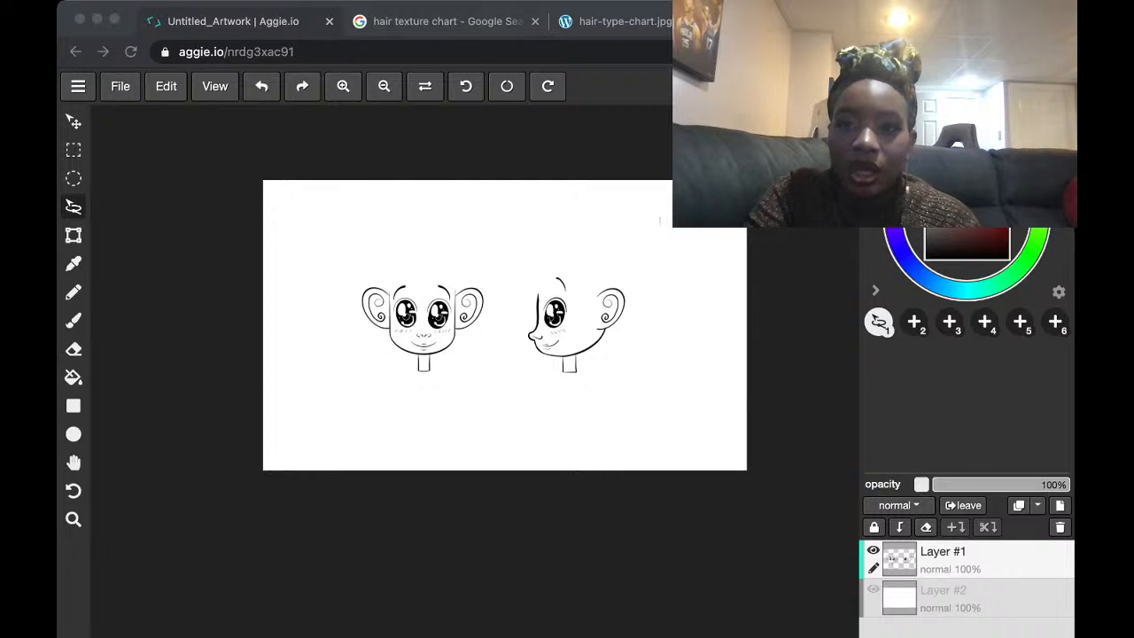
- Open the hair type chart image and examine the hair textures from 2A to 4C
{"action": "key", "text": "super+Tab"}
{"action": "key", "text": "super+Tab"}
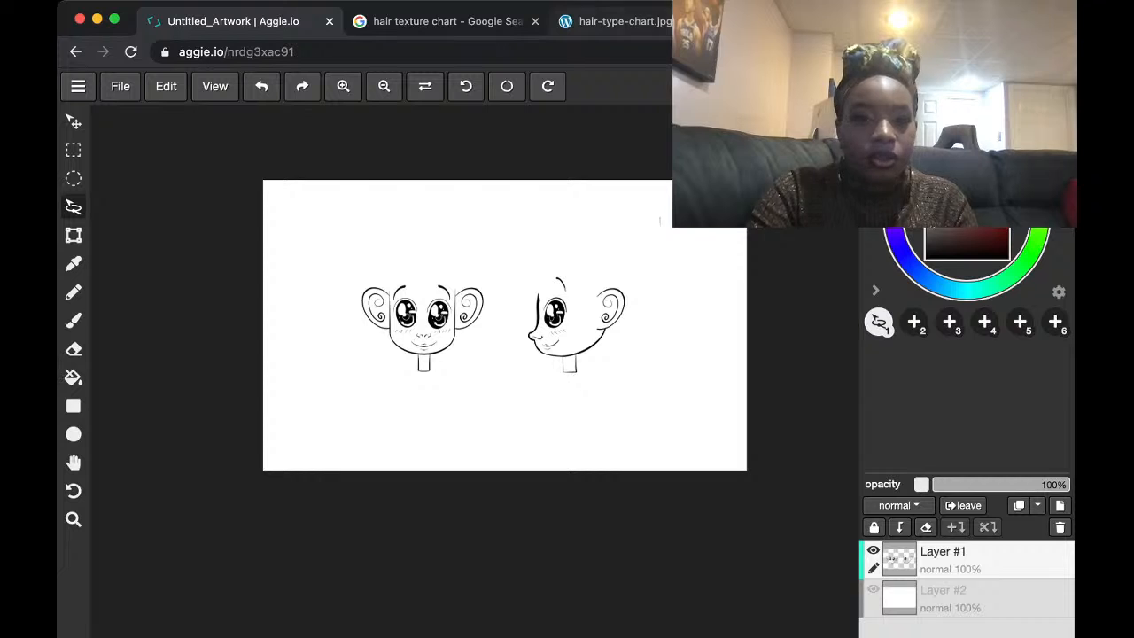
{"action": "left_click", "coordinate": [651, 21]}
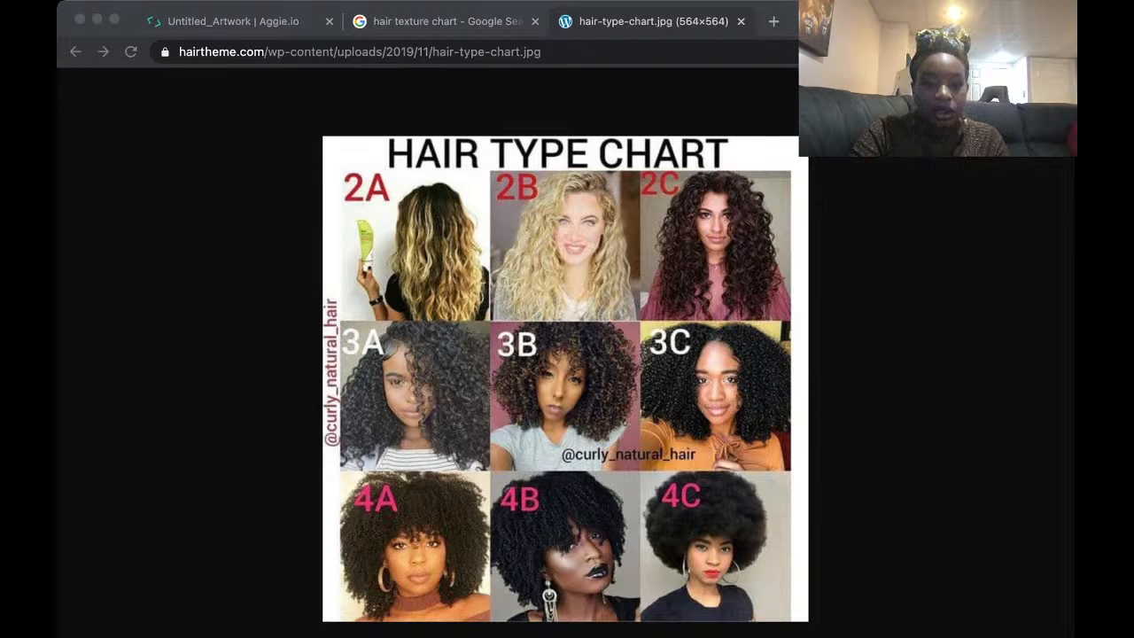
{"action": "key", "text": "super+Tab"}
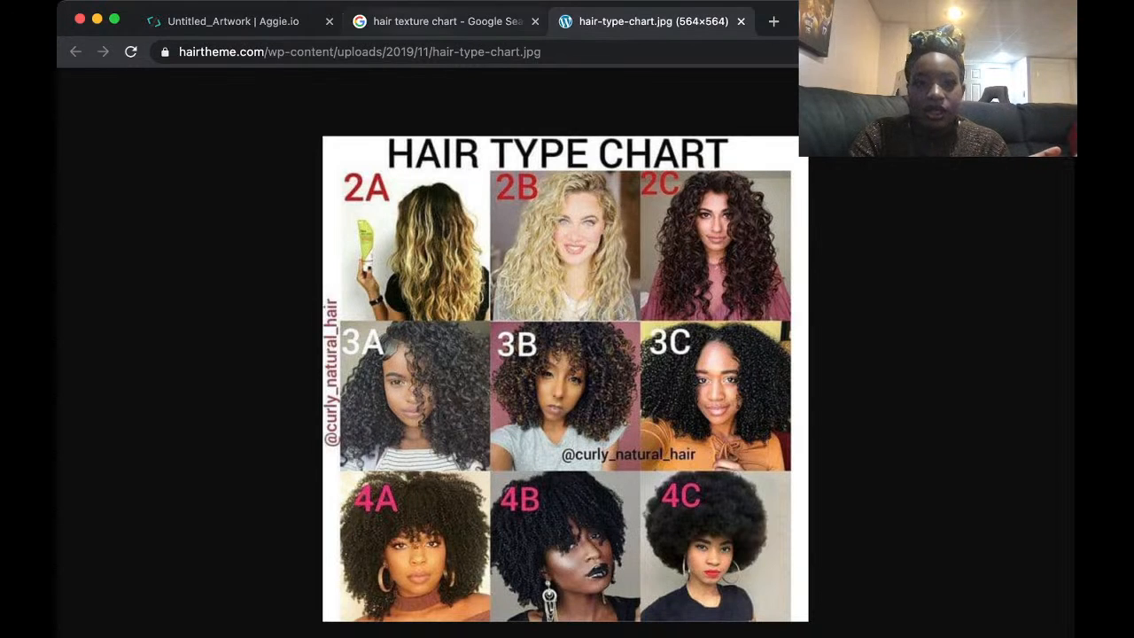
{"action": "key", "text": "super+Tab"}
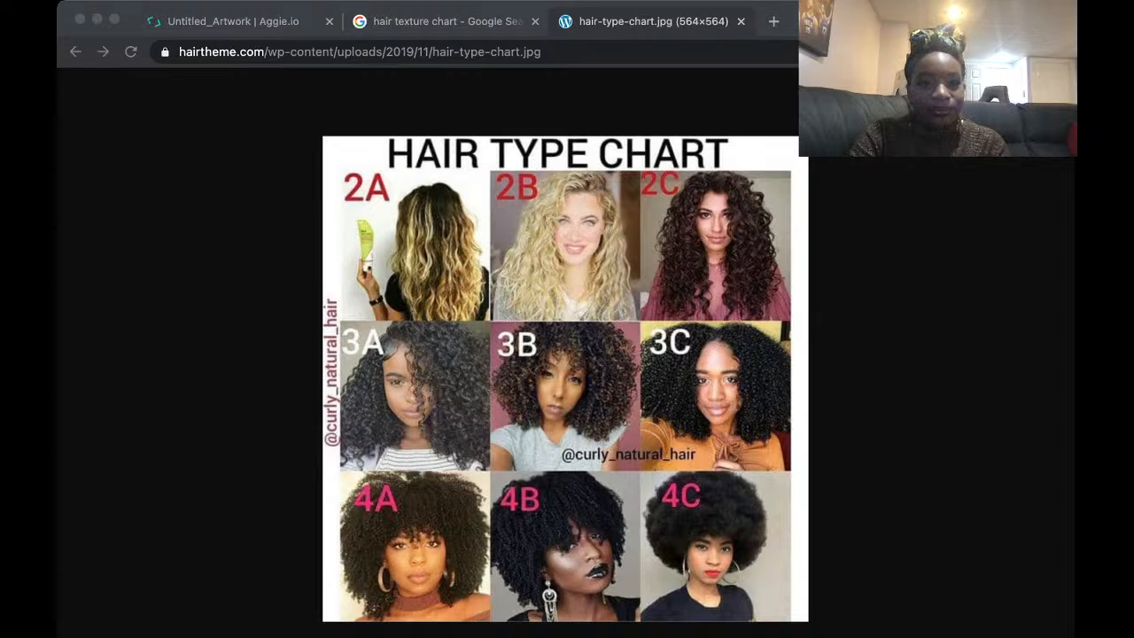
{"action": "key", "text": "super+Tab"}
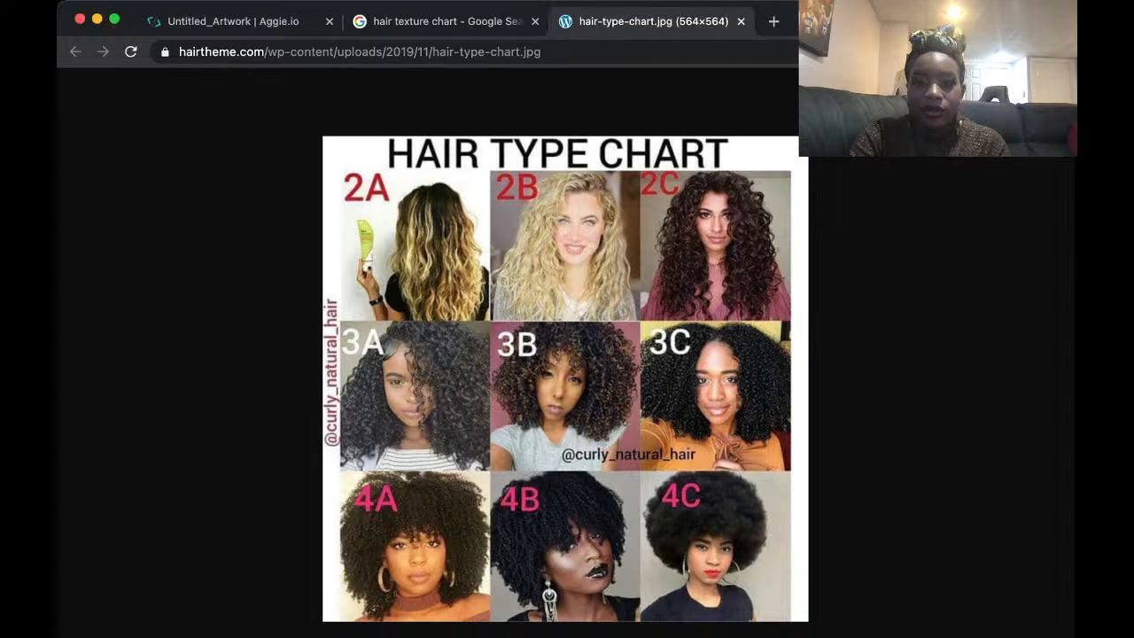
- Return to the artwork, hide the side panels and enlarge the view of the front and side head drawings
{"action": "left_click", "coordinate": [233, 21]}
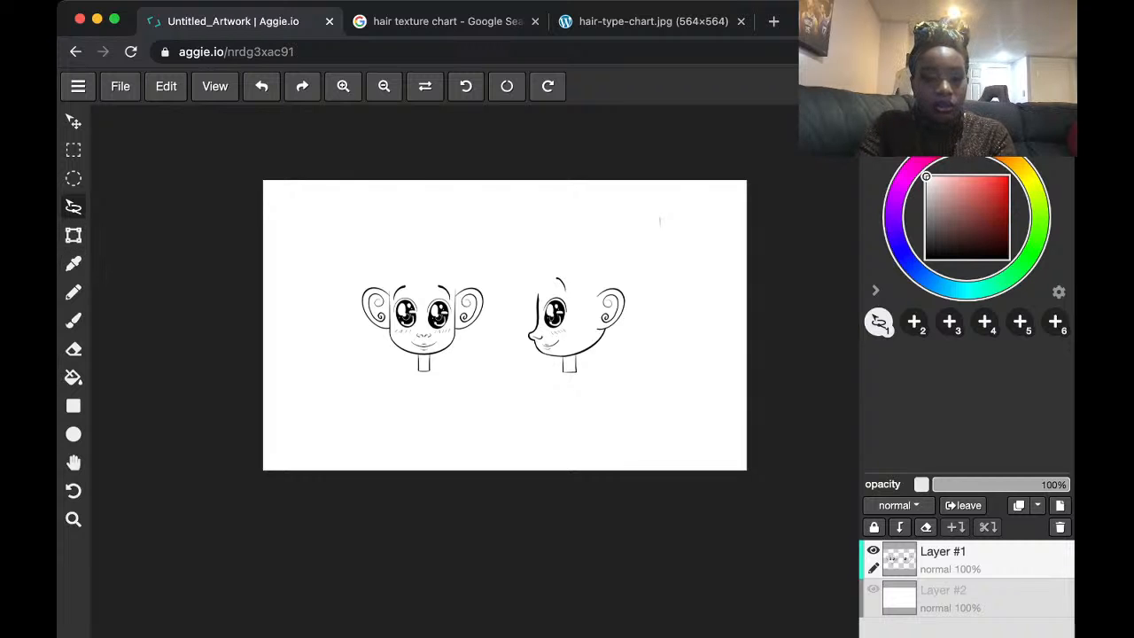
{"action": "key", "text": "Tab"}
{"action": "key", "text": "super+plus"}
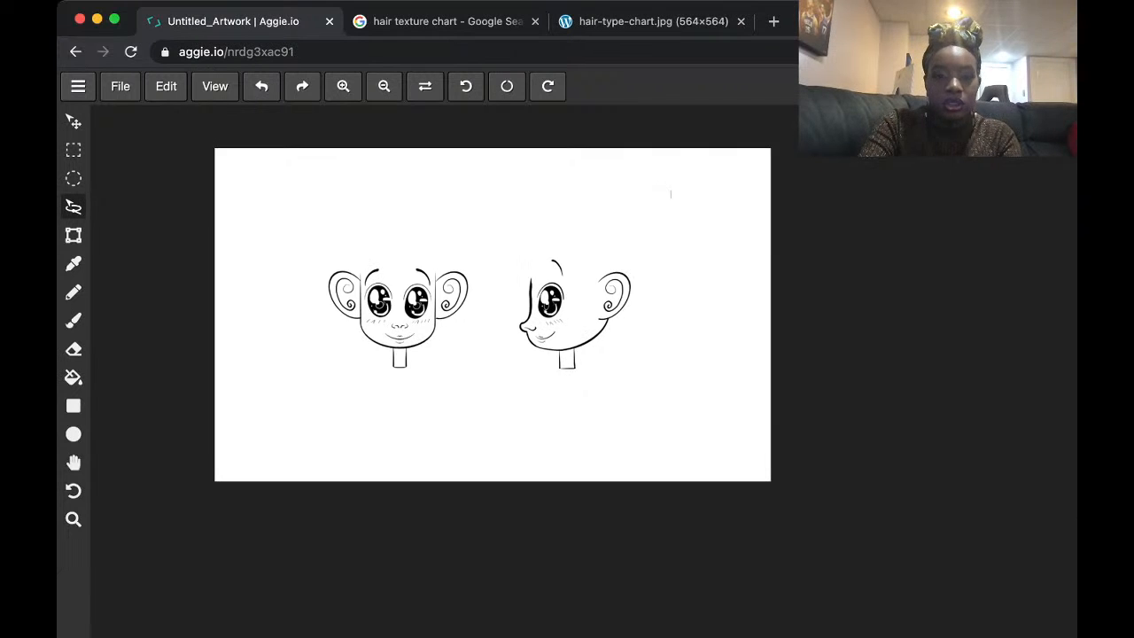
{"action": "key", "text": "super+plus"}
{"action": "key", "text": "h"}
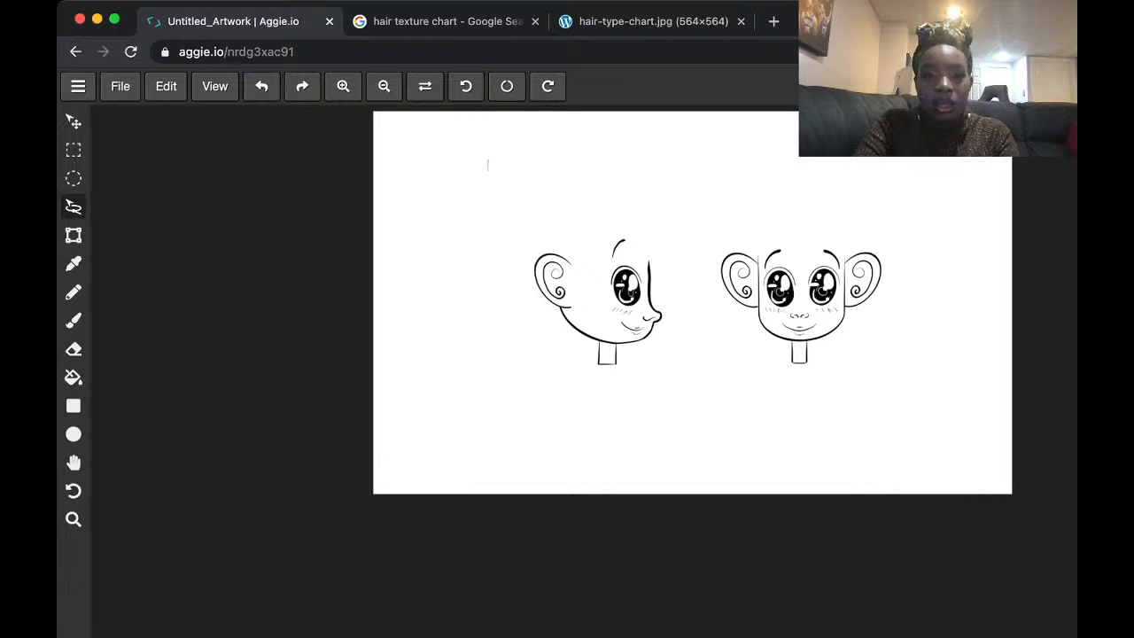
{"action": "key", "text": "h"}
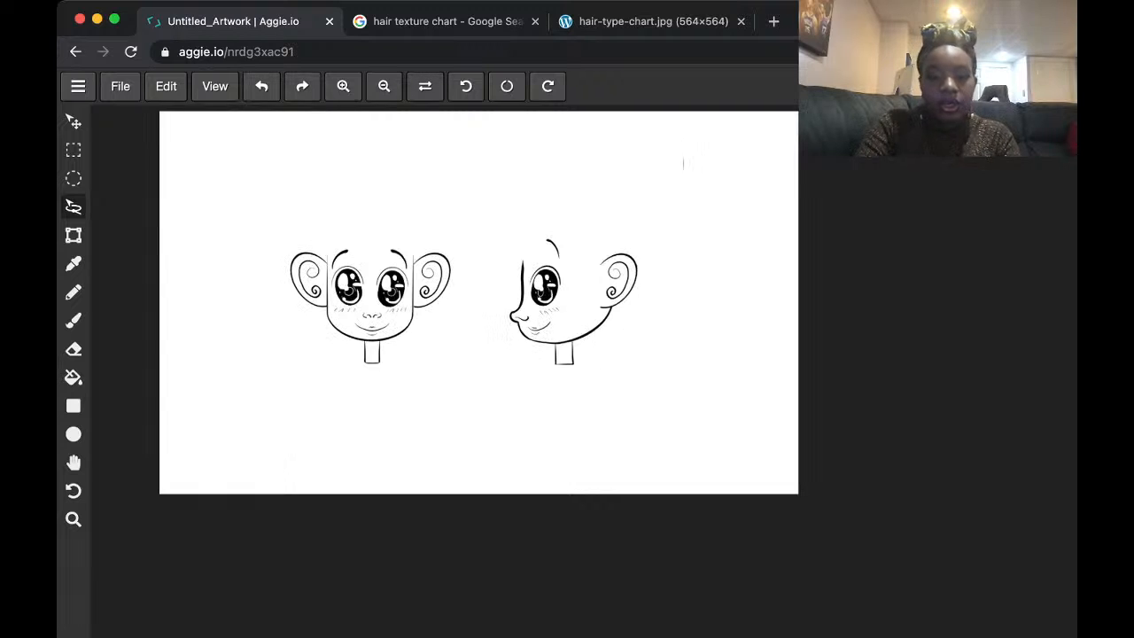
{"action": "key", "text": "super+plus"}
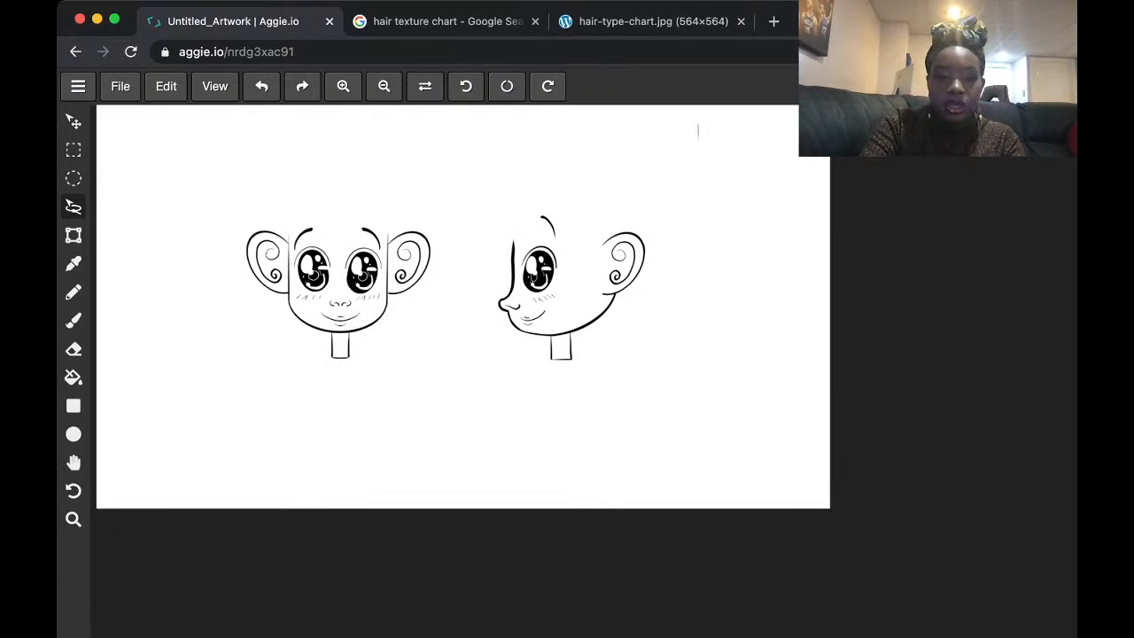
{"action": "key", "text": "super+plus"}
{"action": "left_click", "coordinate": [74, 462]}
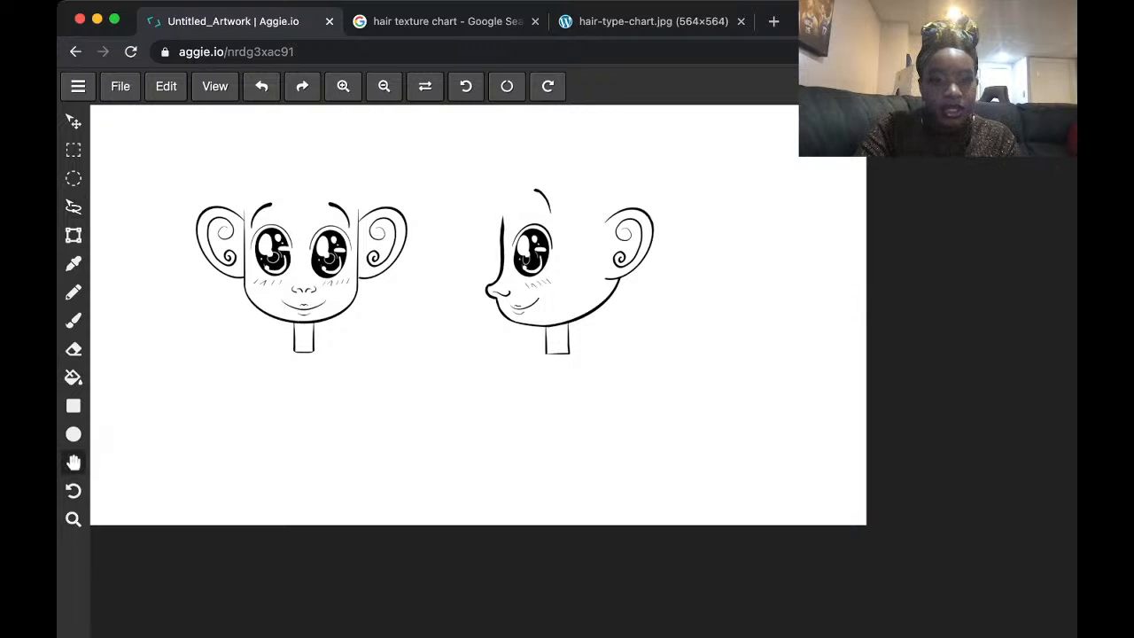
{"action": "mouse_move", "coordinate": [460, 266]}
{"action": "left_mouse_down"}
{"action": "mouse_move", "coordinate": [675, 511]}
{"action": "mouse_move", "coordinate": [560, 390]}
{"action": "left_mouse_up"}
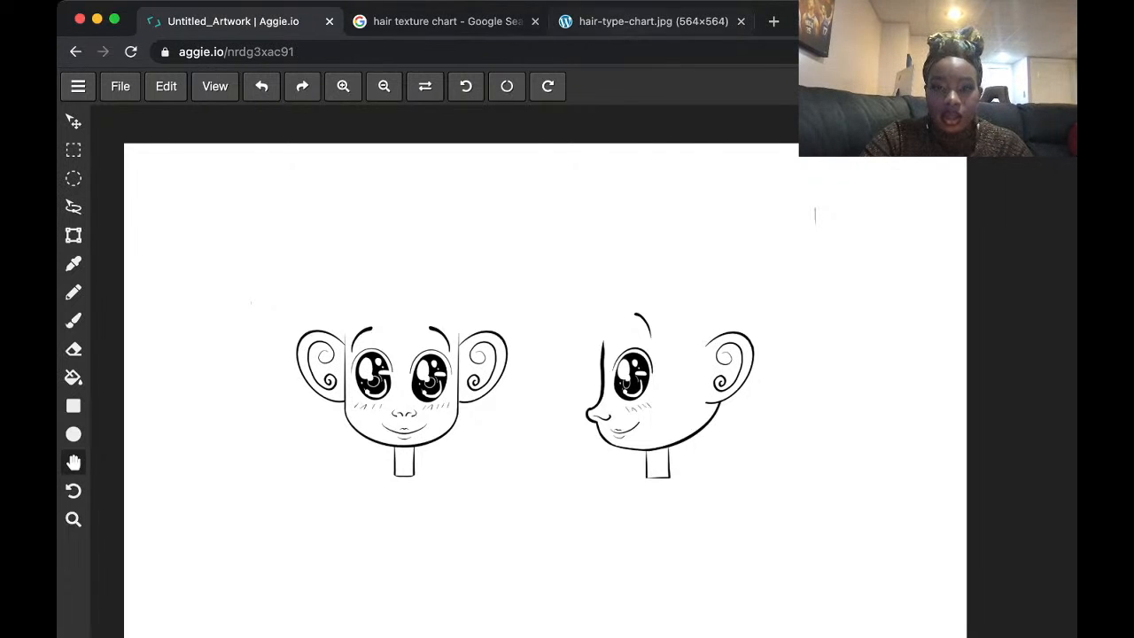
- Consult the hair type chart again, then return to the artwork and bring the front-view head into the middle of the view
{"action": "left_click", "coordinate": [652, 21]}
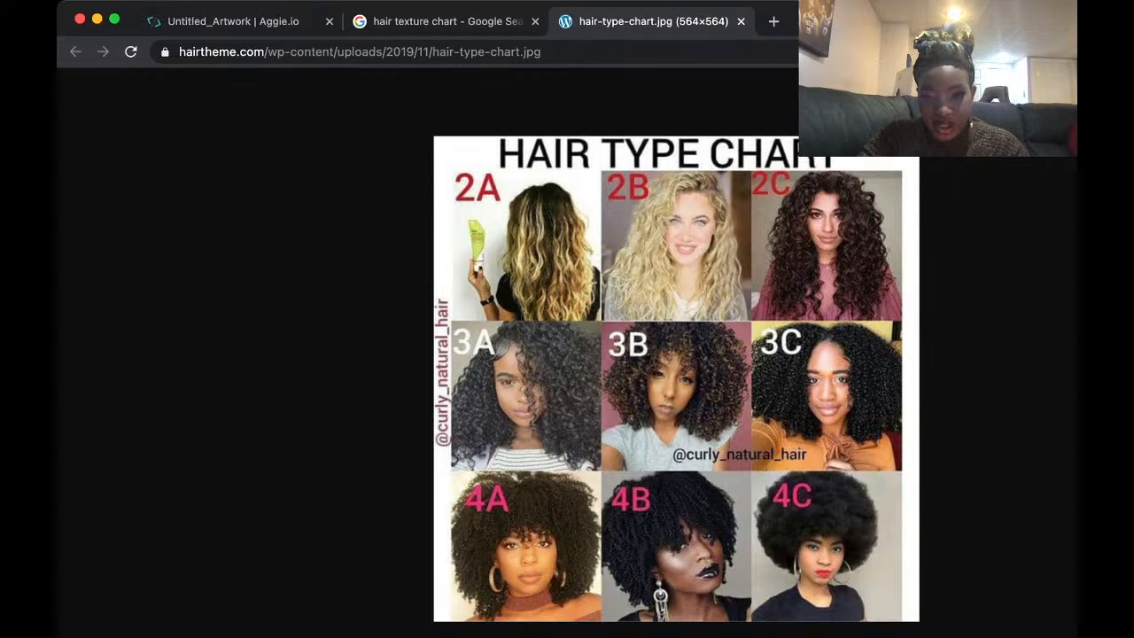
{"action": "left_click", "coordinate": [233, 21]}
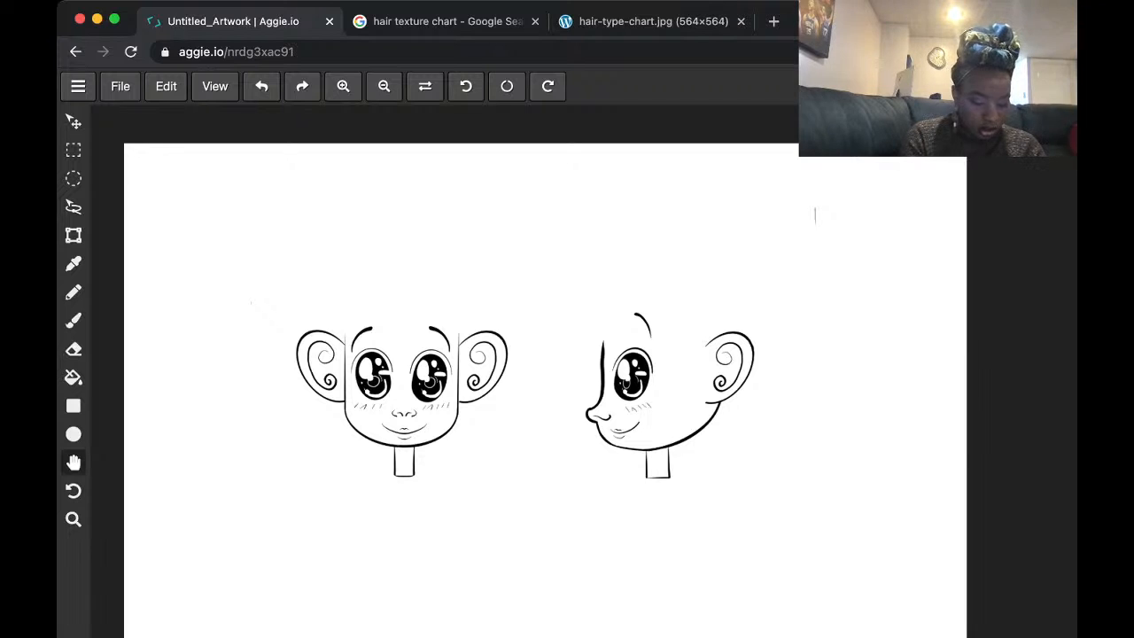
{"action": "key", "text": "b"}
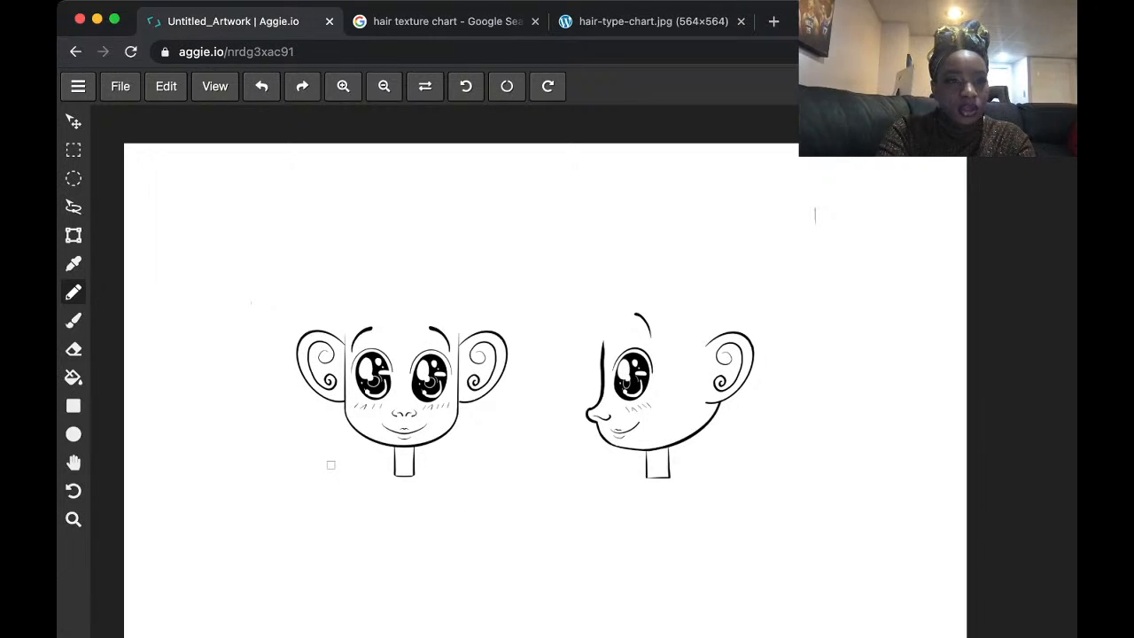
{"action": "key", "text": "super+equal"}
{"action": "key", "text": "super+equal"}
{"action": "key", "text": "f"}
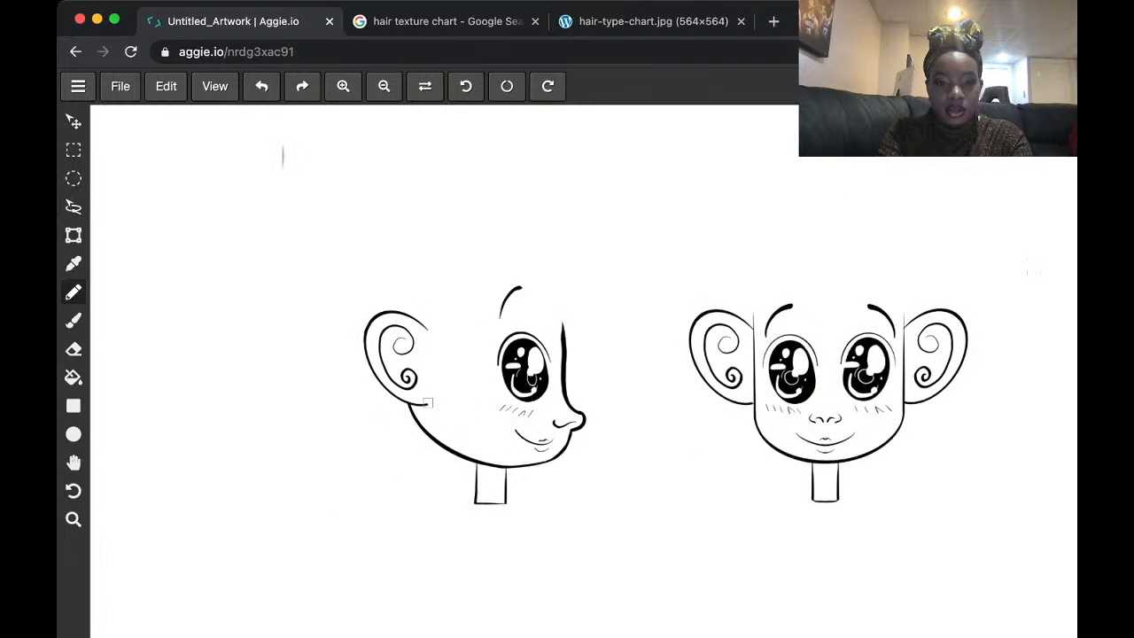
{"action": "left_click", "coordinate": [424, 86]}
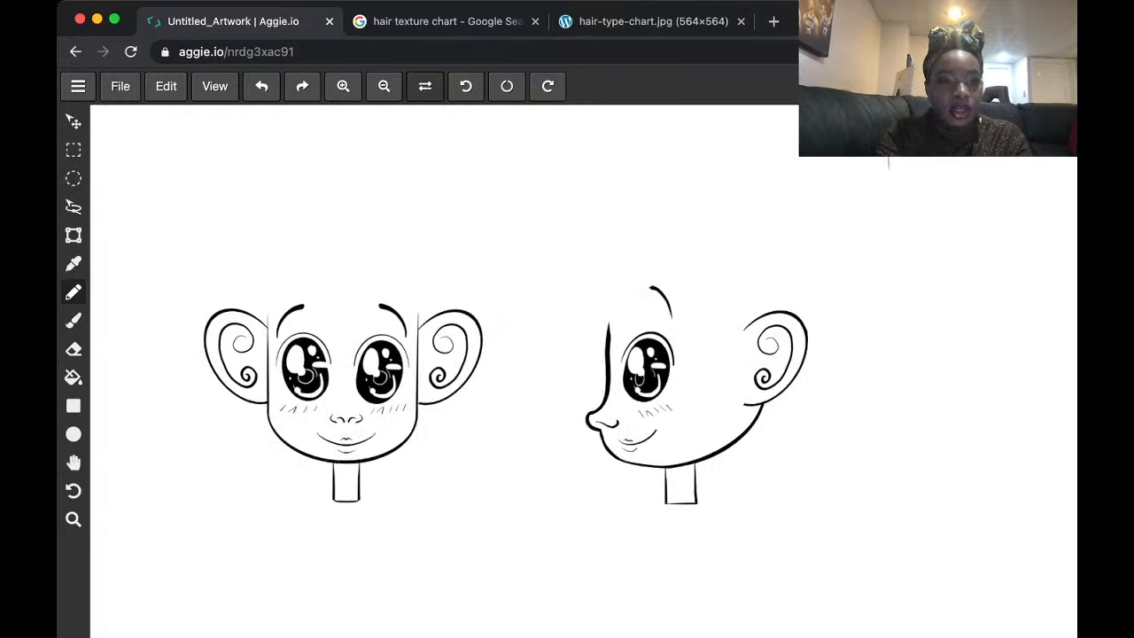
{"action": "left_click", "coordinate": [73, 462]}
{"action": "left_click_drag", "start_coordinate": [140, 276], "coordinate": [361, 345]}
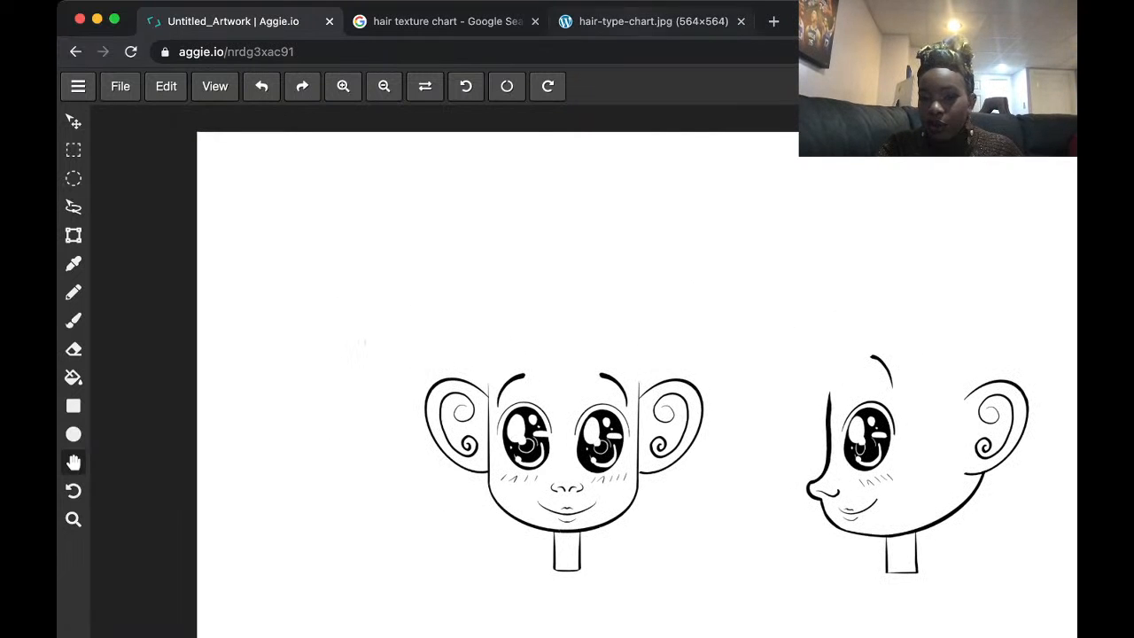
- Look over the hair texture chart image search results, then return to the artwork
{"action": "left_click", "coordinate": [651, 22]}
{"action": "left_click", "coordinate": [446, 21]}
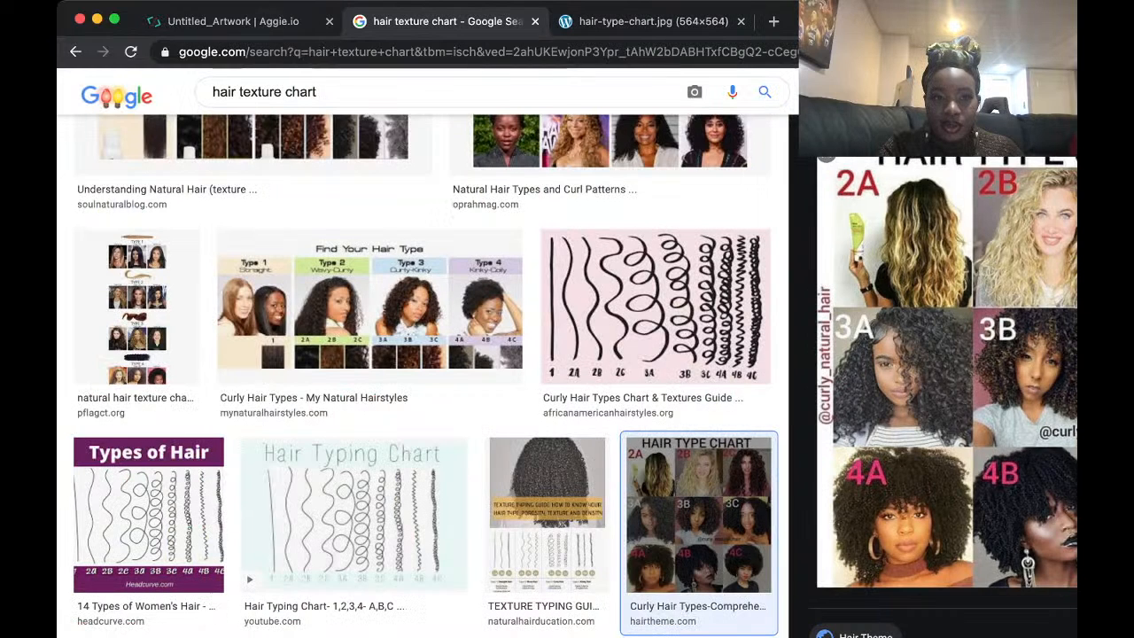
{"action": "left_click", "coordinate": [226, 22]}
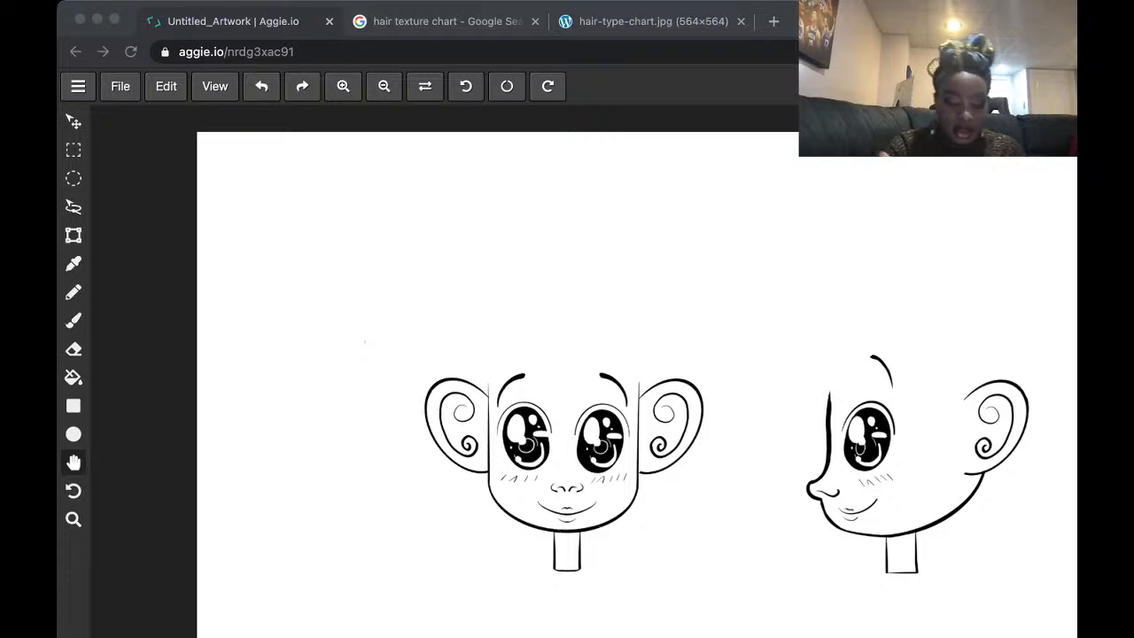
{"action": "key", "text": "super+Tab"}
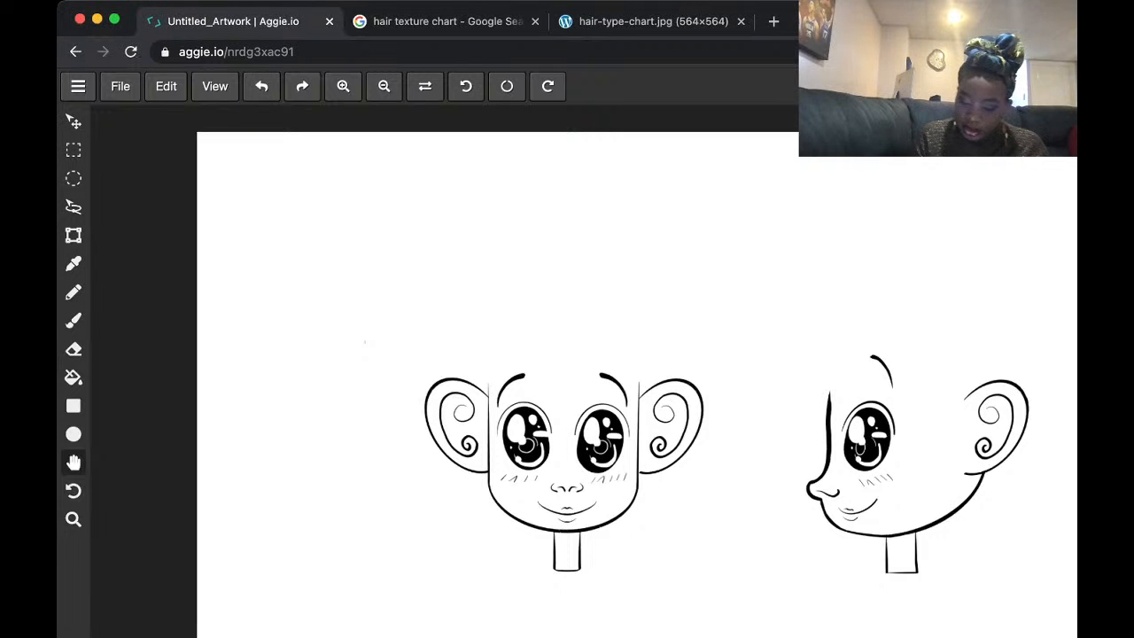
- Sketch a large cyan circle around the front-view head with the Pencil, adding a scalloped hairline on the forehead and a curve below each ear
{"action": "scroll", "coordinate": [817, 302], "scroll_direction": "down", "scroll_amount": 2}
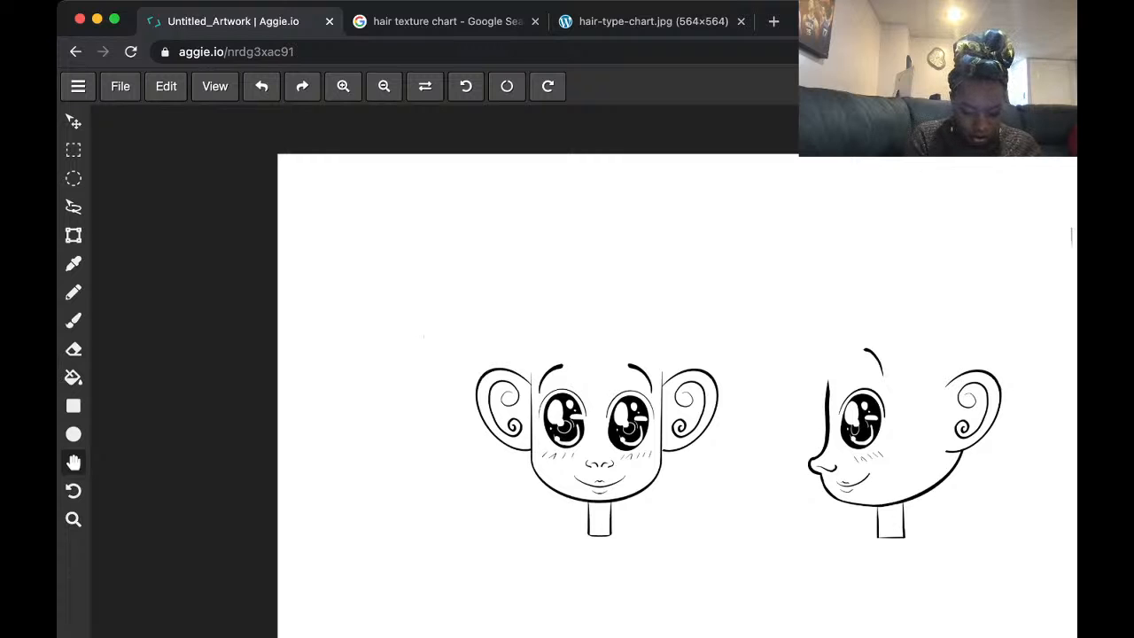
{"action": "key", "text": "p"}
{"action": "mouse_move", "coordinate": [577, 272]}
{"action": "left_mouse_down"}
{"action": "mouse_move", "coordinate": [464, 312]}
{"action": "mouse_move", "coordinate": [425, 371]}
{"action": "mouse_move", "coordinate": [420, 447]}
{"action": "mouse_move", "coordinate": [435, 518]}
{"action": "mouse_move", "coordinate": [519, 584]}
{"action": "mouse_move", "coordinate": [591, 596]}
{"action": "mouse_move", "coordinate": [659, 579]}
{"action": "mouse_move", "coordinate": [728, 515]}
{"action": "mouse_move", "coordinate": [745, 480]}
{"action": "mouse_move", "coordinate": [755, 400]}
{"action": "mouse_move", "coordinate": [722, 306]}
{"action": "mouse_move", "coordinate": [635, 272]}
{"action": "mouse_move", "coordinate": [542, 280]}
{"action": "left_mouse_up"}
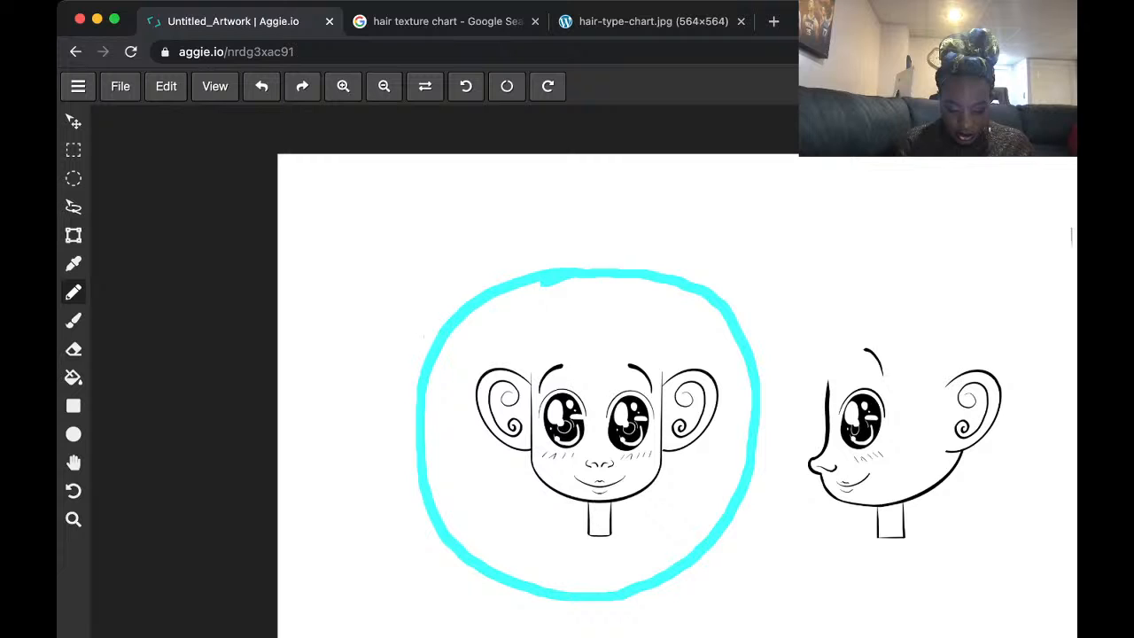
{"action": "mouse_move", "coordinate": [519, 371]}
{"action": "left_mouse_down"}
{"action": "mouse_move", "coordinate": [541, 387]}
{"action": "mouse_move", "coordinate": [589, 352]}
{"action": "mouse_move", "coordinate": [593, 383]}
{"action": "mouse_move", "coordinate": [627, 354]}
{"action": "mouse_move", "coordinate": [620, 361]}
{"action": "mouse_move", "coordinate": [657, 381]}
{"action": "mouse_move", "coordinate": [673, 371]}
{"action": "left_mouse_up"}
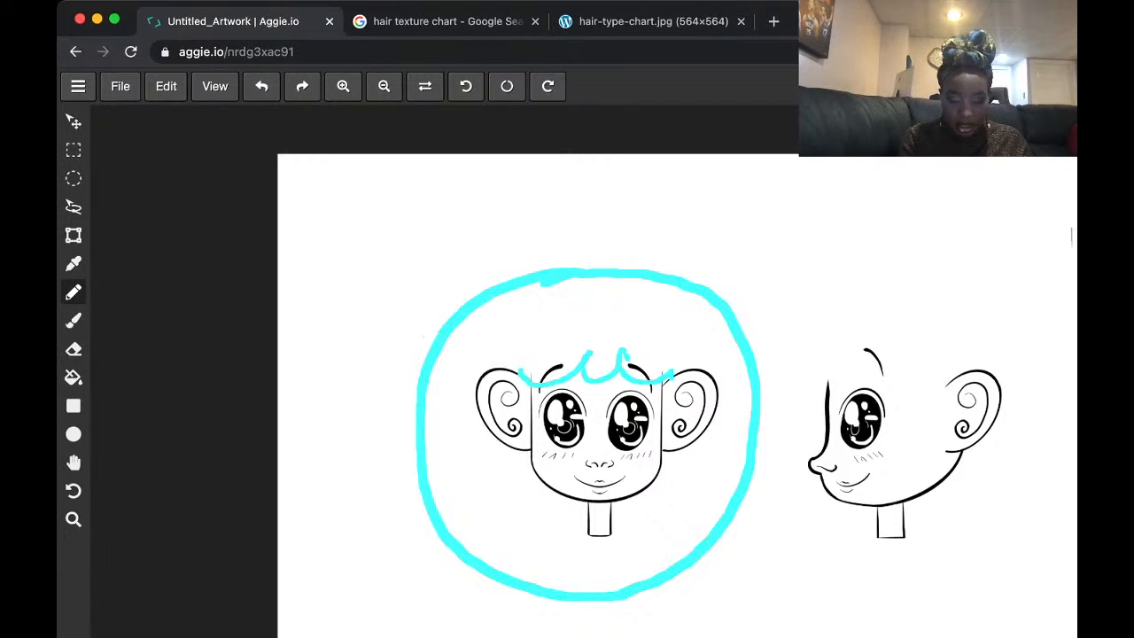
{"action": "left_click_drag", "start_coordinate": [514, 454], "coordinate": [534, 516]}
{"action": "mouse_move", "coordinate": [687, 460]}
{"action": "left_mouse_down"}
{"action": "mouse_move", "coordinate": [656, 484]}
{"action": "mouse_move", "coordinate": [647, 530]}
{"action": "left_mouse_up"}
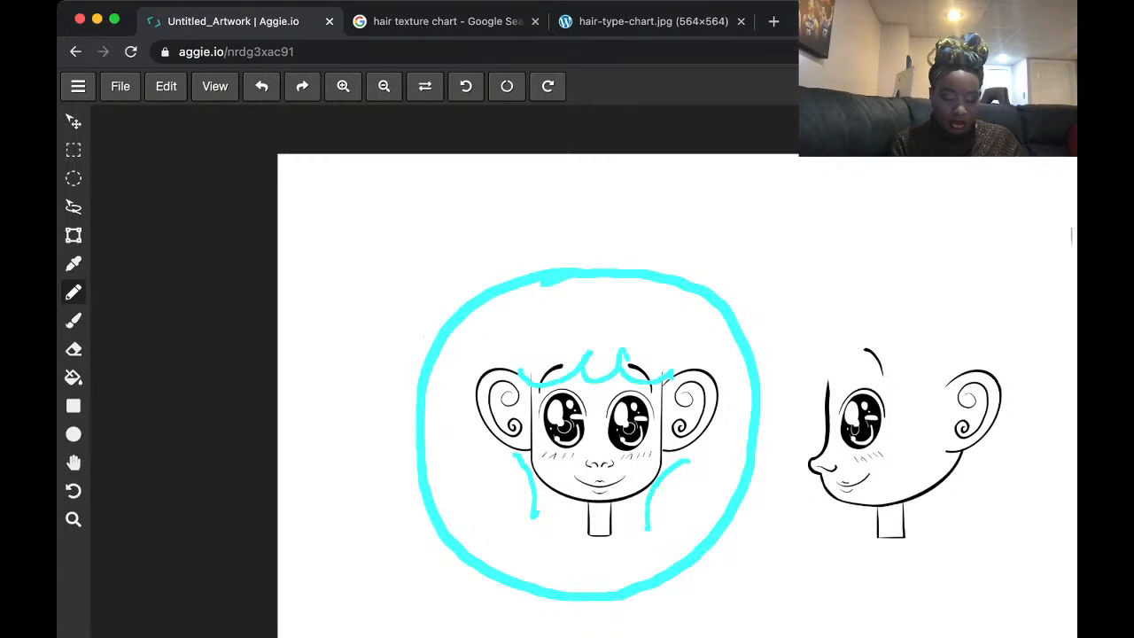
- Add short cyan curl marks inside the hair circle beside the ear, above the forehead and below the neck
{"action": "left_click_drag", "start_coordinate": [452, 401], "coordinate": [448, 440]}
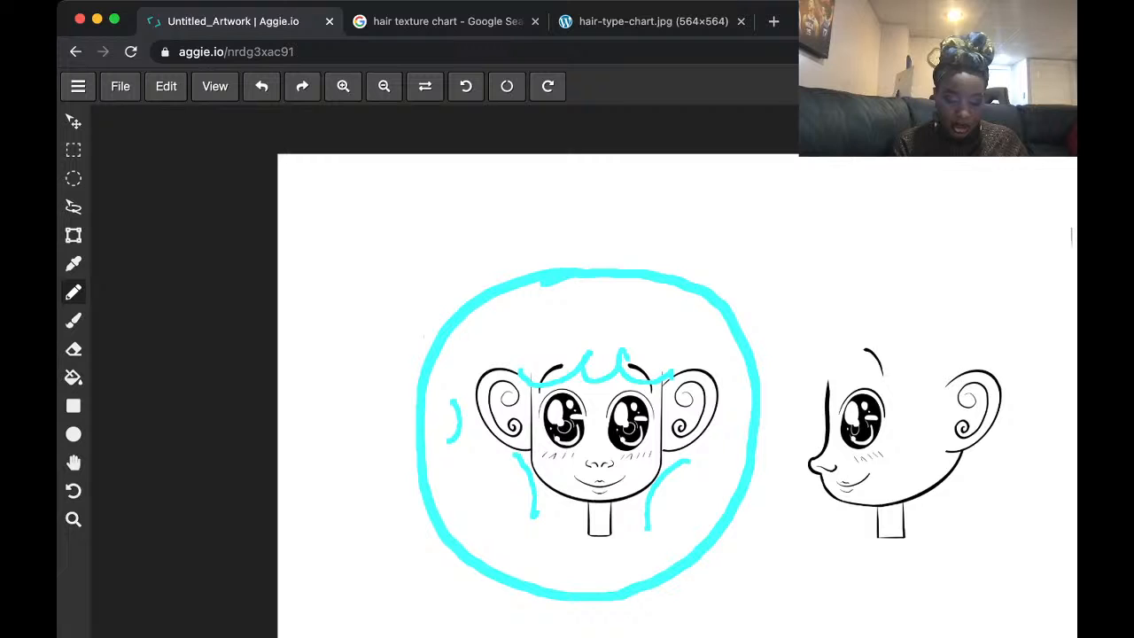
{"action": "mouse_move", "coordinate": [502, 324]}
{"action": "left_mouse_down"}
{"action": "mouse_move", "coordinate": [510, 340]}
{"action": "mouse_move", "coordinate": [553, 327]}
{"action": "left_mouse_up"}
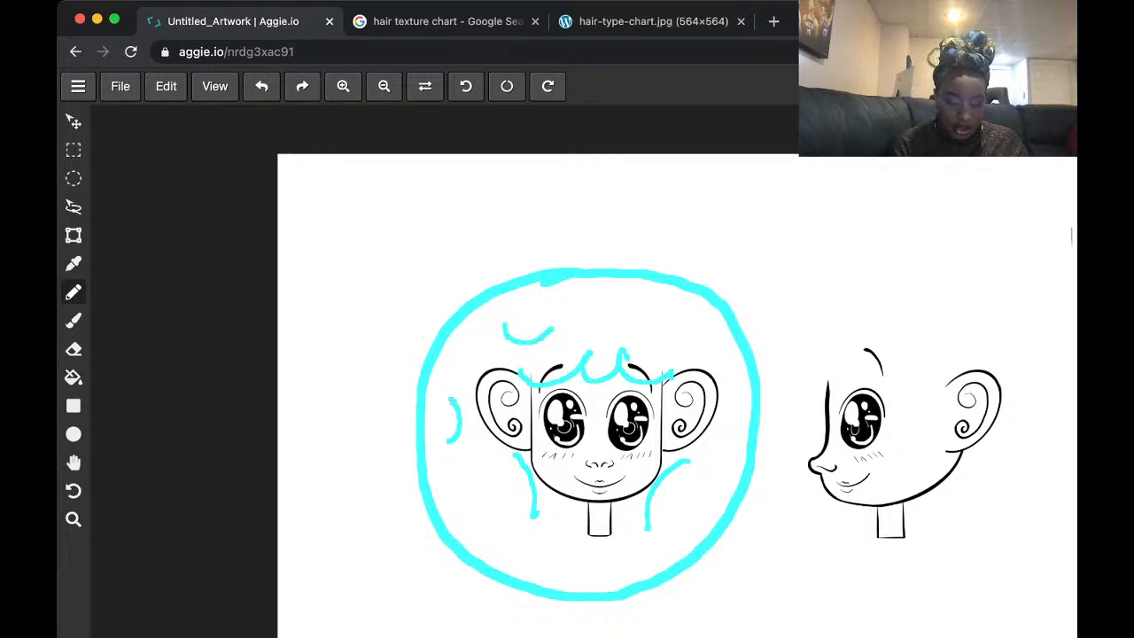
{"action": "left_click_drag", "start_coordinate": [455, 399], "coordinate": [467, 365]}
{"action": "left_click_drag", "start_coordinate": [455, 496], "coordinate": [478, 522]}
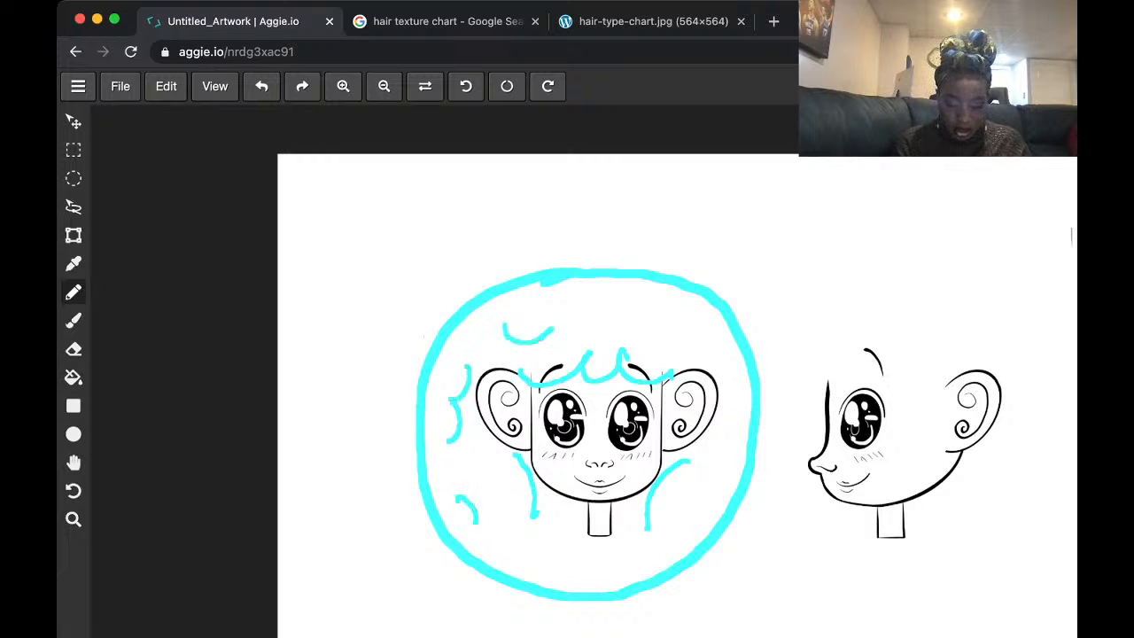
{"action": "mouse_move", "coordinate": [560, 557]}
{"action": "left_mouse_down"}
{"action": "mouse_move", "coordinate": [573, 544]}
{"action": "mouse_move", "coordinate": [592, 554]}
{"action": "left_mouse_up"}
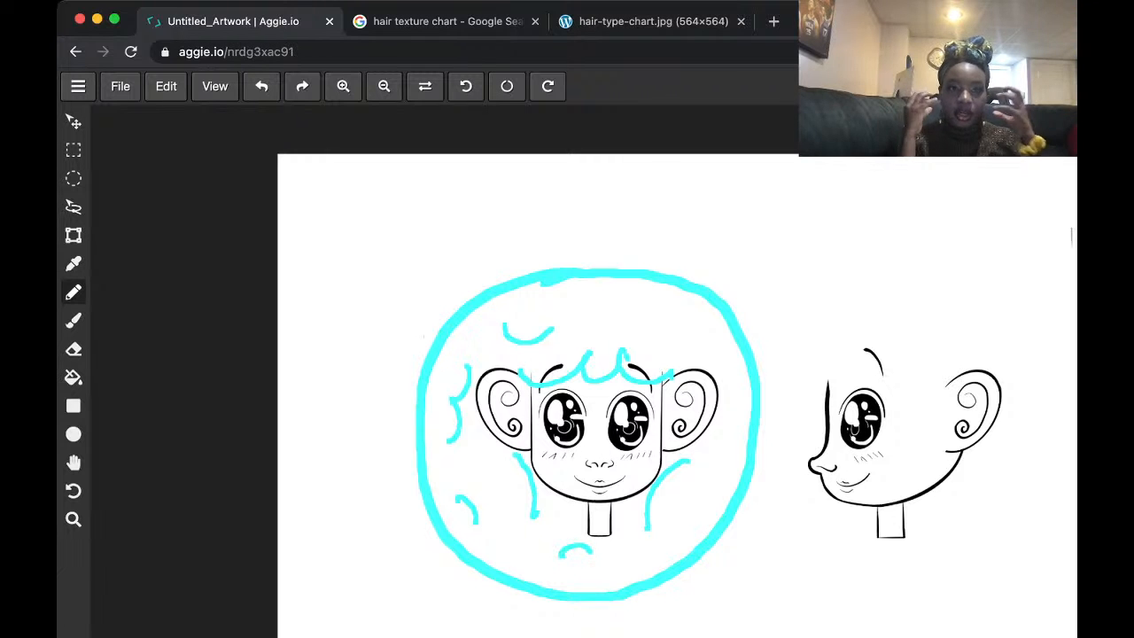
{"action": "left_click_drag", "start_coordinate": [648, 293], "coordinate": [659, 321]}
- Check the hair type chart once more, then clear the cyan hair sketch from around the front-view head
{"action": "left_click", "coordinate": [657, 22]}
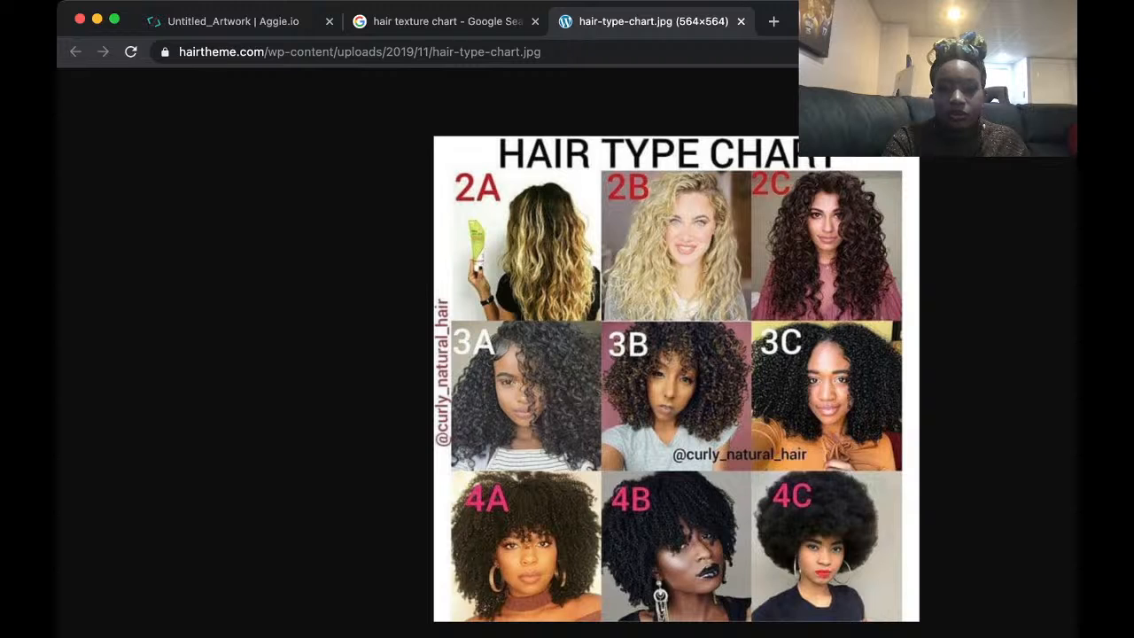
{"action": "left_click", "coordinate": [233, 21]}
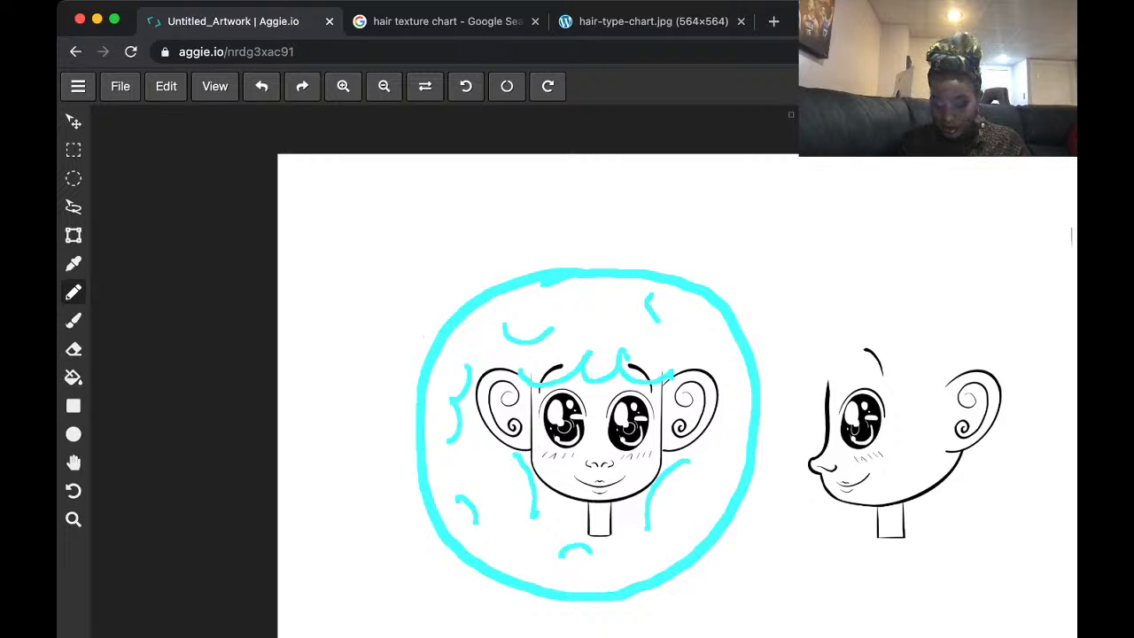
{"action": "key", "text": "Delete"}
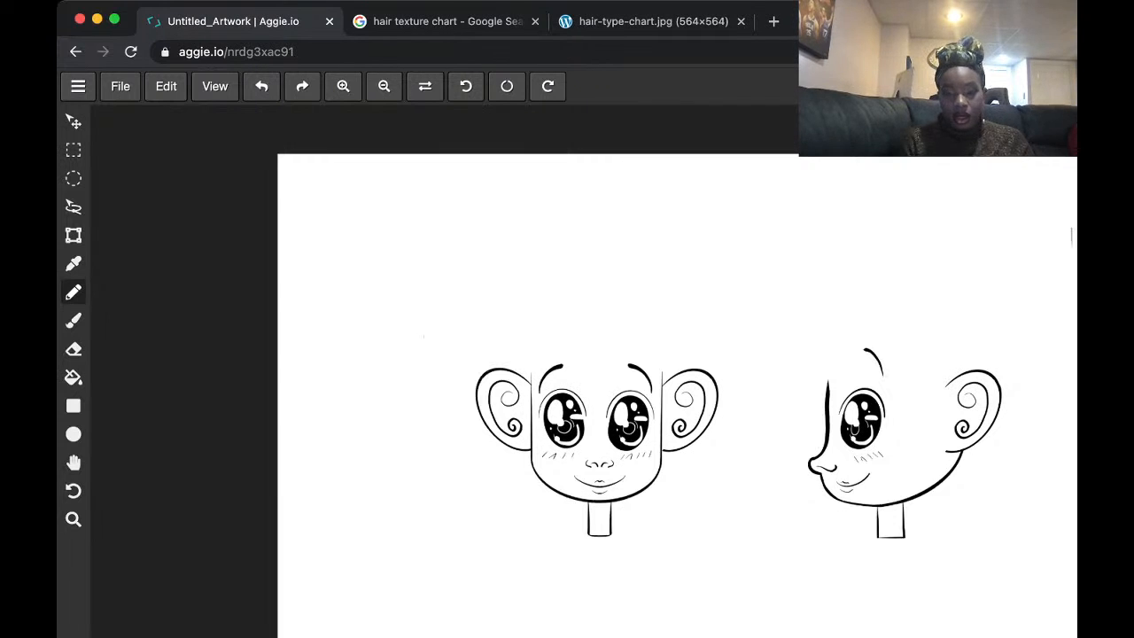
{"action": "key", "text": "super+minus"}
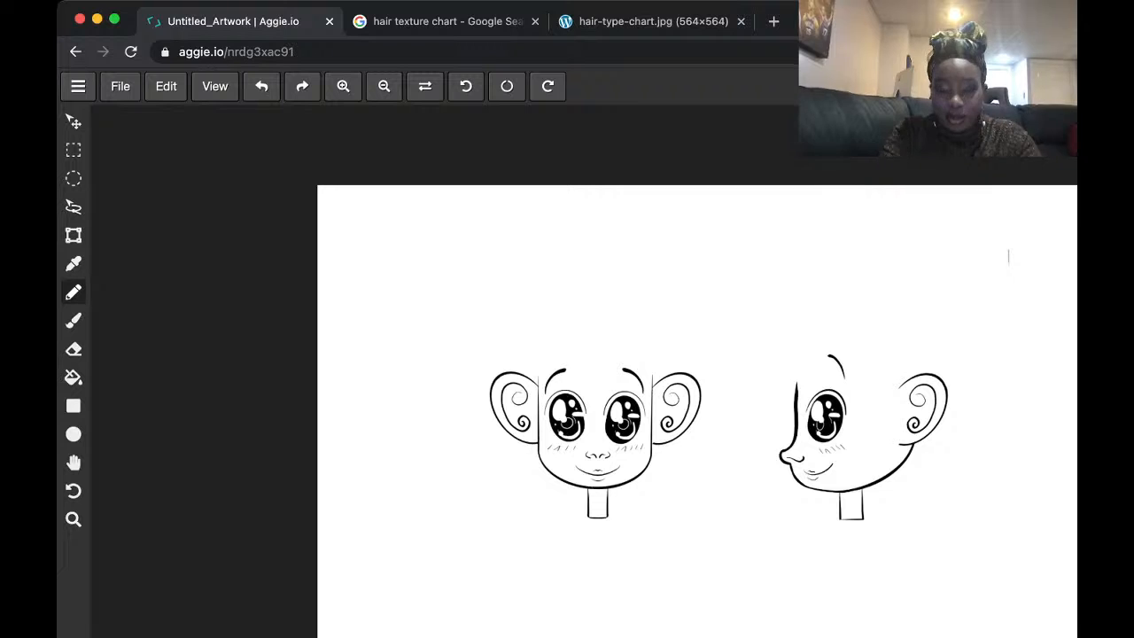
{"action": "scroll", "coordinate": [813, 384], "scroll_direction": "down", "scroll_amount": 8}
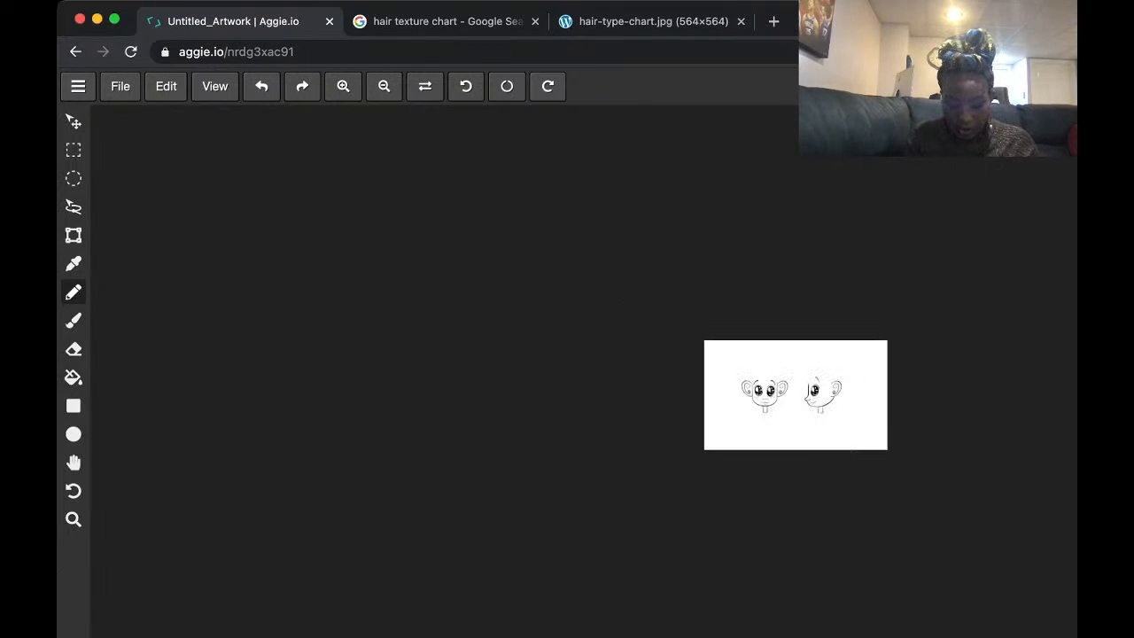
{"action": "scroll", "coordinate": [856, 399], "scroll_direction": "up", "scroll_amount": 10}
{"action": "scroll", "coordinate": [856, 400], "scroll_direction": "down", "scroll_amount": 8}
{"action": "scroll", "coordinate": [856, 400], "scroll_direction": "up", "scroll_amount": 6}
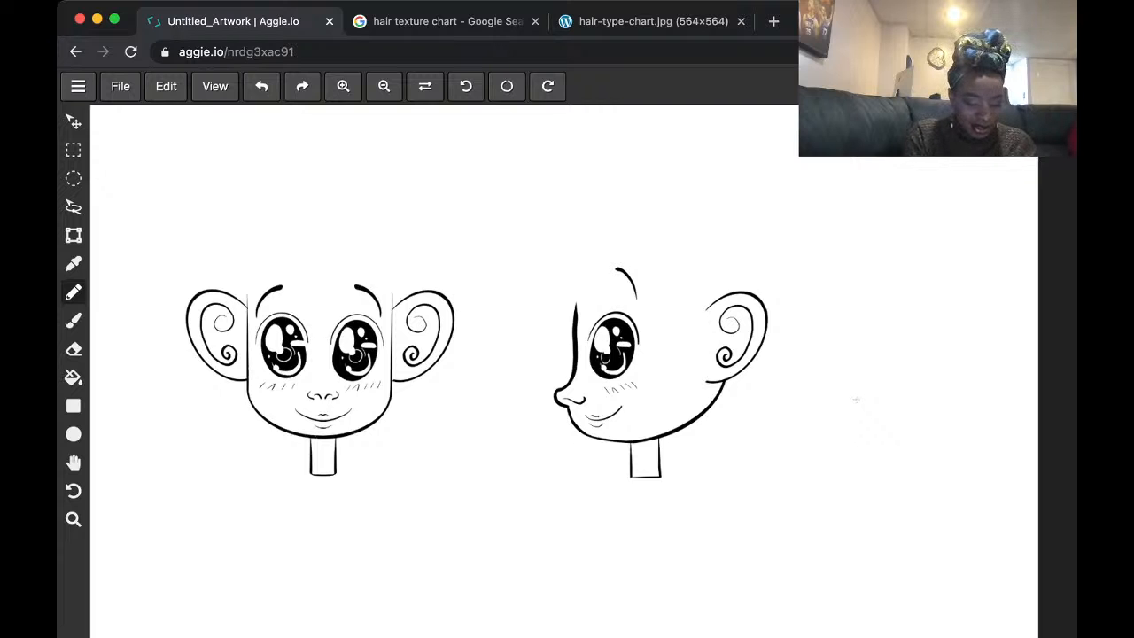
{"action": "key", "text": "space"}
{"action": "left_click_drag", "start_coordinate": [855, 400], "coordinate": [1054, 459]}
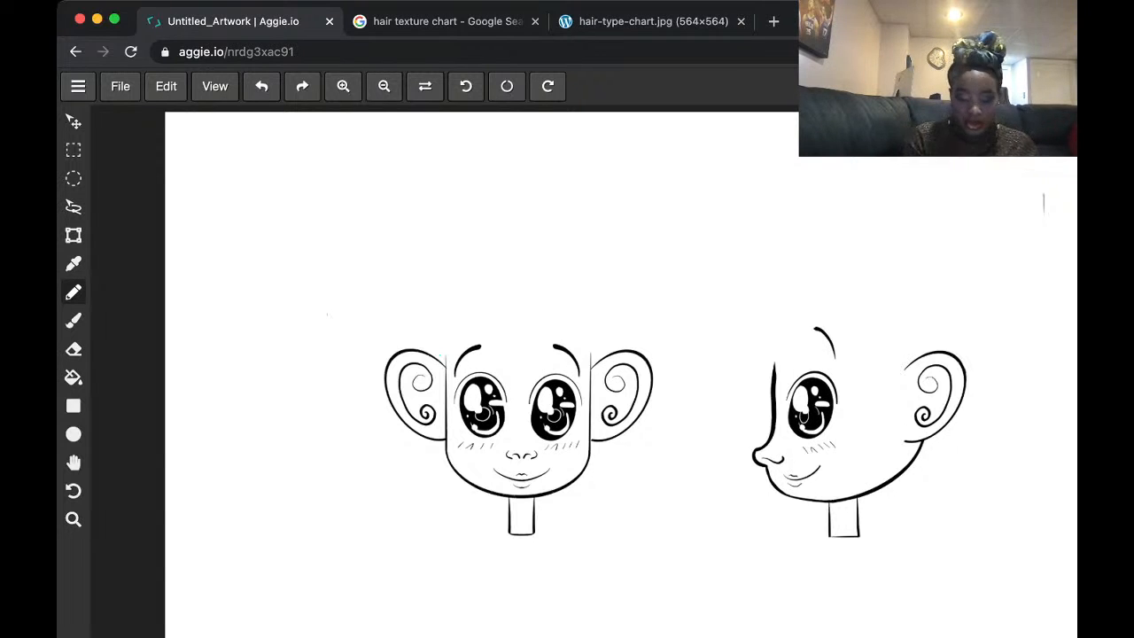
{"action": "mouse_move", "coordinate": [365, 204]}
{"action": "left_mouse_down"}
{"action": "mouse_move", "coordinate": [319, 394]}
{"action": "mouse_move", "coordinate": [320, 306]}
{"action": "mouse_move", "coordinate": [332, 469]}
{"action": "left_mouse_up"}
{"action": "left_click_drag", "start_coordinate": [341, 425], "coordinate": [396, 534]}
{"action": "mouse_move", "coordinate": [325, 443]}
{"action": "left_mouse_down"}
{"action": "mouse_move", "coordinate": [348, 497]}
{"action": "mouse_move", "coordinate": [339, 228]}
{"action": "left_mouse_up"}
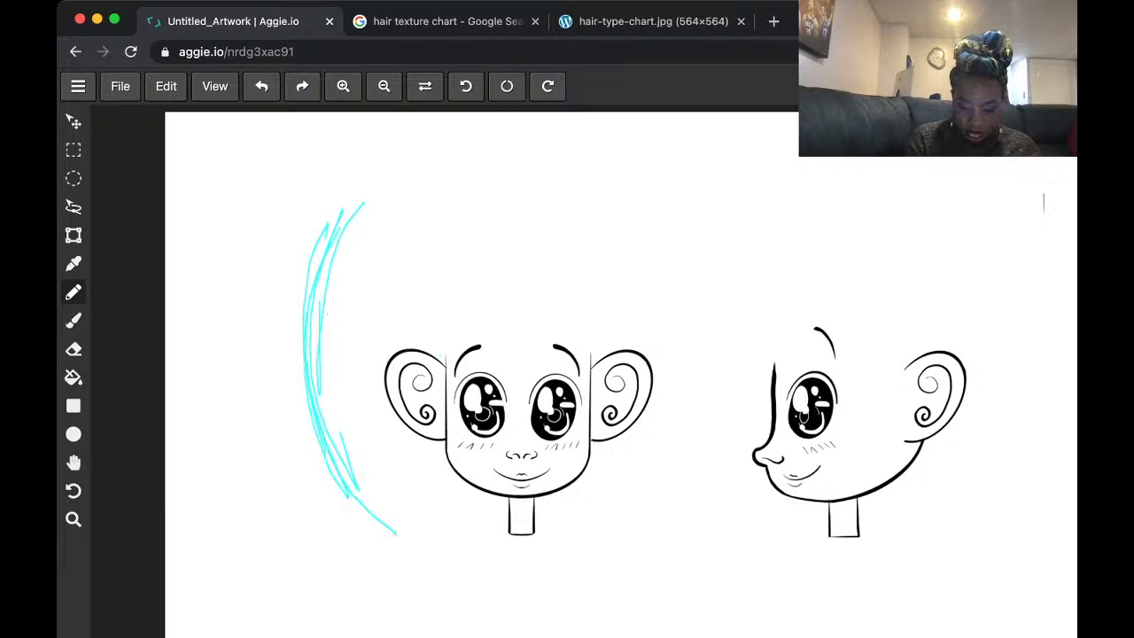
{"action": "key", "text": "super+z"}
{"action": "key", "text": "super+z"}
{"action": "key", "text": "super+z"}
{"action": "key", "text": "super+z"}
{"action": "key", "text": "super+z"}
{"action": "key", "text": "super+z"}
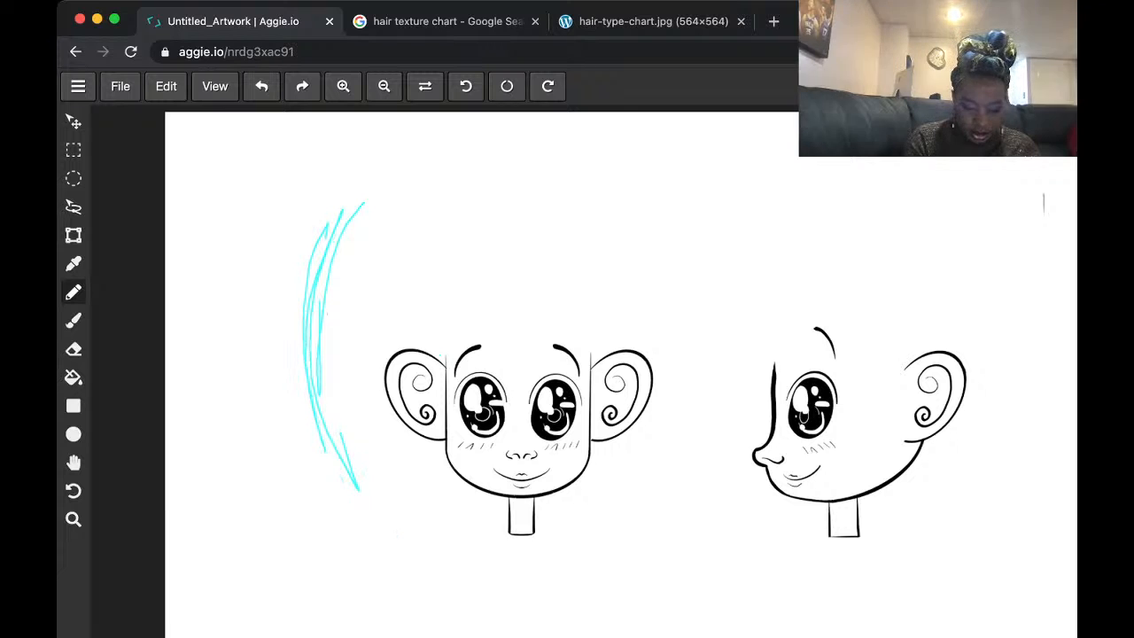
- Sketch the sides and lower arc of a large cyan hair circle around the front-view head with the Pencil
{"action": "mouse_move", "coordinate": [395, 225]}
{"action": "left_mouse_down"}
{"action": "mouse_move", "coordinate": [334, 293]}
{"action": "mouse_move", "coordinate": [314, 405]}
{"action": "mouse_move", "coordinate": [321, 479]}
{"action": "left_mouse_up"}
{"action": "left_click_drag", "start_coordinate": [325, 319], "coordinate": [310, 372]}
{"action": "left_click_drag", "start_coordinate": [336, 453], "coordinate": [462, 576]}
{"action": "mouse_move", "coordinate": [379, 538]}
{"action": "left_mouse_down"}
{"action": "mouse_move", "coordinate": [509, 588]}
{"action": "mouse_move", "coordinate": [637, 560]}
{"action": "mouse_move", "coordinate": [691, 510]}
{"action": "mouse_move", "coordinate": [711, 445]}
{"action": "left_mouse_up"}
{"action": "left_click_drag", "start_coordinate": [687, 513], "coordinate": [715, 381]}
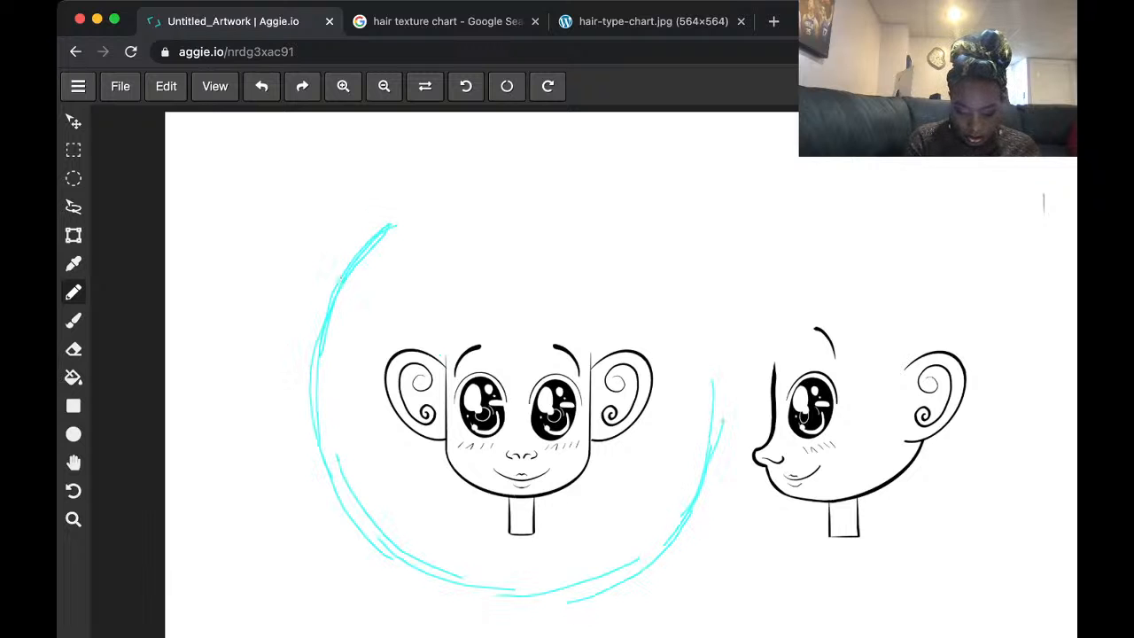
{"action": "left_click_drag", "start_coordinate": [698, 257], "coordinate": [723, 421]}
- Close the cyan hair circle over the top of the front-view head with overlapping strokes and reinforce its right side
{"action": "left_click_drag", "start_coordinate": [470, 217], "coordinate": [612, 223]}
{"action": "mouse_move", "coordinate": [392, 271]}
{"action": "left_mouse_down"}
{"action": "mouse_move", "coordinate": [395, 255]}
{"action": "mouse_move", "coordinate": [611, 218]}
{"action": "left_mouse_up"}
{"action": "left_click_drag", "start_coordinate": [454, 210], "coordinate": [668, 254]}
{"action": "left_click_drag", "start_coordinate": [635, 214], "coordinate": [719, 384]}
{"action": "mouse_move", "coordinate": [711, 294]}
{"action": "left_mouse_down"}
{"action": "mouse_move", "coordinate": [720, 391]}
{"action": "mouse_move", "coordinate": [459, 187]}
{"action": "mouse_move", "coordinate": [355, 255]}
{"action": "left_mouse_up"}
{"action": "left_click_drag", "start_coordinate": [363, 262], "coordinate": [464, 189]}
{"action": "left_click_drag", "start_coordinate": [391, 226], "coordinate": [666, 216]}
{"action": "left_click_drag", "start_coordinate": [578, 190], "coordinate": [711, 291]}
{"action": "mouse_move", "coordinate": [652, 230]}
{"action": "left_mouse_down"}
{"action": "mouse_move", "coordinate": [720, 409]}
{"action": "mouse_move", "coordinate": [676, 235]}
{"action": "mouse_move", "coordinate": [405, 208]}
{"action": "mouse_move", "coordinate": [319, 365]}
{"action": "mouse_move", "coordinate": [319, 310]}
{"action": "mouse_move", "coordinate": [354, 251]}
{"action": "mouse_move", "coordinate": [586, 170]}
{"action": "left_mouse_up"}
{"action": "left_click_drag", "start_coordinate": [664, 213], "coordinate": [737, 360]}
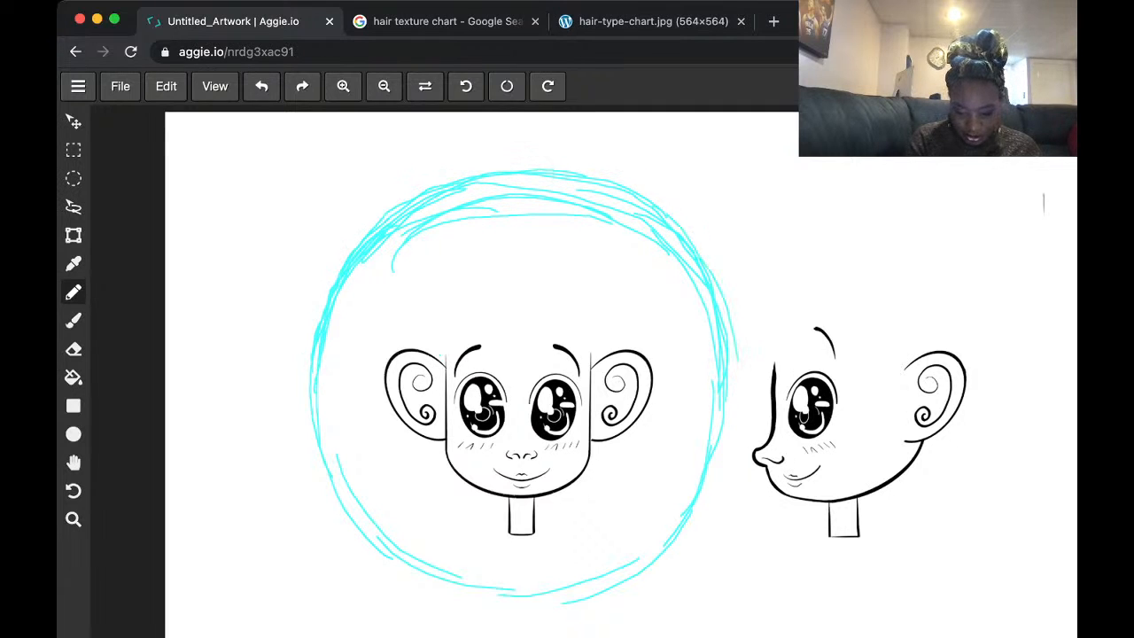
{"action": "mouse_move", "coordinate": [710, 325]}
{"action": "left_mouse_down"}
{"action": "mouse_move", "coordinate": [721, 437]}
{"action": "mouse_move", "coordinate": [707, 462]}
{"action": "left_mouse_up"}
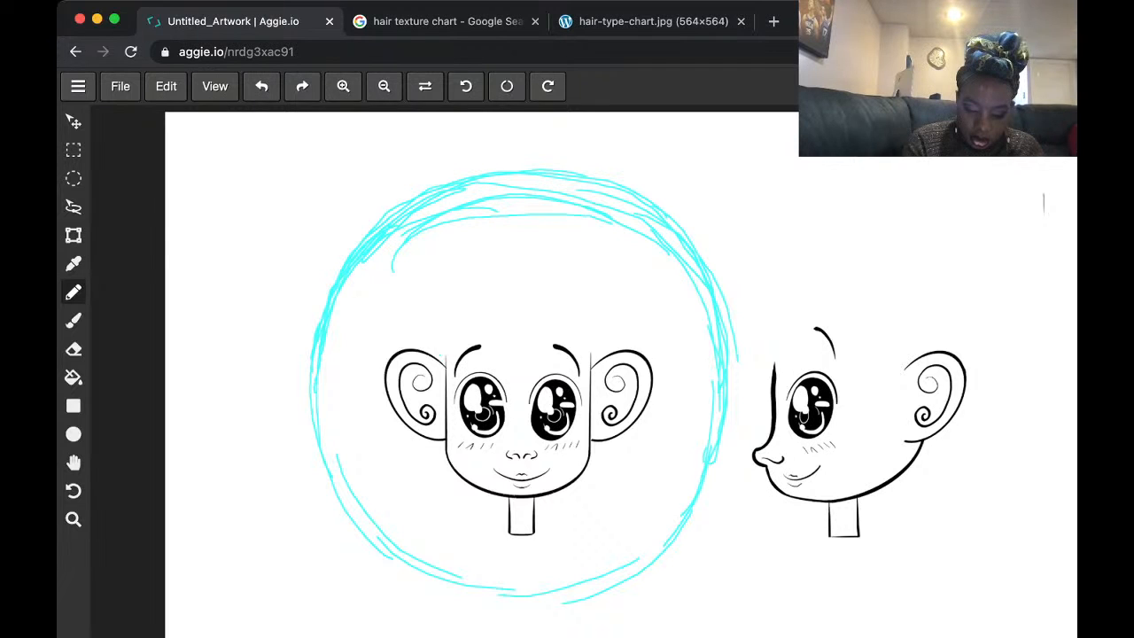
- Draw a rounded dark teal hair lobe over the upper-left part of the cyan circle
{"action": "left_click_drag", "start_coordinate": [482, 178], "coordinate": [405, 264]}
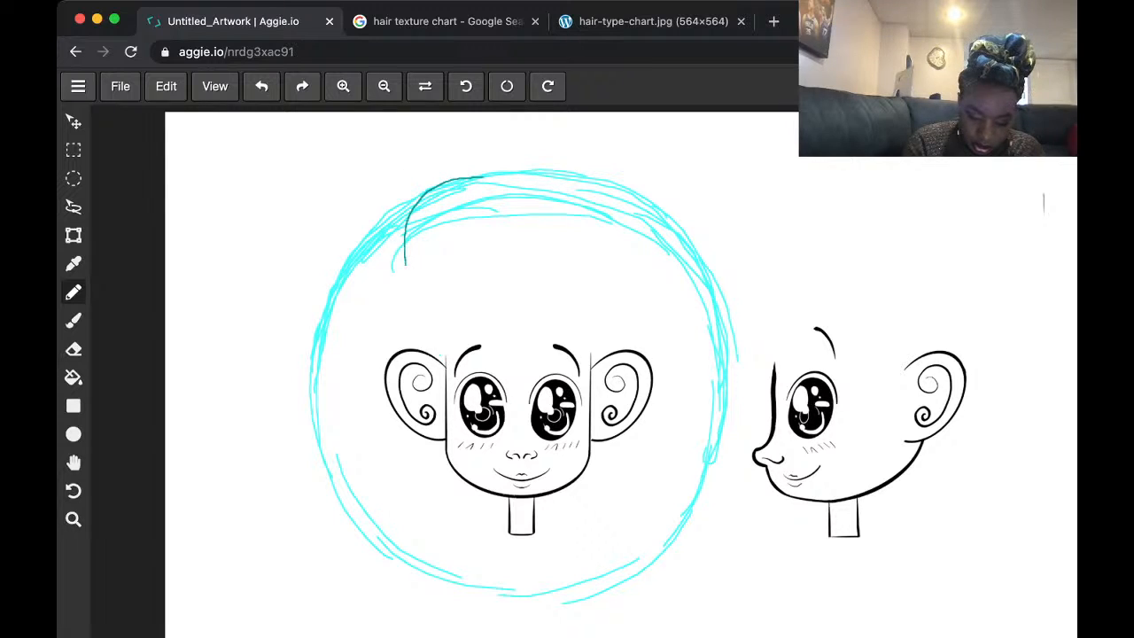
{"action": "mouse_move", "coordinate": [420, 200]}
{"action": "left_mouse_down"}
{"action": "mouse_move", "coordinate": [404, 265]}
{"action": "mouse_move", "coordinate": [411, 284]}
{"action": "left_mouse_up"}
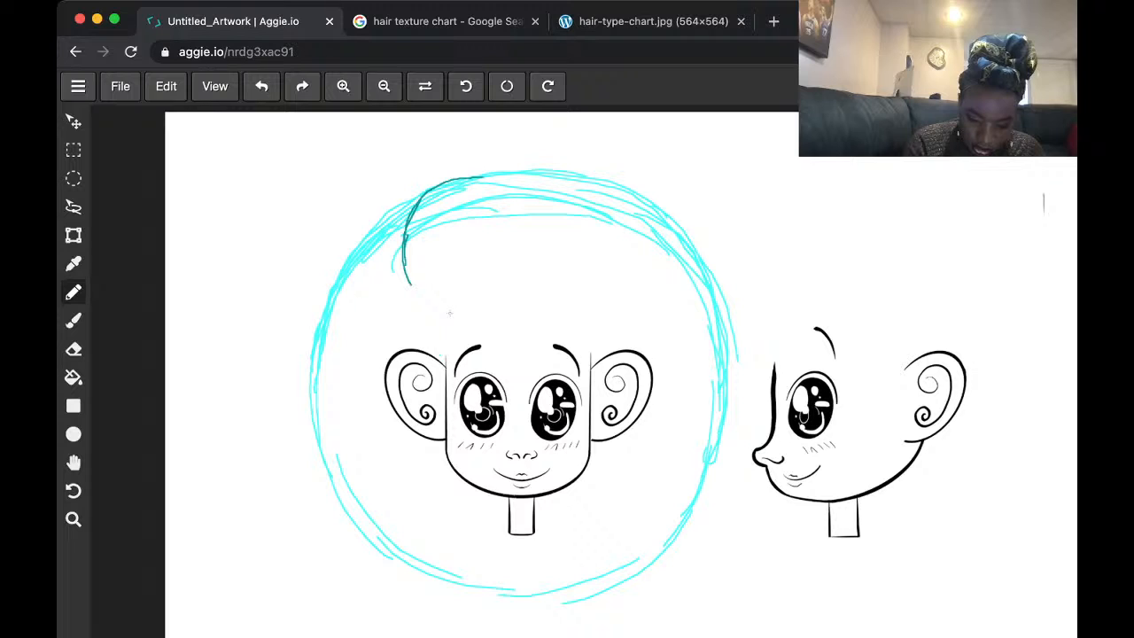
{"action": "mouse_move", "coordinate": [447, 189]}
{"action": "left_mouse_down"}
{"action": "mouse_move", "coordinate": [502, 184]}
{"action": "mouse_move", "coordinate": [472, 175]}
{"action": "left_mouse_up"}
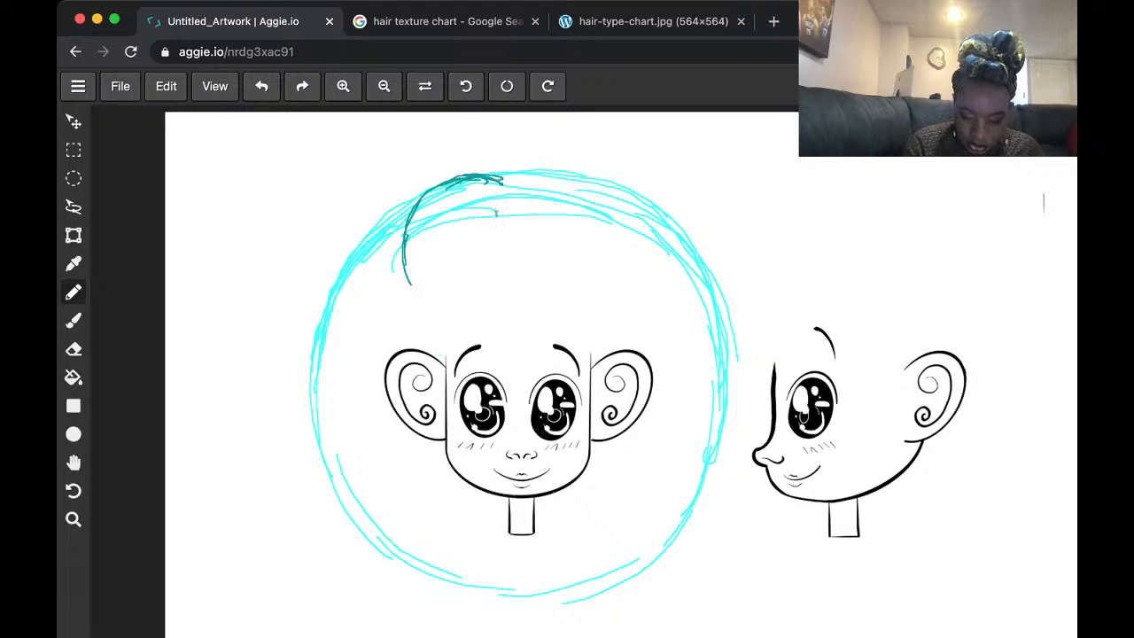
{"action": "mouse_move", "coordinate": [496, 213]}
{"action": "left_mouse_down"}
{"action": "mouse_move", "coordinate": [522, 169]}
{"action": "mouse_move", "coordinate": [514, 175]}
{"action": "mouse_move", "coordinate": [560, 168]}
{"action": "mouse_move", "coordinate": [597, 214]}
{"action": "mouse_move", "coordinate": [591, 231]}
{"action": "left_mouse_up"}
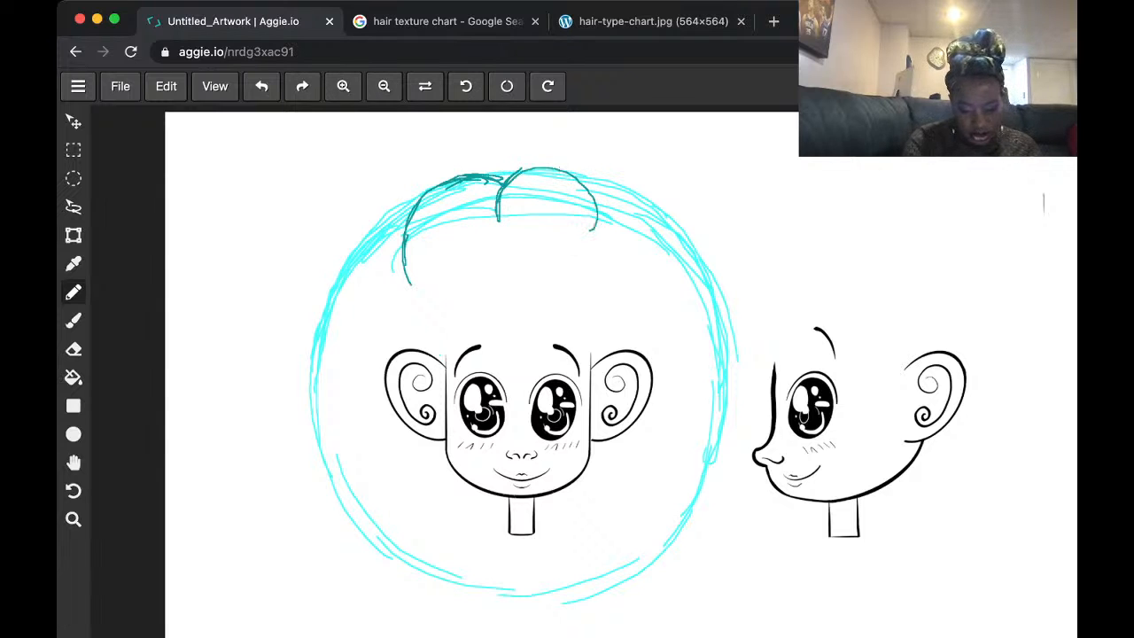
{"action": "key", "text": "super+z"}
{"action": "key", "text": "super+z"}
{"action": "key", "text": "super+z"}
{"action": "key", "text": "super+z"}
{"action": "key", "text": "super+z"}
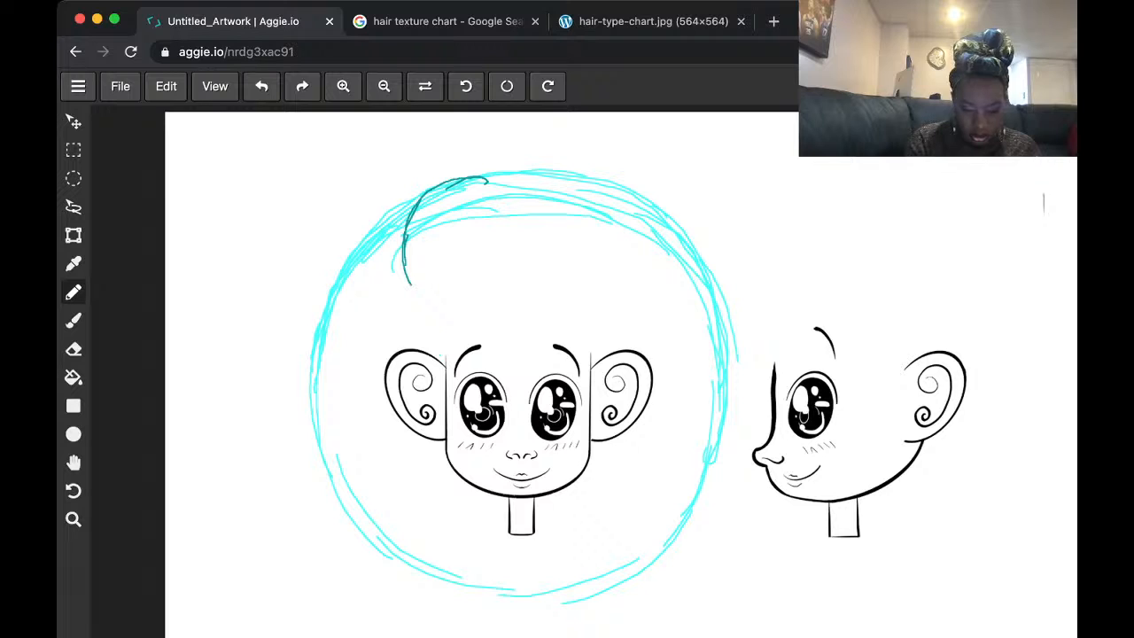
- Reinforce the top teal lobe and continue scalloped lobes down the circle's left side, with an inner curve below the left ear
{"action": "left_click_drag", "start_coordinate": [444, 185], "coordinate": [503, 182]}
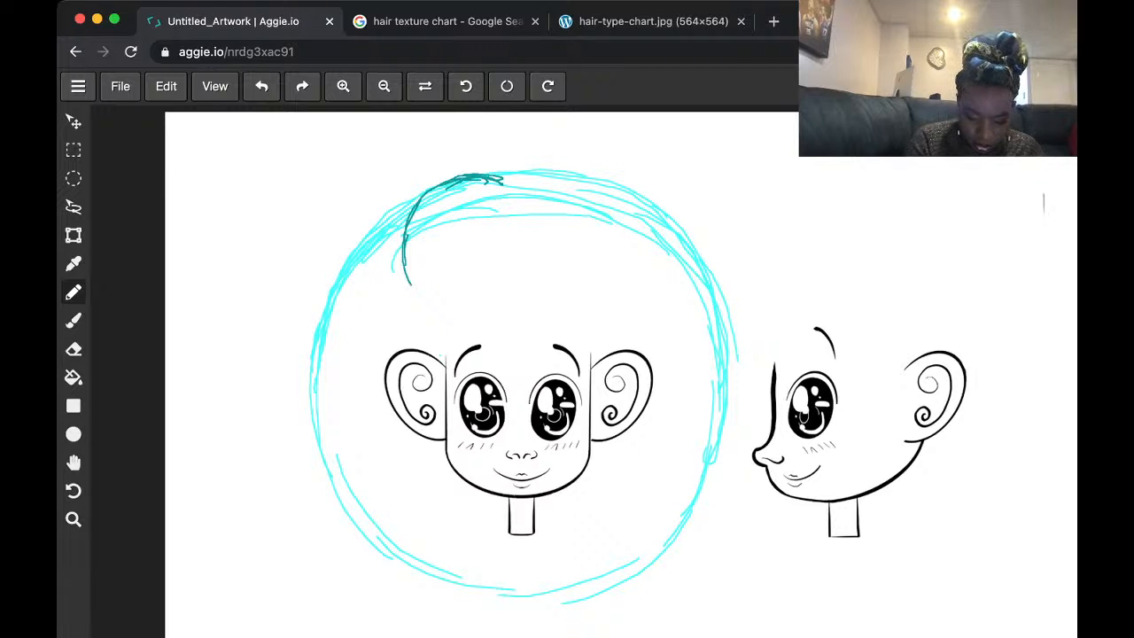
{"action": "mouse_move", "coordinate": [409, 219]}
{"action": "left_mouse_down"}
{"action": "mouse_move", "coordinate": [380, 225]}
{"action": "mouse_move", "coordinate": [378, 244]}
{"action": "left_mouse_up"}
{"action": "mouse_move", "coordinate": [409, 219]}
{"action": "left_mouse_down"}
{"action": "mouse_move", "coordinate": [379, 240]}
{"action": "mouse_move", "coordinate": [332, 263]}
{"action": "mouse_move", "coordinate": [298, 316]}
{"action": "mouse_move", "coordinate": [302, 398]}
{"action": "mouse_move", "coordinate": [355, 457]}
{"action": "left_mouse_up"}
{"action": "mouse_move", "coordinate": [372, 250]}
{"action": "left_mouse_down"}
{"action": "mouse_move", "coordinate": [342, 258]}
{"action": "mouse_move", "coordinate": [296, 356]}
{"action": "mouse_move", "coordinate": [356, 453]}
{"action": "left_mouse_up"}
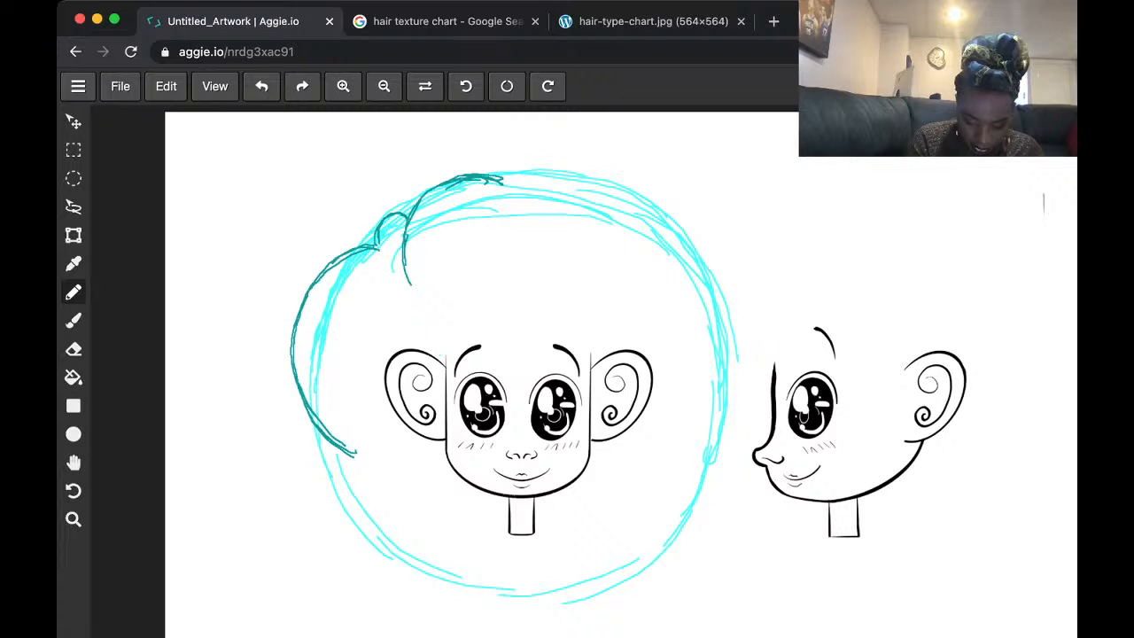
{"action": "mouse_move", "coordinate": [381, 404]}
{"action": "left_mouse_down"}
{"action": "mouse_move", "coordinate": [366, 500]}
{"action": "mouse_move", "coordinate": [405, 516]}
{"action": "mouse_move", "coordinate": [367, 418]}
{"action": "mouse_move", "coordinate": [356, 482]}
{"action": "mouse_move", "coordinate": [409, 515]}
{"action": "left_mouse_up"}
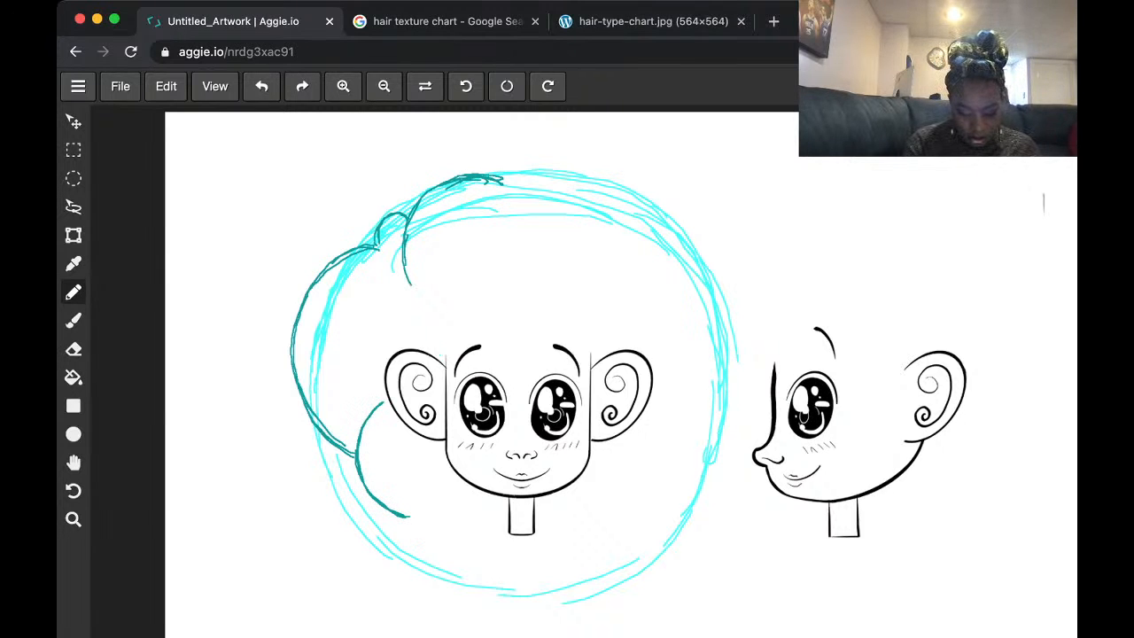
{"action": "mouse_move", "coordinate": [315, 427]}
{"action": "left_mouse_down"}
{"action": "mouse_move", "coordinate": [310, 478]}
{"action": "mouse_move", "coordinate": [336, 493]}
{"action": "mouse_move", "coordinate": [309, 476]}
{"action": "mouse_move", "coordinate": [333, 492]}
{"action": "mouse_move", "coordinate": [353, 547]}
{"action": "left_mouse_up"}
{"action": "mouse_move", "coordinate": [335, 487]}
{"action": "left_mouse_down"}
{"action": "mouse_move", "coordinate": [384, 560]}
{"action": "mouse_move", "coordinate": [374, 560]}
{"action": "left_mouse_up"}
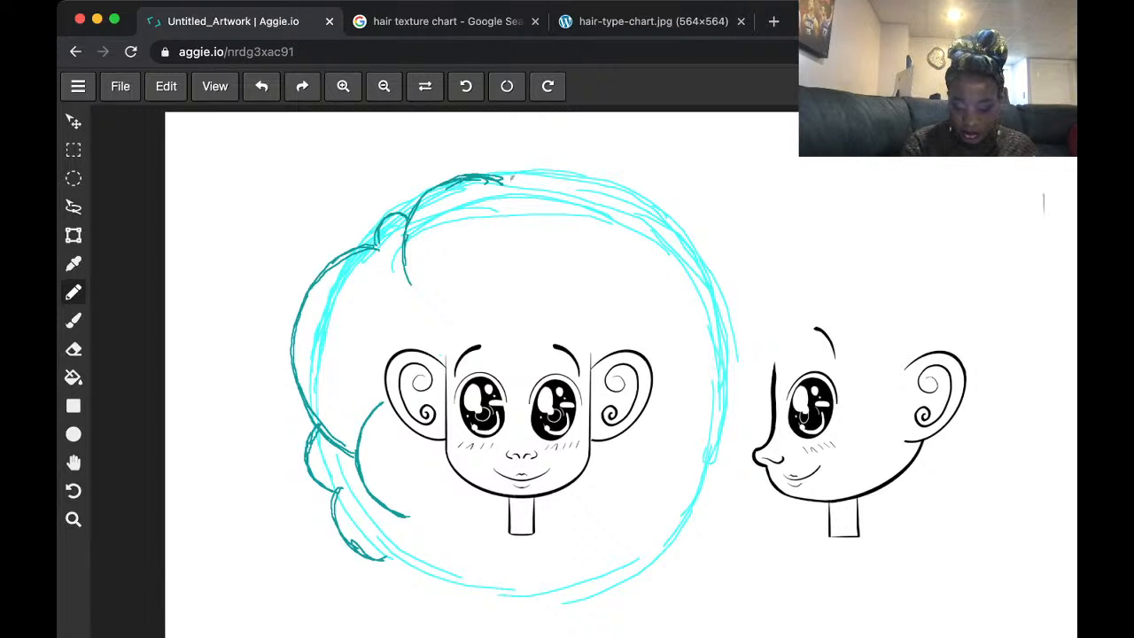
- Finish the top teal lobe's inner end and add scallops at the circle's lower left, across its upper right and down the right side
{"action": "mouse_move", "coordinate": [511, 177]}
{"action": "left_mouse_down"}
{"action": "mouse_move", "coordinate": [496, 218]}
{"action": "mouse_move", "coordinate": [562, 167]}
{"action": "mouse_move", "coordinate": [589, 175]}
{"action": "mouse_move", "coordinate": [619, 219]}
{"action": "left_mouse_up"}
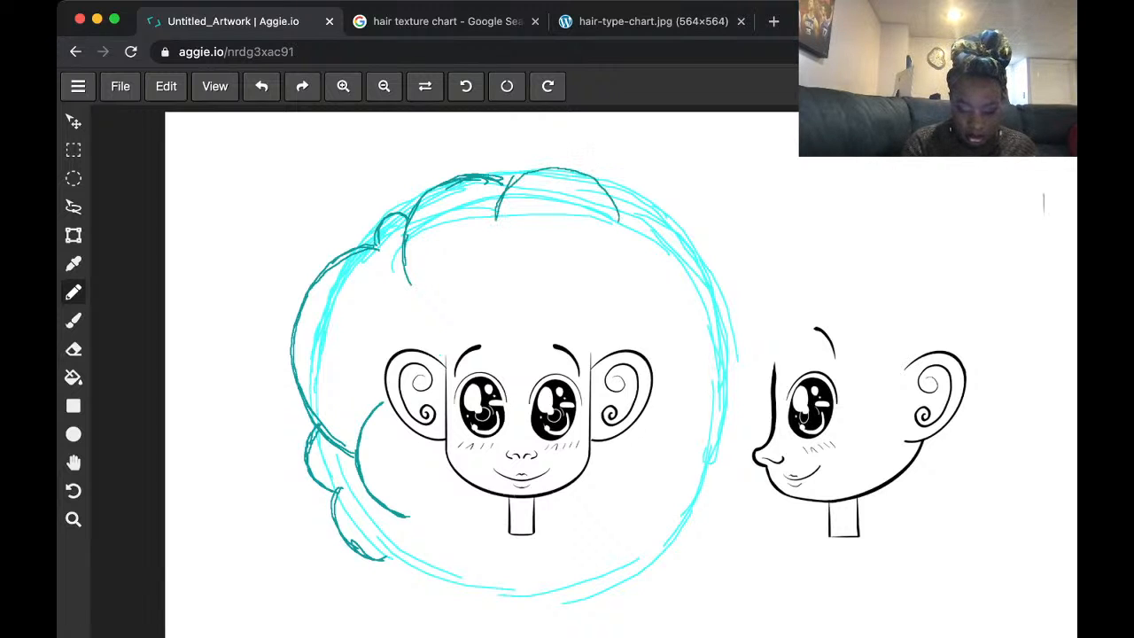
{"action": "key", "text": "super+z"}
{"action": "mouse_move", "coordinate": [500, 177]}
{"action": "left_mouse_down"}
{"action": "mouse_move", "coordinate": [530, 202]}
{"action": "mouse_move", "coordinate": [542, 245]}
{"action": "left_mouse_up"}
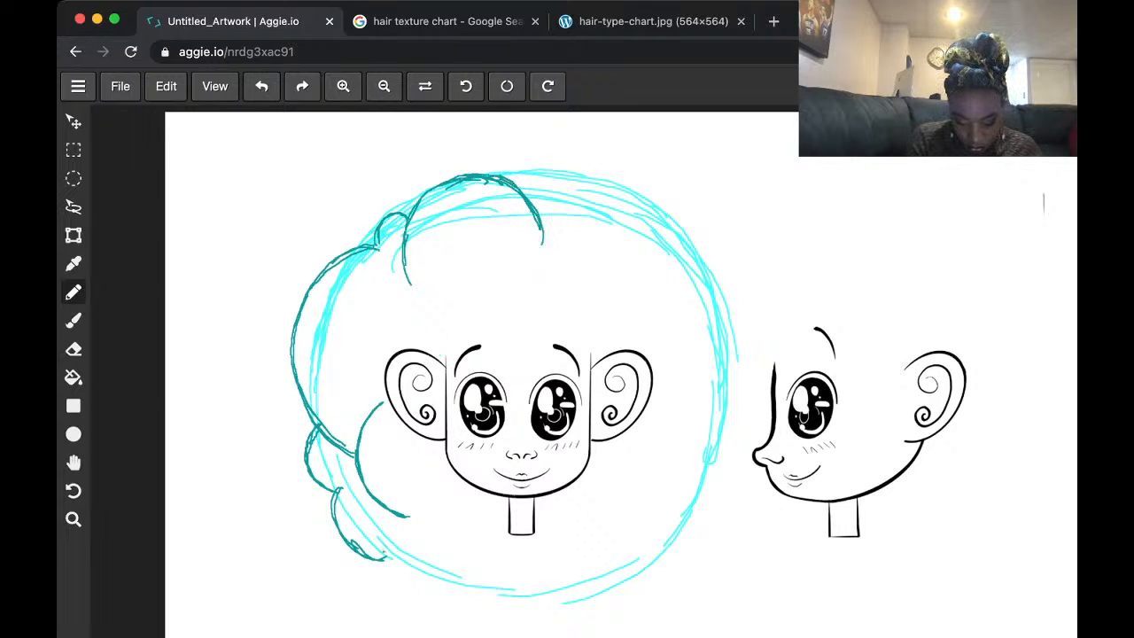
{"action": "mouse_move", "coordinate": [384, 558]}
{"action": "left_mouse_down"}
{"action": "mouse_move", "coordinate": [420, 537]}
{"action": "mouse_move", "coordinate": [438, 595]}
{"action": "mouse_move", "coordinate": [499, 574]}
{"action": "mouse_move", "coordinate": [458, 593]}
{"action": "left_mouse_up"}
{"action": "mouse_move", "coordinate": [517, 186]}
{"action": "left_mouse_down"}
{"action": "mouse_move", "coordinate": [547, 166]}
{"action": "mouse_move", "coordinate": [651, 188]}
{"action": "mouse_move", "coordinate": [675, 213]}
{"action": "mouse_move", "coordinate": [689, 270]}
{"action": "mouse_move", "coordinate": [660, 307]}
{"action": "mouse_move", "coordinate": [721, 321]}
{"action": "mouse_move", "coordinate": [731, 358]}
{"action": "left_mouse_up"}
{"action": "mouse_move", "coordinate": [720, 314]}
{"action": "left_mouse_down"}
{"action": "mouse_move", "coordinate": [696, 381]}
{"action": "mouse_move", "coordinate": [733, 447]}
{"action": "mouse_move", "coordinate": [714, 490]}
{"action": "left_mouse_up"}
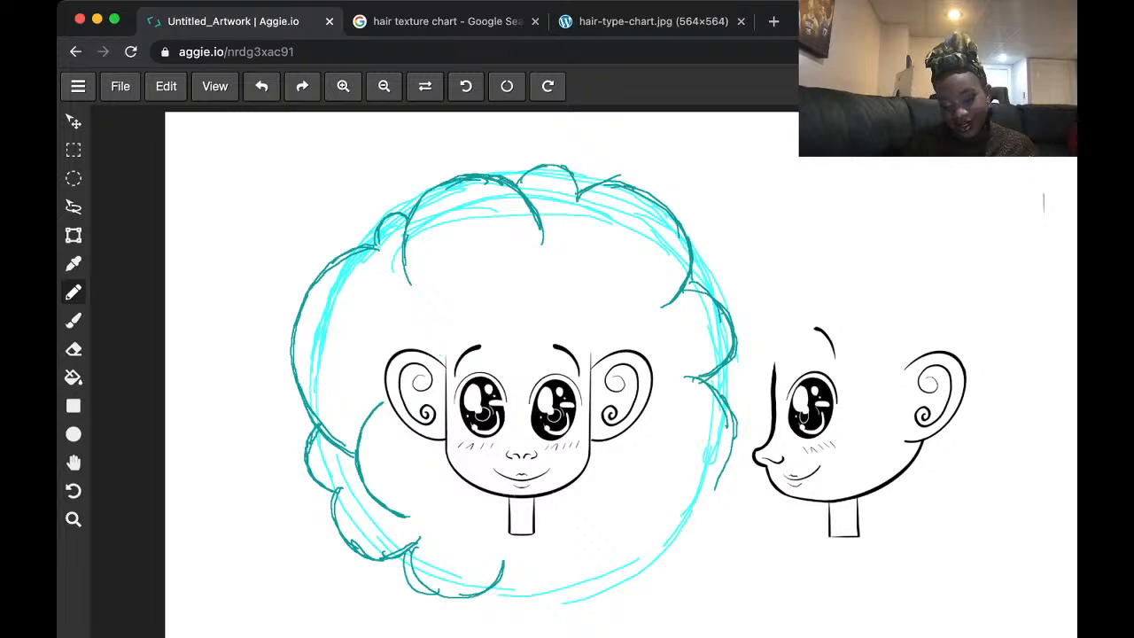
- Add inner teal lobe curves beside the right ear and a rounded curl above the left ear
{"action": "left_click_drag", "start_coordinate": [662, 343], "coordinate": [683, 404]}
{"action": "left_click_drag", "start_coordinate": [659, 341], "coordinate": [673, 427]}
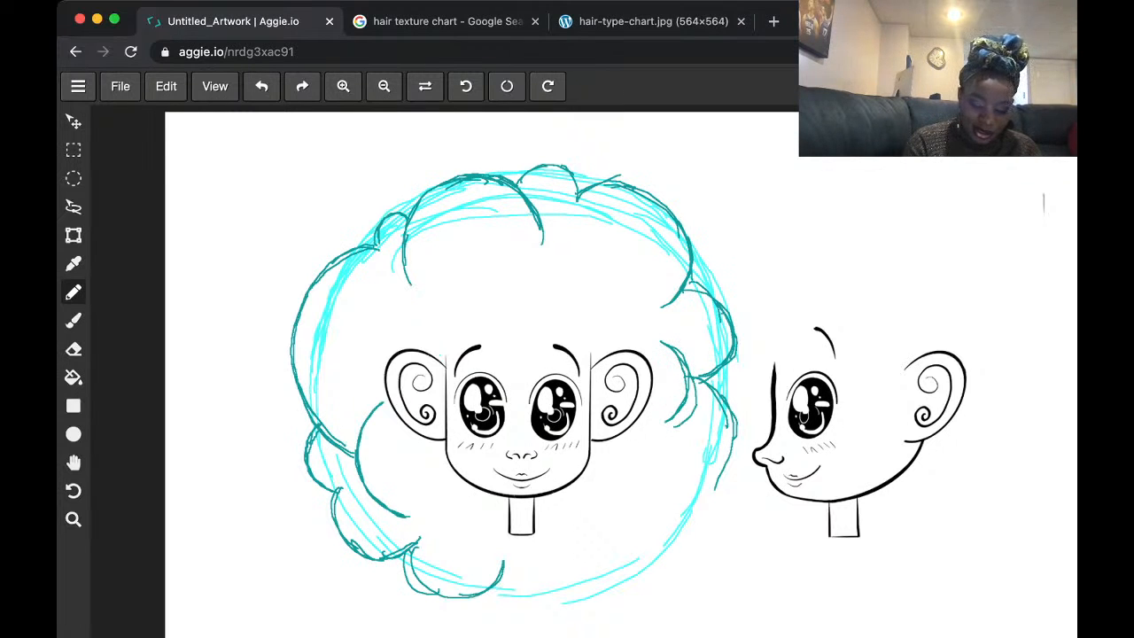
{"action": "mouse_move", "coordinate": [376, 335]}
{"action": "left_mouse_down"}
{"action": "mouse_move", "coordinate": [420, 279]}
{"action": "mouse_move", "coordinate": [445, 301]}
{"action": "mouse_move", "coordinate": [389, 292]}
{"action": "mouse_move", "coordinate": [381, 340]}
{"action": "left_mouse_up"}
{"action": "mouse_move", "coordinate": [654, 344]}
{"action": "left_mouse_down"}
{"action": "mouse_move", "coordinate": [683, 386]}
{"action": "mouse_move", "coordinate": [661, 448]}
{"action": "left_mouse_up"}
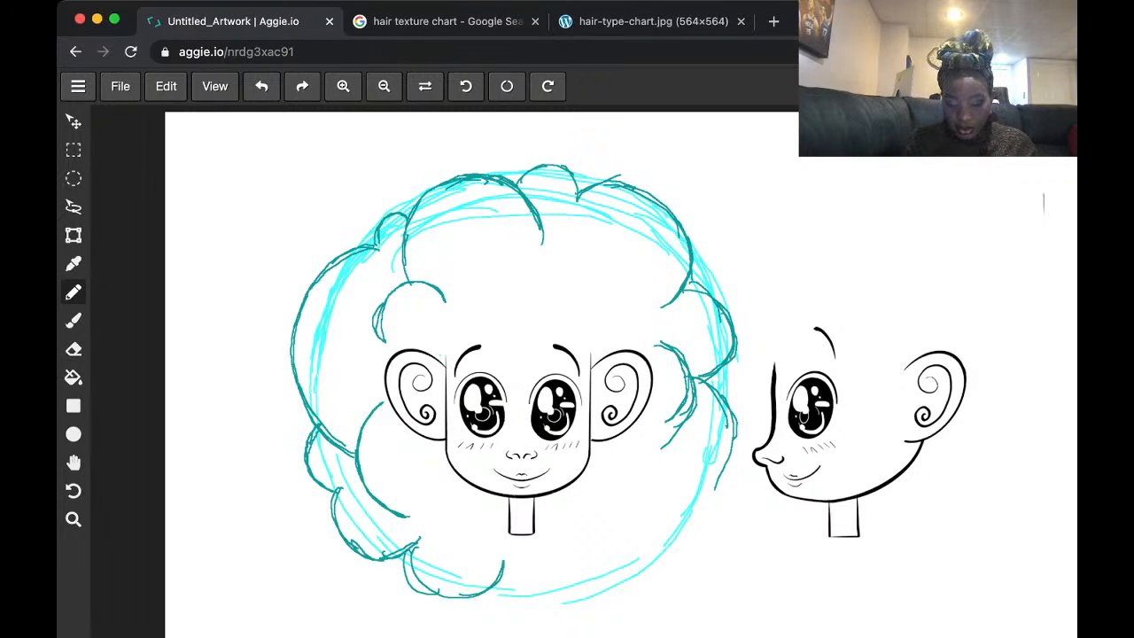
- Complete the teal scalloped outline along the lower right and bottom of the hair, and thicken the large side lobes
{"action": "left_click_drag", "start_coordinate": [724, 406], "coordinate": [714, 487]}
{"action": "mouse_move", "coordinate": [735, 424]}
{"action": "left_mouse_down"}
{"action": "mouse_move", "coordinate": [727, 474]}
{"action": "mouse_move", "coordinate": [696, 501]}
{"action": "left_mouse_up"}
{"action": "left_click_drag", "start_coordinate": [732, 454], "coordinate": [696, 496]}
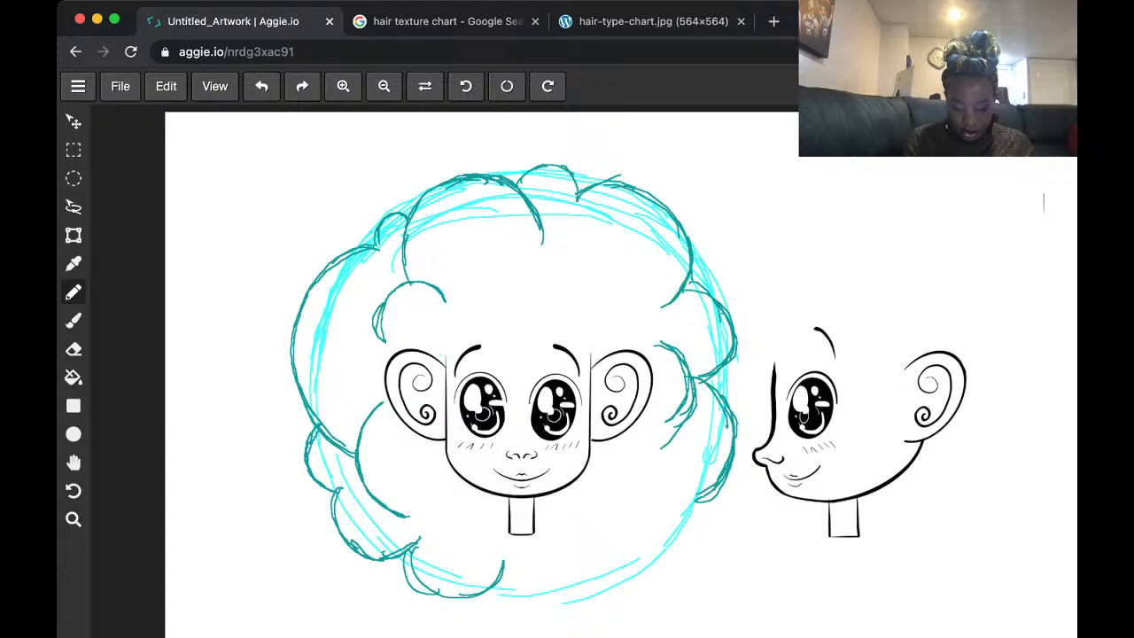
{"action": "mouse_move", "coordinate": [505, 559]}
{"action": "left_mouse_down"}
{"action": "mouse_move", "coordinate": [556, 605]}
{"action": "mouse_move", "coordinate": [664, 540]}
{"action": "mouse_move", "coordinate": [644, 498]}
{"action": "left_mouse_up"}
{"action": "mouse_move", "coordinate": [614, 572]}
{"action": "left_mouse_down"}
{"action": "mouse_move", "coordinate": [669, 531]}
{"action": "mouse_move", "coordinate": [656, 558]}
{"action": "mouse_move", "coordinate": [679, 517]}
{"action": "mouse_move", "coordinate": [712, 495]}
{"action": "mouse_move", "coordinate": [719, 524]}
{"action": "mouse_move", "coordinate": [670, 534]}
{"action": "mouse_move", "coordinate": [697, 535]}
{"action": "left_mouse_up"}
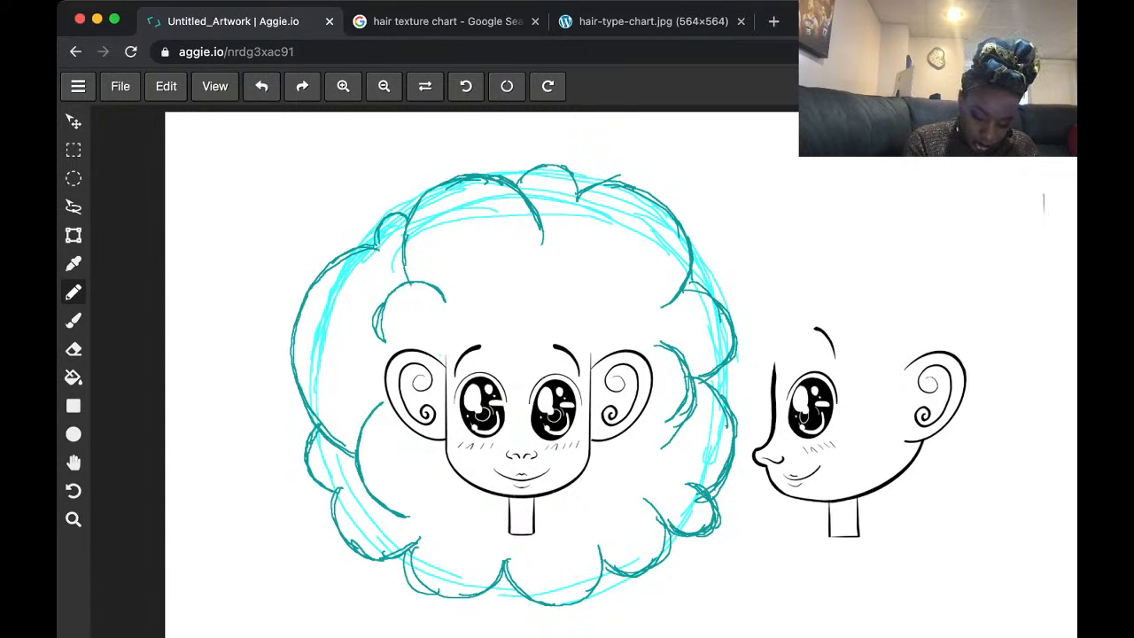
{"action": "mouse_move", "coordinate": [365, 250]}
{"action": "left_mouse_down"}
{"action": "mouse_move", "coordinate": [313, 272]}
{"action": "mouse_move", "coordinate": [293, 367]}
{"action": "mouse_move", "coordinate": [314, 427]}
{"action": "mouse_move", "coordinate": [366, 461]}
{"action": "left_mouse_up"}
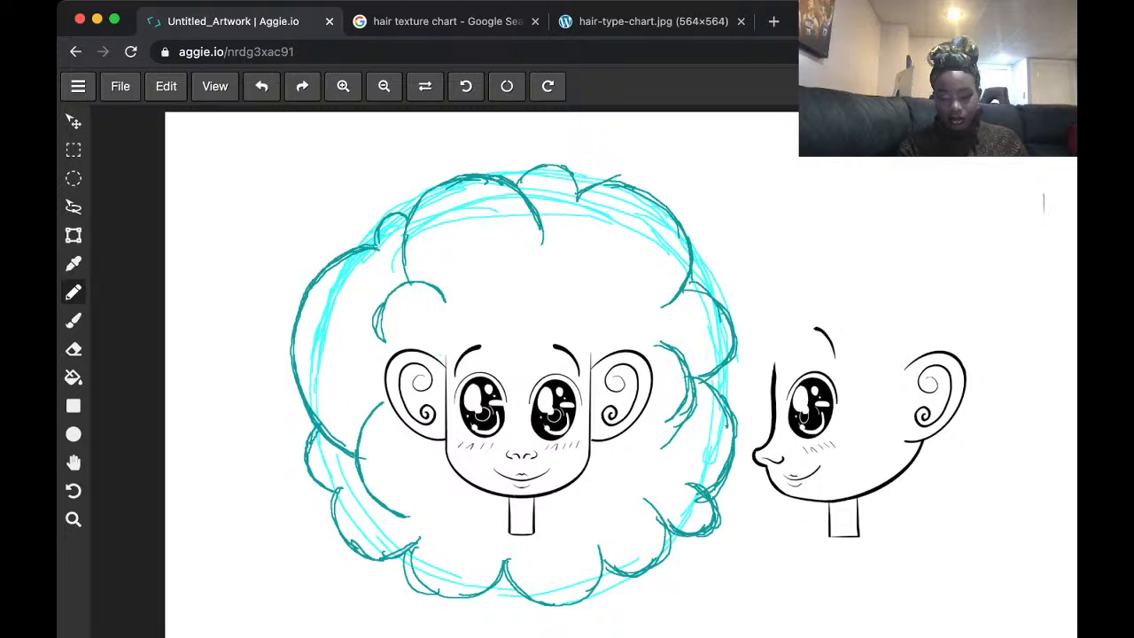
{"action": "mouse_move", "coordinate": [702, 379]}
{"action": "left_mouse_down"}
{"action": "mouse_move", "coordinate": [730, 386]}
{"action": "mouse_move", "coordinate": [737, 409]}
{"action": "mouse_move", "coordinate": [744, 455]}
{"action": "mouse_move", "coordinate": [719, 483]}
{"action": "left_mouse_up"}
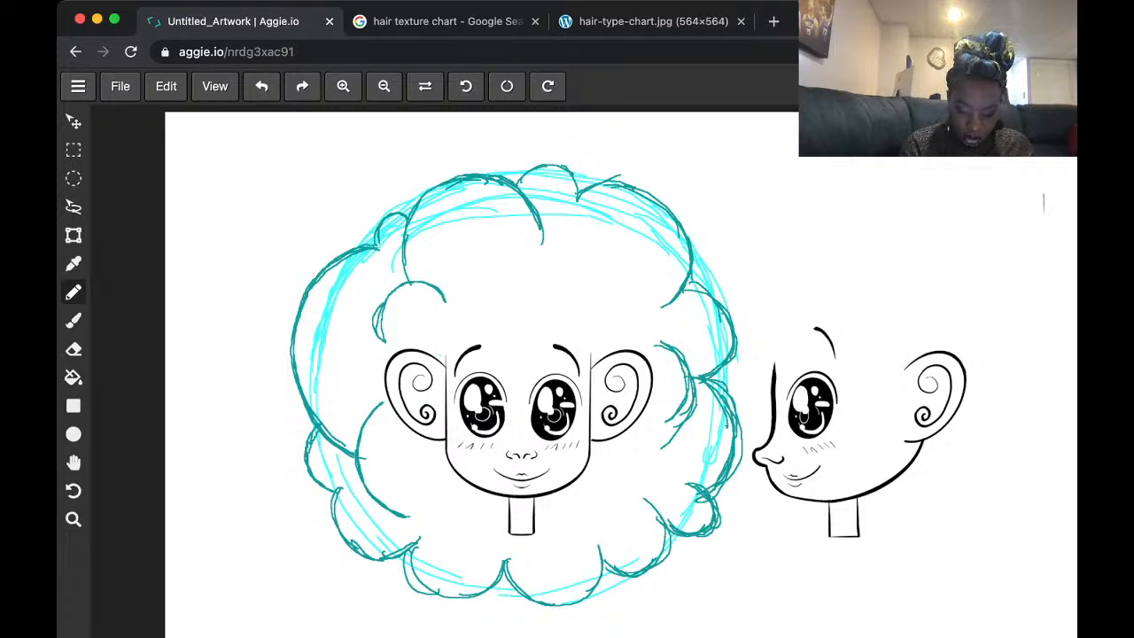
- Draw small teal curl arcs inside the hair above the forehead, towards the upper right
{"action": "mouse_move", "coordinate": [525, 272]}
{"action": "left_mouse_down"}
{"action": "mouse_move", "coordinate": [527, 244]}
{"action": "mouse_move", "coordinate": [555, 240]}
{"action": "mouse_move", "coordinate": [570, 253]}
{"action": "mouse_move", "coordinate": [573, 289]}
{"action": "mouse_move", "coordinate": [651, 296]}
{"action": "mouse_move", "coordinate": [654, 327]}
{"action": "left_mouse_up"}
{"action": "mouse_move", "coordinate": [658, 308]}
{"action": "left_mouse_down"}
{"action": "mouse_move", "coordinate": [629, 291]}
{"action": "mouse_move", "coordinate": [587, 300]}
{"action": "mouse_move", "coordinate": [610, 304]}
{"action": "left_mouse_up"}
{"action": "mouse_move", "coordinate": [589, 241]}
{"action": "left_mouse_down"}
{"action": "mouse_move", "coordinate": [627, 239]}
{"action": "mouse_move", "coordinate": [626, 254]}
{"action": "left_mouse_up"}
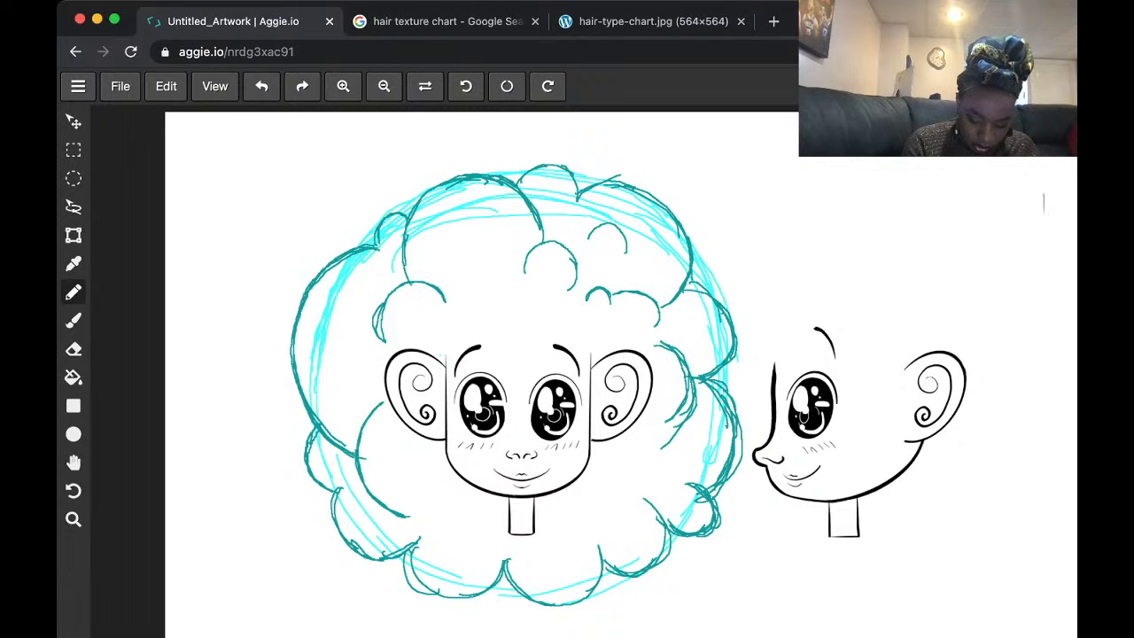
{"action": "mouse_move", "coordinate": [359, 341]}
{"action": "left_mouse_down"}
{"action": "mouse_move", "coordinate": [333, 379]}
{"action": "mouse_move", "coordinate": [357, 405]}
{"action": "left_mouse_up"}
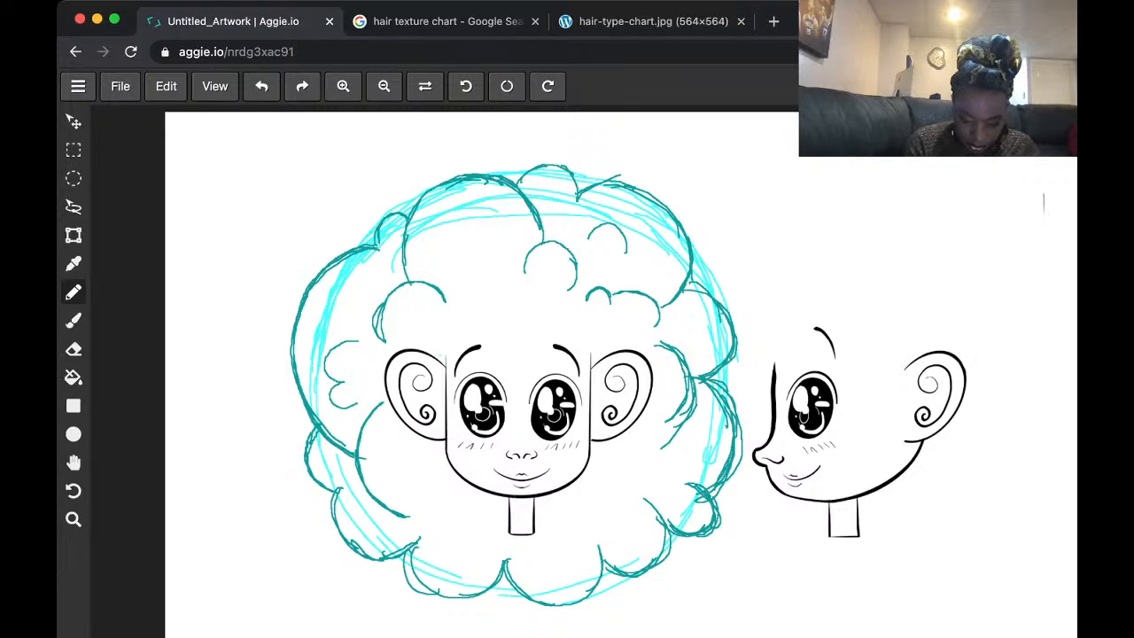
{"action": "mouse_move", "coordinate": [418, 460]}
{"action": "left_mouse_down"}
{"action": "mouse_move", "coordinate": [455, 460]}
{"action": "mouse_move", "coordinate": [503, 513]}
{"action": "mouse_move", "coordinate": [496, 531]}
{"action": "left_mouse_up"}
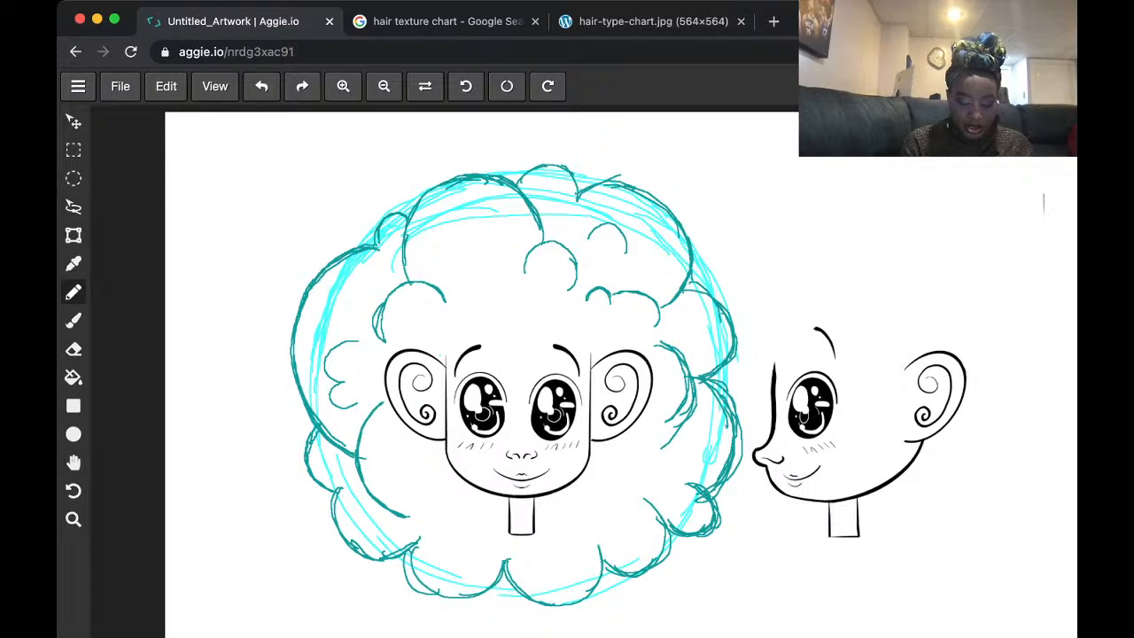
{"action": "left_click_drag", "start_coordinate": [459, 484], "coordinate": [501, 487]}
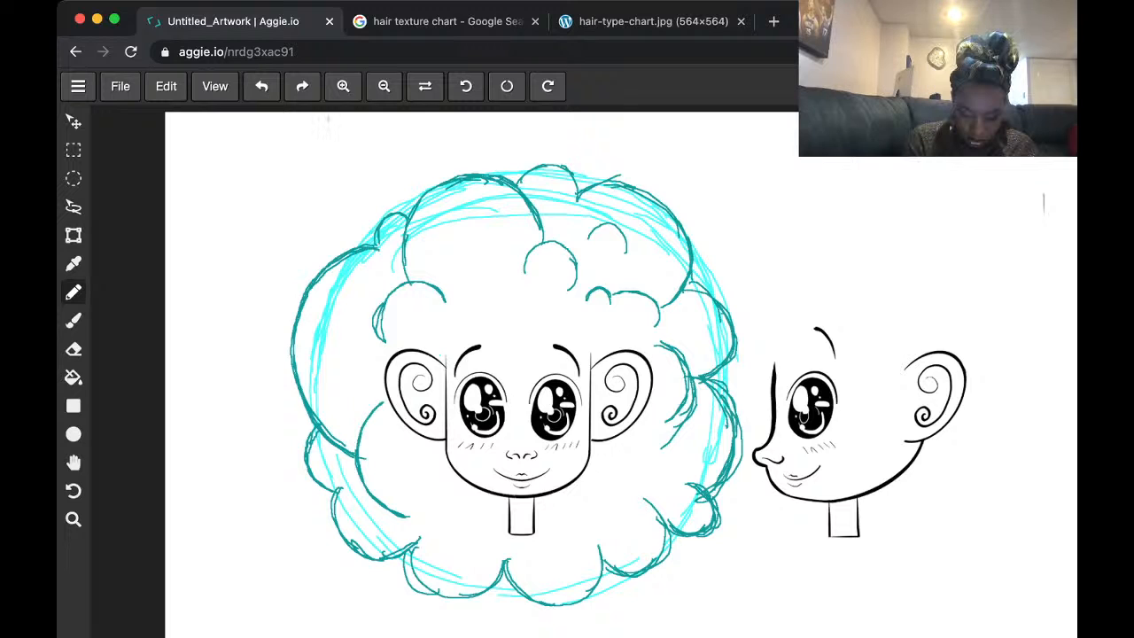
- Add teal curl curves on both sides of the neck and left of the left ear, erasing the stray line beside that ear
{"action": "left_click_drag", "start_coordinate": [440, 490], "coordinate": [457, 532]}
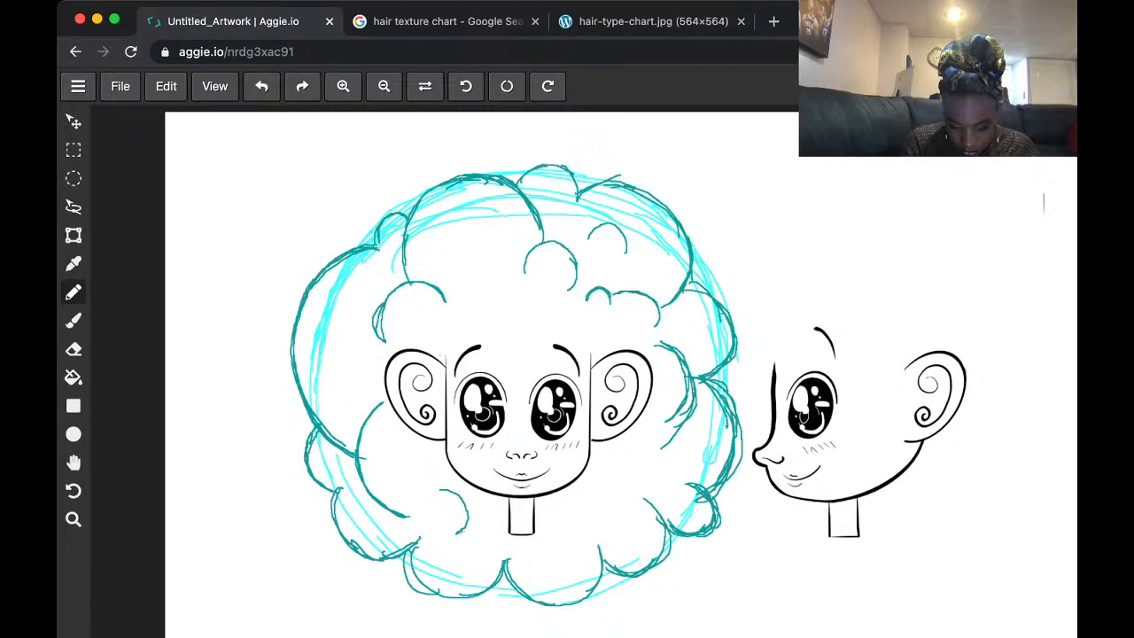
{"action": "left_click_drag", "start_coordinate": [617, 481], "coordinate": [564, 531]}
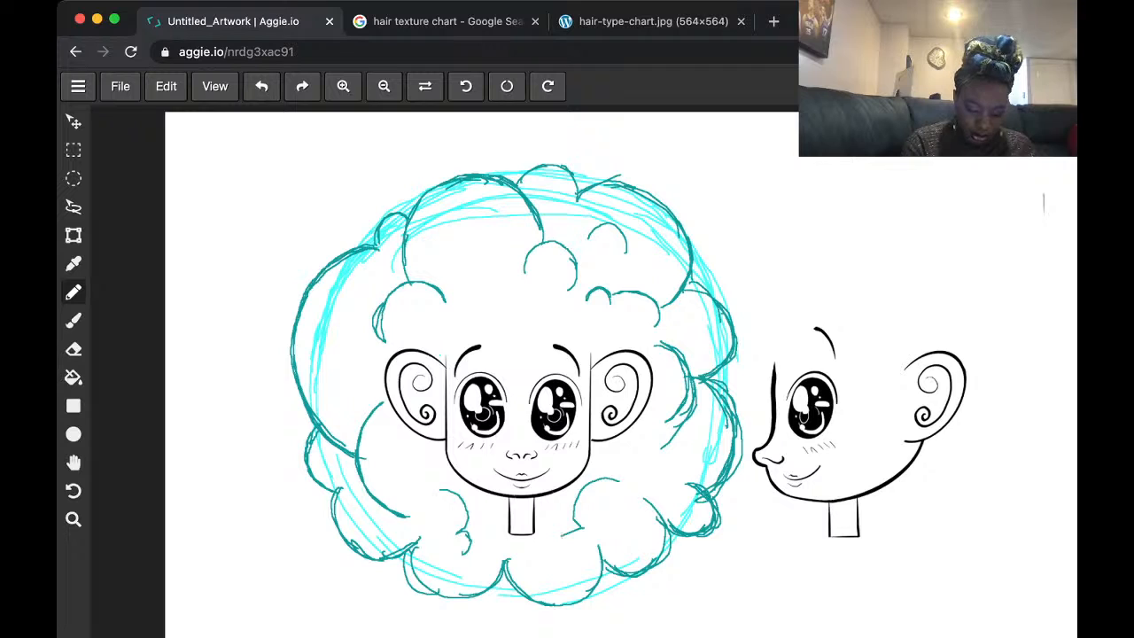
{"action": "left_click_drag", "start_coordinate": [341, 324], "coordinate": [347, 407]}
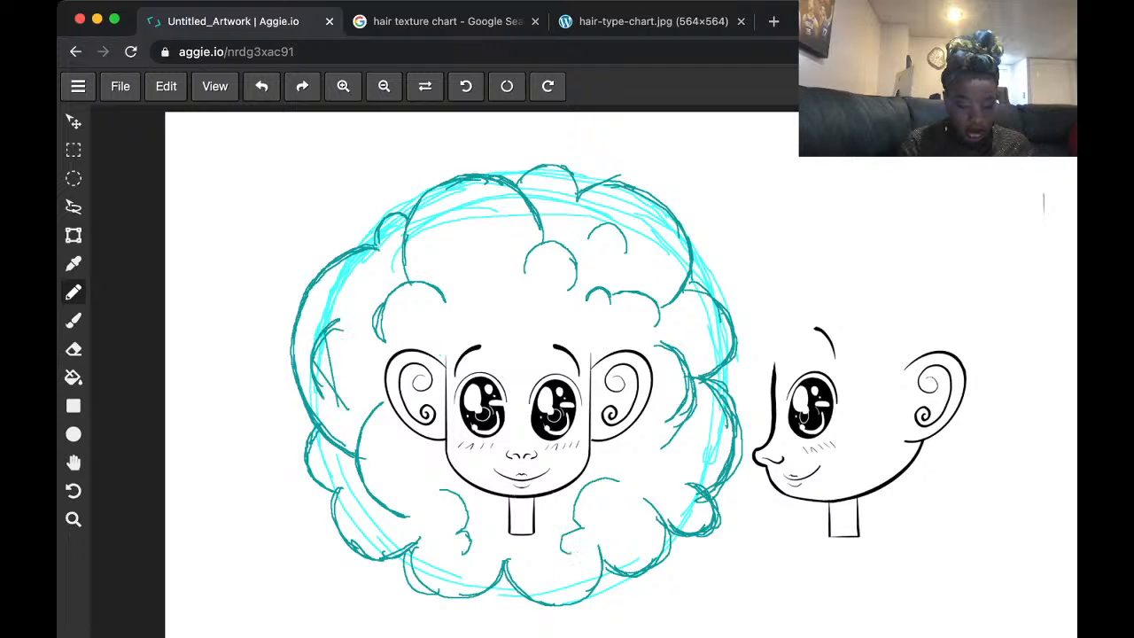
{"action": "left_click", "coordinate": [74, 348]}
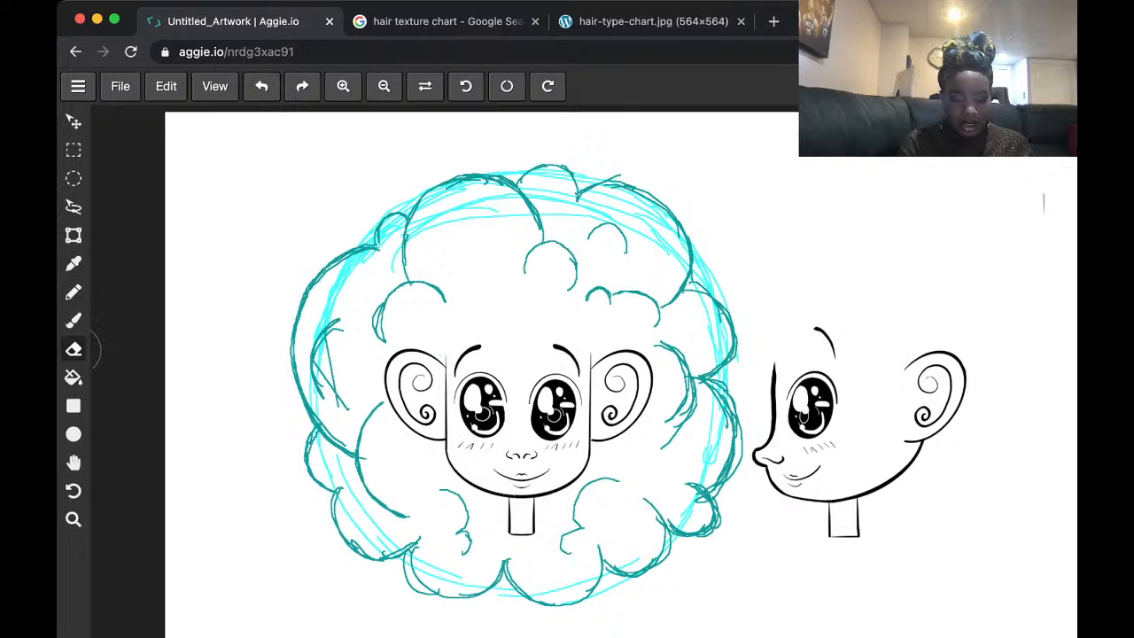
{"action": "left_click_drag", "start_coordinate": [343, 403], "coordinate": [347, 370]}
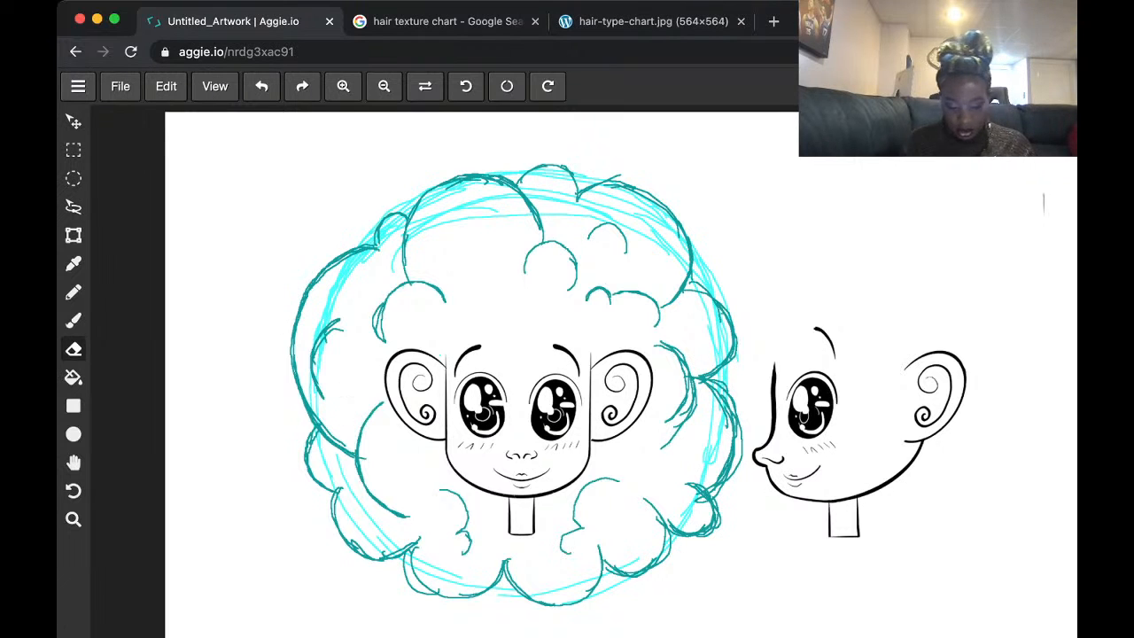
- Draw a fringe of small, rounded teal curls across the forehead with the Pencil, overlapping the eyebrows
{"action": "key", "text": "p"}
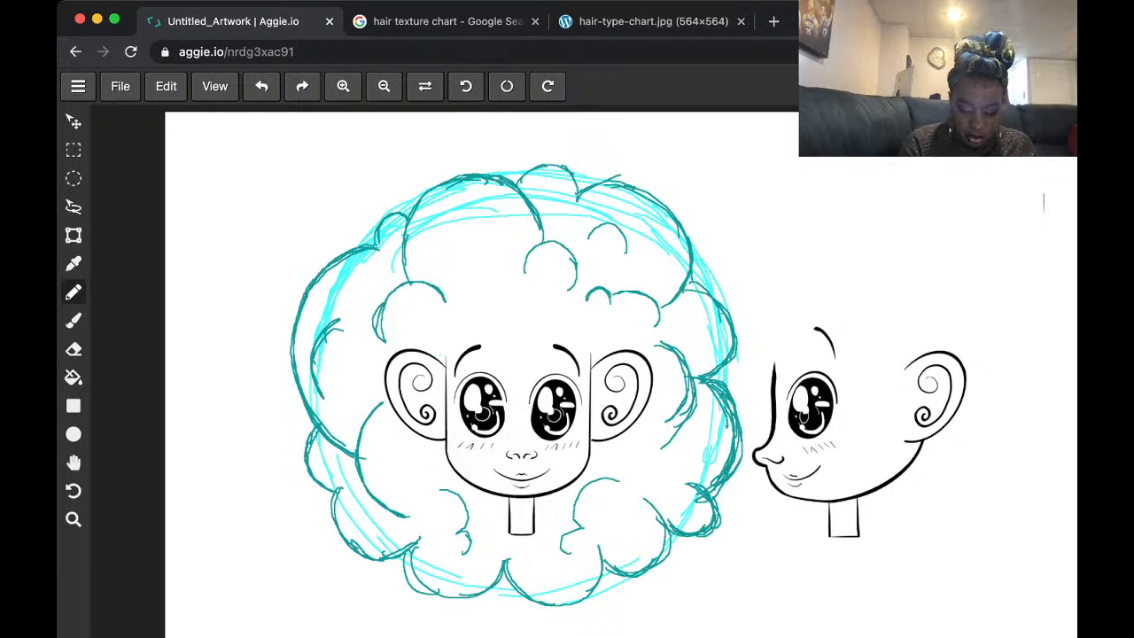
{"action": "mouse_move", "coordinate": [439, 325]}
{"action": "left_mouse_down"}
{"action": "mouse_move", "coordinate": [429, 359]}
{"action": "mouse_move", "coordinate": [467, 330]}
{"action": "mouse_move", "coordinate": [498, 367]}
{"action": "mouse_move", "coordinate": [519, 362]}
{"action": "mouse_move", "coordinate": [527, 346]}
{"action": "mouse_move", "coordinate": [506, 327]}
{"action": "mouse_move", "coordinate": [551, 364]}
{"action": "mouse_move", "coordinate": [565, 337]}
{"action": "mouse_move", "coordinate": [548, 365]}
{"action": "mouse_move", "coordinate": [593, 372]}
{"action": "mouse_move", "coordinate": [558, 360]}
{"action": "left_mouse_up"}
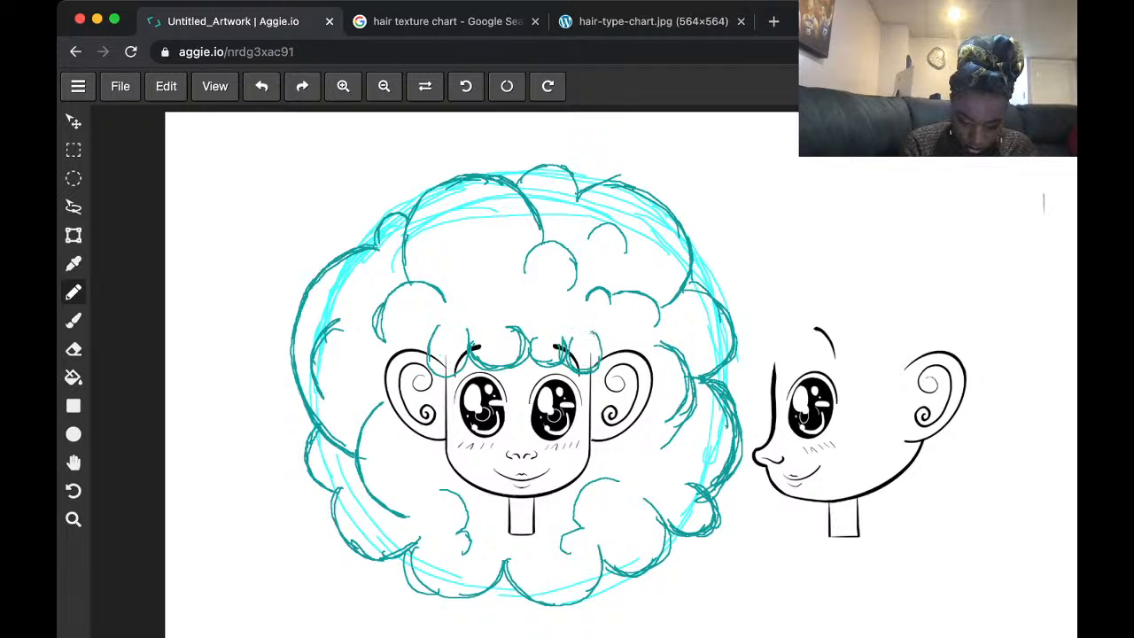
{"action": "left_click_drag", "start_coordinate": [443, 327], "coordinate": [443, 372]}
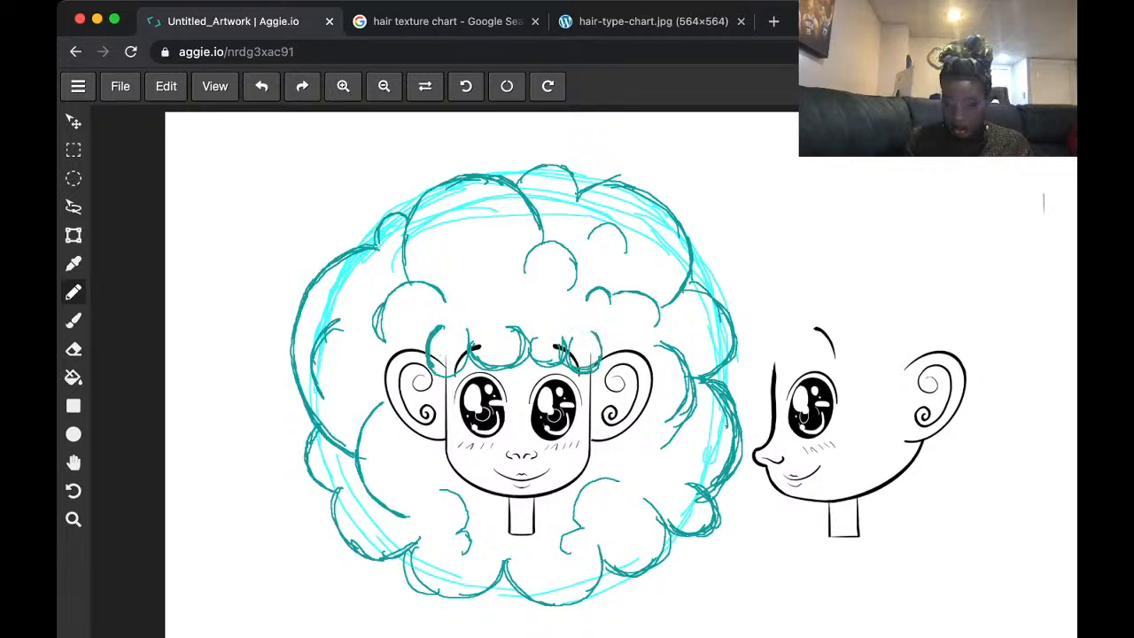
{"action": "left_click_drag", "start_coordinate": [430, 368], "coordinate": [777, 636]}
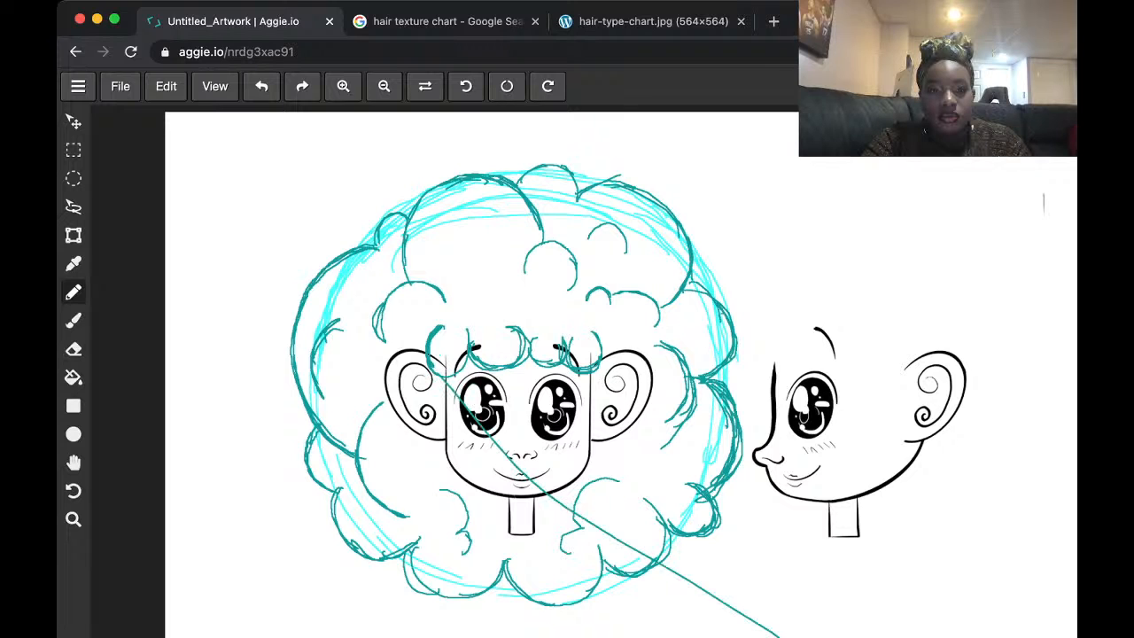
{"action": "left_click_drag", "start_coordinate": [520, 379], "coordinate": [937, 636]}
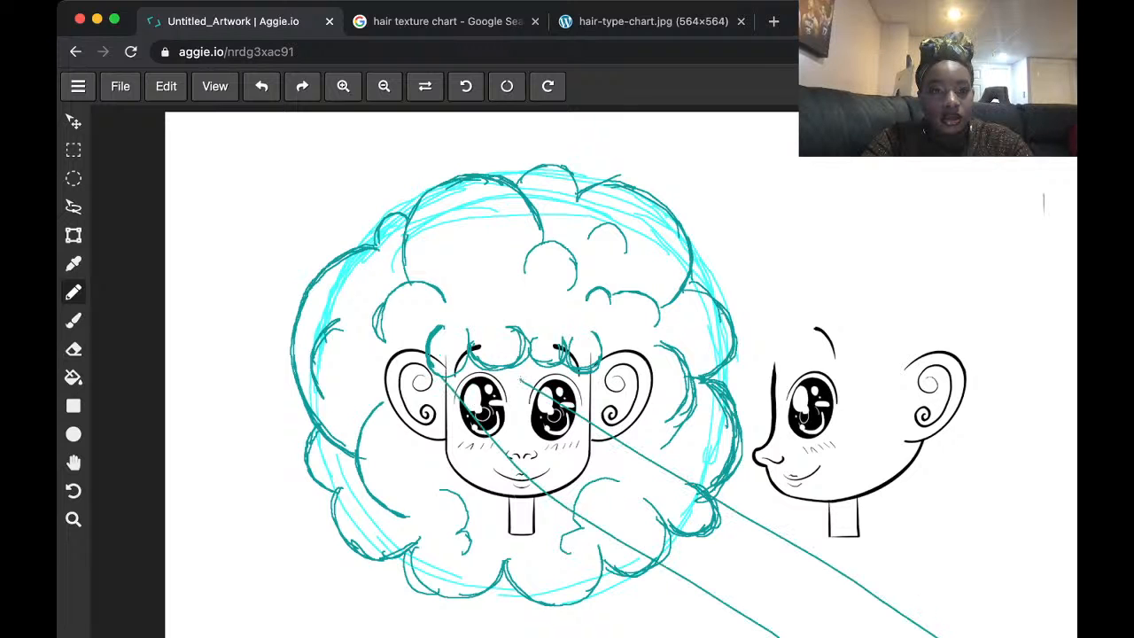
{"action": "key", "text": "super+z"}
{"action": "key", "text": "super+z"}
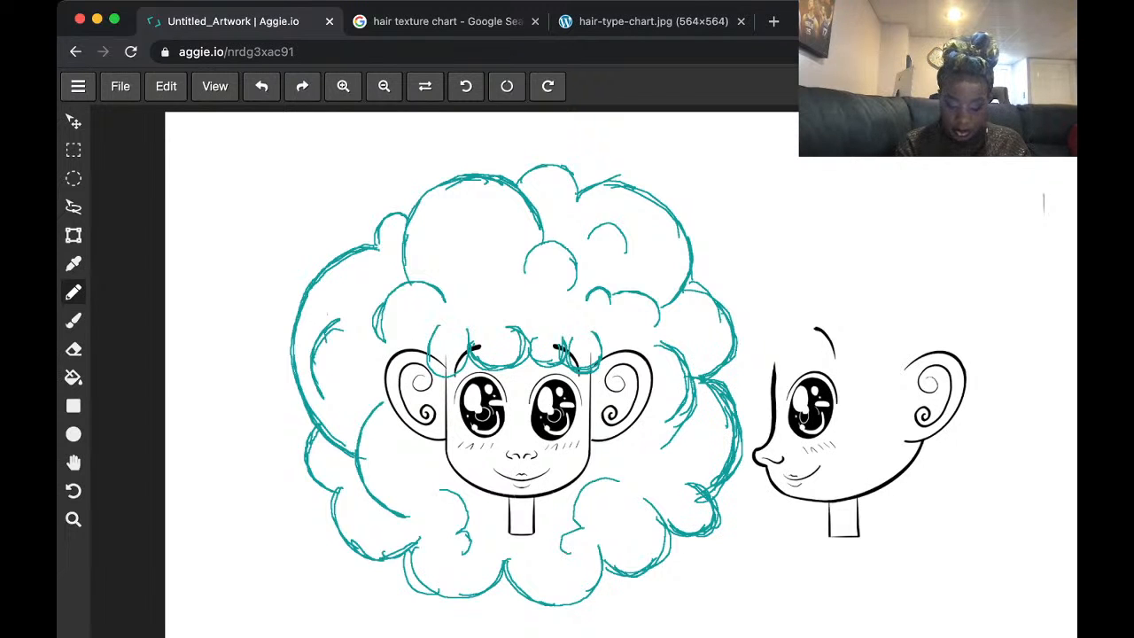
- Thicken the outer edge of the front-view hair's right-side lobe, level with the forehead, with extra teal Pencil strokes
{"action": "left_click_drag", "start_coordinate": [686, 287], "coordinate": [710, 283]}
{"action": "left_click_drag", "start_coordinate": [685, 289], "coordinate": [723, 290]}
{"action": "mouse_move", "coordinate": [717, 286]}
{"action": "left_mouse_down"}
{"action": "mouse_move", "coordinate": [736, 318]}
{"action": "mouse_move", "coordinate": [733, 305]}
{"action": "left_mouse_up"}
{"action": "mouse_move", "coordinate": [732, 301]}
{"action": "left_mouse_down"}
{"action": "mouse_move", "coordinate": [741, 334]}
{"action": "mouse_move", "coordinate": [724, 367]}
{"action": "left_mouse_up"}
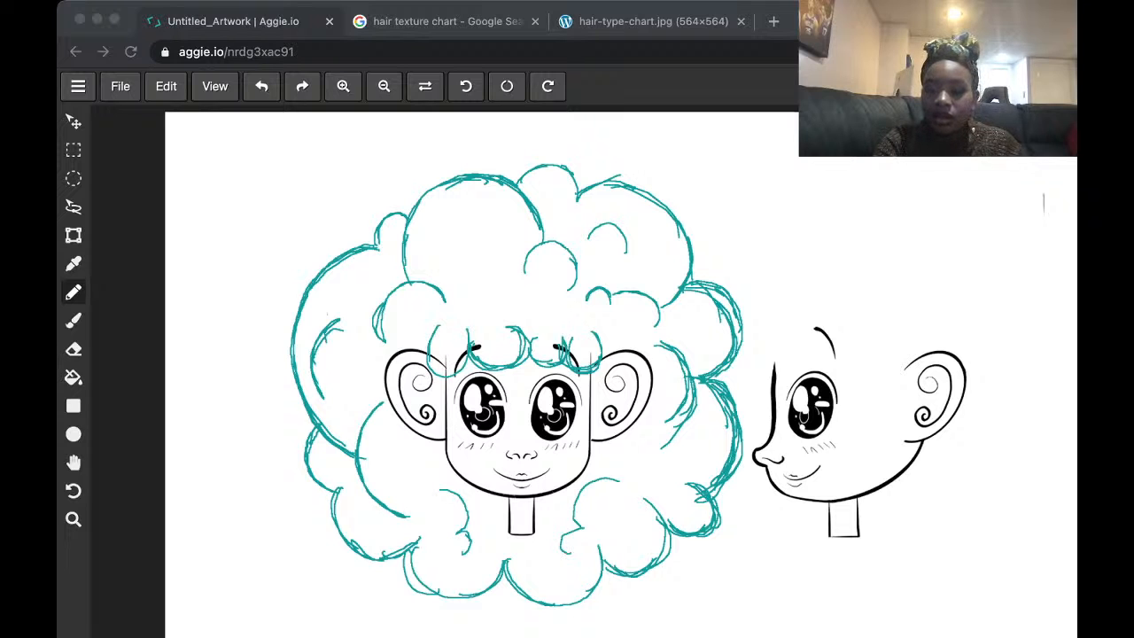
{"action": "left_click", "coordinate": [528, 442]}
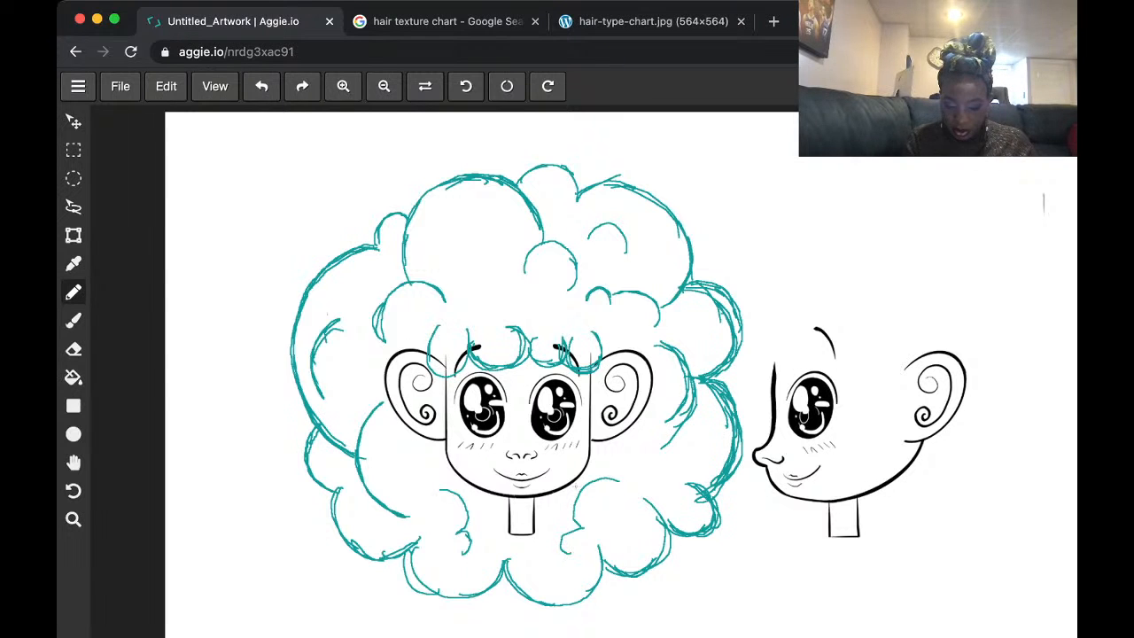
- Lasso the side-view head and move it right, away from the front-view hair
{"action": "scroll", "coordinate": [849, 396], "scroll_direction": "down", "scroll_amount": 4}
{"action": "scroll", "coordinate": [848, 396], "scroll_direction": "up", "scroll_amount": 3}
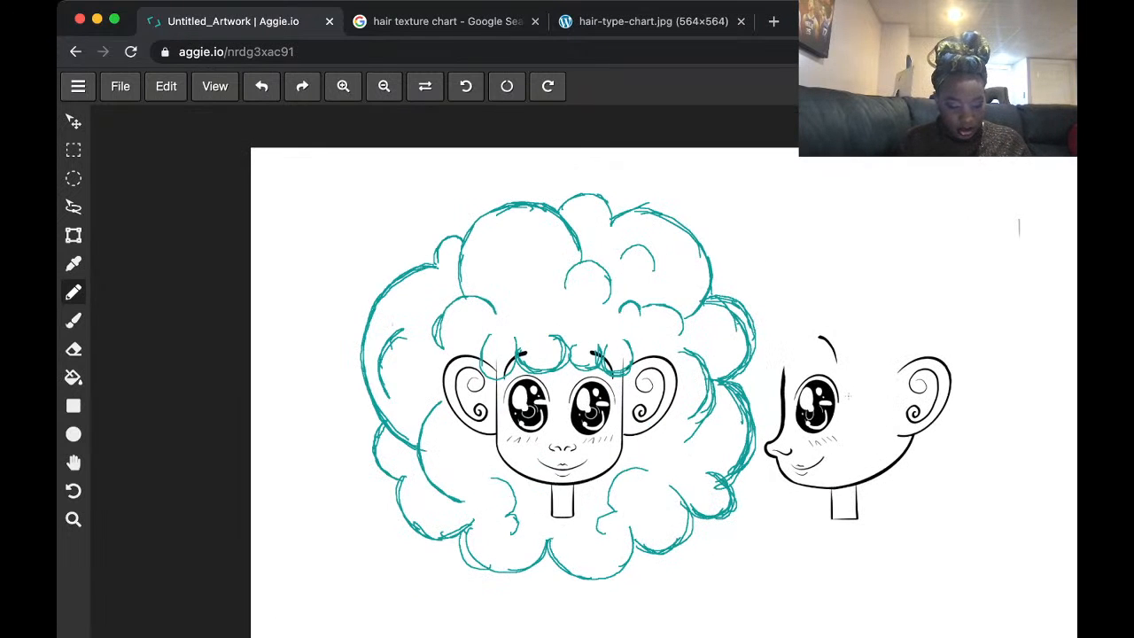
{"action": "key", "text": "space"}
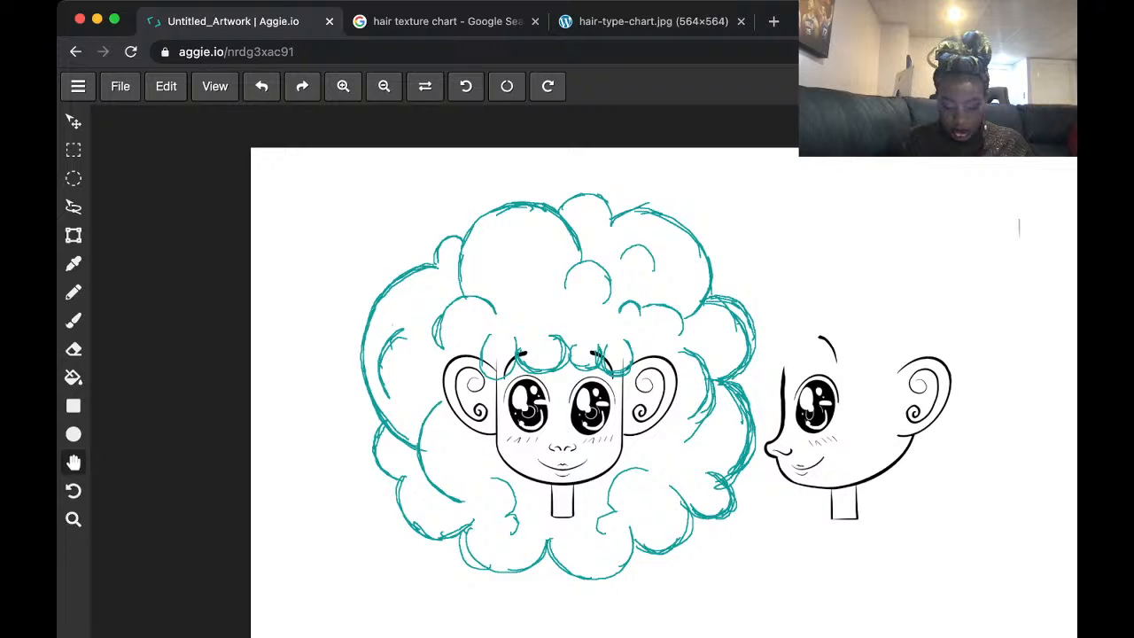
{"action": "left_click_drag", "start_coordinate": [849, 396], "coordinate": [712, 346]}
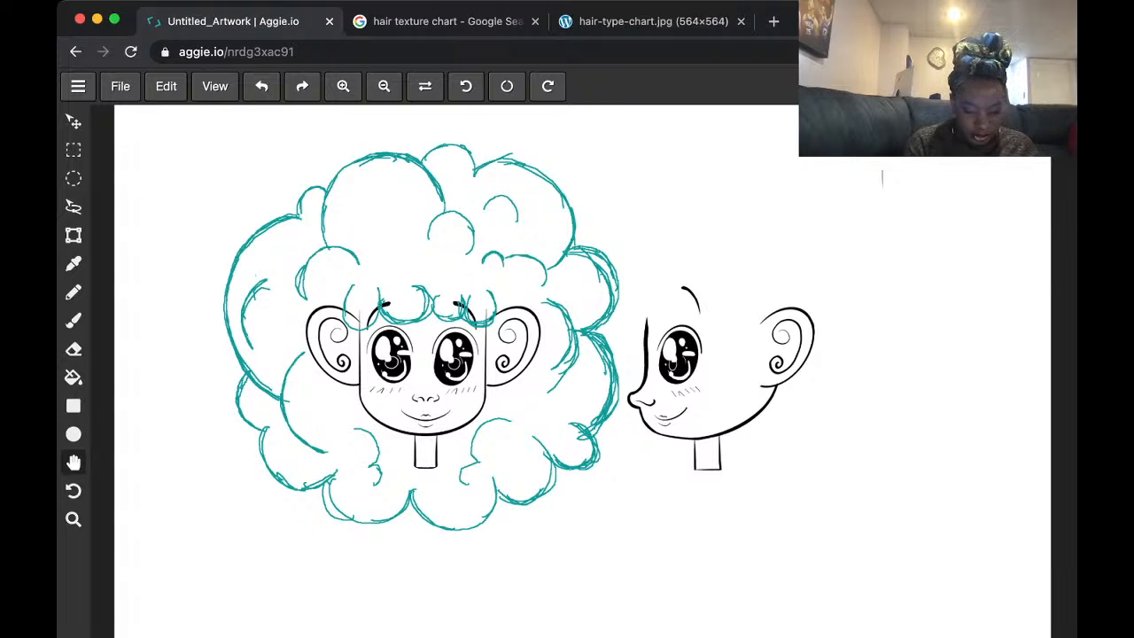
{"action": "key", "text": "l"}
{"action": "mouse_move", "coordinate": [840, 276]}
{"action": "left_mouse_down"}
{"action": "mouse_move", "coordinate": [843, 425]}
{"action": "mouse_move", "coordinate": [699, 494]}
{"action": "mouse_move", "coordinate": [639, 443]}
{"action": "mouse_move", "coordinate": [624, 407]}
{"action": "mouse_move", "coordinate": [636, 305]}
{"action": "mouse_move", "coordinate": [726, 226]}
{"action": "mouse_move", "coordinate": [828, 264]}
{"action": "left_mouse_up"}
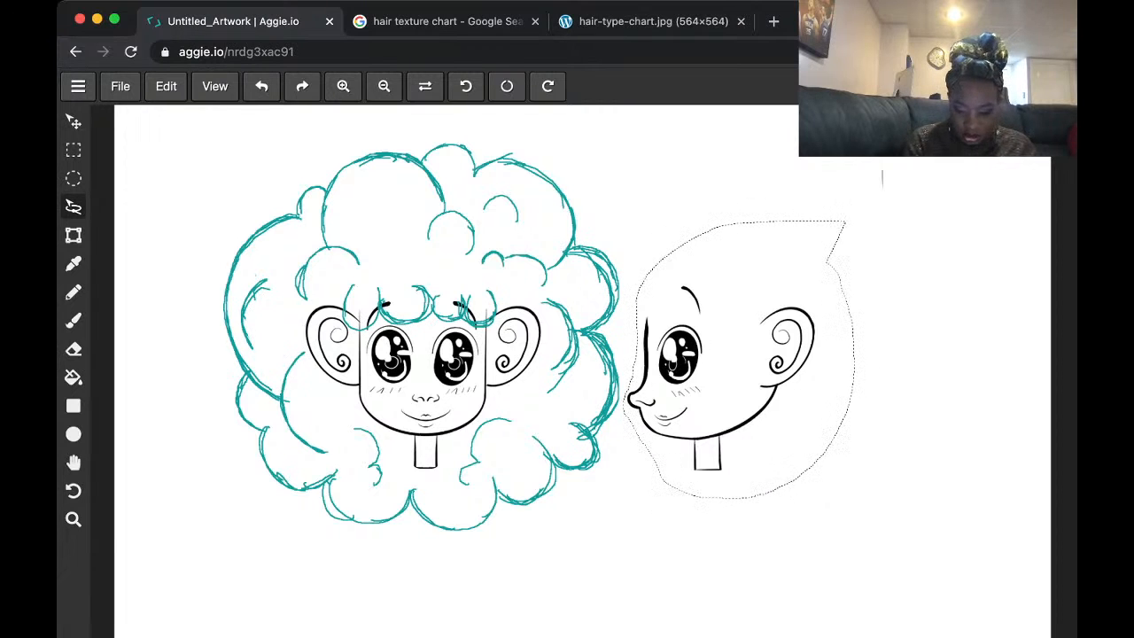
{"action": "key", "text": "v"}
{"action": "left_click_drag", "start_coordinate": [742, 358], "coordinate": [851, 359]}
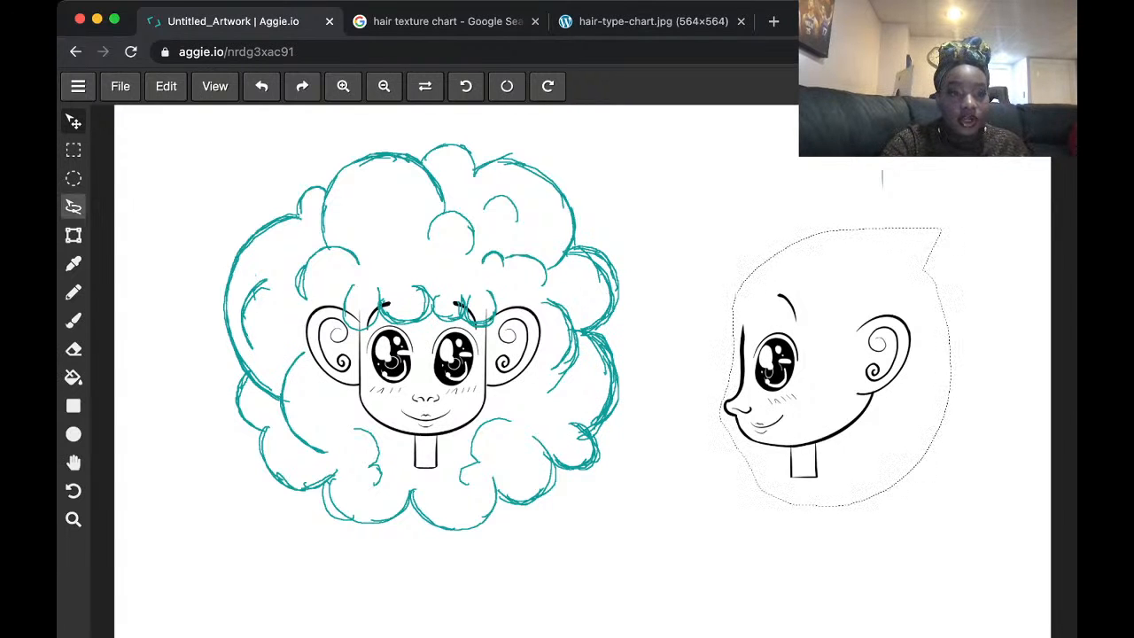
- Nudge the selected side-view head slightly right and up, and clear the selection
{"action": "left_click", "coordinate": [74, 207]}
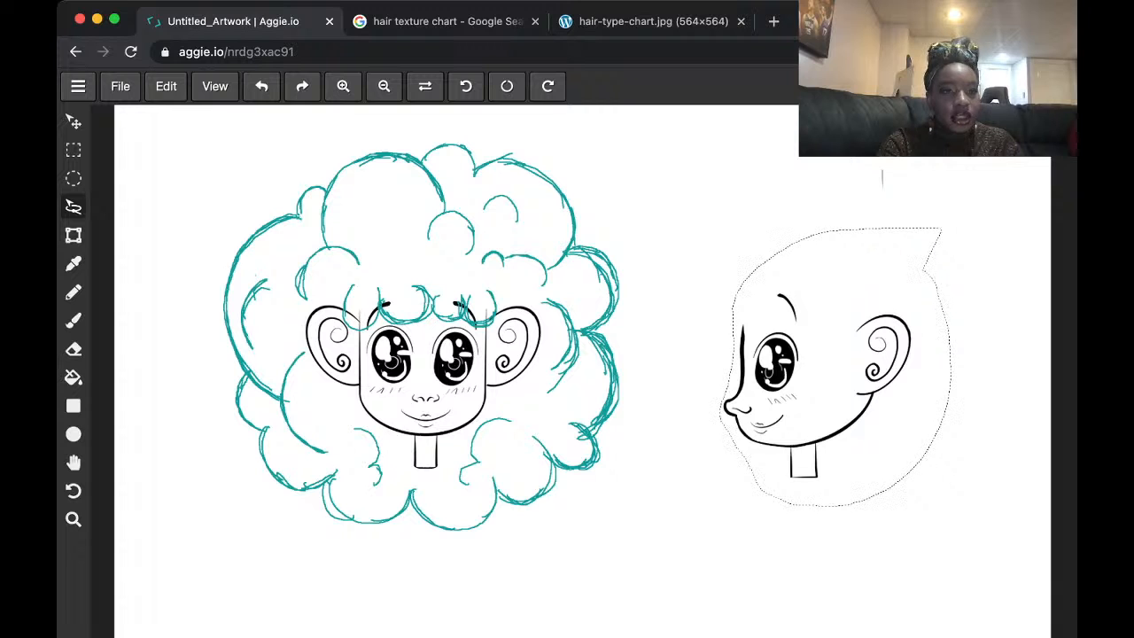
{"action": "left_click", "coordinate": [74, 121]}
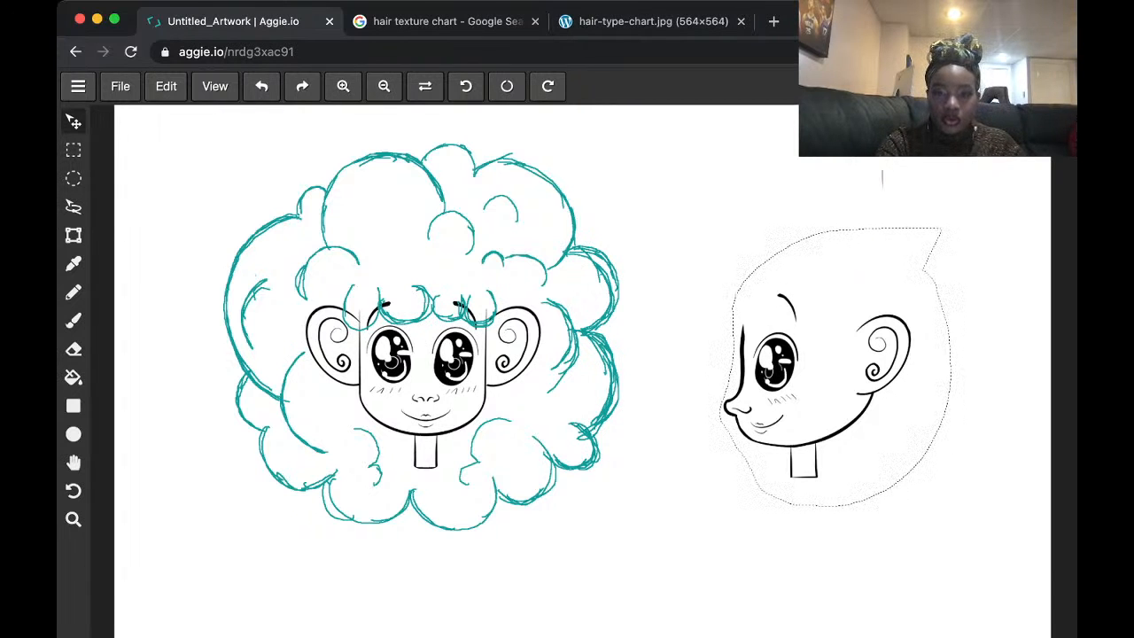
{"action": "left_click_drag", "start_coordinate": [841, 363], "coordinate": [839, 364]}
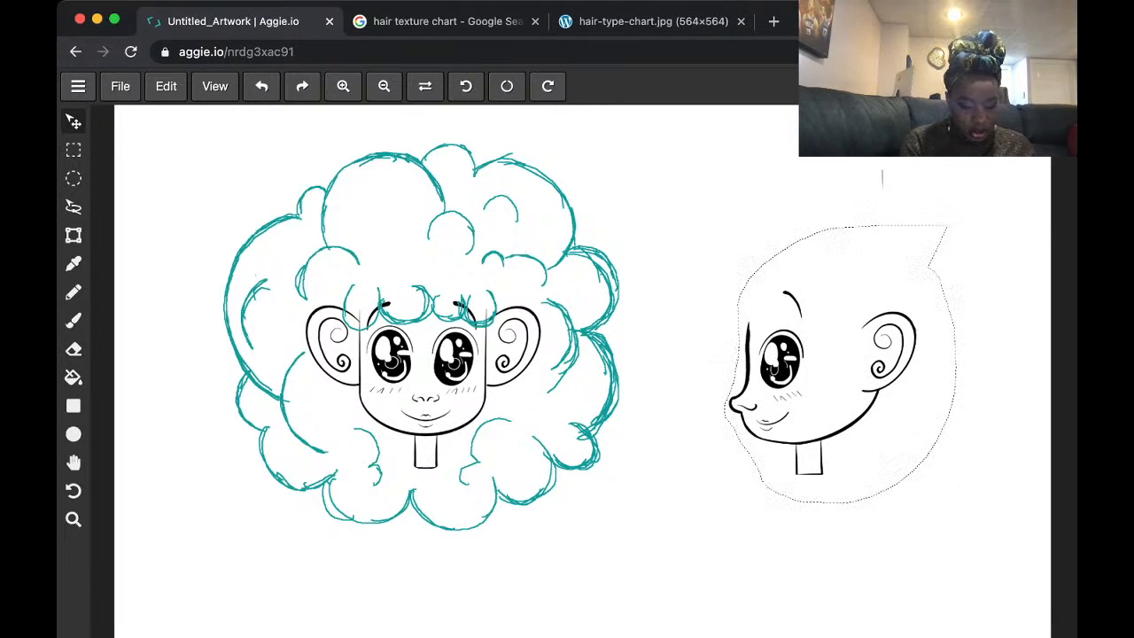
{"action": "key", "text": "l"}
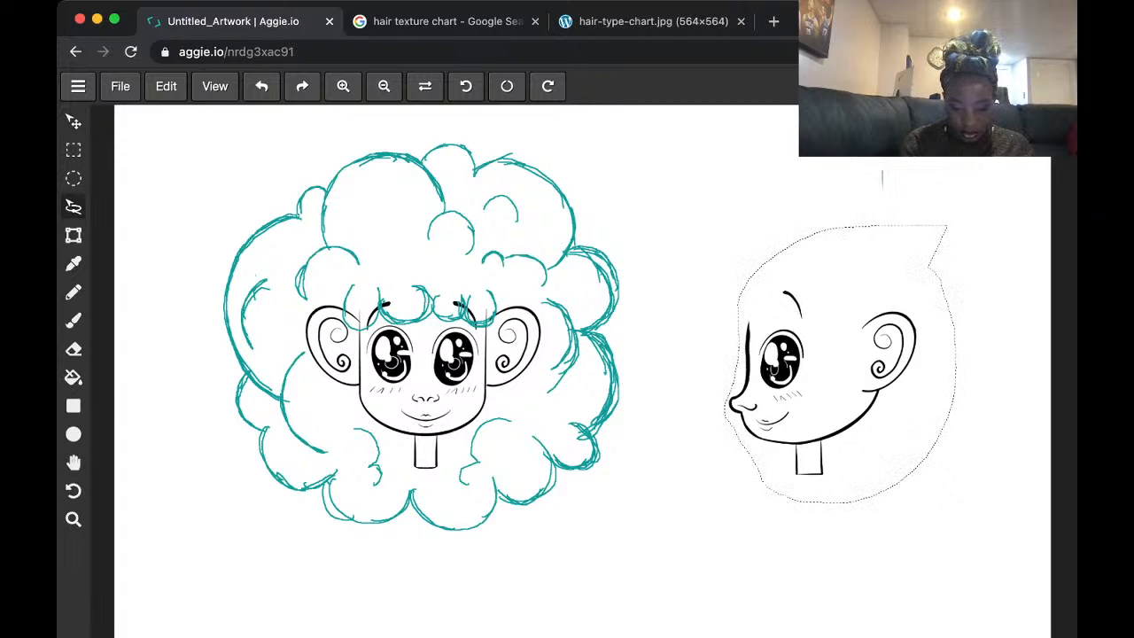
{"action": "key", "text": "super+d"}
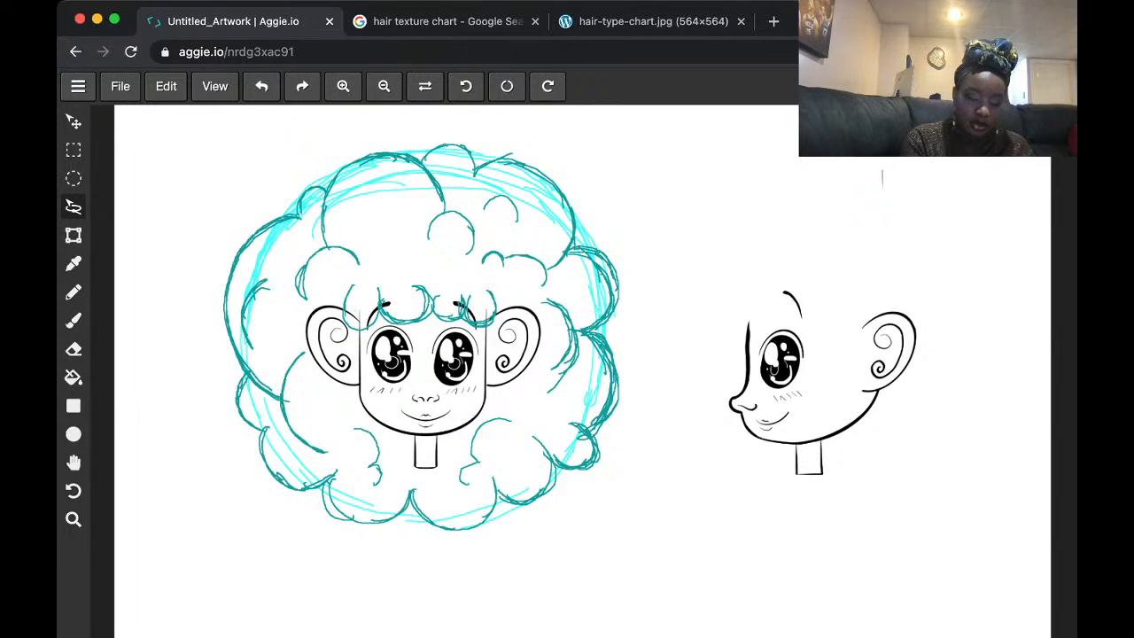
- Sketch a rounded cyan hair guide with the Pencil from the side-view forehead up and over the top of the head
{"action": "key", "text": "b"}
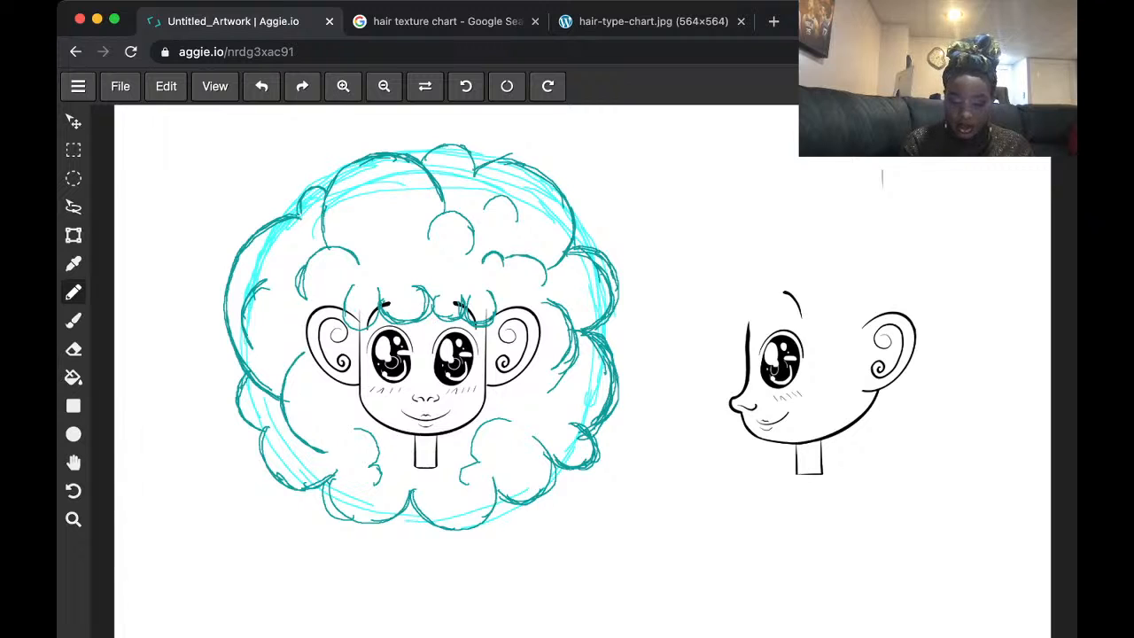
{"action": "mouse_move", "coordinate": [724, 284]}
{"action": "left_mouse_down"}
{"action": "mouse_move", "coordinate": [748, 333]}
{"action": "mouse_move", "coordinate": [732, 325]}
{"action": "left_mouse_up"}
{"action": "left_click_drag", "start_coordinate": [717, 256], "coordinate": [731, 322]}
{"action": "left_click_drag", "start_coordinate": [712, 280], "coordinate": [733, 324]}
{"action": "left_click_drag", "start_coordinate": [719, 243], "coordinate": [712, 299]}
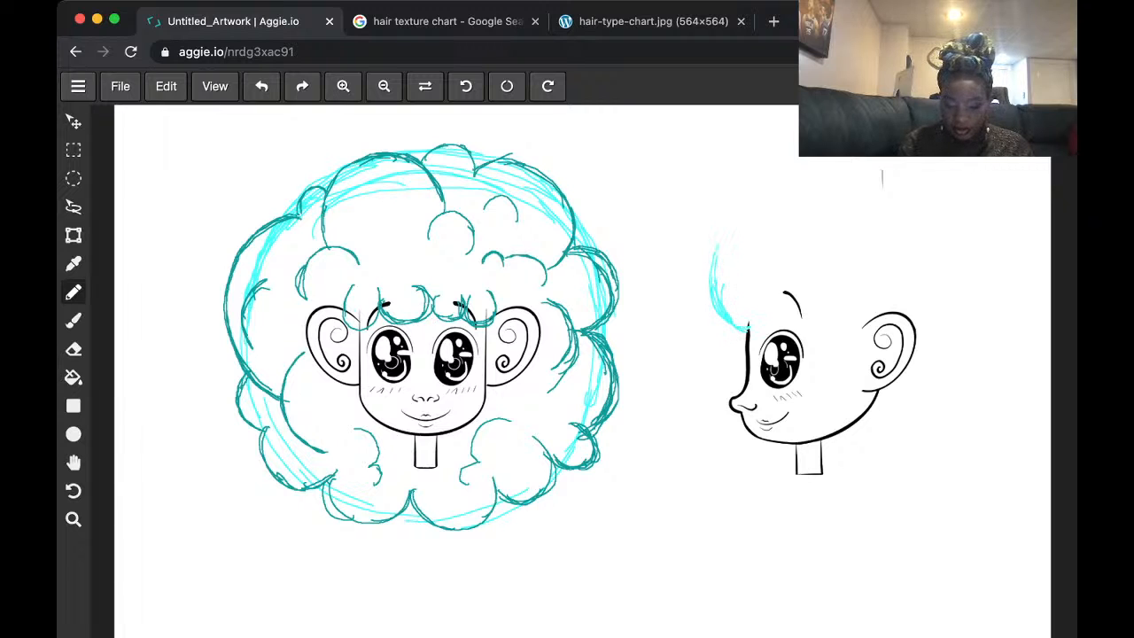
{"action": "left_click_drag", "start_coordinate": [754, 203], "coordinate": [710, 287]}
{"action": "left_click_drag", "start_coordinate": [722, 227], "coordinate": [776, 179]}
{"action": "mouse_move", "coordinate": [714, 252]}
{"action": "left_mouse_down"}
{"action": "mouse_move", "coordinate": [718, 233]}
{"action": "mouse_move", "coordinate": [850, 166]}
{"action": "left_mouse_up"}
{"action": "left_click_drag", "start_coordinate": [723, 218], "coordinate": [796, 158]}
{"action": "mouse_move", "coordinate": [759, 187]}
{"action": "left_mouse_down"}
{"action": "mouse_move", "coordinate": [798, 160]}
{"action": "mouse_move", "coordinate": [914, 183]}
{"action": "left_mouse_up"}
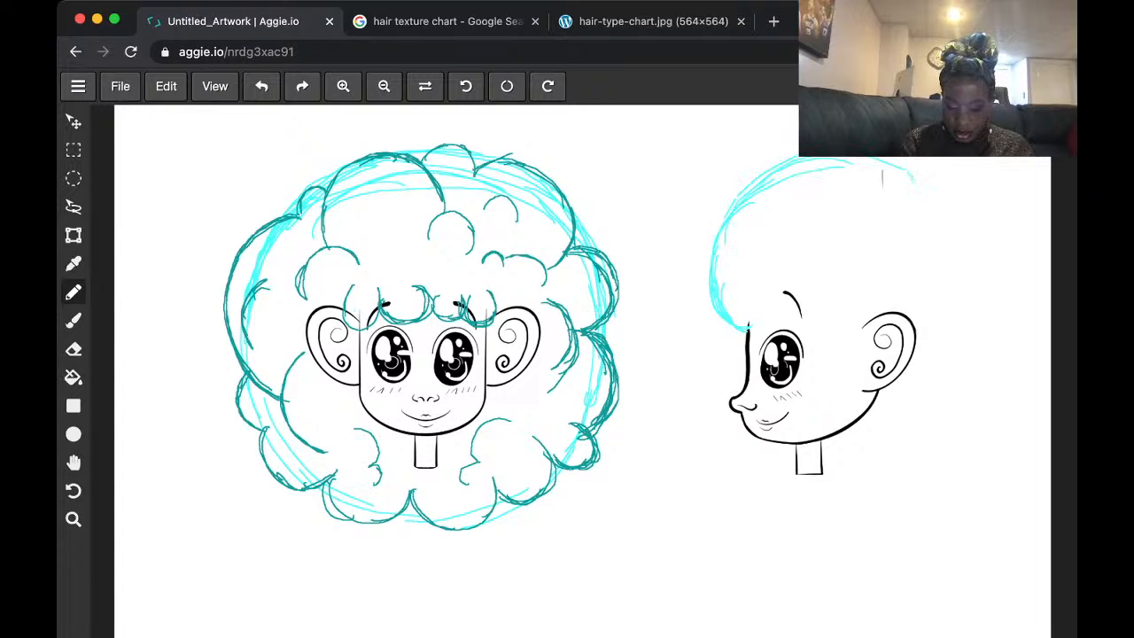
- Add cyan guide curves for the side-view fringe over the brow, the curl before the face and the curl under the chin
{"action": "left_click_drag", "start_coordinate": [751, 328], "coordinate": [795, 295]}
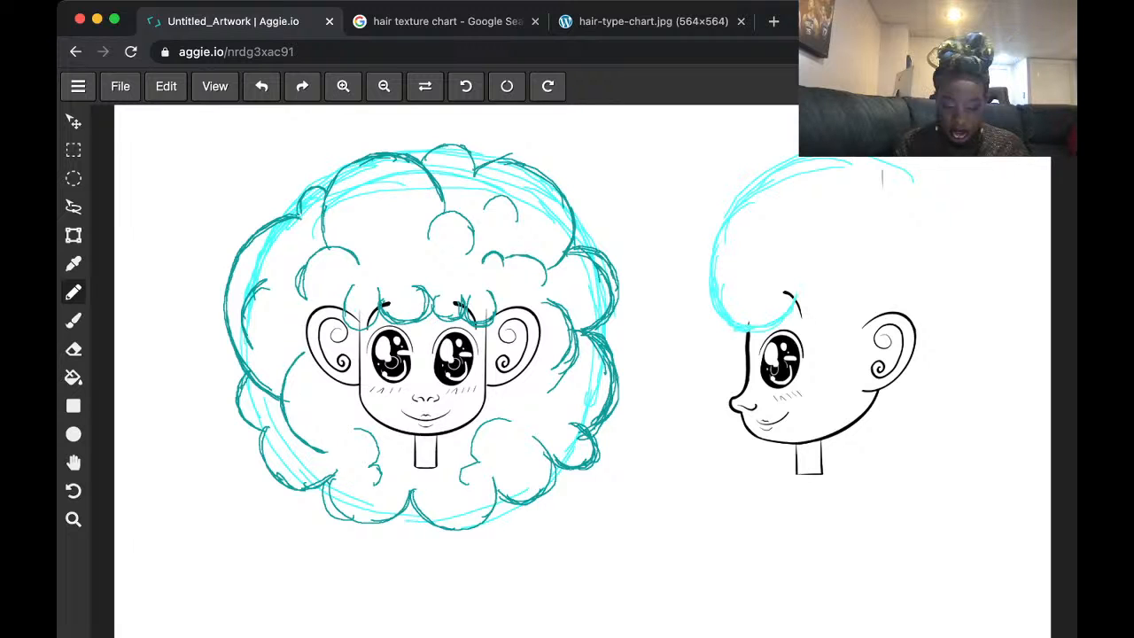
{"action": "left_click_drag", "start_coordinate": [717, 322], "coordinate": [744, 378]}
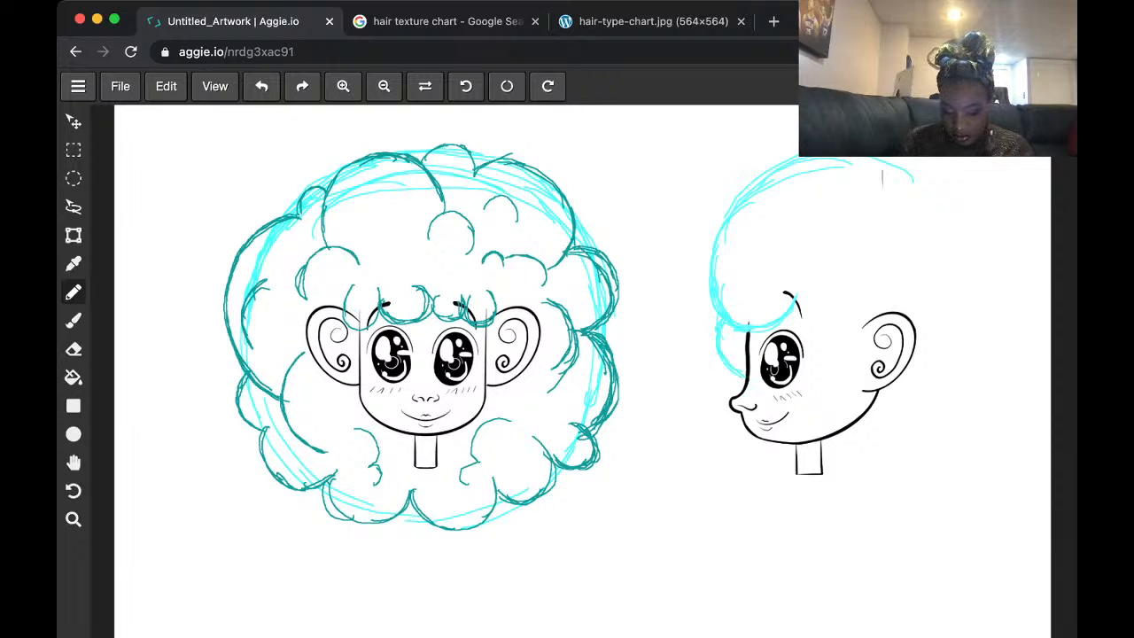
{"action": "mouse_move", "coordinate": [778, 443]}
{"action": "left_mouse_down"}
{"action": "mouse_move", "coordinate": [754, 487]}
{"action": "mouse_move", "coordinate": [797, 483]}
{"action": "mouse_move", "coordinate": [799, 470]}
{"action": "left_mouse_up"}
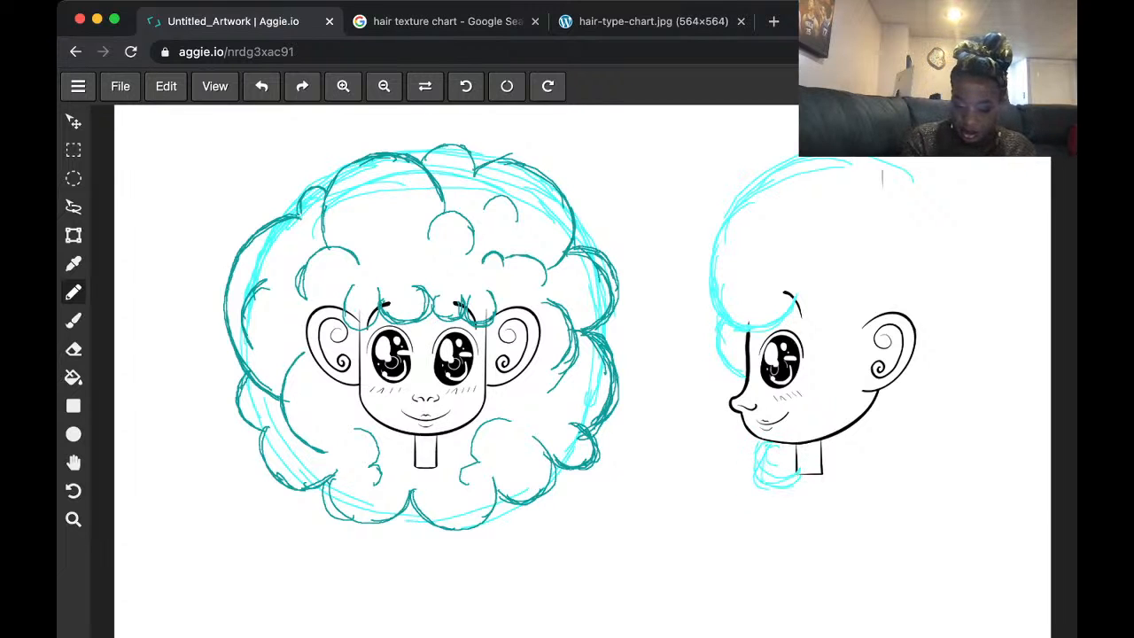
- Sketch the cyan guide around the back of the side-view hair and along its underside towards the neck
{"action": "mouse_move", "coordinate": [946, 161]}
{"action": "left_mouse_down"}
{"action": "mouse_move", "coordinate": [997, 191]}
{"action": "mouse_move", "coordinate": [1045, 279]}
{"action": "left_mouse_up"}
{"action": "left_click_drag", "start_coordinate": [972, 186], "coordinate": [1001, 447]}
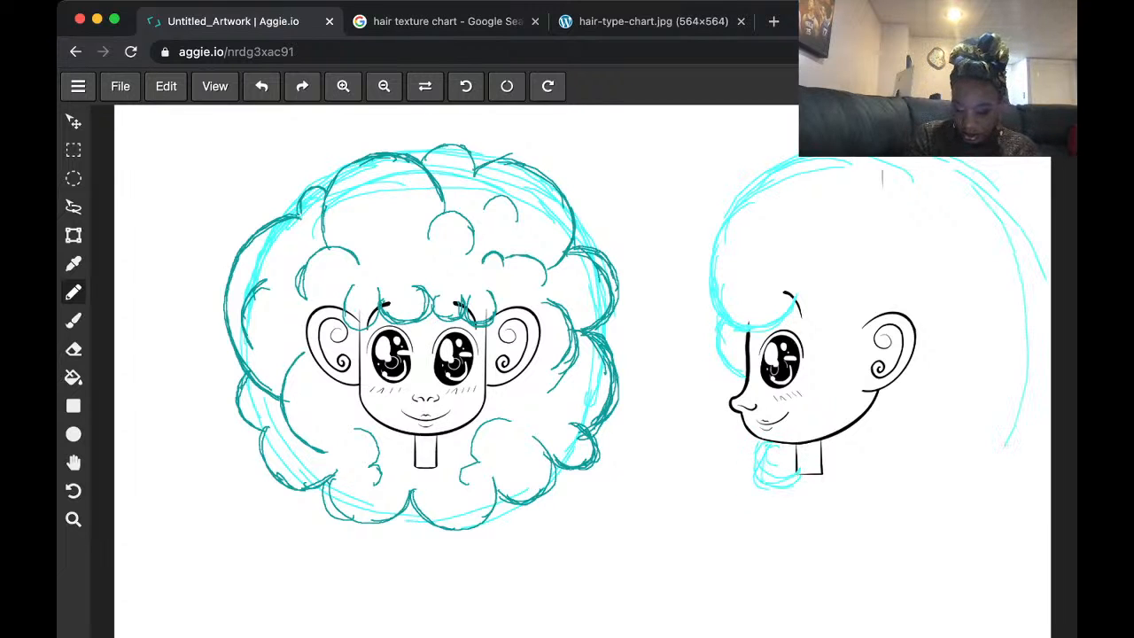
{"action": "mouse_move", "coordinate": [1043, 289]}
{"action": "left_mouse_down"}
{"action": "mouse_move", "coordinate": [1034, 411]}
{"action": "mouse_move", "coordinate": [990, 452]}
{"action": "left_mouse_up"}
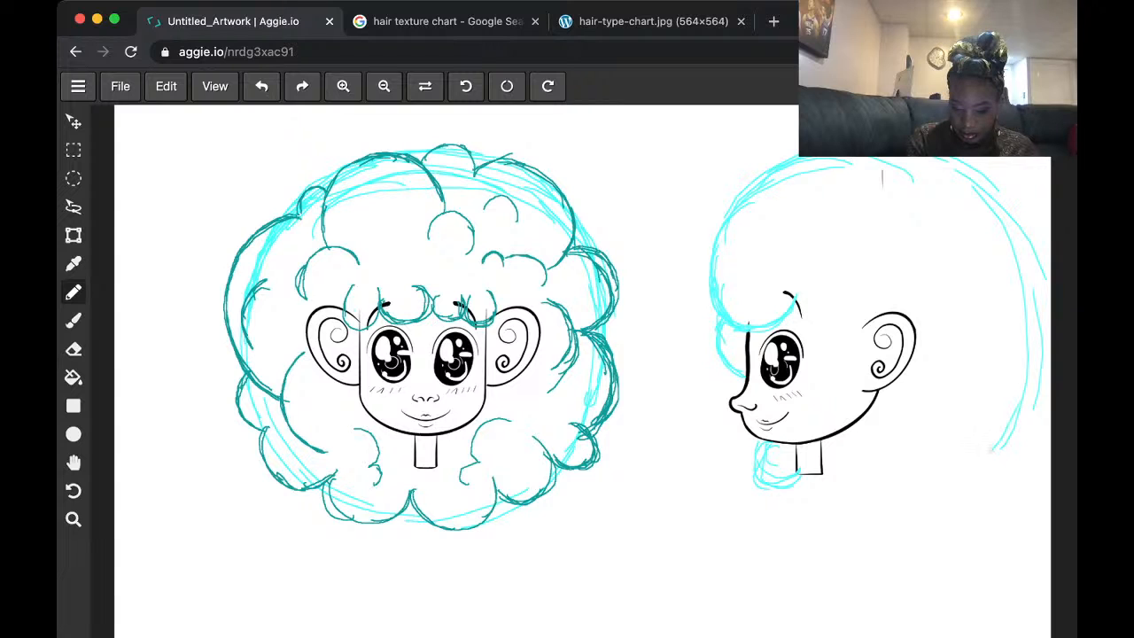
{"action": "left_click_drag", "start_coordinate": [990, 454], "coordinate": [819, 496]}
{"action": "mouse_move", "coordinate": [1014, 222]}
{"action": "left_mouse_down"}
{"action": "mouse_move", "coordinate": [1030, 272]}
{"action": "mouse_move", "coordinate": [950, 493]}
{"action": "mouse_move", "coordinate": [875, 504]}
{"action": "left_mouse_up"}
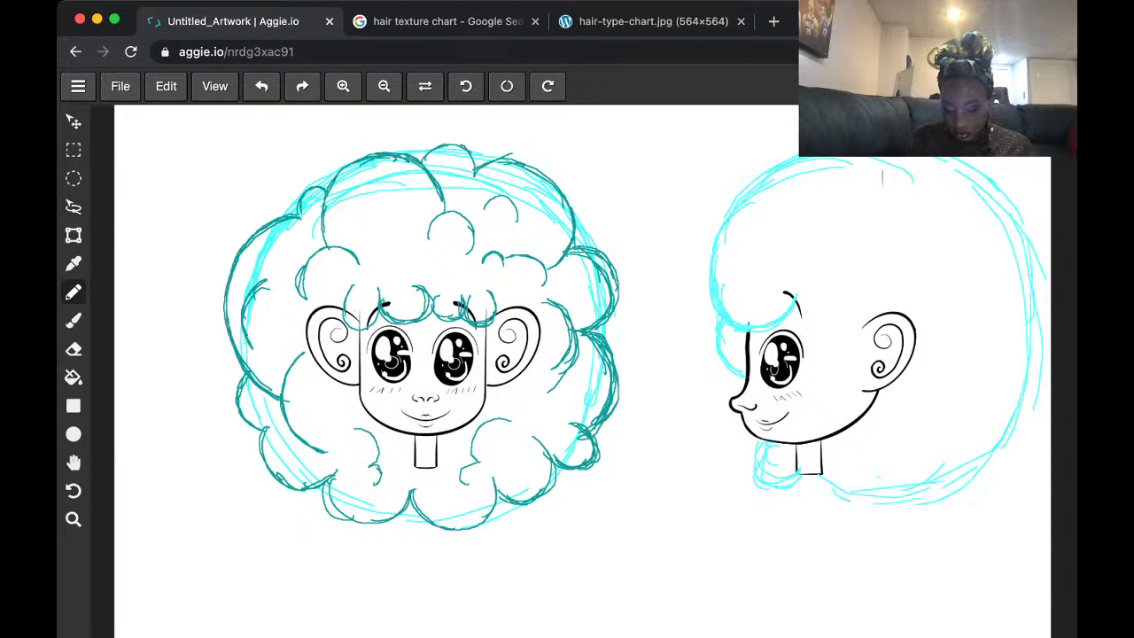
- Draw two large rounded cyan lobes below the side-view hair behind the neck, and reinforce the back contour
{"action": "mouse_move", "coordinate": [842, 436]}
{"action": "left_mouse_down"}
{"action": "mouse_move", "coordinate": [816, 460]}
{"action": "mouse_move", "coordinate": [805, 528]}
{"action": "mouse_move", "coordinate": [868, 536]}
{"action": "left_mouse_up"}
{"action": "mouse_move", "coordinate": [821, 498]}
{"action": "left_mouse_down"}
{"action": "mouse_move", "coordinate": [806, 535]}
{"action": "mouse_move", "coordinate": [939, 496]}
{"action": "left_mouse_up"}
{"action": "mouse_move", "coordinate": [870, 535]}
{"action": "left_mouse_down"}
{"action": "mouse_move", "coordinate": [960, 470]}
{"action": "mouse_move", "coordinate": [959, 538]}
{"action": "left_mouse_up"}
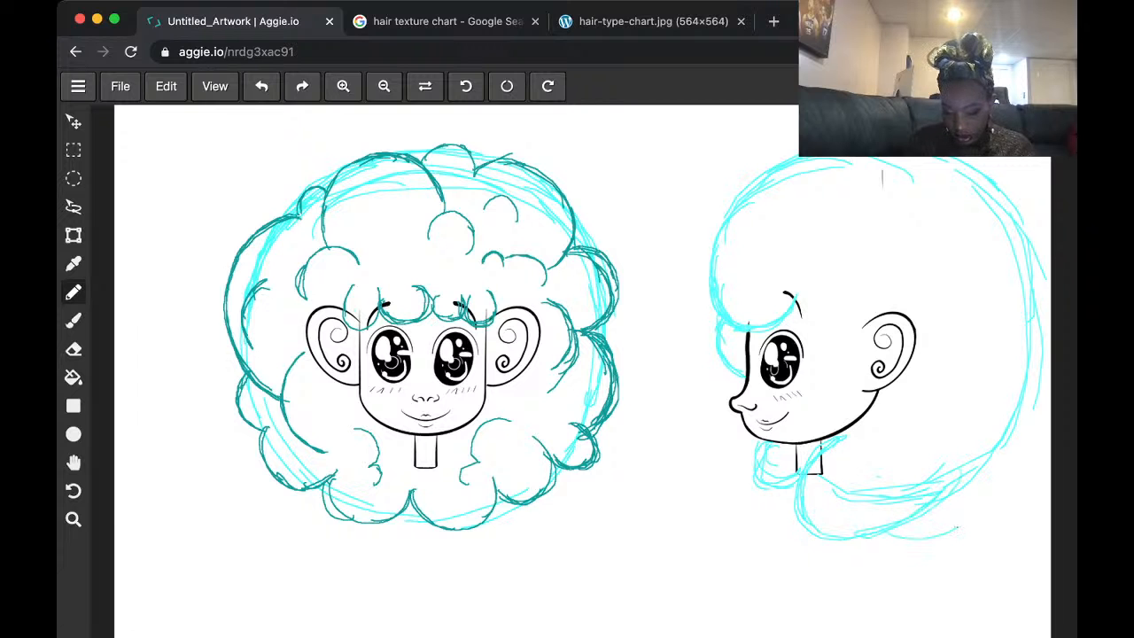
{"action": "mouse_move", "coordinate": [912, 470]}
{"action": "left_mouse_down"}
{"action": "mouse_move", "coordinate": [917, 537]}
{"action": "mouse_move", "coordinate": [1008, 470]}
{"action": "left_mouse_up"}
{"action": "mouse_move", "coordinate": [971, 522]}
{"action": "left_mouse_down"}
{"action": "mouse_move", "coordinate": [1001, 498]}
{"action": "mouse_move", "coordinate": [1020, 406]}
{"action": "left_mouse_up"}
{"action": "left_click_drag", "start_coordinate": [1002, 509], "coordinate": [909, 533]}
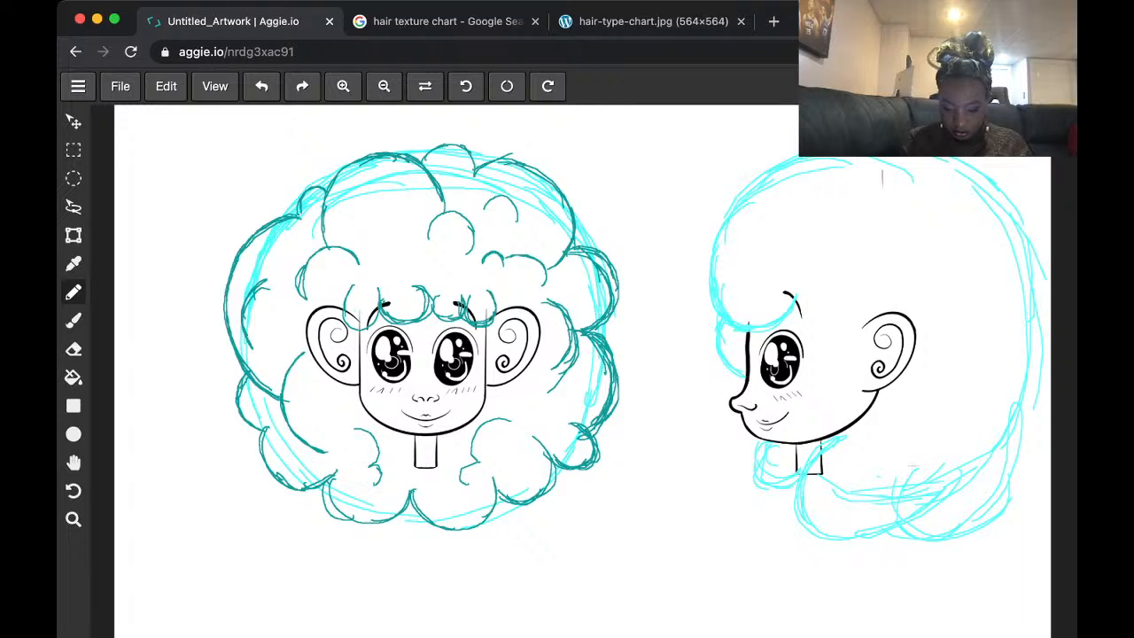
{"action": "mouse_move", "coordinate": [1015, 248]}
{"action": "left_mouse_down"}
{"action": "mouse_move", "coordinate": [1044, 276]}
{"action": "mouse_move", "coordinate": [1043, 395]}
{"action": "left_mouse_up"}
- Lasso the side-view head's line art, shift it left within the cyan hair guide, and clear the selection
{"action": "scroll", "coordinate": [853, 289], "scroll_direction": "up", "scroll_amount": 5}
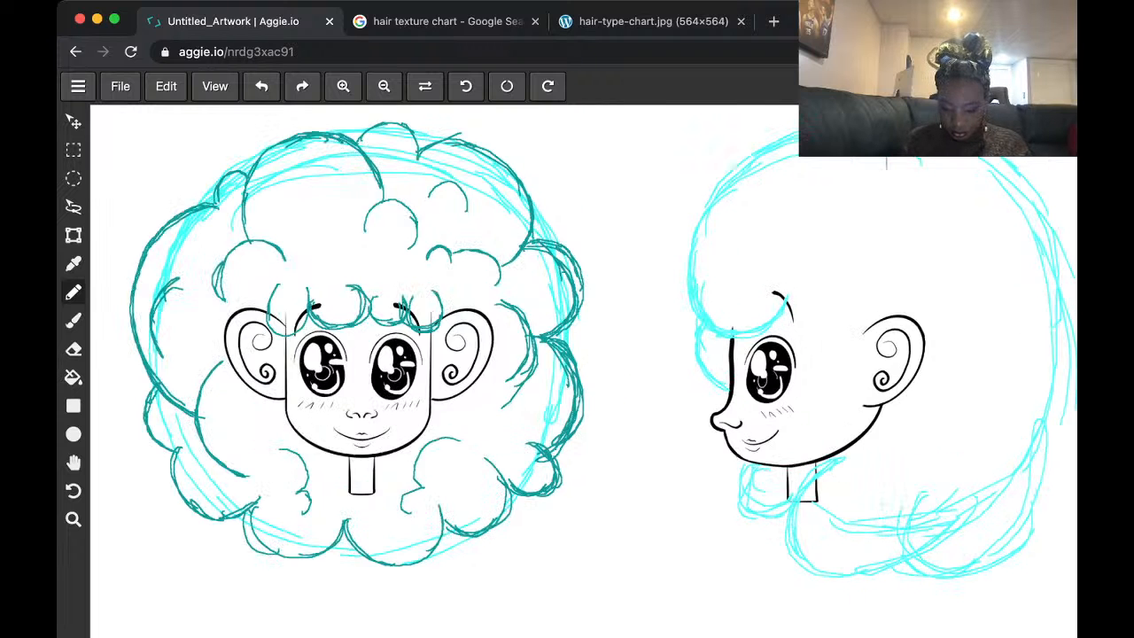
{"action": "scroll", "coordinate": [853, 290], "scroll_direction": "down", "scroll_amount": 10}
{"action": "scroll", "coordinate": [856, 290], "scroll_direction": "up", "scroll_amount": 3}
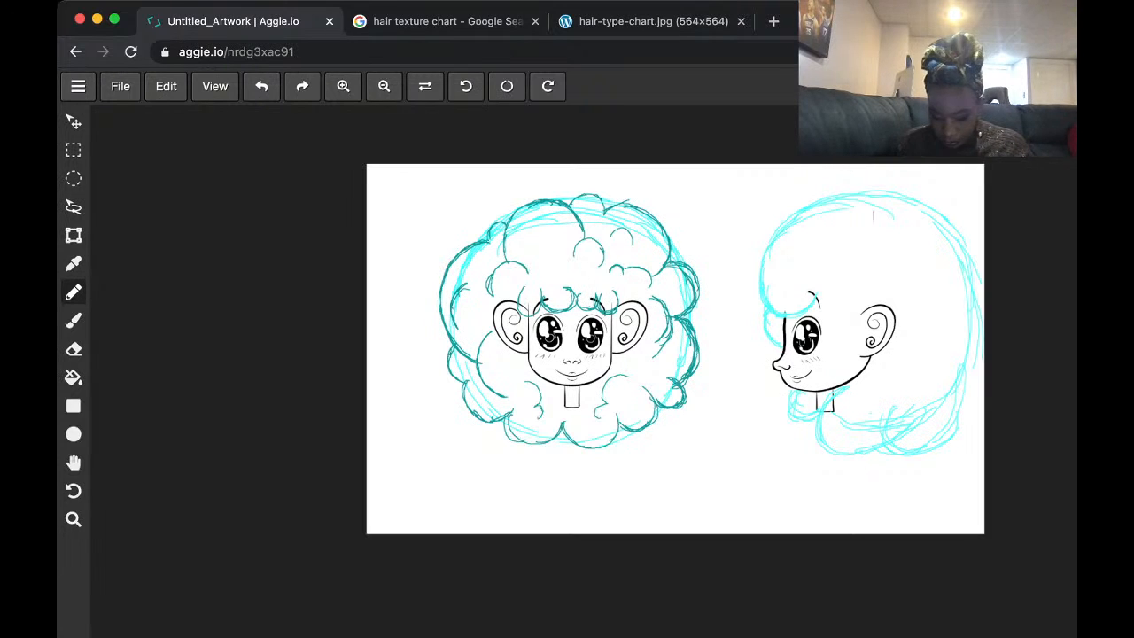
{"action": "key", "text": "l"}
{"action": "mouse_move", "coordinate": [901, 282]}
{"action": "left_mouse_down"}
{"action": "mouse_move", "coordinate": [827, 438]}
{"action": "mouse_move", "coordinate": [787, 263]}
{"action": "mouse_move", "coordinate": [904, 286]}
{"action": "left_mouse_up"}
{"action": "key", "text": "v"}
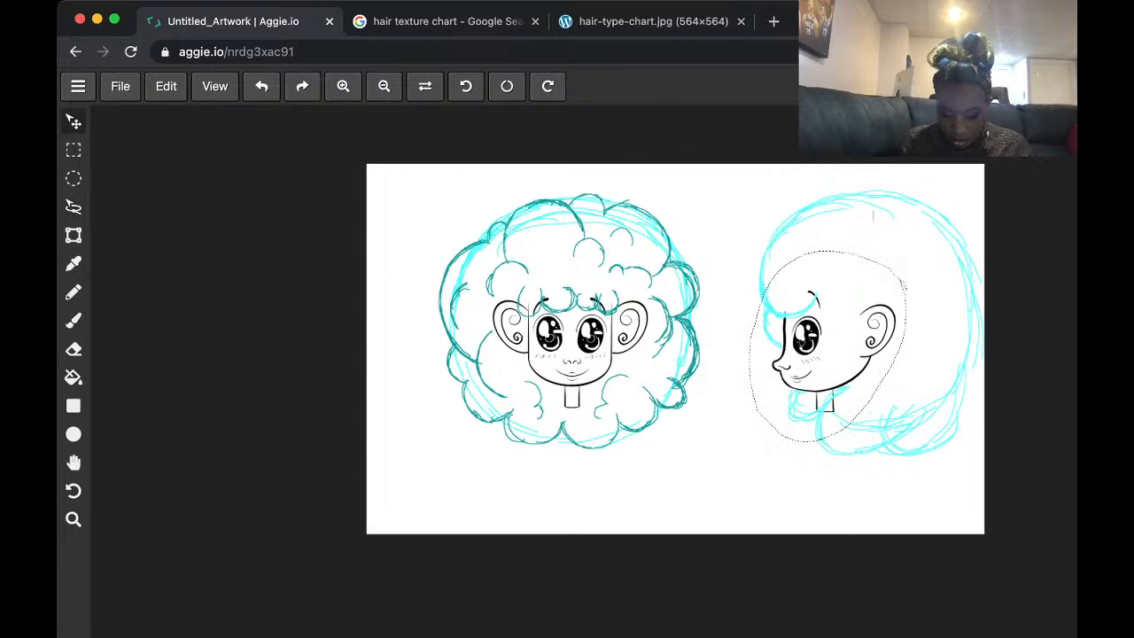
{"action": "left_click_drag", "start_coordinate": [828, 345], "coordinate": [808, 346]}
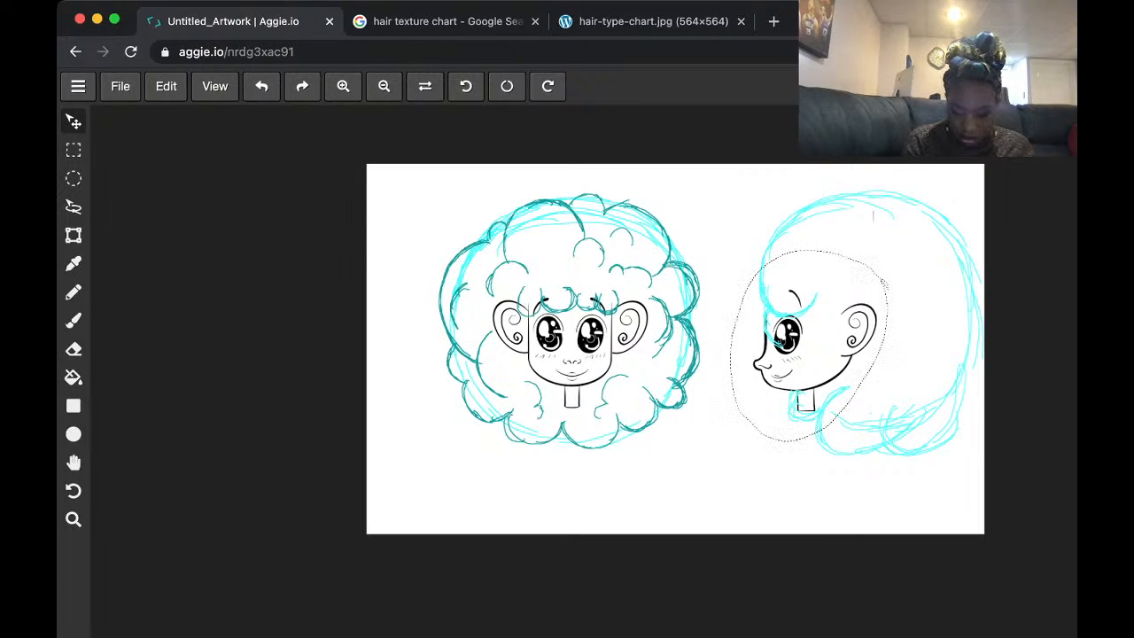
{"action": "key", "text": "l"}
{"action": "key", "text": "super+d"}
- Lasso the side view's whole cyan hair guide, move it left to realign with the head, and clear the selection
{"action": "mouse_move", "coordinate": [794, 185]}
{"action": "left_mouse_down"}
{"action": "mouse_move", "coordinate": [766, 207]}
{"action": "mouse_move", "coordinate": [820, 488]}
{"action": "mouse_move", "coordinate": [985, 300]}
{"action": "mouse_move", "coordinate": [797, 186]}
{"action": "mouse_move", "coordinate": [735, 257]}
{"action": "mouse_move", "coordinate": [828, 483]}
{"action": "mouse_move", "coordinate": [974, 417]}
{"action": "mouse_move", "coordinate": [803, 172]}
{"action": "left_mouse_up"}
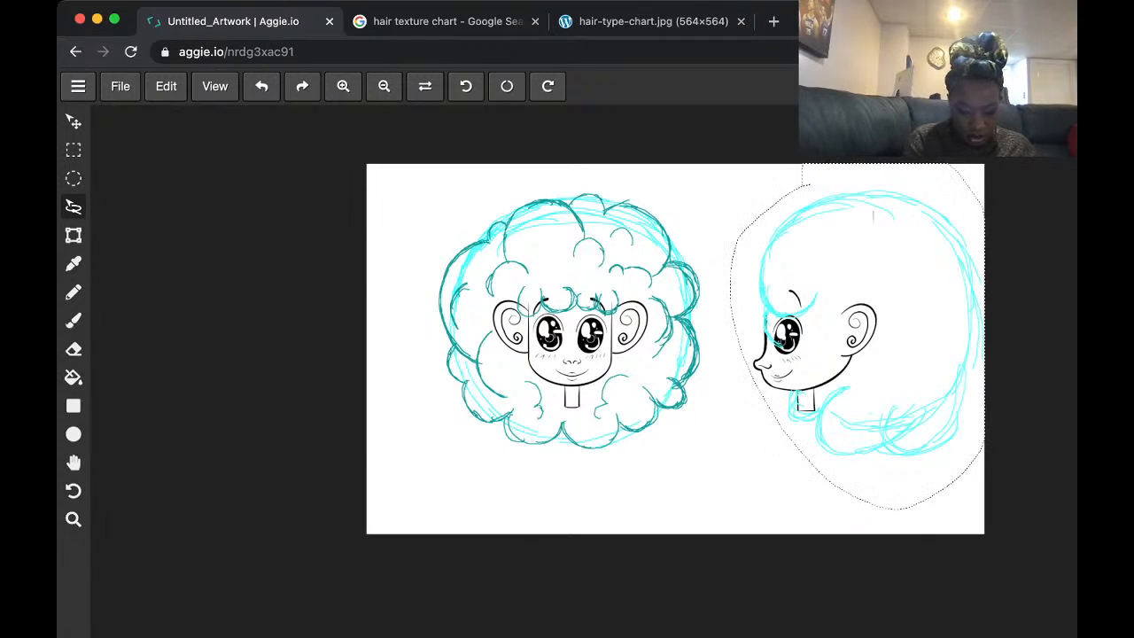
{"action": "key", "text": "v"}
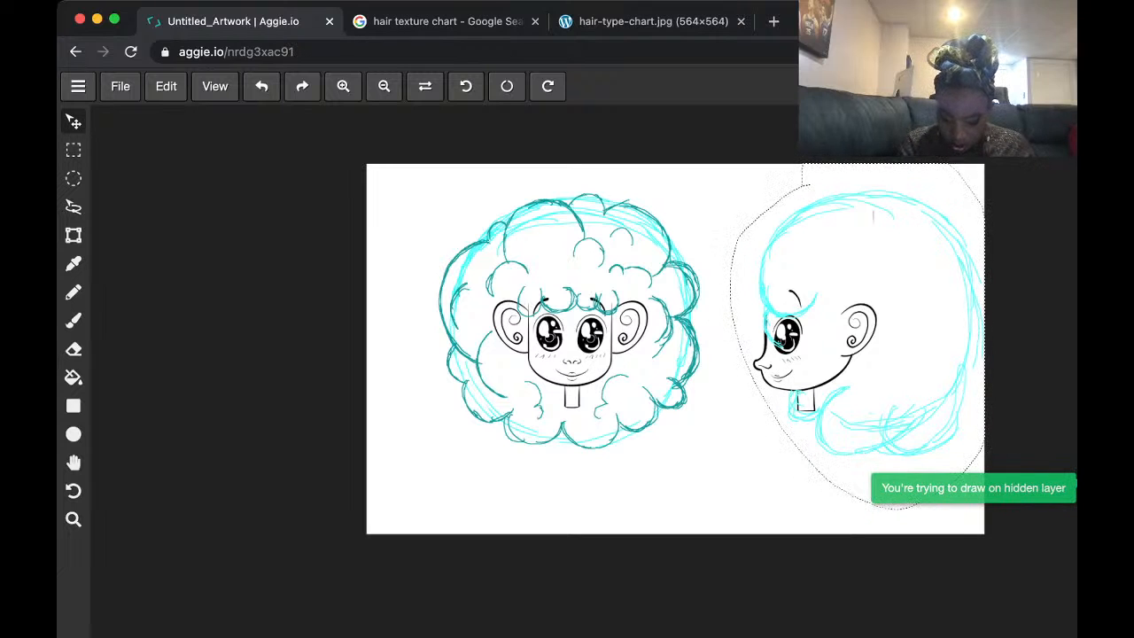
{"action": "left_click_drag", "start_coordinate": [873, 336], "coordinate": [847, 335]}
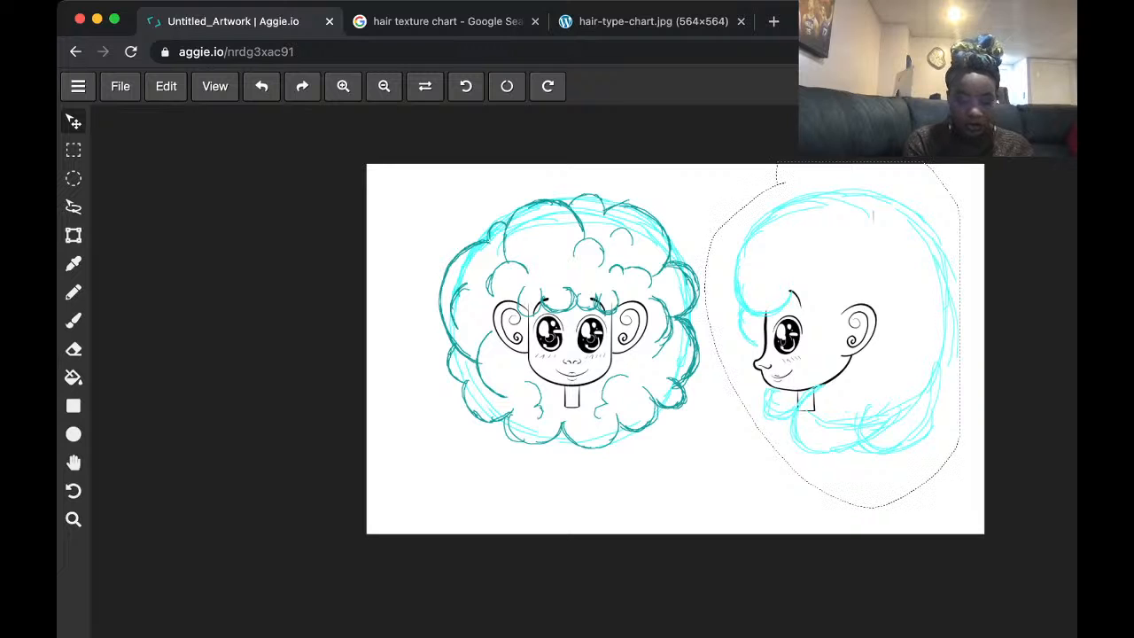
{"action": "key", "text": "l"}
{"action": "key", "text": "super+d"}
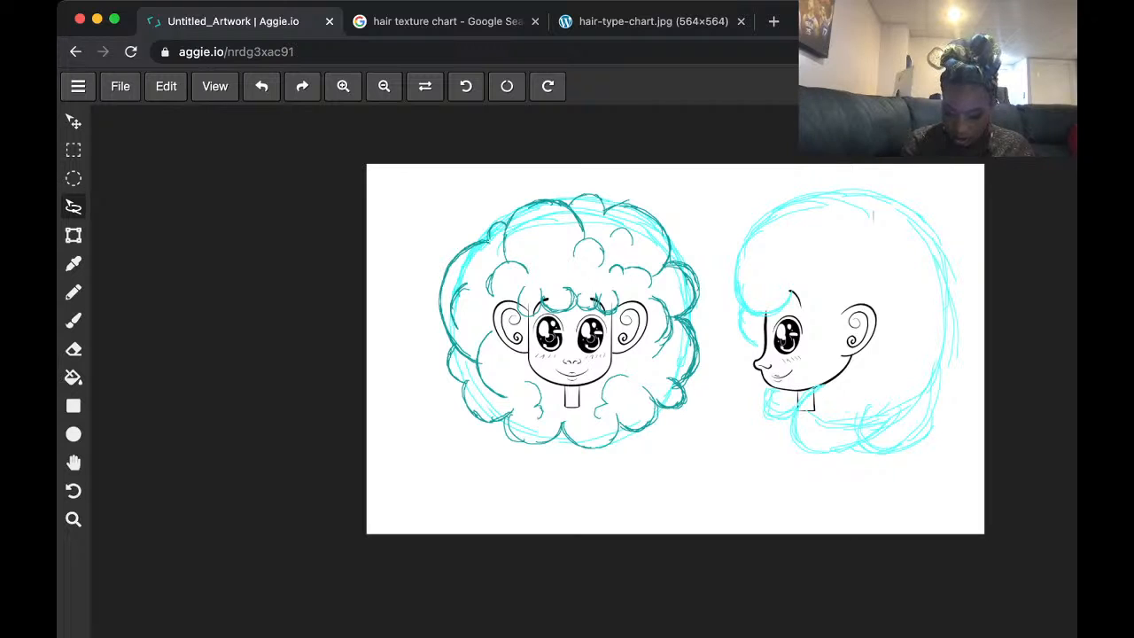
- Widen and reinforce the side-view hair's cyan guide with repeated pencil strokes along the back, from crown to lower back
{"action": "key", "text": "b"}
{"action": "mouse_move", "coordinate": [939, 232]}
{"action": "left_mouse_down"}
{"action": "mouse_move", "coordinate": [962, 295]}
{"action": "mouse_move", "coordinate": [923, 440]}
{"action": "left_mouse_up"}
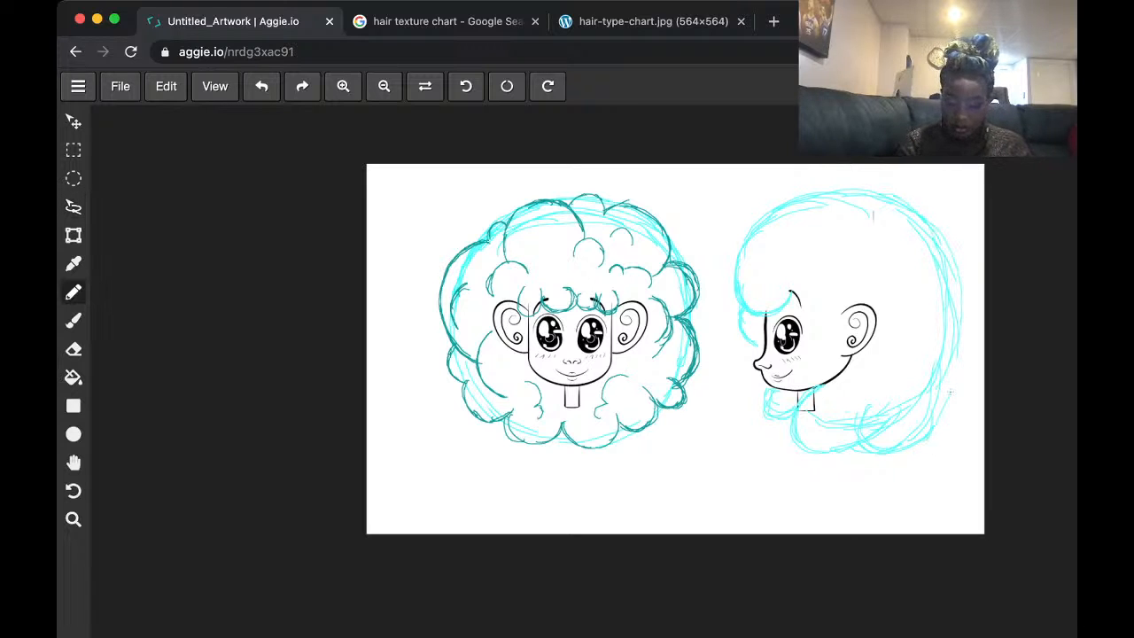
{"action": "left_click_drag", "start_coordinate": [950, 390], "coordinate": [929, 421]}
{"action": "left_click_drag", "start_coordinate": [956, 344], "coordinate": [925, 431]}
{"action": "mouse_move", "coordinate": [892, 198]}
{"action": "left_mouse_down"}
{"action": "mouse_move", "coordinate": [908, 205]}
{"action": "mouse_move", "coordinate": [966, 337]}
{"action": "left_mouse_up"}
{"action": "mouse_move", "coordinate": [923, 224]}
{"action": "left_mouse_down"}
{"action": "mouse_move", "coordinate": [969, 297]}
{"action": "mouse_move", "coordinate": [937, 415]}
{"action": "left_mouse_up"}
{"action": "left_click_drag", "start_coordinate": [970, 312], "coordinate": [928, 428]}
{"action": "left_click_drag", "start_coordinate": [948, 228], "coordinate": [968, 322]}
{"action": "mouse_move", "coordinate": [909, 201]}
{"action": "left_mouse_down"}
{"action": "mouse_move", "coordinate": [975, 320]}
{"action": "mouse_move", "coordinate": [962, 365]}
{"action": "left_mouse_up"}
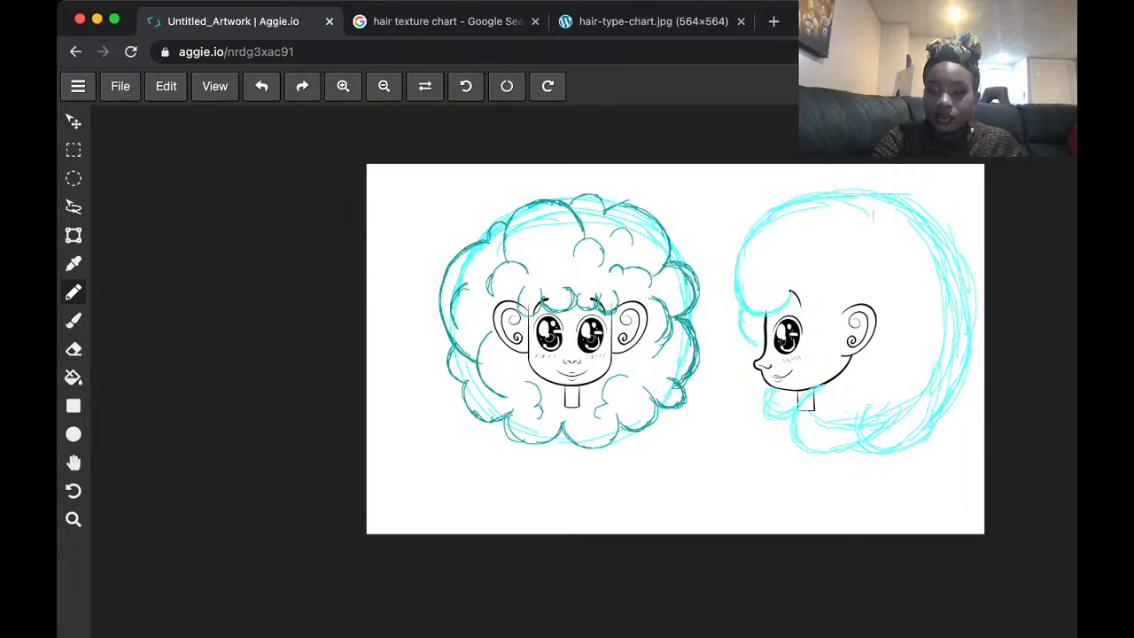
- Draw a large teal curl lobe at the side-view crown and trace the puffy front contour down to the forehead
{"action": "key", "text": "super+Tab"}
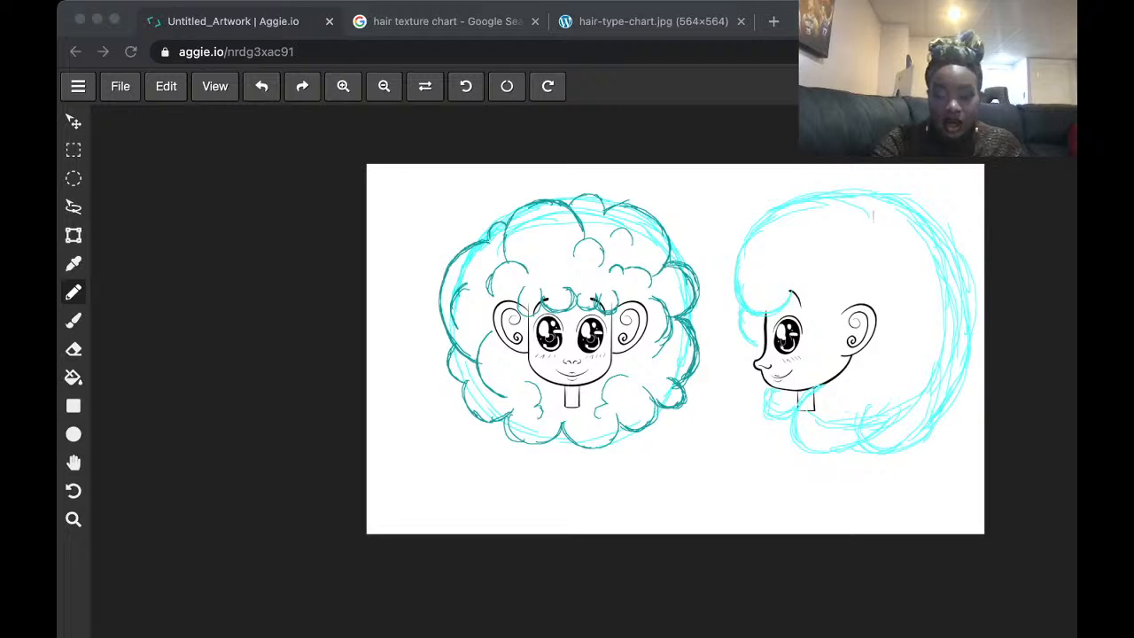
{"action": "left_click", "coordinate": [612, 192]}
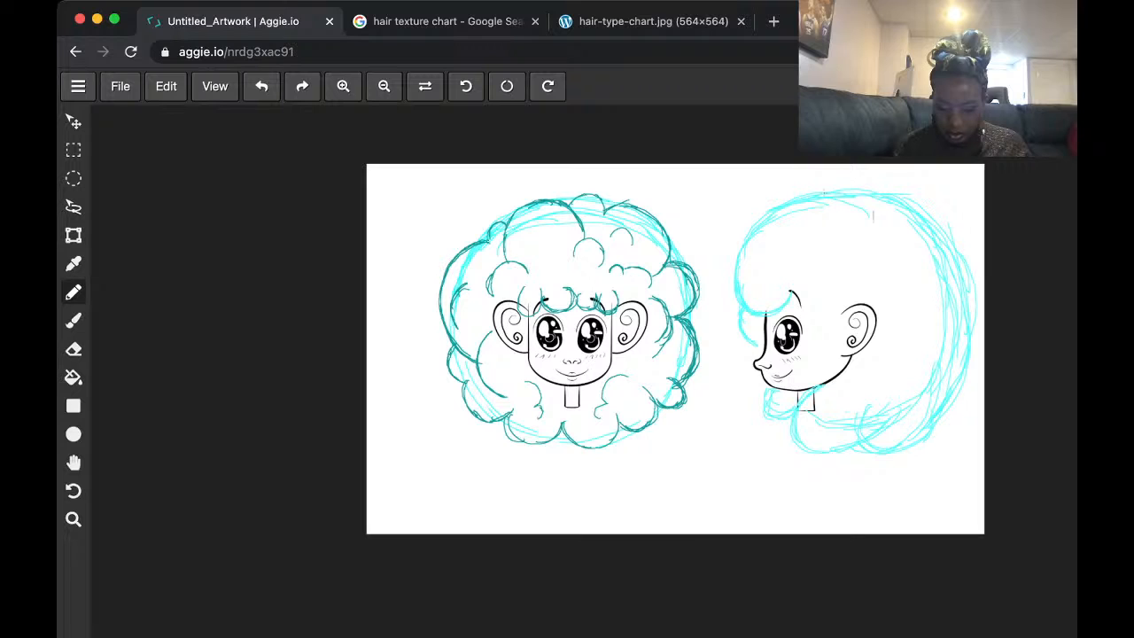
{"action": "mouse_move", "coordinate": [799, 239]}
{"action": "left_mouse_down"}
{"action": "mouse_move", "coordinate": [881, 191]}
{"action": "mouse_move", "coordinate": [887, 221]}
{"action": "left_mouse_up"}
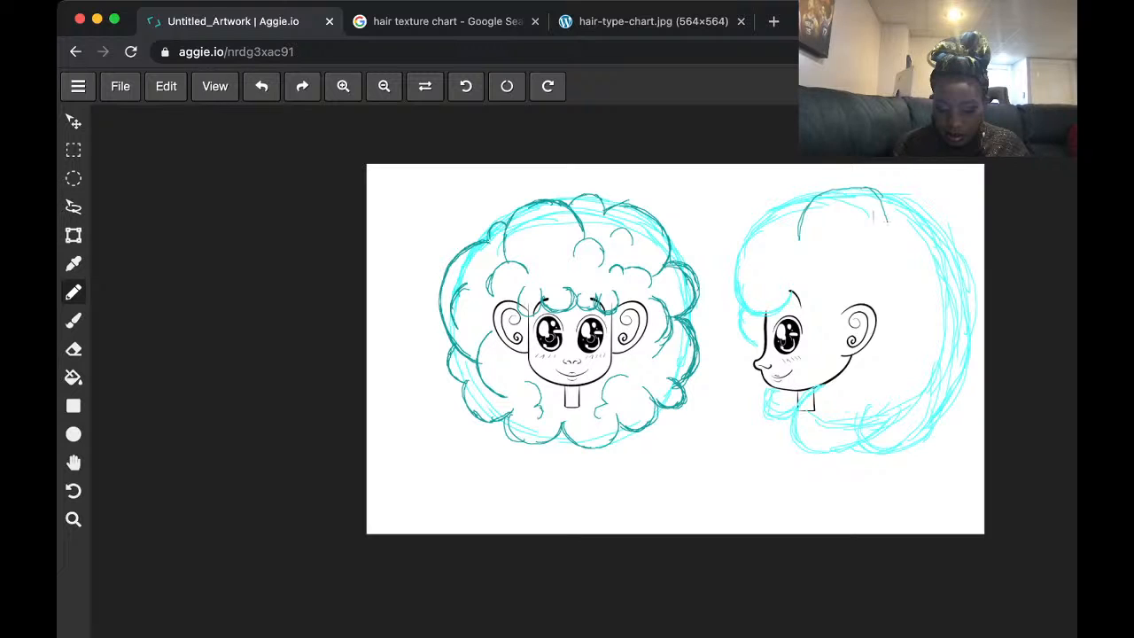
{"action": "left_click_drag", "start_coordinate": [798, 237], "coordinate": [888, 224]}
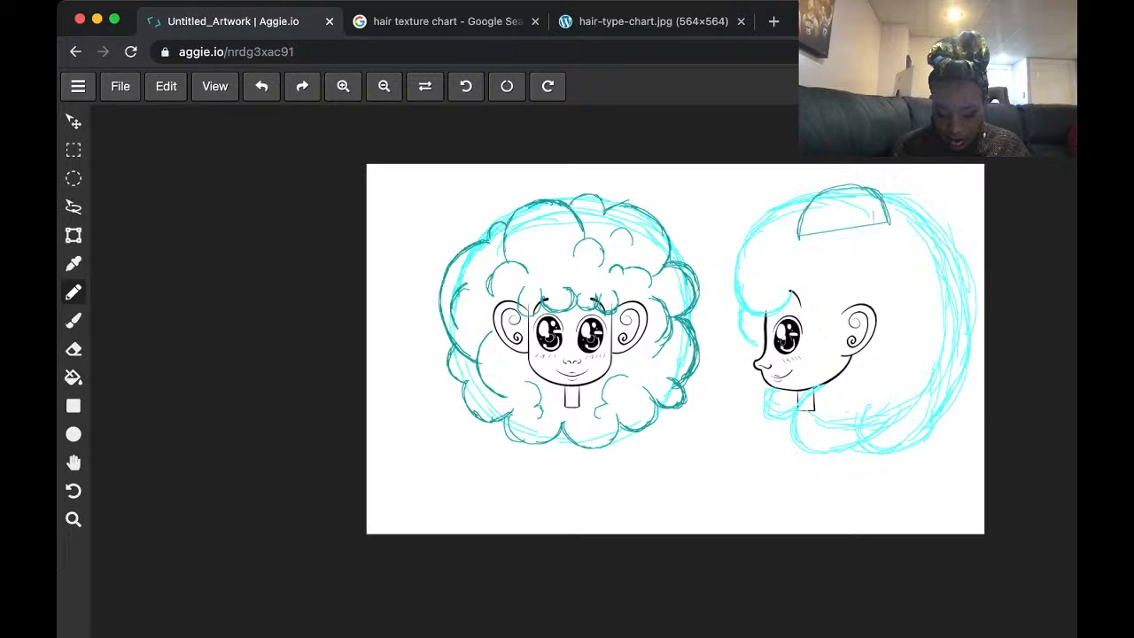
{"action": "mouse_move", "coordinate": [801, 199]}
{"action": "left_mouse_down"}
{"action": "mouse_move", "coordinate": [797, 233]}
{"action": "mouse_move", "coordinate": [737, 294]}
{"action": "left_mouse_up"}
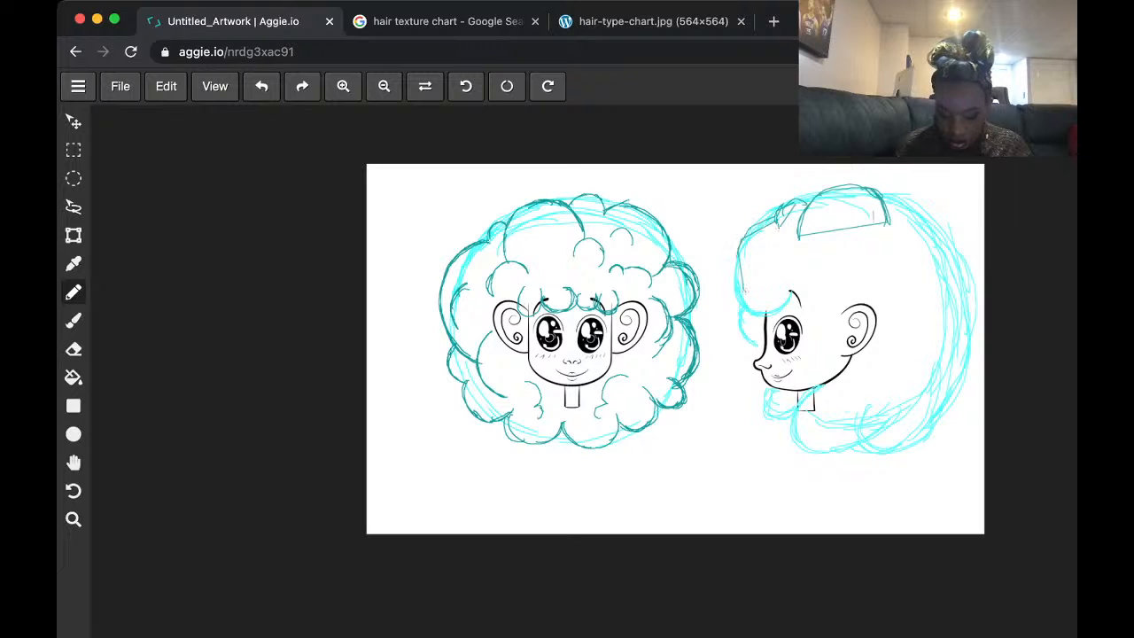
{"action": "left_click_drag", "start_coordinate": [773, 211], "coordinate": [733, 293]}
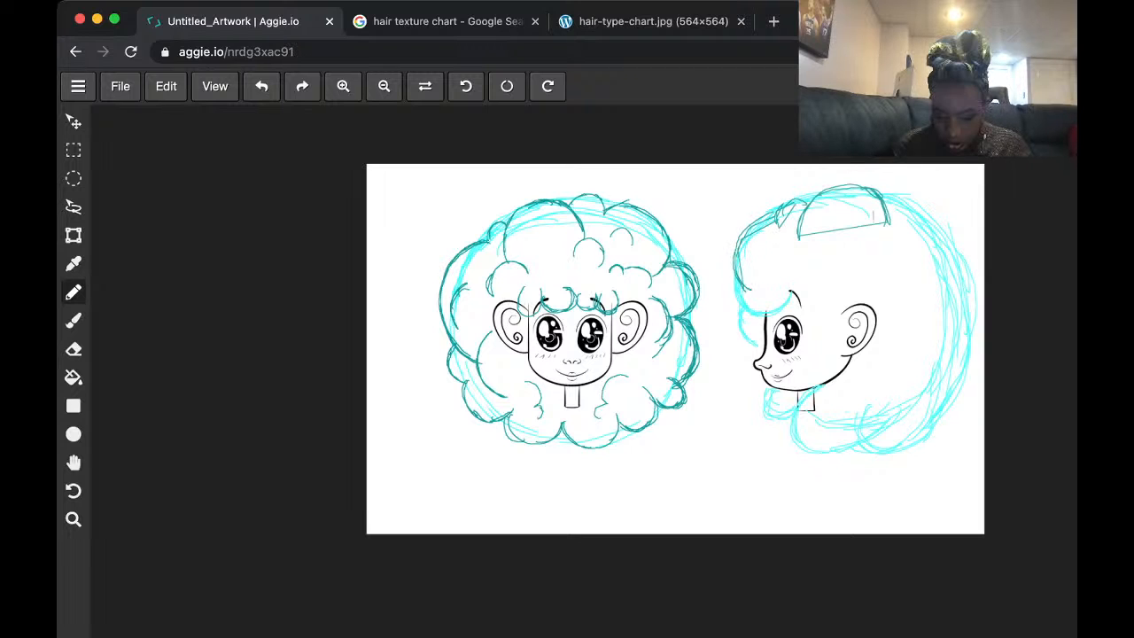
- Erase the straight teal line across the base of the side-view crown lobe
{"action": "key", "text": "e"}
{"action": "left_click_drag", "start_coordinate": [849, 227], "coordinate": [808, 238]}
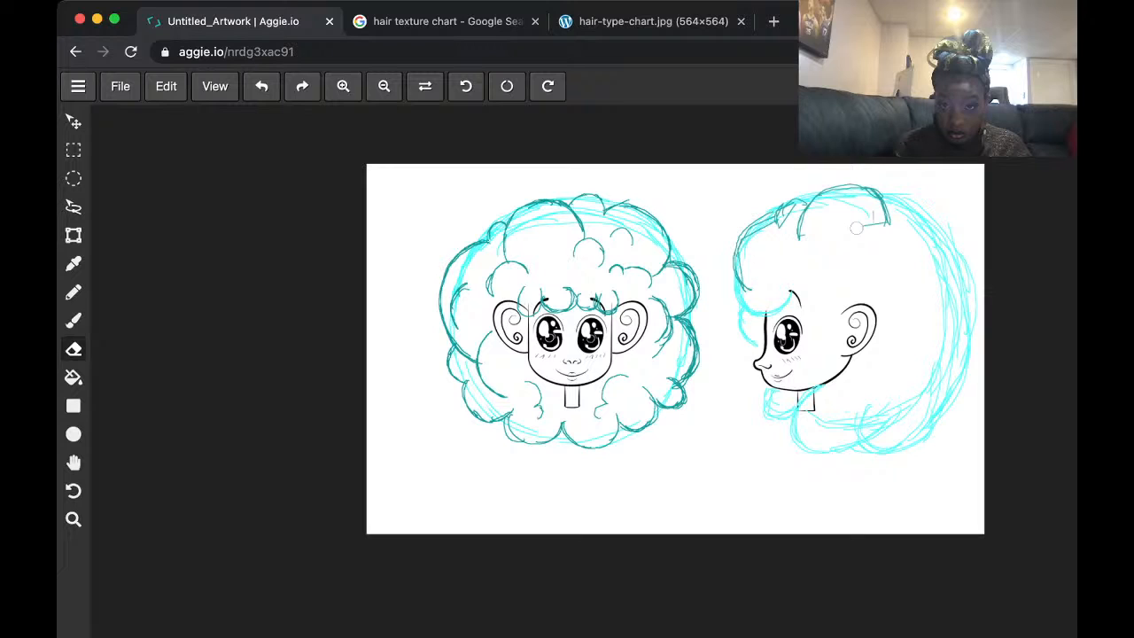
{"action": "left_click_drag", "start_coordinate": [855, 228], "coordinate": [886, 222]}
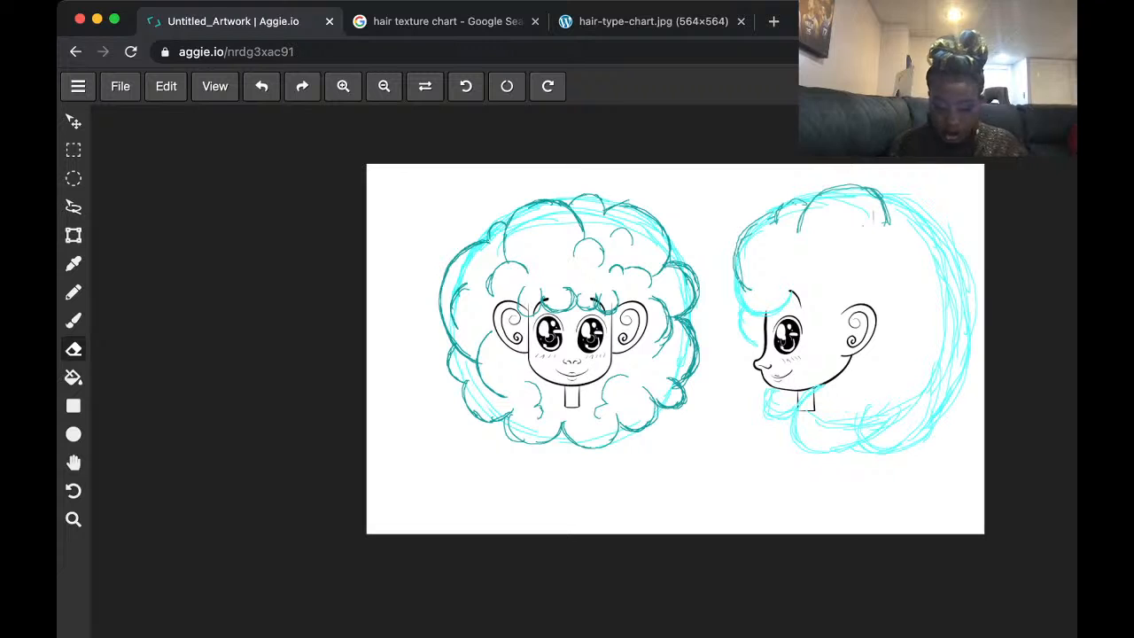
- Draw a teal inner curl above the side-view forehead, scalloped bangs reaching to the ear, and a small curl before the face
{"action": "key", "text": "b"}
{"action": "mouse_move", "coordinate": [786, 251]}
{"action": "left_mouse_down"}
{"action": "mouse_move", "coordinate": [806, 231]}
{"action": "mouse_move", "coordinate": [824, 251]}
{"action": "mouse_move", "coordinate": [735, 294]}
{"action": "mouse_move", "coordinate": [777, 309]}
{"action": "mouse_move", "coordinate": [786, 294]}
{"action": "left_mouse_up"}
{"action": "mouse_move", "coordinate": [786, 294]}
{"action": "left_mouse_down"}
{"action": "mouse_move", "coordinate": [770, 311]}
{"action": "mouse_move", "coordinate": [736, 284]}
{"action": "mouse_move", "coordinate": [807, 310]}
{"action": "mouse_move", "coordinate": [812, 293]}
{"action": "left_mouse_up"}
{"action": "mouse_move", "coordinate": [812, 293]}
{"action": "left_mouse_down"}
{"action": "mouse_move", "coordinate": [788, 302]}
{"action": "mouse_move", "coordinate": [823, 320]}
{"action": "mouse_move", "coordinate": [844, 299]}
{"action": "left_mouse_up"}
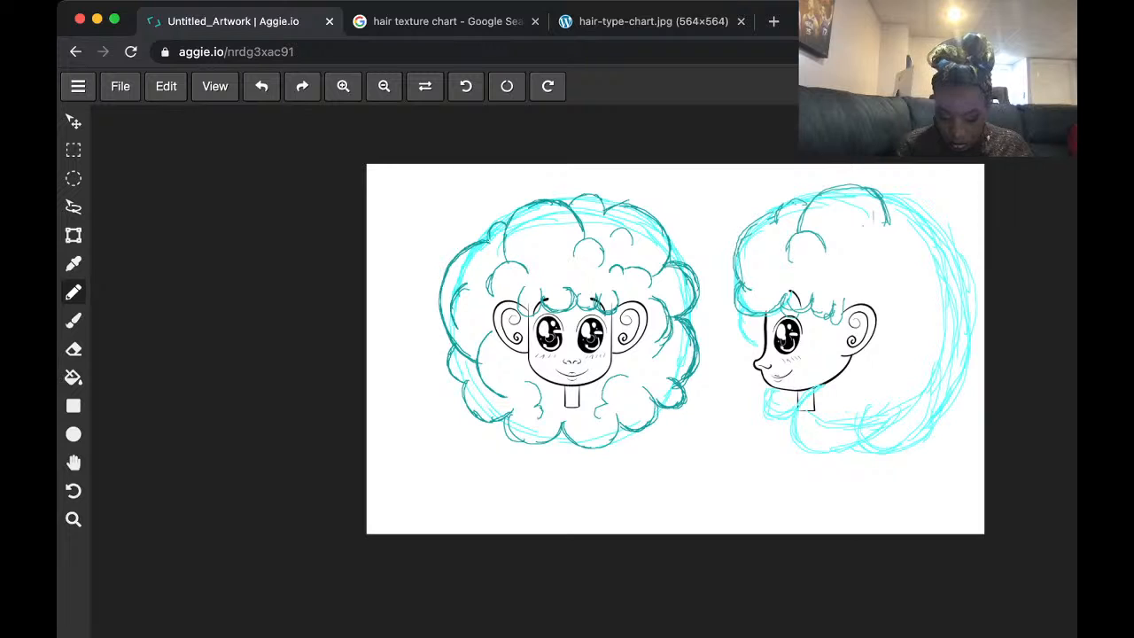
{"action": "left_click_drag", "start_coordinate": [749, 320], "coordinate": [763, 349]}
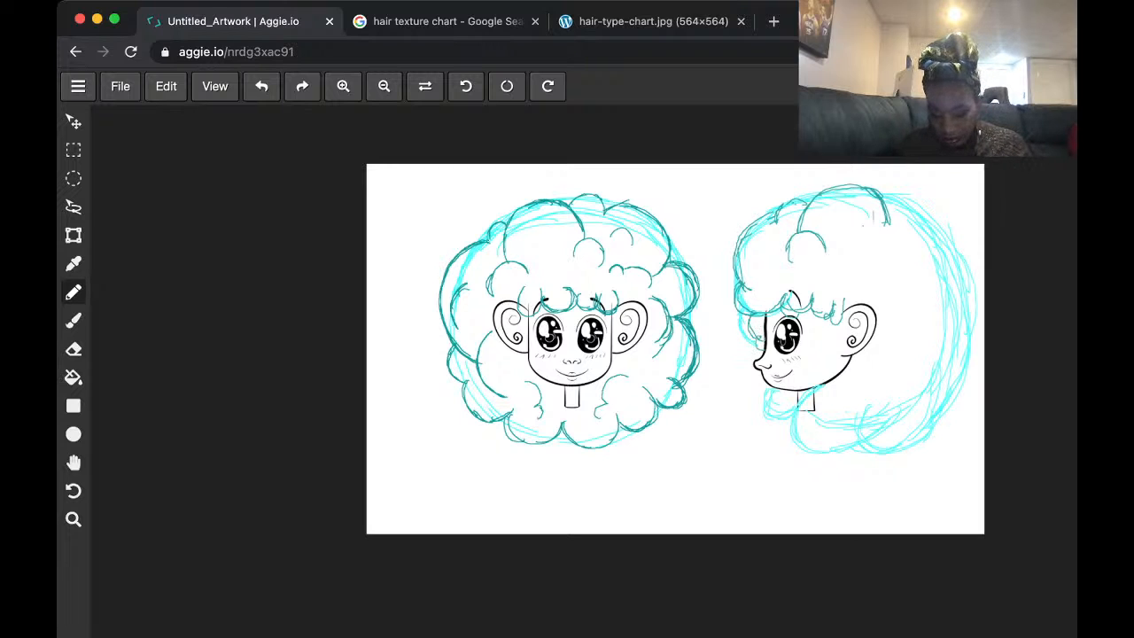
- Draw a large rounded teal lobe below the side-view jaw around the neck, with small curls beneath the ear
{"action": "mouse_move", "coordinate": [853, 382]}
{"action": "left_mouse_down"}
{"action": "mouse_move", "coordinate": [815, 396]}
{"action": "mouse_move", "coordinate": [798, 440]}
{"action": "mouse_move", "coordinate": [815, 398]}
{"action": "left_mouse_up"}
{"action": "mouse_move", "coordinate": [816, 398]}
{"action": "left_mouse_down"}
{"action": "mouse_move", "coordinate": [802, 444]}
{"action": "mouse_move", "coordinate": [854, 383]}
{"action": "mouse_move", "coordinate": [808, 446]}
{"action": "mouse_move", "coordinate": [875, 414]}
{"action": "mouse_move", "coordinate": [832, 449]}
{"action": "mouse_move", "coordinate": [871, 416]}
{"action": "left_mouse_up"}
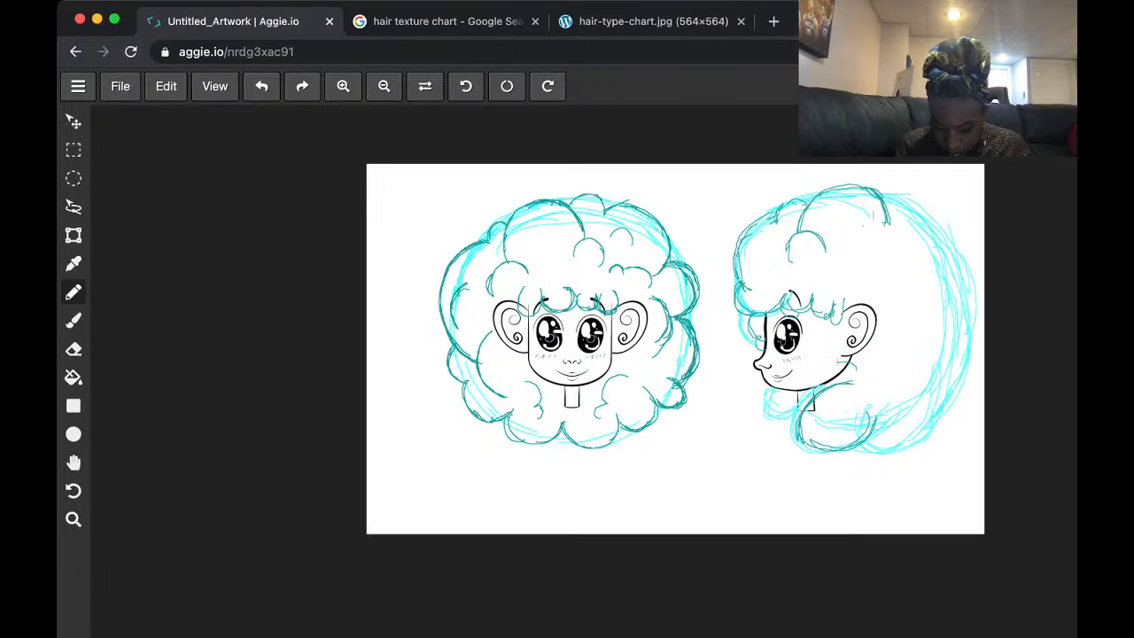
{"action": "mouse_move", "coordinate": [841, 362]}
{"action": "left_mouse_down"}
{"action": "mouse_move", "coordinate": [839, 387]}
{"action": "mouse_move", "coordinate": [862, 351]}
{"action": "mouse_move", "coordinate": [860, 368]}
{"action": "left_mouse_up"}
- Draw teal curl lobes down the upper back of the side-view hair, plus a bold inner curl behind the crown
{"action": "mouse_move", "coordinate": [887, 212]}
{"action": "left_mouse_down"}
{"action": "mouse_move", "coordinate": [907, 199]}
{"action": "mouse_move", "coordinate": [936, 225]}
{"action": "mouse_move", "coordinate": [935, 245]}
{"action": "left_mouse_up"}
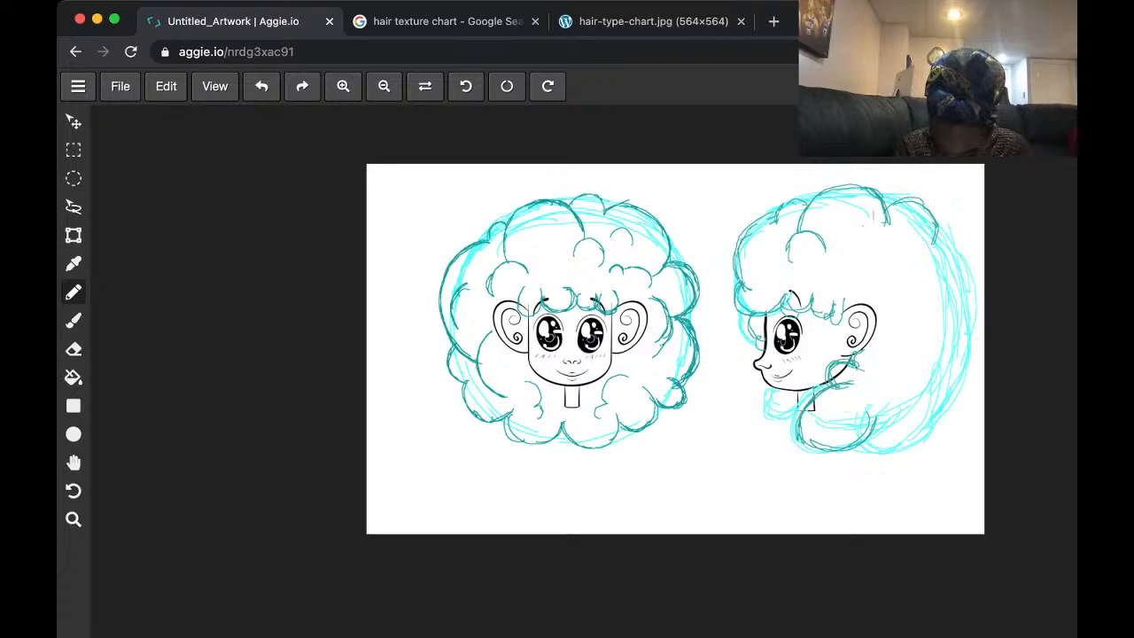
{"action": "left_click_drag", "start_coordinate": [925, 206], "coordinate": [949, 269]}
{"action": "mouse_move", "coordinate": [856, 239]}
{"action": "left_mouse_down"}
{"action": "mouse_move", "coordinate": [884, 222]}
{"action": "mouse_move", "coordinate": [898, 278]}
{"action": "left_mouse_up"}
{"action": "mouse_move", "coordinate": [862, 232]}
{"action": "left_mouse_down"}
{"action": "mouse_move", "coordinate": [891, 230]}
{"action": "mouse_move", "coordinate": [873, 231]}
{"action": "mouse_move", "coordinate": [900, 282]}
{"action": "left_mouse_up"}
{"action": "left_click_drag", "start_coordinate": [900, 235], "coordinate": [900, 281]}
{"action": "mouse_move", "coordinate": [937, 241]}
{"action": "left_mouse_down"}
{"action": "mouse_move", "coordinate": [967, 277]}
{"action": "mouse_move", "coordinate": [966, 314]}
{"action": "left_mouse_up"}
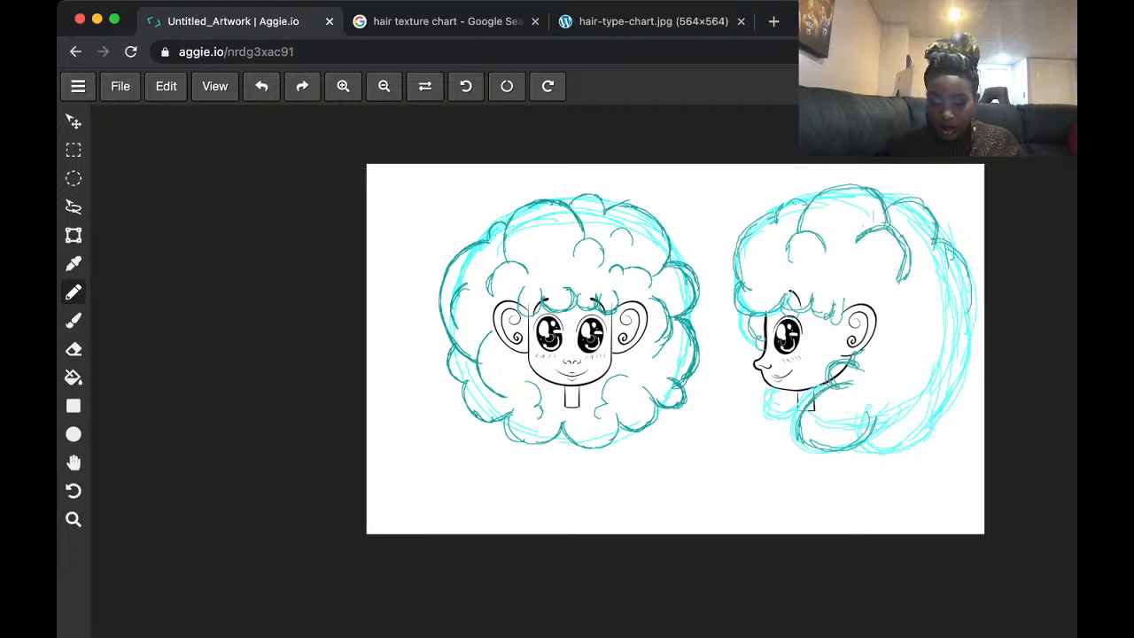
{"action": "left_click_drag", "start_coordinate": [972, 272], "coordinate": [960, 316]}
{"action": "left_click_drag", "start_coordinate": [938, 243], "coordinate": [974, 300]}
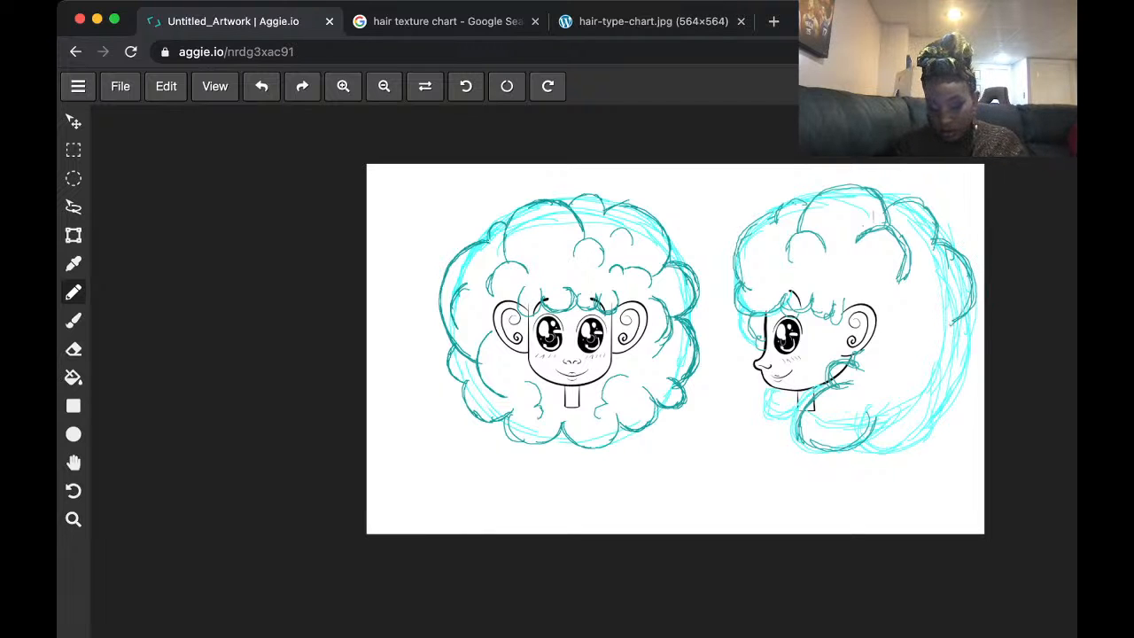
- Complete the side view's teal lobes along the lower back and underside, and fill the interior with loose curls
{"action": "mouse_move", "coordinate": [871, 424]}
{"action": "left_mouse_down"}
{"action": "mouse_move", "coordinate": [897, 455]}
{"action": "mouse_move", "coordinate": [928, 442]}
{"action": "mouse_move", "coordinate": [930, 400]}
{"action": "left_mouse_up"}
{"action": "left_click_drag", "start_coordinate": [936, 420], "coordinate": [924, 452]}
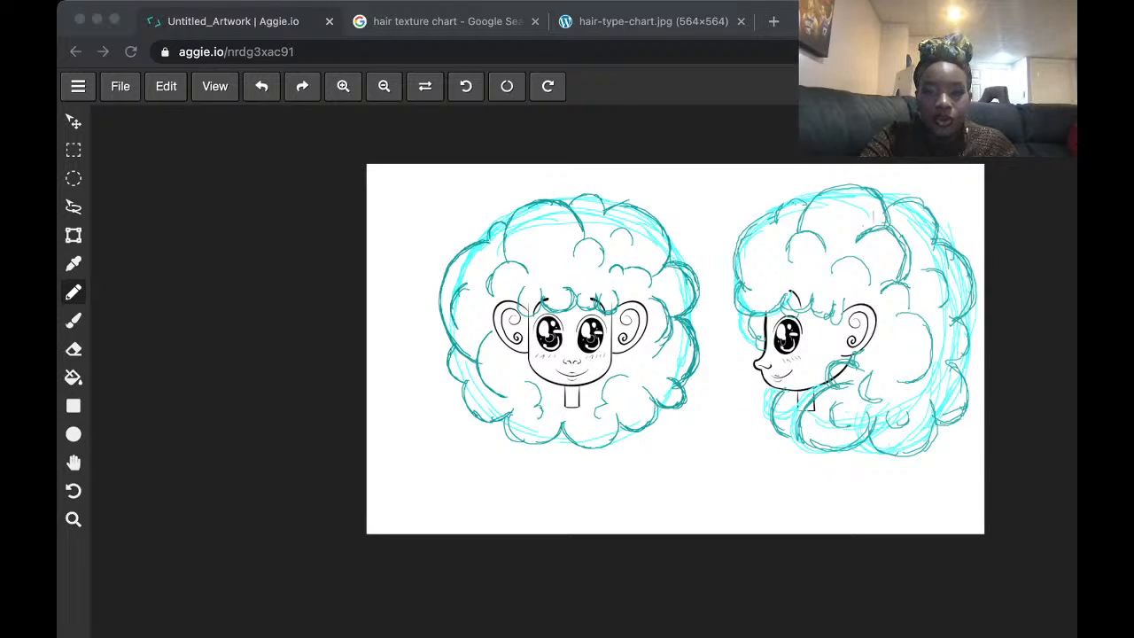
{"action": "left_click", "coordinate": [729, 494]}
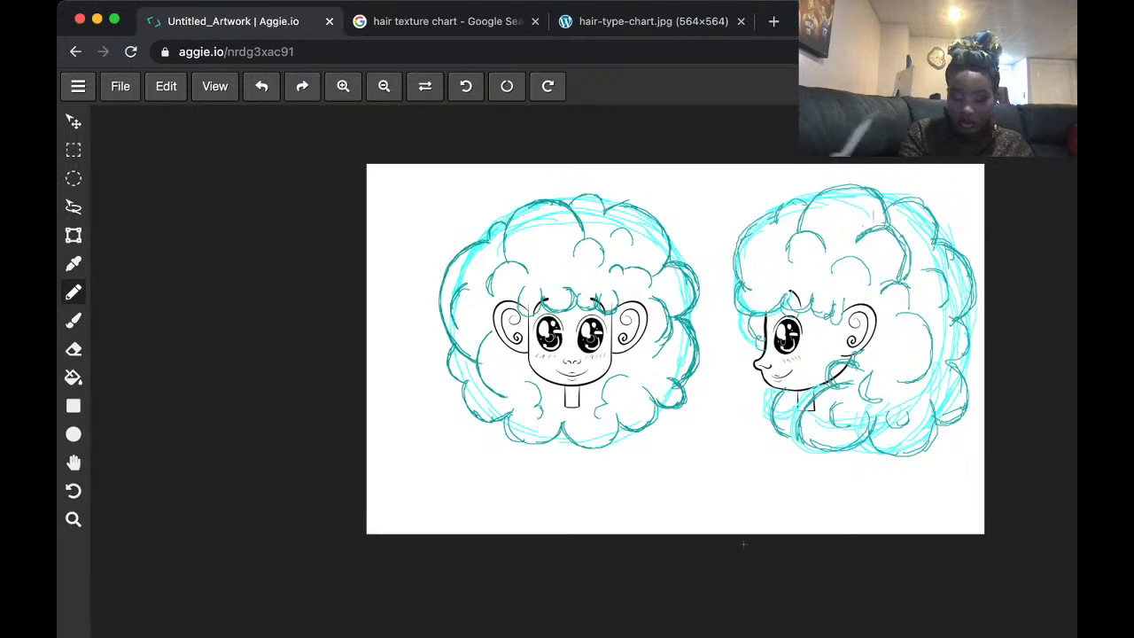
- Reinforce the teal curl outlines along the back edge of the side-view hair with the Pencil tool
{"action": "key", "text": "super+equal"}
{"action": "key", "text": "super+equal"}
{"action": "key", "text": "super+equal"}
{"action": "key", "text": "super+equal"}
{"action": "key", "text": "super+equal"}
{"action": "key", "text": "super+equal"}
{"action": "key", "text": "super+equal"}
{"action": "key", "text": "super+equal"}
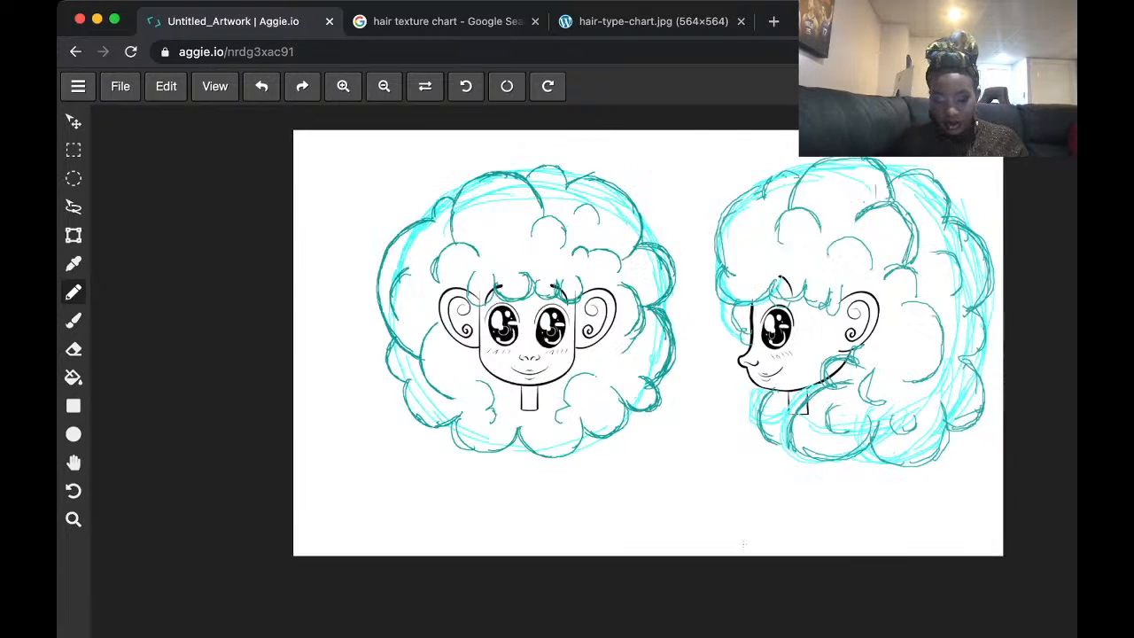
{"action": "key", "text": "super+minus"}
{"action": "key", "text": "super+minus"}
{"action": "key", "text": "super+minus"}
{"action": "key", "text": "super+minus"}
{"action": "key", "text": "super+minus"}
{"action": "key", "text": "super+minus"}
{"action": "key", "text": "super+minus"}
{"action": "key", "text": "super+equal"}
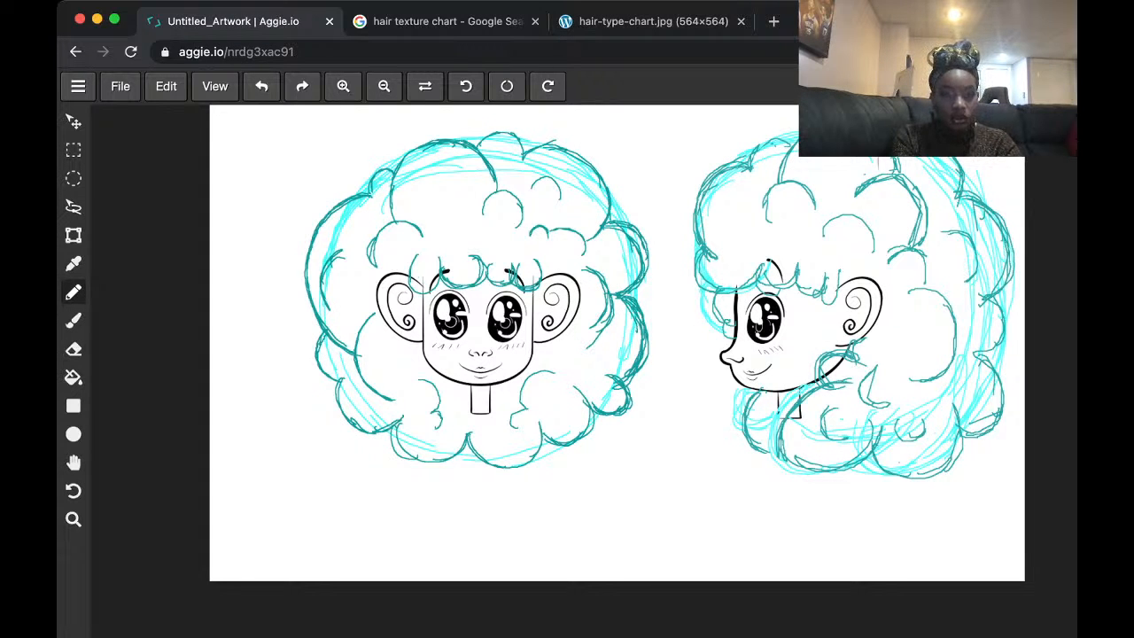
{"action": "key", "text": "b"}
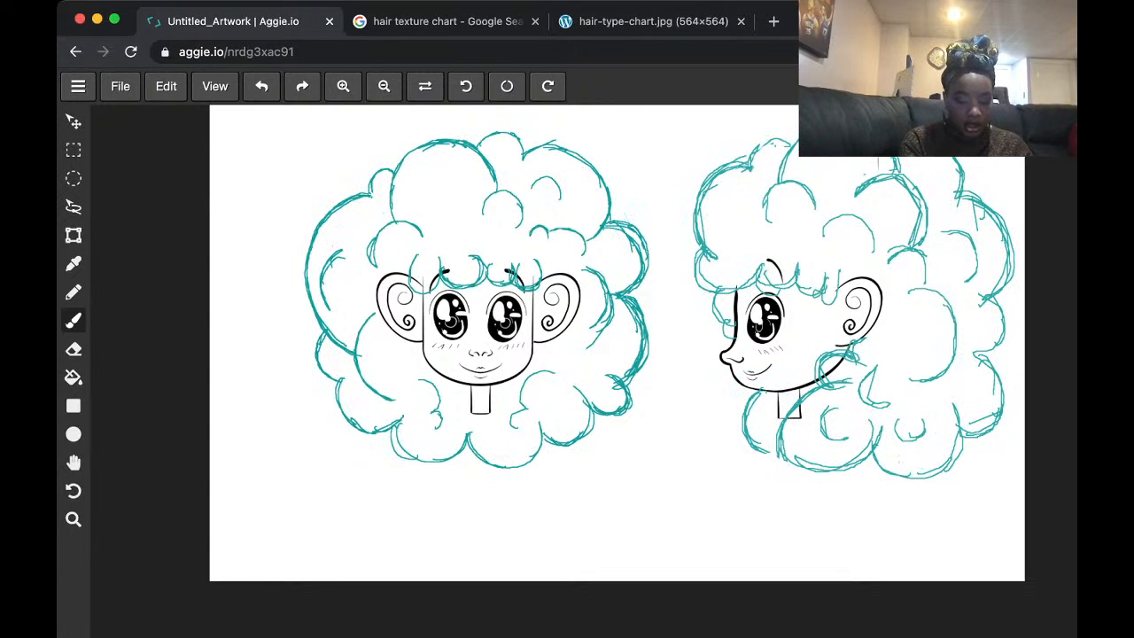
{"action": "left_click", "coordinate": [74, 292]}
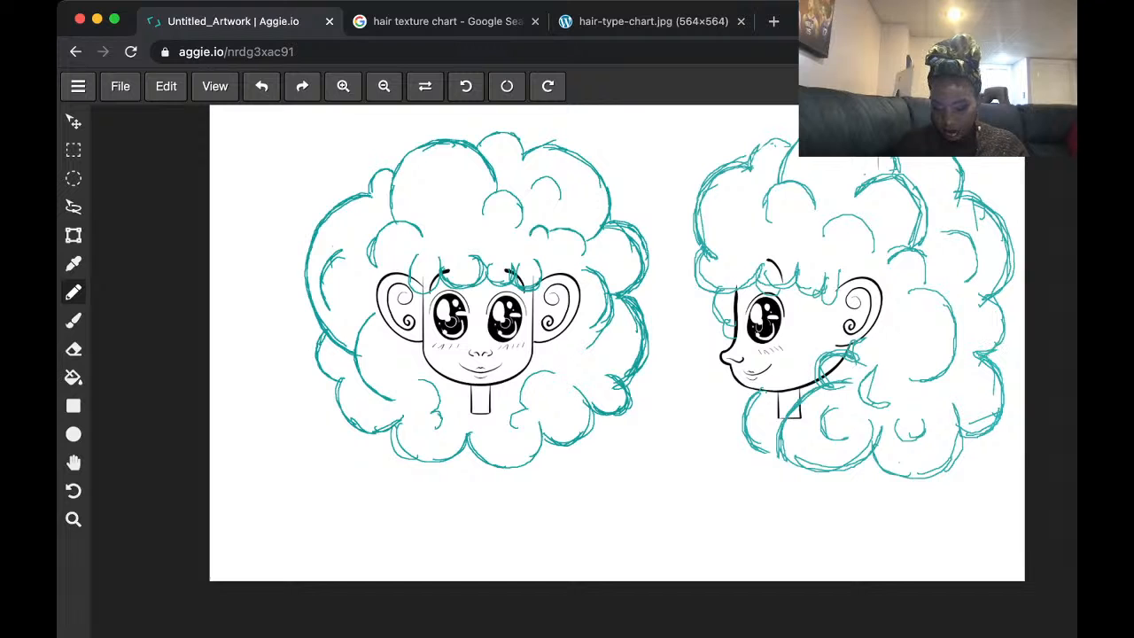
{"action": "left_click_drag", "start_coordinate": [998, 346], "coordinate": [984, 361]}
{"action": "mouse_move", "coordinate": [991, 299]}
{"action": "left_mouse_down"}
{"action": "mouse_move", "coordinate": [1005, 326]}
{"action": "mouse_move", "coordinate": [986, 362]}
{"action": "mouse_move", "coordinate": [993, 353]}
{"action": "mouse_move", "coordinate": [982, 351]}
{"action": "left_mouse_up"}
{"action": "mouse_move", "coordinate": [988, 200]}
{"action": "left_mouse_down"}
{"action": "mouse_move", "coordinate": [1005, 219]}
{"action": "mouse_move", "coordinate": [1010, 272]}
{"action": "mouse_move", "coordinate": [983, 199]}
{"action": "left_mouse_up"}
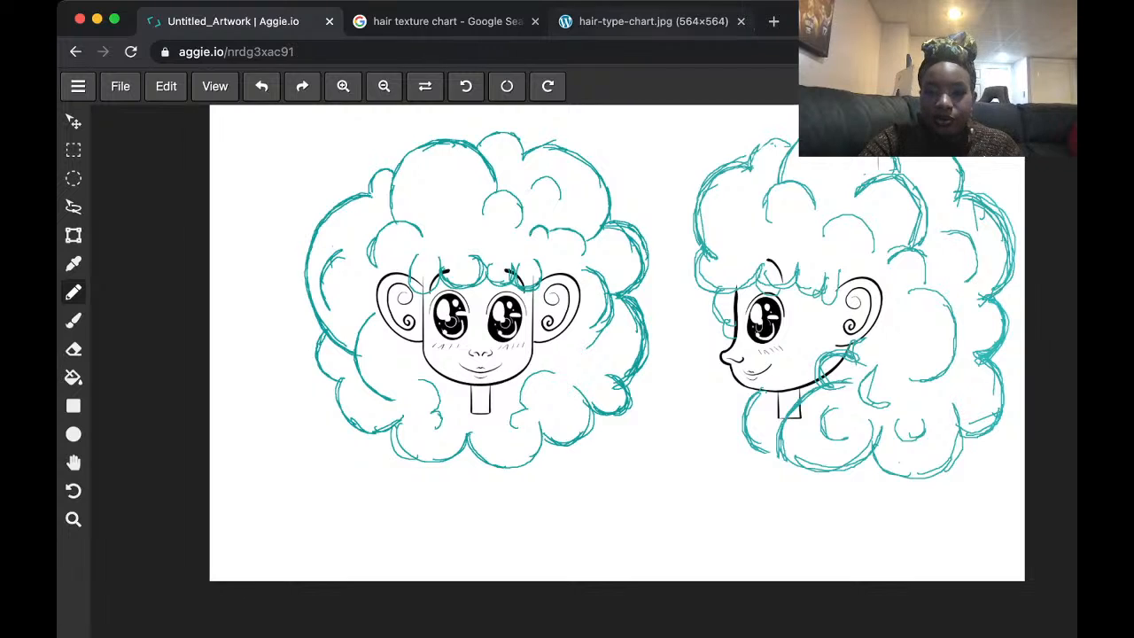
- Examine the curl types from 2A to 4C in the hair type chart against the drawing, and return to the artwork
{"action": "left_click", "coordinate": [646, 21]}
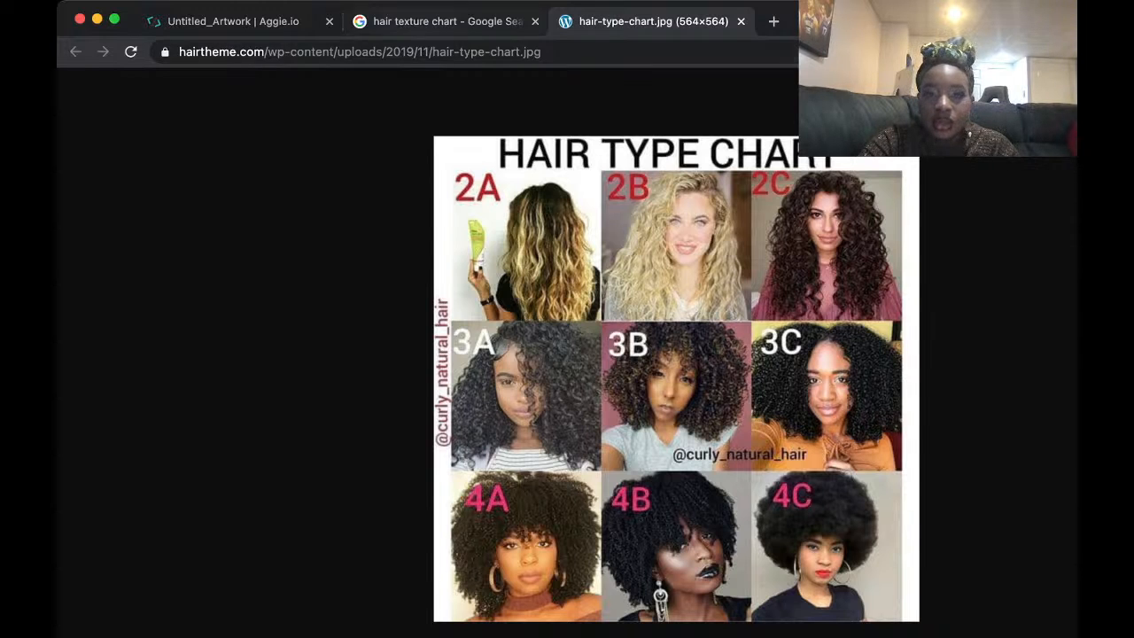
{"action": "left_click", "coordinate": [438, 21]}
{"action": "left_click", "coordinate": [233, 21]}
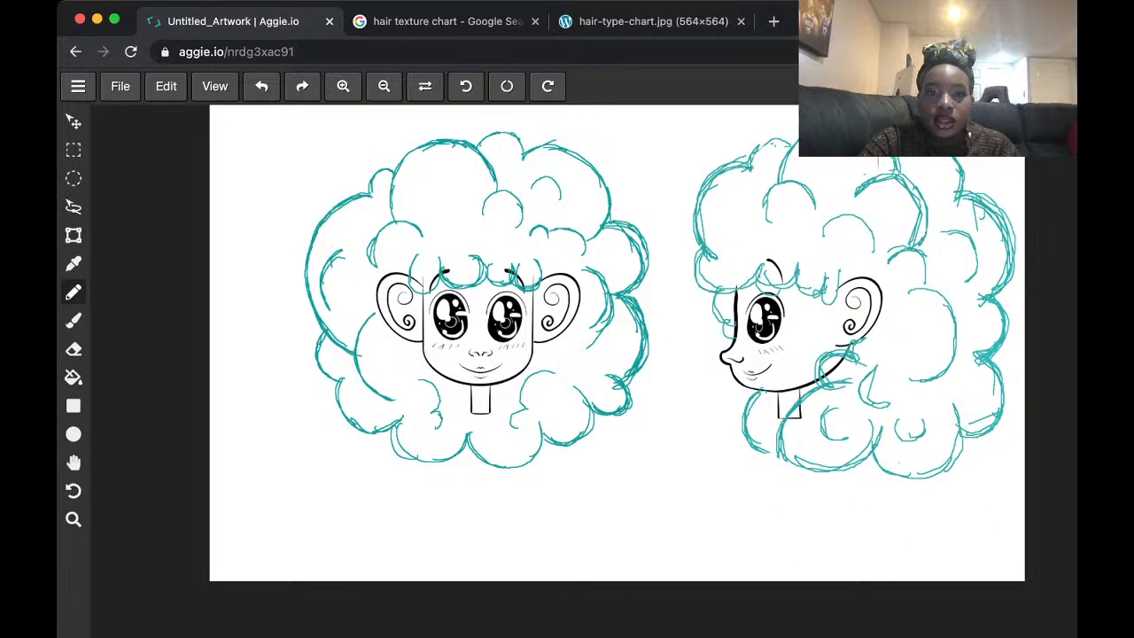
{"action": "left_click", "coordinate": [652, 21]}
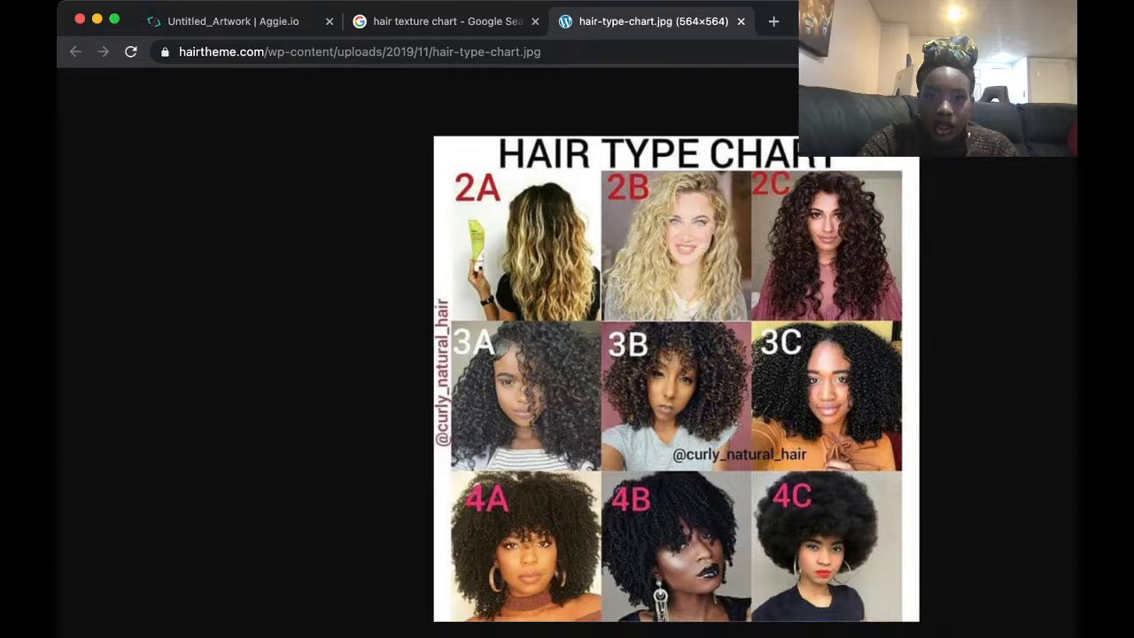
{"action": "key", "text": "super+Tab"}
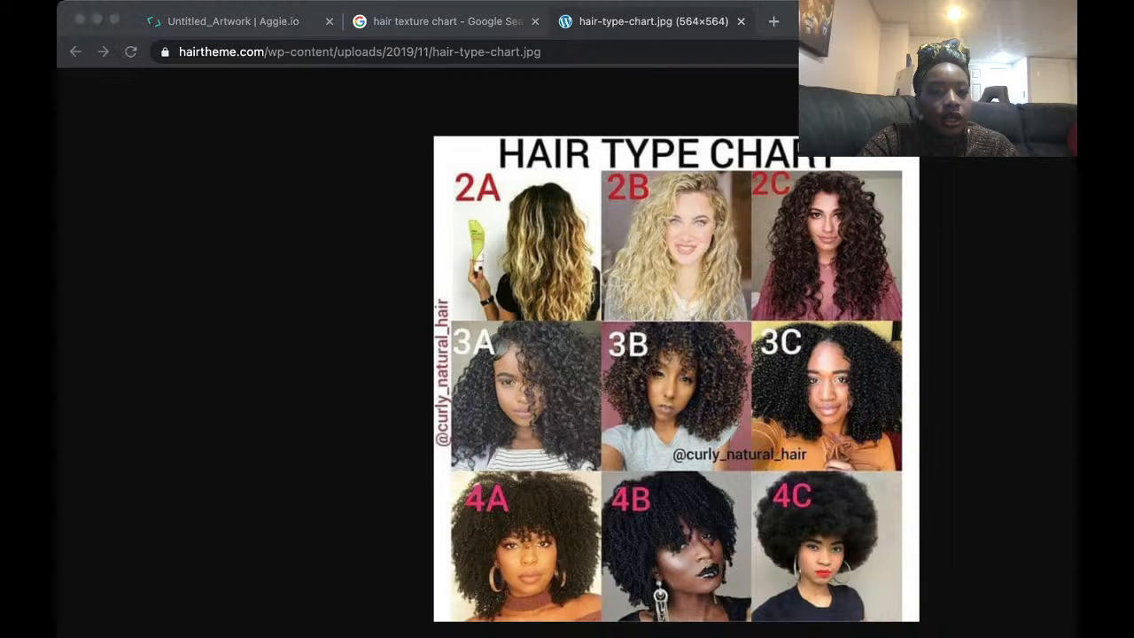
{"action": "key", "text": "super+Tab"}
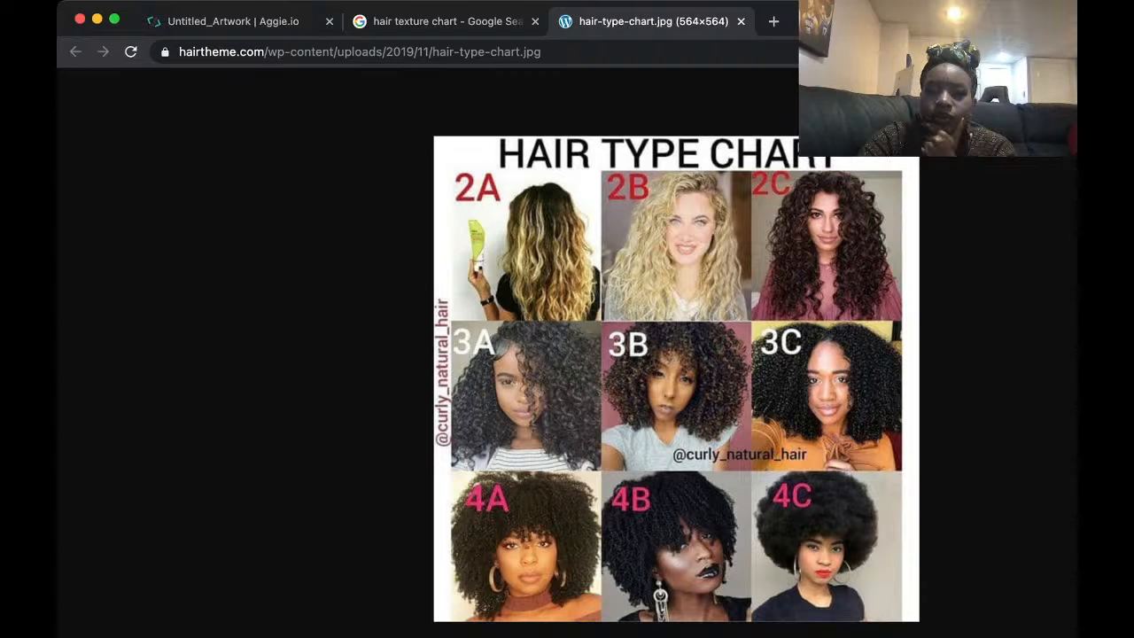
{"action": "key", "text": "super+Tab"}
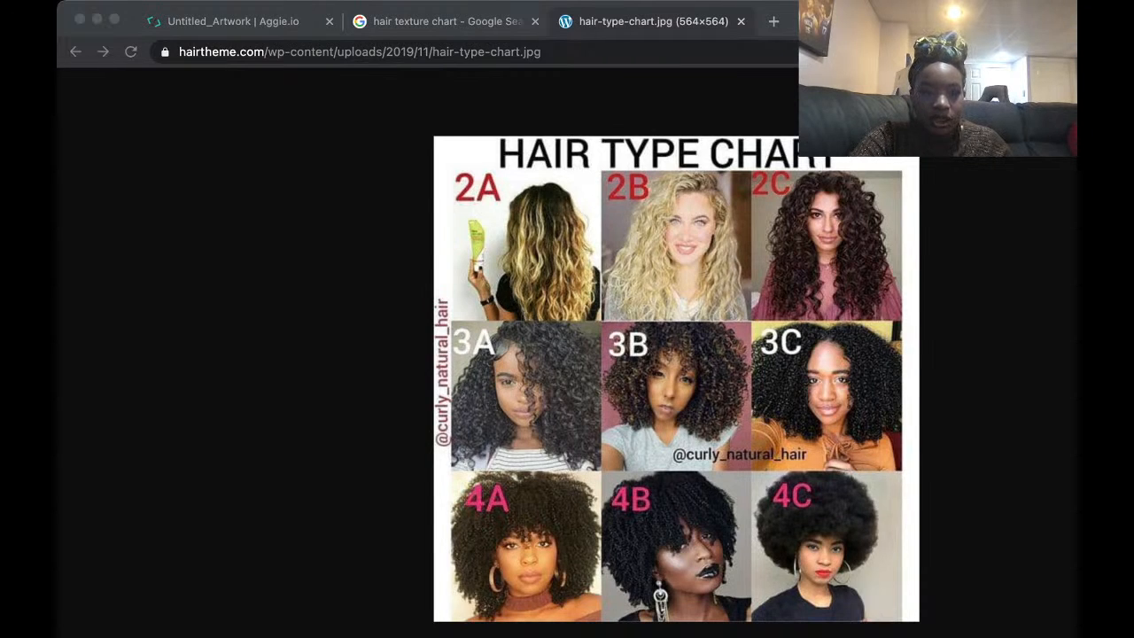
{"action": "key", "text": "super+Tab"}
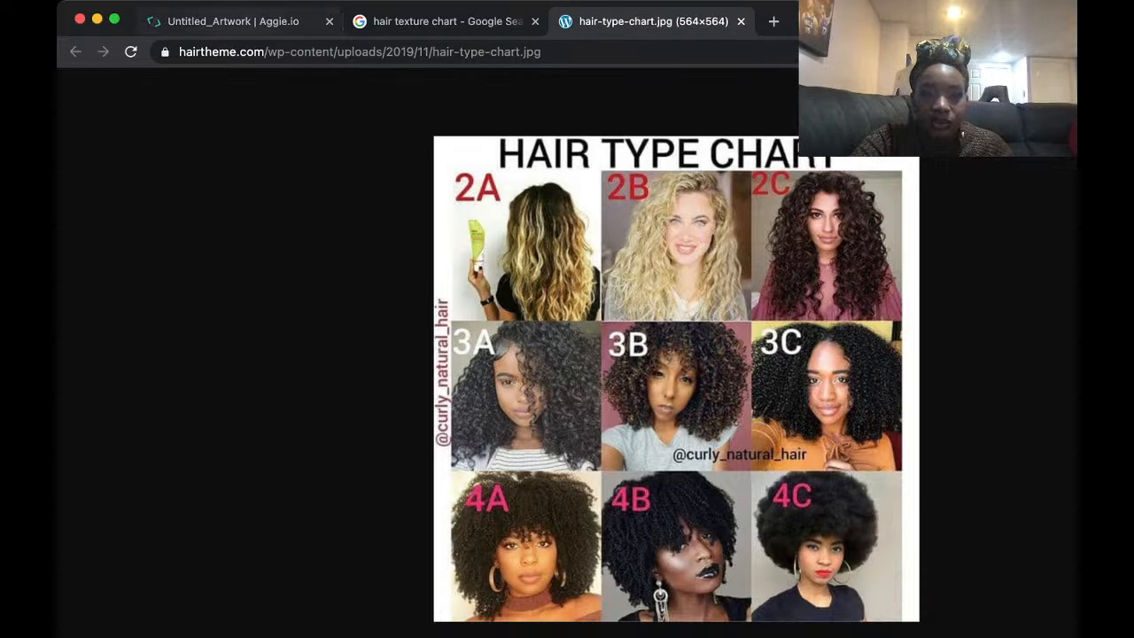
{"action": "left_click", "coordinate": [233, 21]}
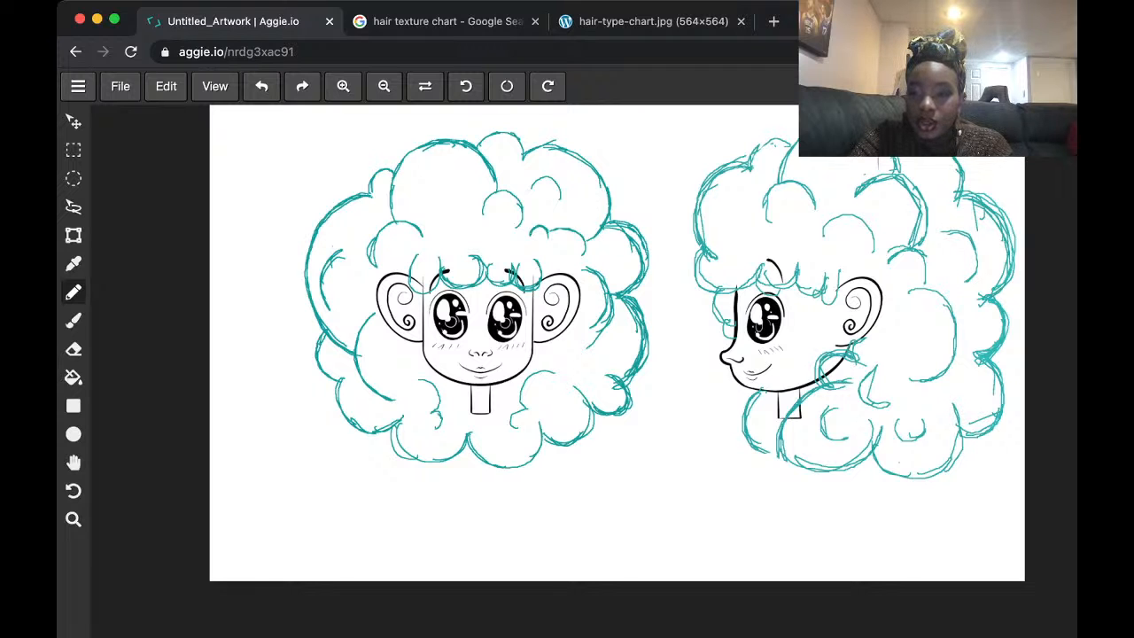
- Clear the teal hair sketch from both the front-view and side-view heads, keeping only the black line art
{"action": "key", "text": "Delete"}
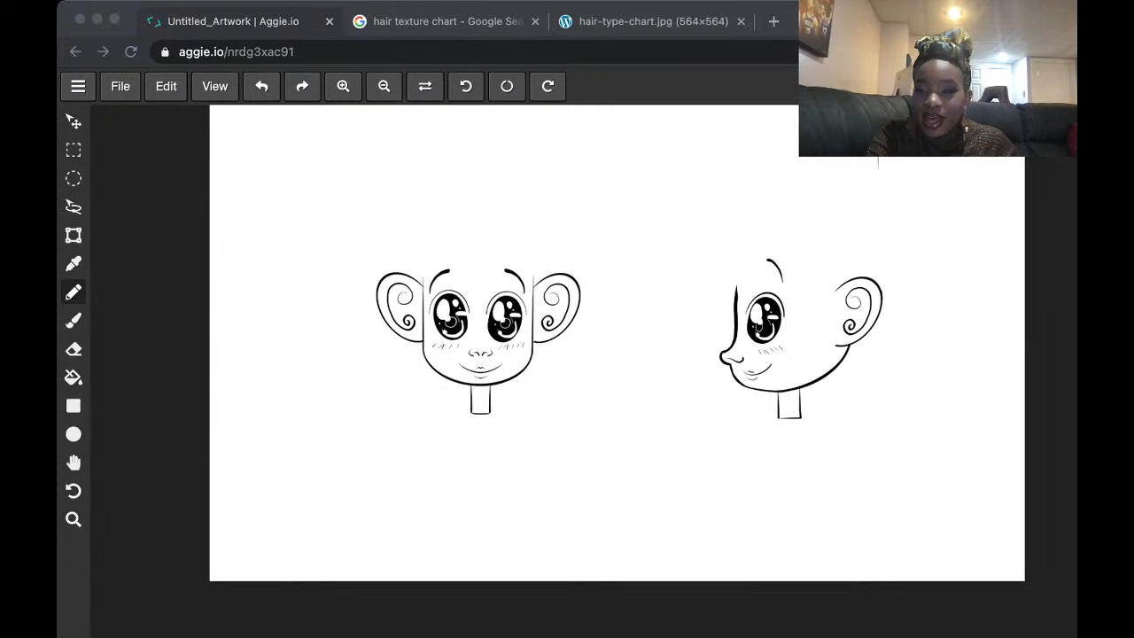
{"action": "key", "text": "super+Tab"}
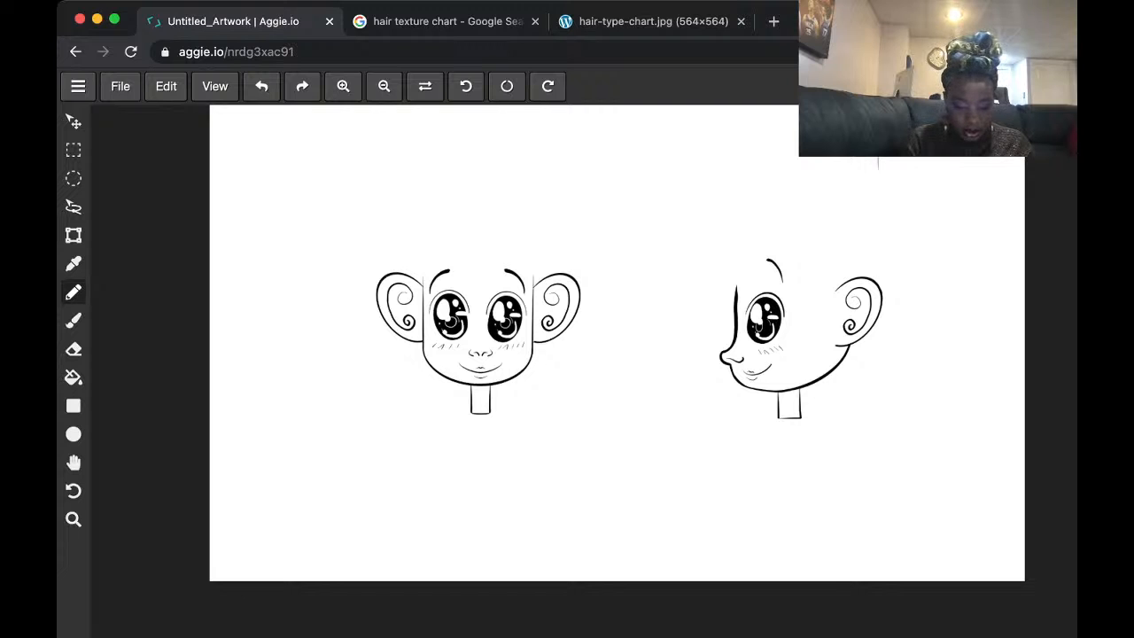
{"action": "scroll", "coordinate": [788, 352], "scroll_direction": "up", "scroll_amount": 10}
{"action": "scroll", "coordinate": [788, 352], "scroll_direction": "down", "scroll_amount": 9}
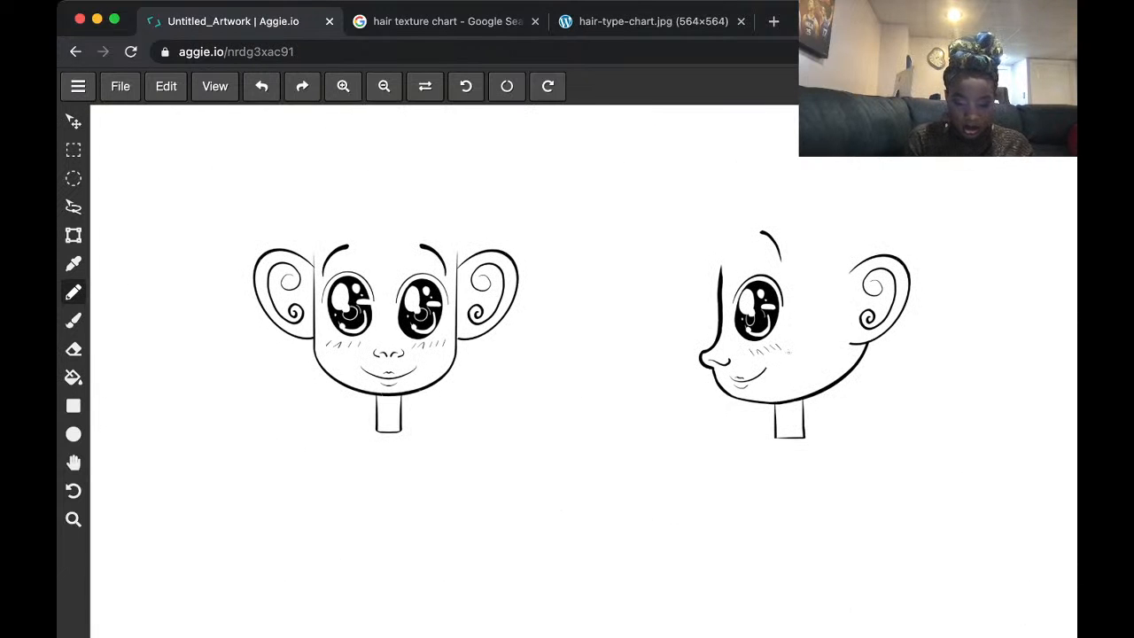
{"action": "scroll", "coordinate": [762, 354], "scroll_direction": "down", "scroll_amount": 2}
{"action": "scroll", "coordinate": [761, 354], "scroll_direction": "up", "scroll_amount": 8}
{"action": "scroll", "coordinate": [762, 354], "scroll_direction": "down", "scroll_amount": 10}
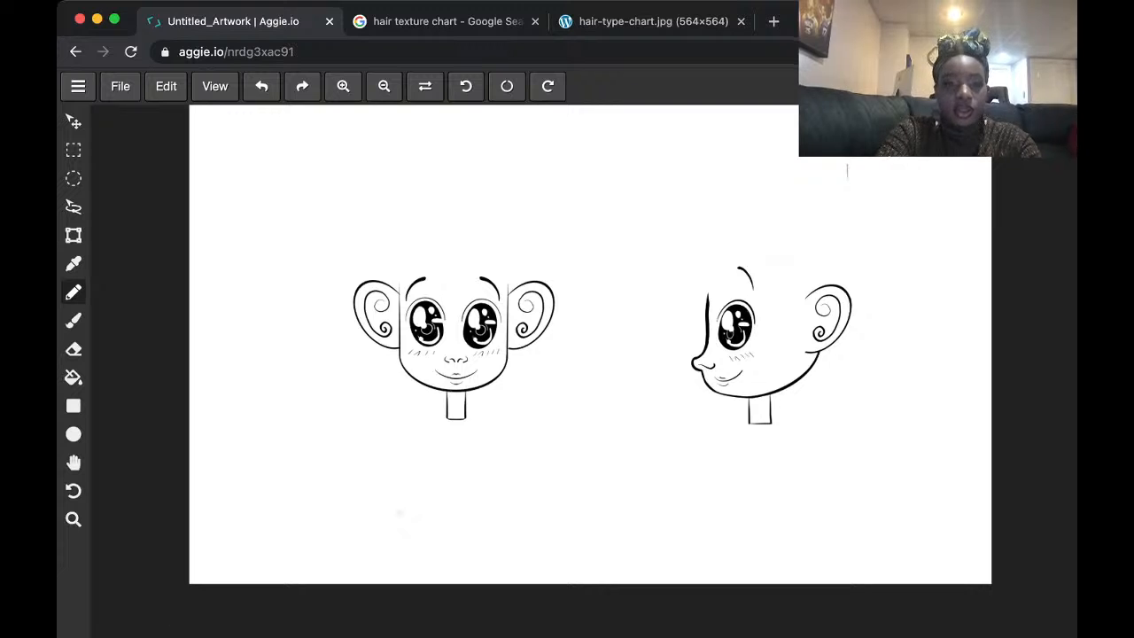
{"action": "scroll", "coordinate": [587, 397], "scroll_direction": "up", "scroll_amount": 3}
{"action": "scroll", "coordinate": [592, 392], "scroll_direction": "up", "scroll_amount": 1}
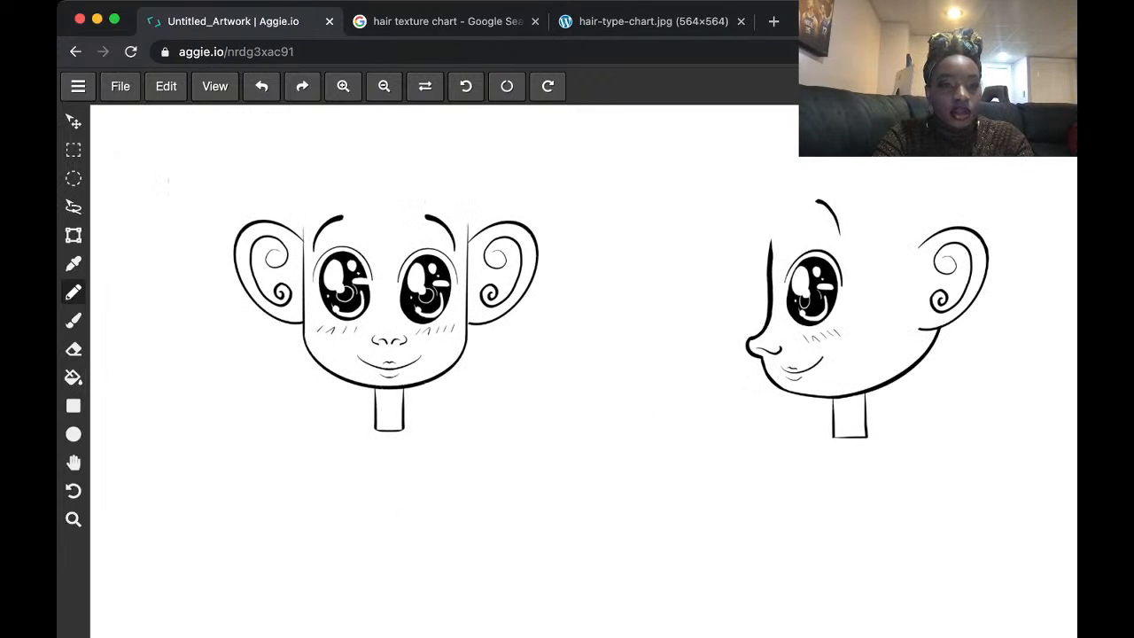
{"action": "left_click", "coordinate": [74, 462]}
{"action": "mouse_move", "coordinate": [531, 310]}
{"action": "left_mouse_down"}
{"action": "mouse_move", "coordinate": [532, 362]}
{"action": "mouse_move", "coordinate": [598, 421]}
{"action": "mouse_move", "coordinate": [671, 384]}
{"action": "left_mouse_up"}
{"action": "scroll", "coordinate": [585, 400], "scroll_direction": "up", "scroll_amount": 1}
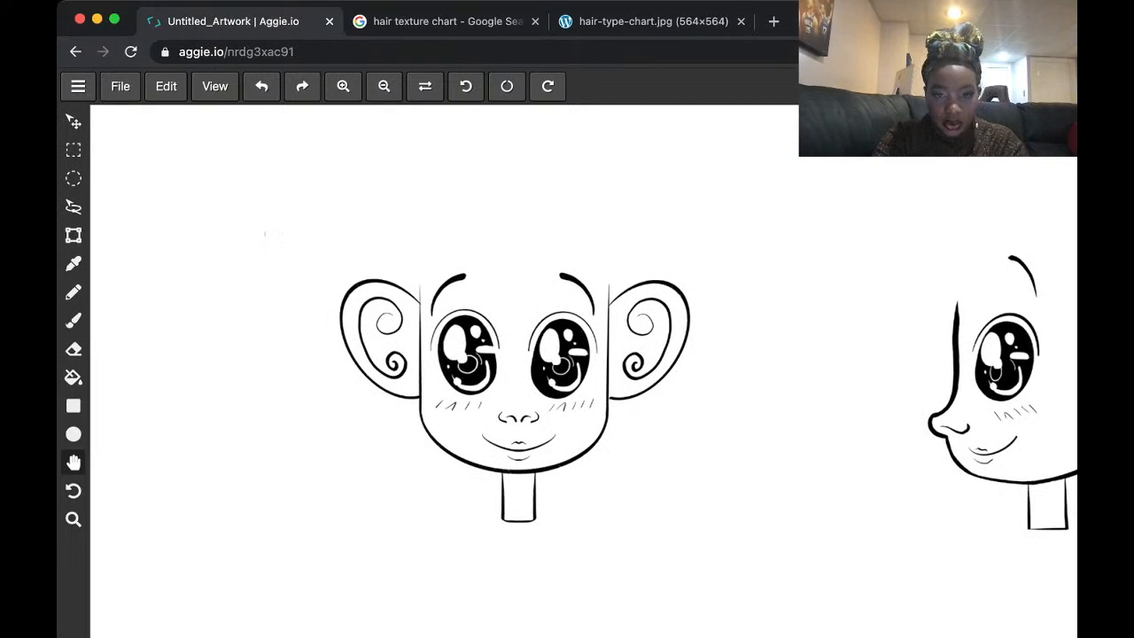
{"action": "left_click_drag", "start_coordinate": [586, 390], "coordinate": [585, 406]}
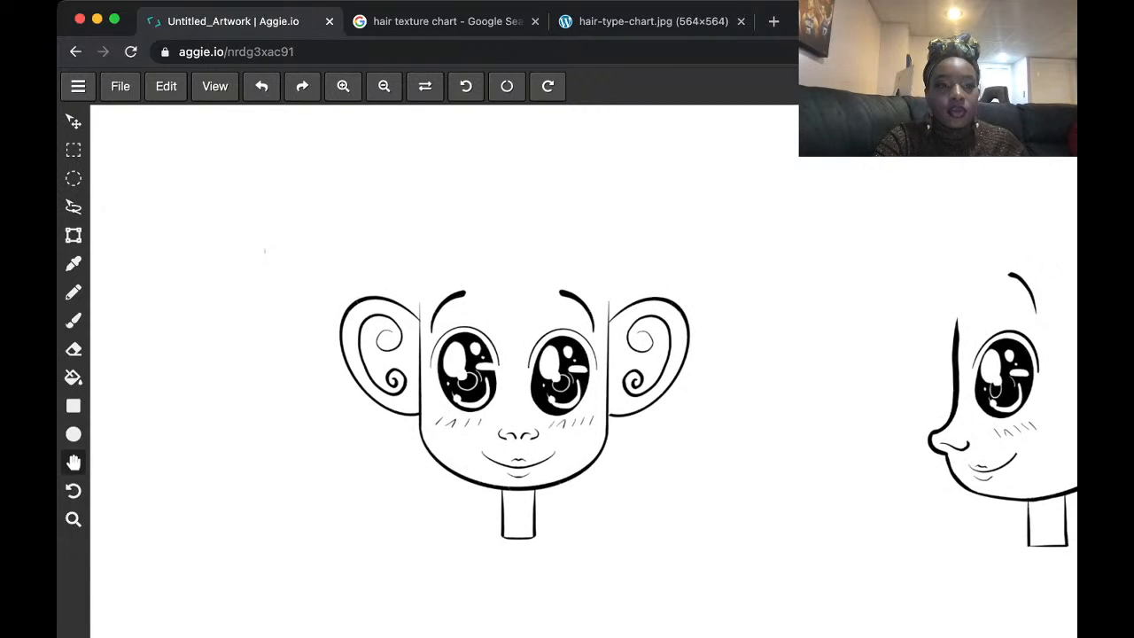
{"action": "left_click", "coordinate": [74, 292]}
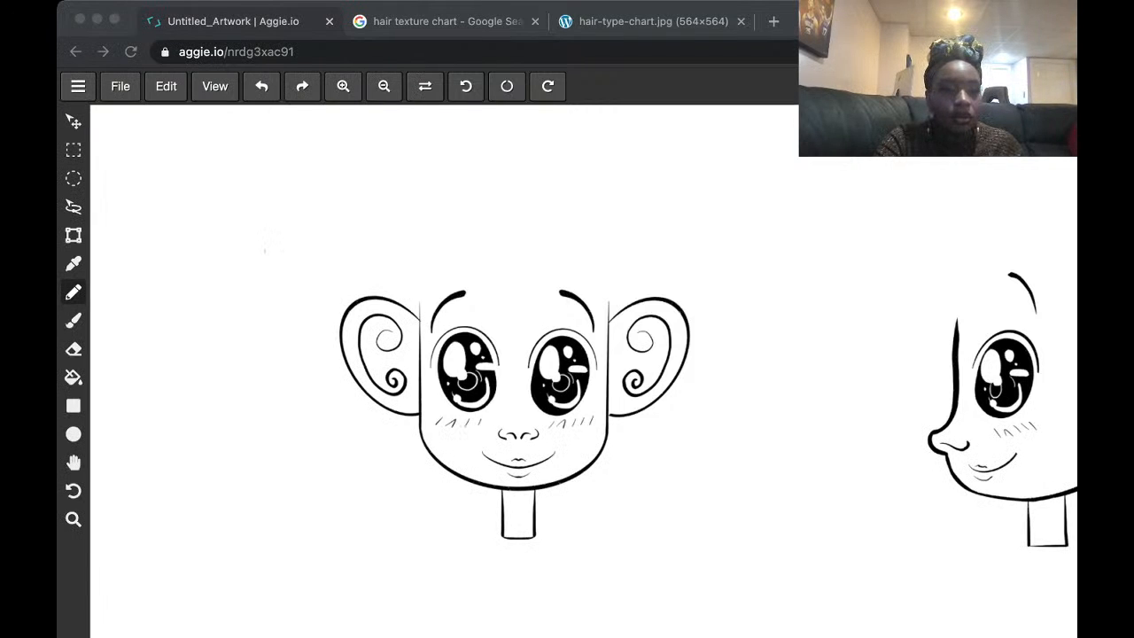
{"action": "left_click", "coordinate": [816, 535]}
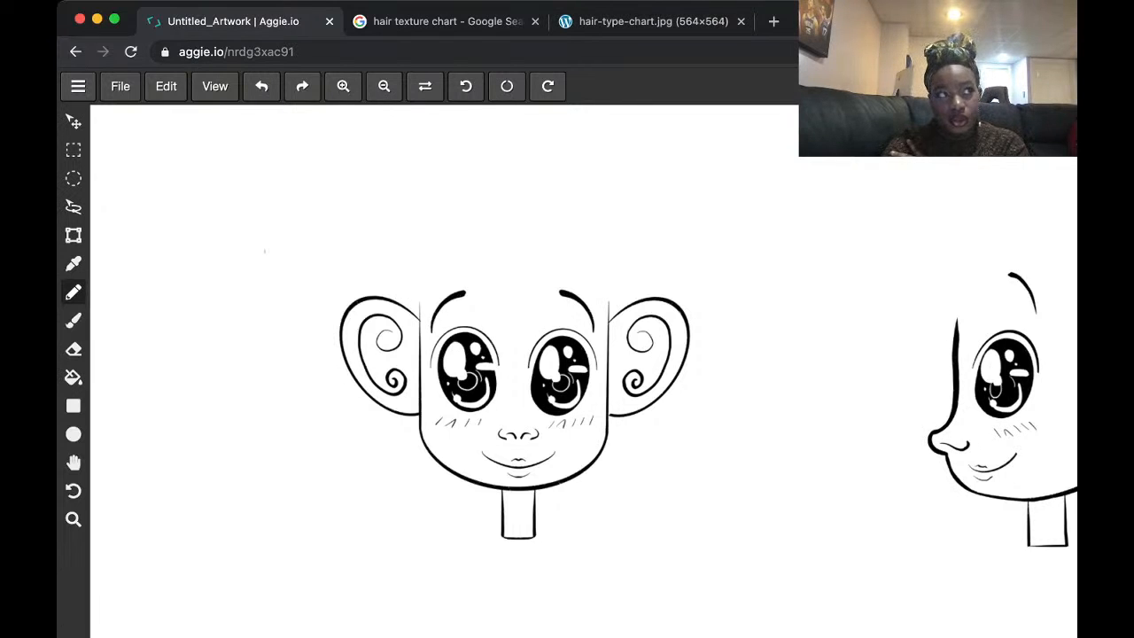
- Compare the curl types in the hair type chart with the strand diagrams in the hair texture chart image results, and return to the artwork
{"action": "left_click", "coordinate": [653, 22]}
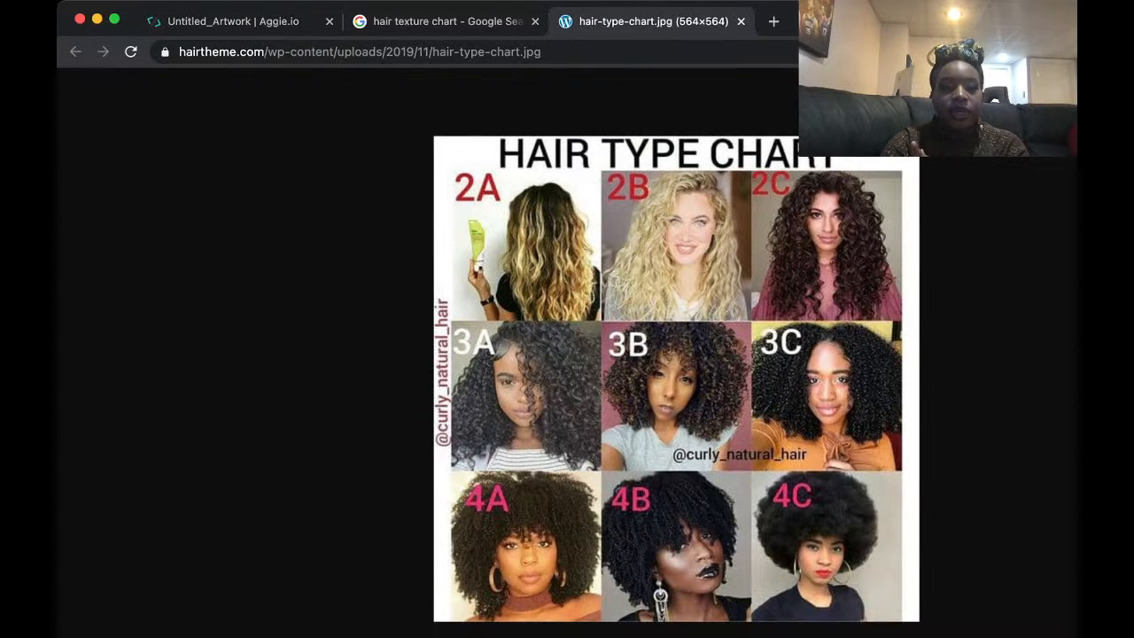
{"action": "left_click", "coordinate": [434, 21]}
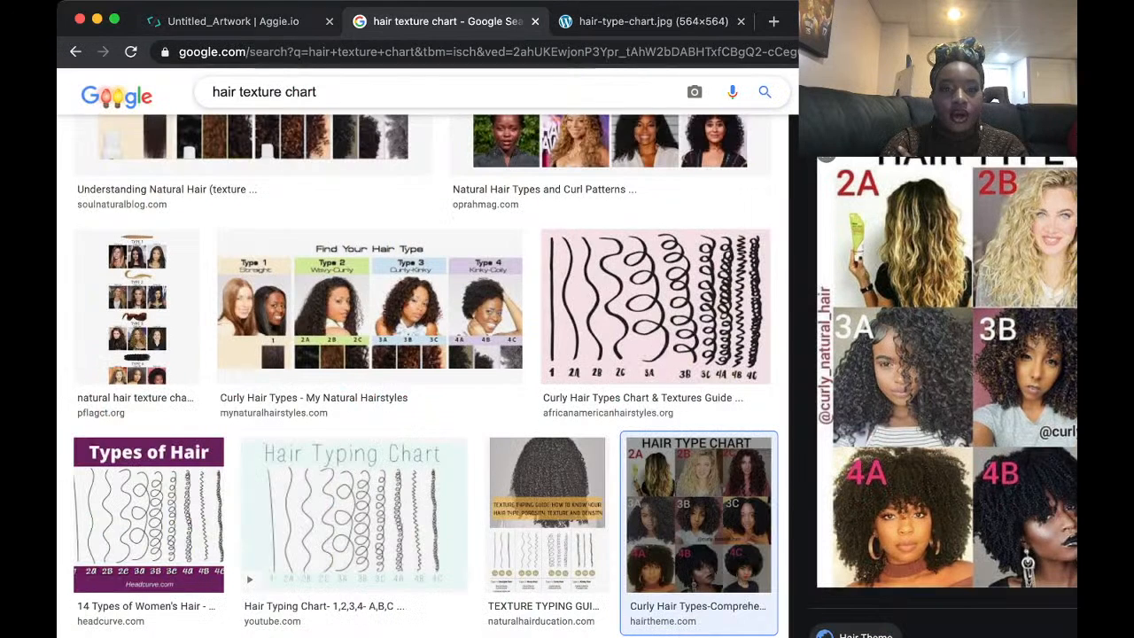
{"action": "left_click", "coordinate": [233, 21]}
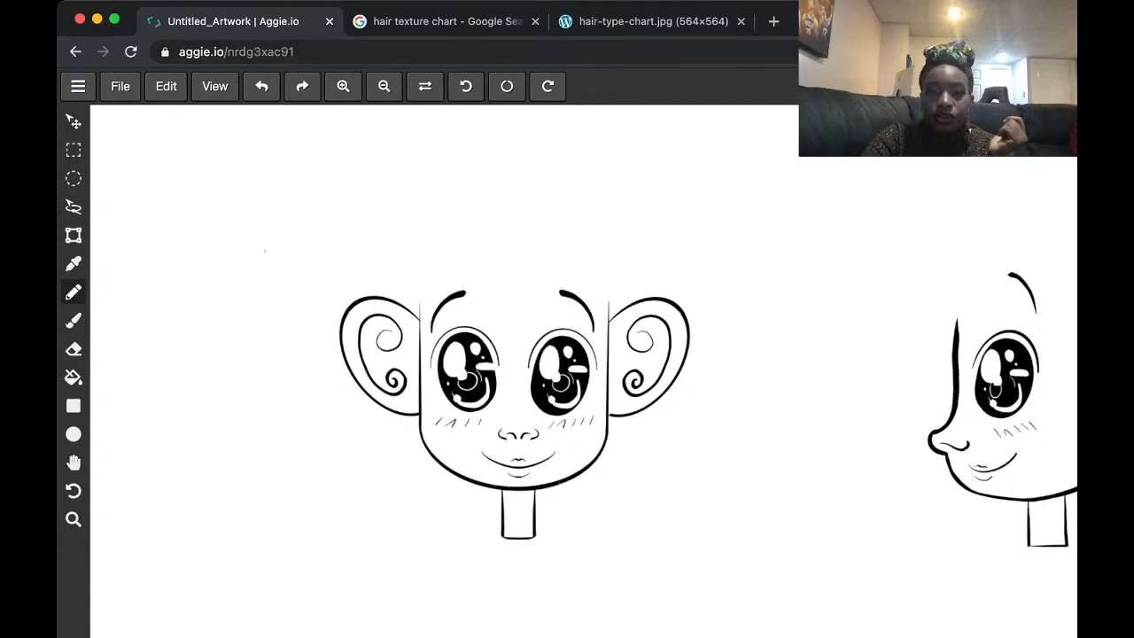
{"action": "left_click", "coordinate": [654, 22]}
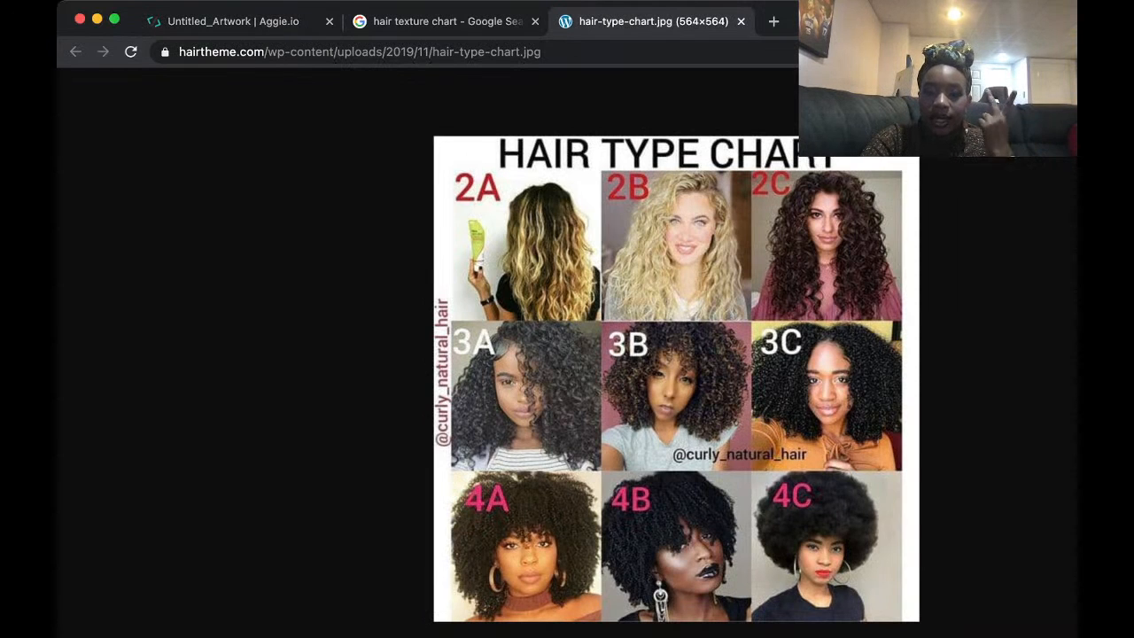
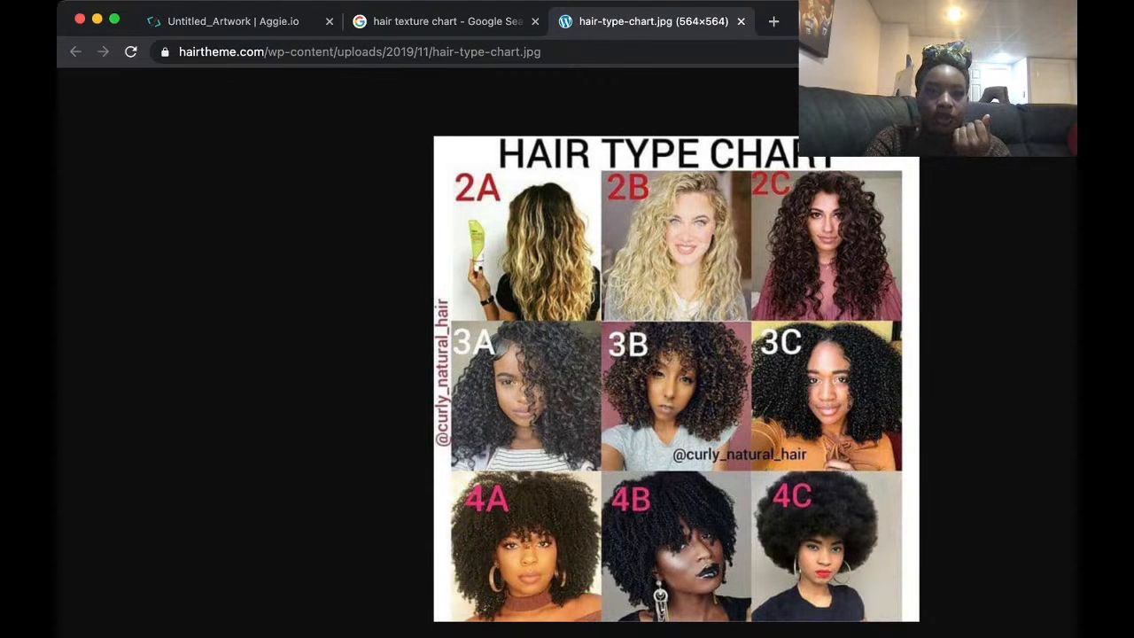
{"action": "left_click", "coordinate": [443, 21]}
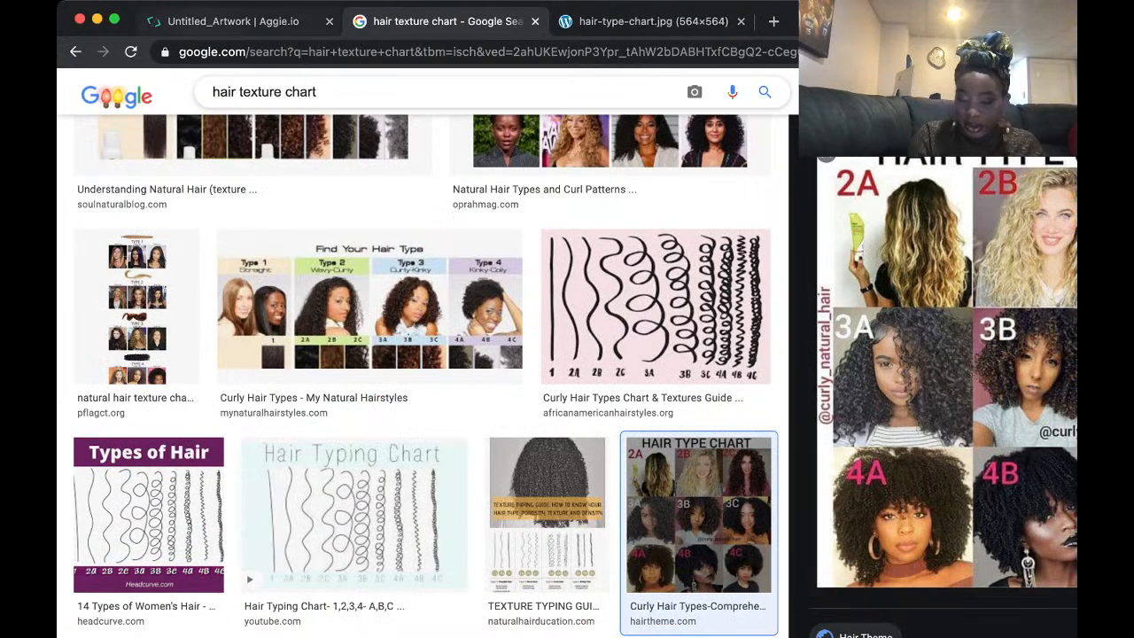
{"action": "left_click", "coordinate": [213, 21]}
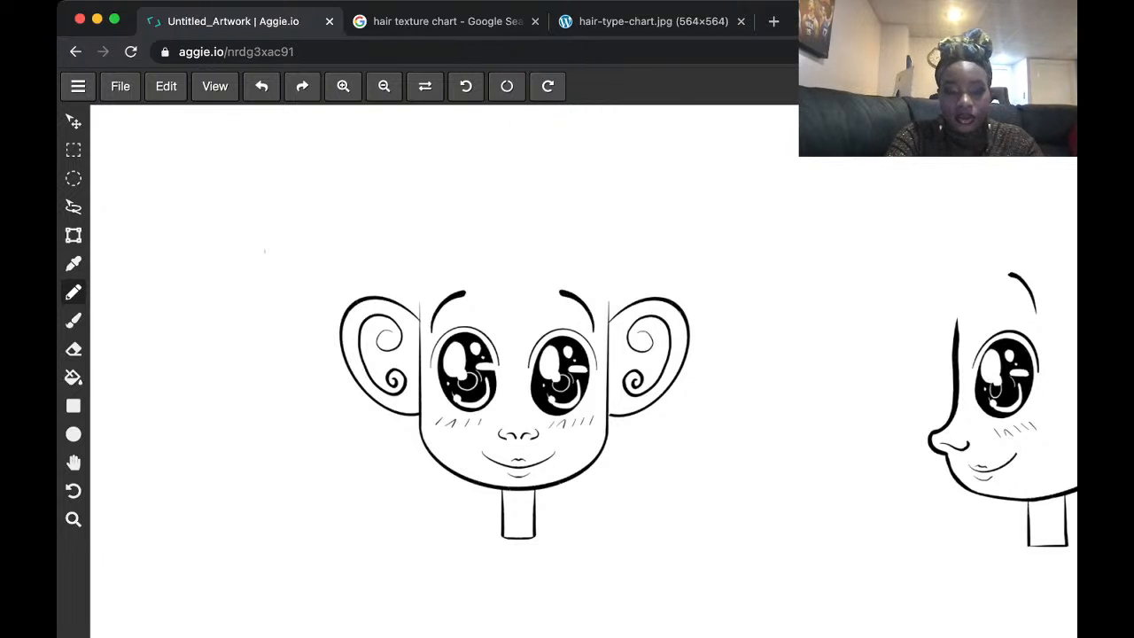
- Draw a narrow, tightly zigzagging teal coil in the canvas's upper-left area and handwrite the label 4A beneath it
{"action": "key", "text": "super+minus"}
{"action": "key", "text": "super+minus"}
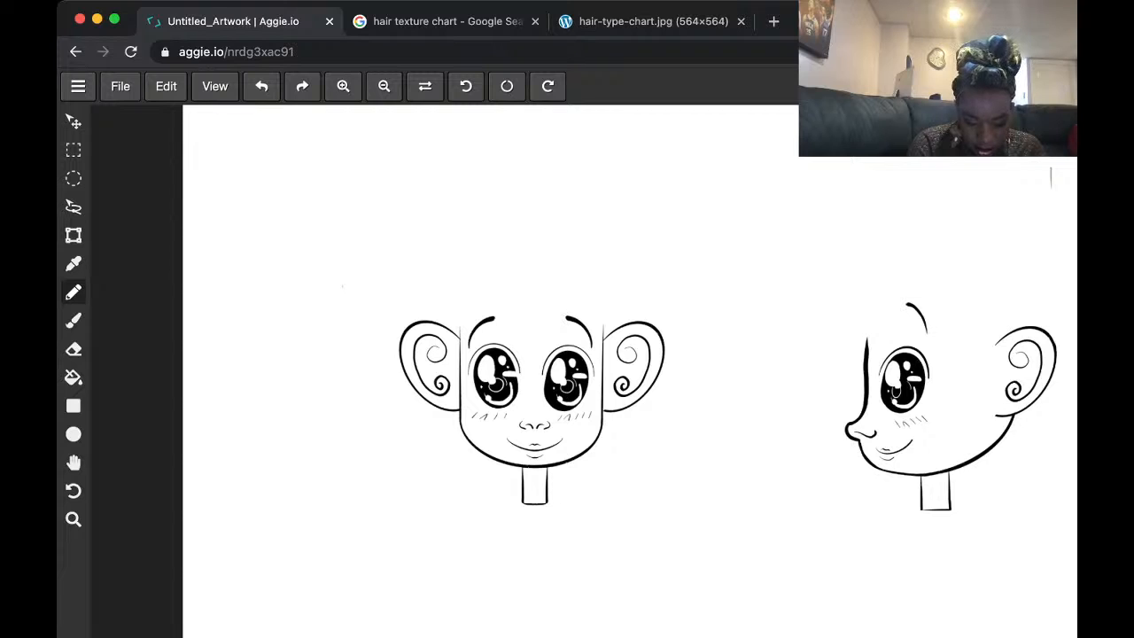
{"action": "mouse_move", "coordinate": [254, 129]}
{"action": "left_mouse_down"}
{"action": "mouse_move", "coordinate": [257, 162]}
{"action": "mouse_move", "coordinate": [257, 207]}
{"action": "left_mouse_up"}
{"action": "left_click_drag", "start_coordinate": [253, 221], "coordinate": [248, 244]}
{"action": "mouse_move", "coordinate": [255, 132]}
{"action": "left_mouse_down"}
{"action": "mouse_move", "coordinate": [265, 166]}
{"action": "mouse_move", "coordinate": [255, 259]}
{"action": "left_mouse_up"}
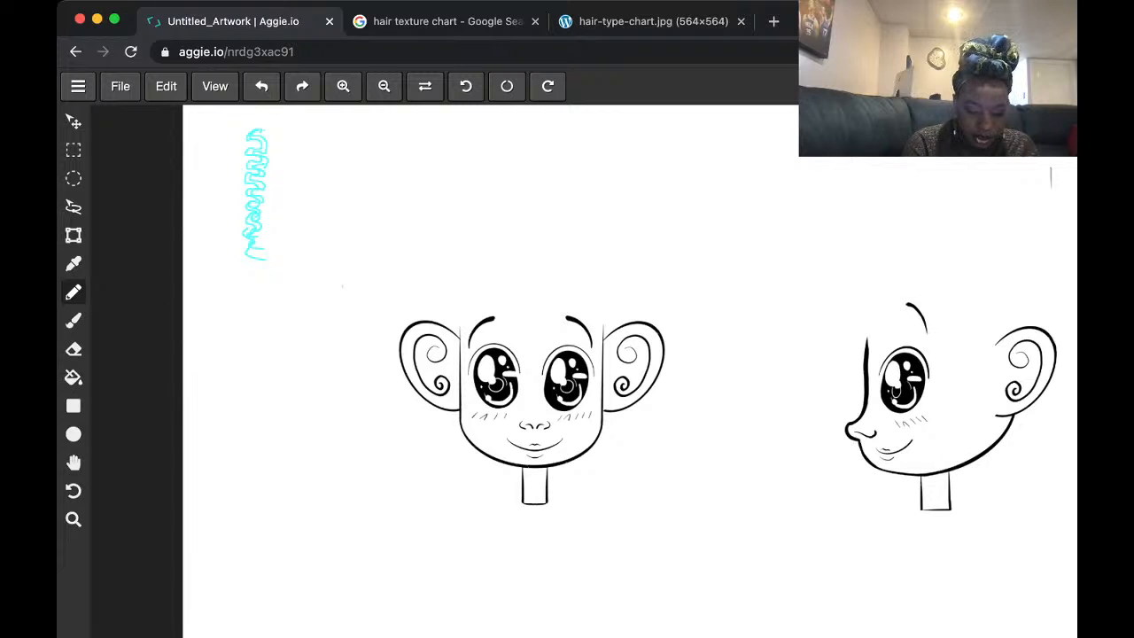
{"action": "left_click_drag", "start_coordinate": [242, 273], "coordinate": [247, 300]}
{"action": "mouse_move", "coordinate": [264, 272]}
{"action": "left_mouse_down"}
{"action": "mouse_move", "coordinate": [257, 299]}
{"action": "mouse_move", "coordinate": [272, 298]}
{"action": "left_mouse_up"}
{"action": "left_click_drag", "start_coordinate": [259, 290], "coordinate": [282, 287]}
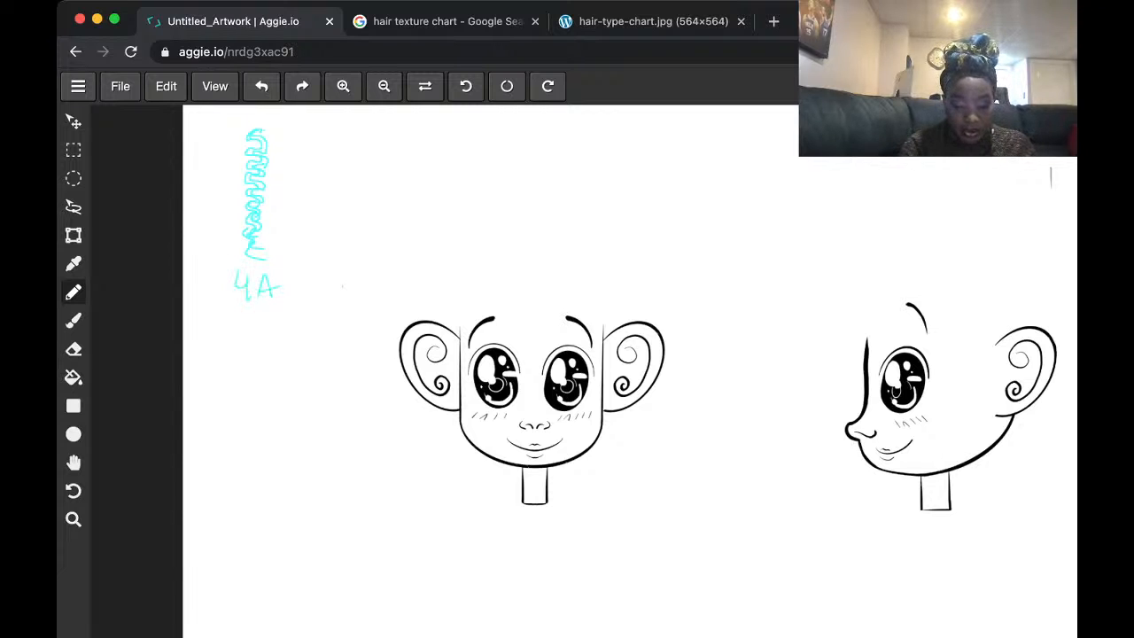
- Draw a wider looped teal coil to the right of the 4A sample, and shift both samples up and left on the canvas
{"action": "mouse_move", "coordinate": [394, 130]}
{"action": "left_mouse_down"}
{"action": "mouse_move", "coordinate": [390, 169]}
{"action": "mouse_move", "coordinate": [420, 174]}
{"action": "mouse_move", "coordinate": [397, 160]}
{"action": "mouse_move", "coordinate": [423, 133]}
{"action": "mouse_move", "coordinate": [430, 174]}
{"action": "mouse_move", "coordinate": [387, 196]}
{"action": "mouse_move", "coordinate": [405, 207]}
{"action": "mouse_move", "coordinate": [431, 171]}
{"action": "mouse_move", "coordinate": [400, 192]}
{"action": "mouse_move", "coordinate": [434, 177]}
{"action": "mouse_move", "coordinate": [425, 221]}
{"action": "mouse_move", "coordinate": [395, 228]}
{"action": "mouse_move", "coordinate": [400, 251]}
{"action": "mouse_move", "coordinate": [428, 237]}
{"action": "mouse_move", "coordinate": [397, 261]}
{"action": "mouse_move", "coordinate": [434, 267]}
{"action": "mouse_move", "coordinate": [407, 312]}
{"action": "left_mouse_up"}
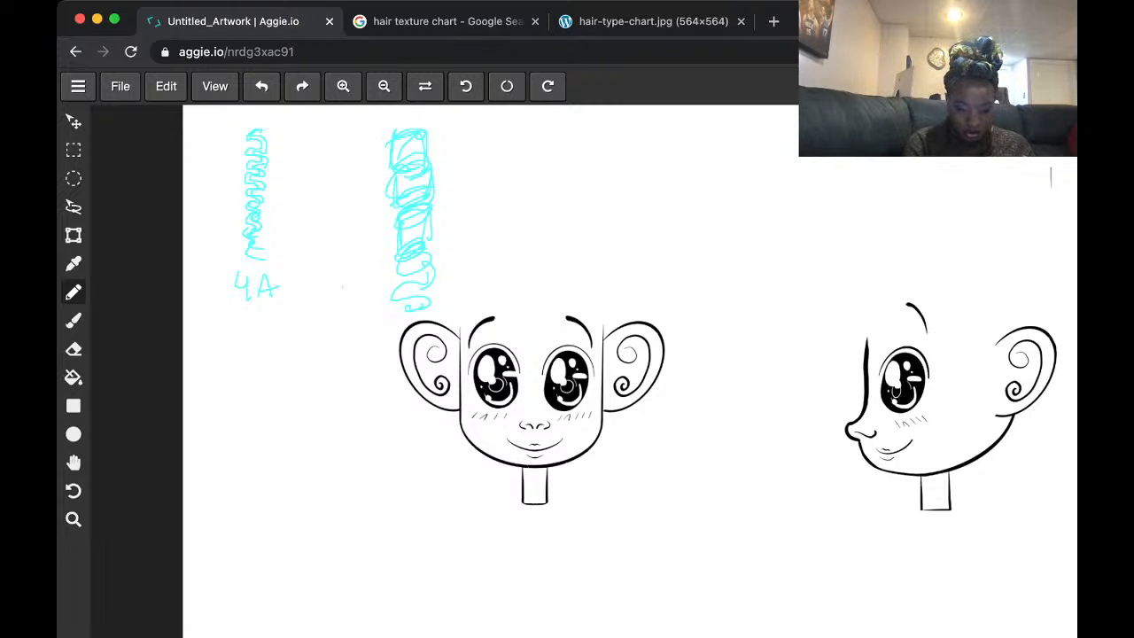
{"action": "key", "text": "v"}
{"action": "mouse_move", "coordinate": [336, 212]}
{"action": "left_mouse_down"}
{"action": "mouse_move", "coordinate": [329, 181]}
{"action": "mouse_move", "coordinate": [322, 192]}
{"action": "left_mouse_up"}
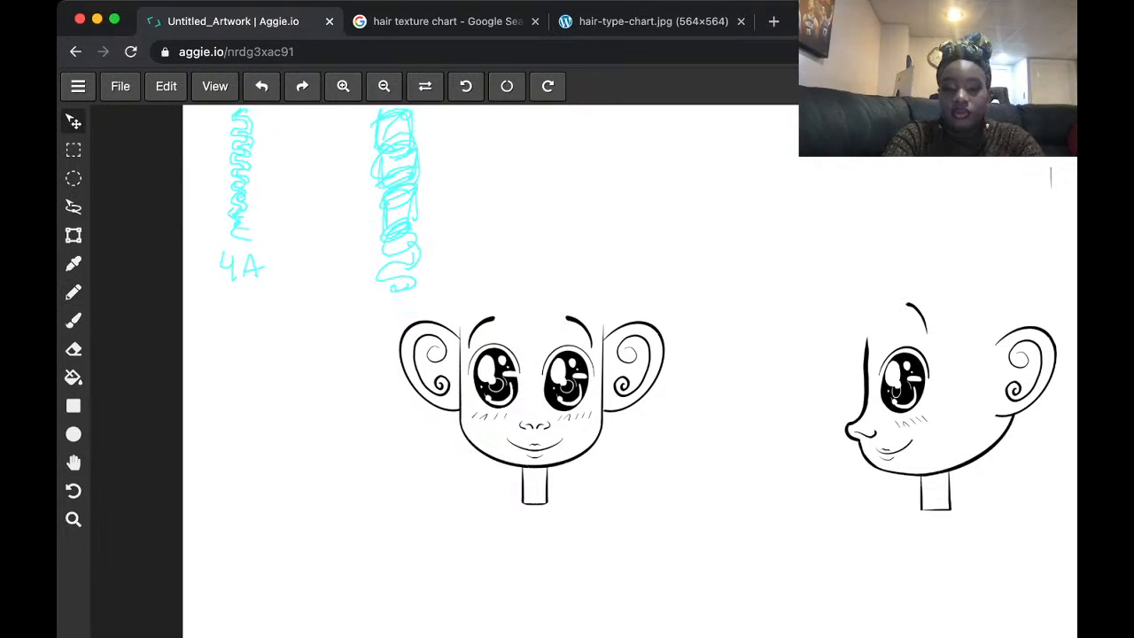
{"action": "key", "text": "minus"}
{"action": "key", "text": "minus"}
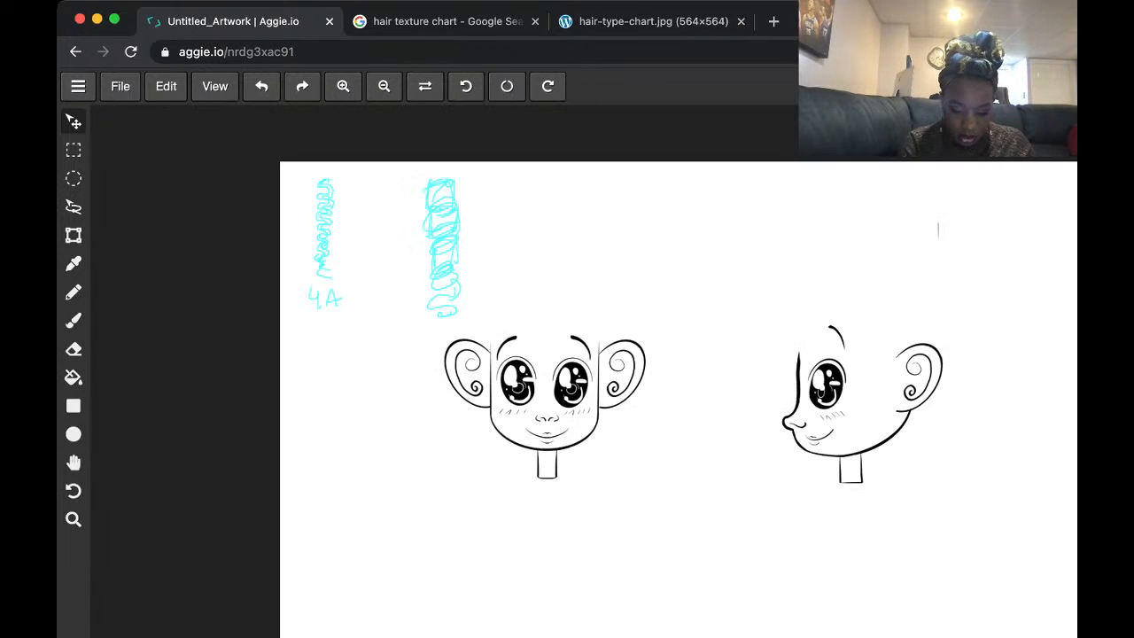
{"action": "left_click_drag", "start_coordinate": [385, 248], "coordinate": [376, 239]}
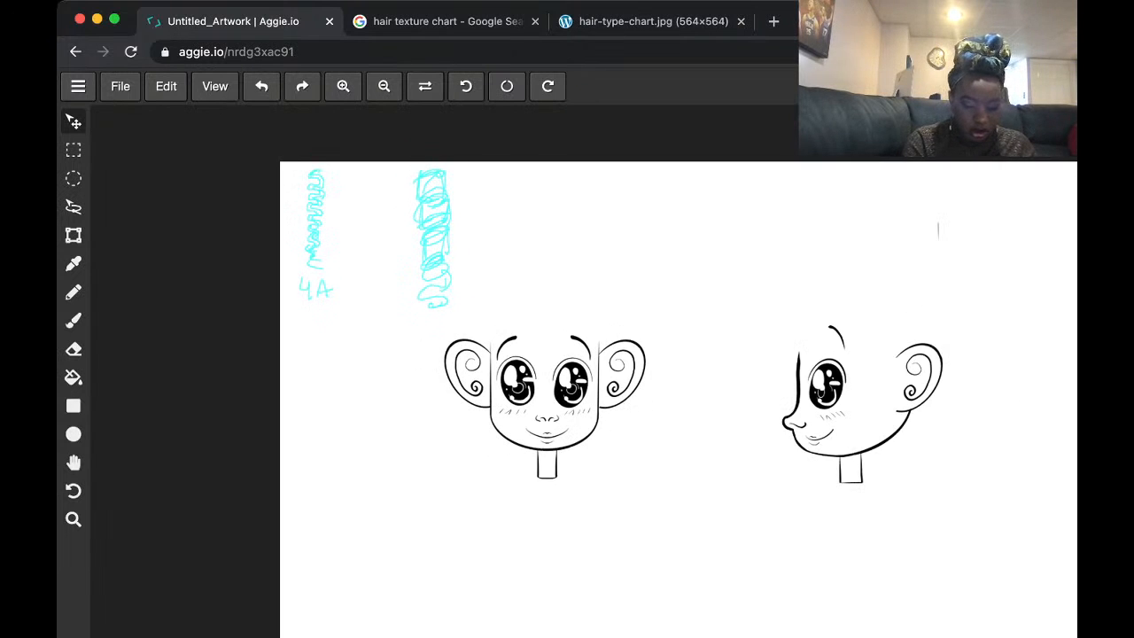
- Handwrite the label 3B beneath the wider teal coil with the Pencil tool
{"action": "key", "text": "i"}
{"action": "key", "text": "p"}
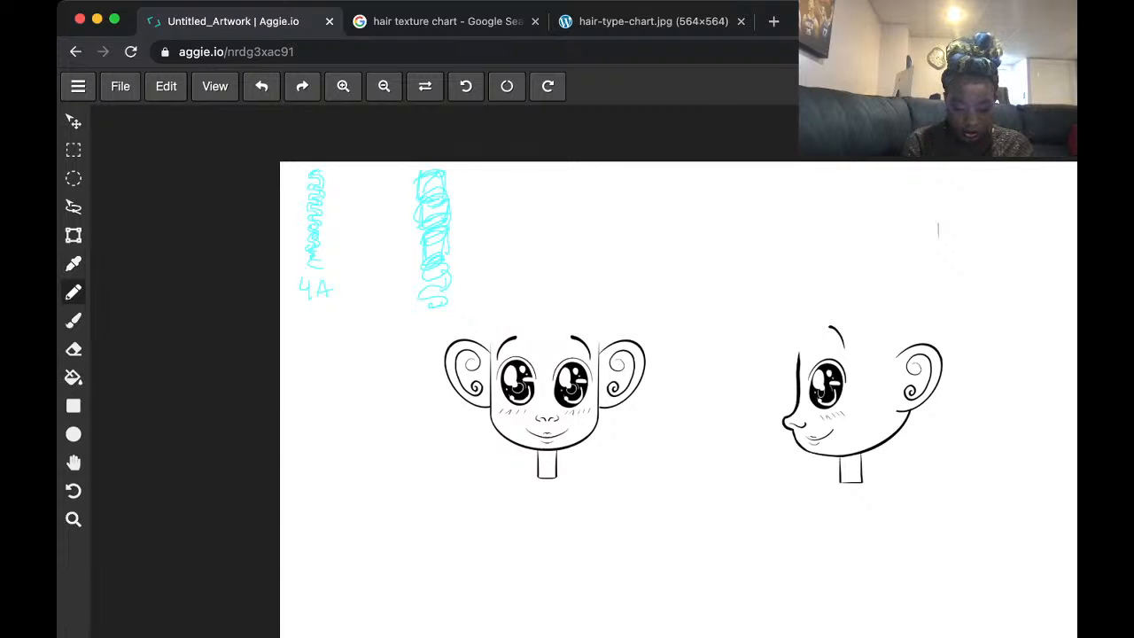
{"action": "mouse_move", "coordinate": [410, 321]}
{"action": "left_mouse_down"}
{"action": "mouse_move", "coordinate": [411, 337]}
{"action": "mouse_move", "coordinate": [427, 342]}
{"action": "left_mouse_up"}
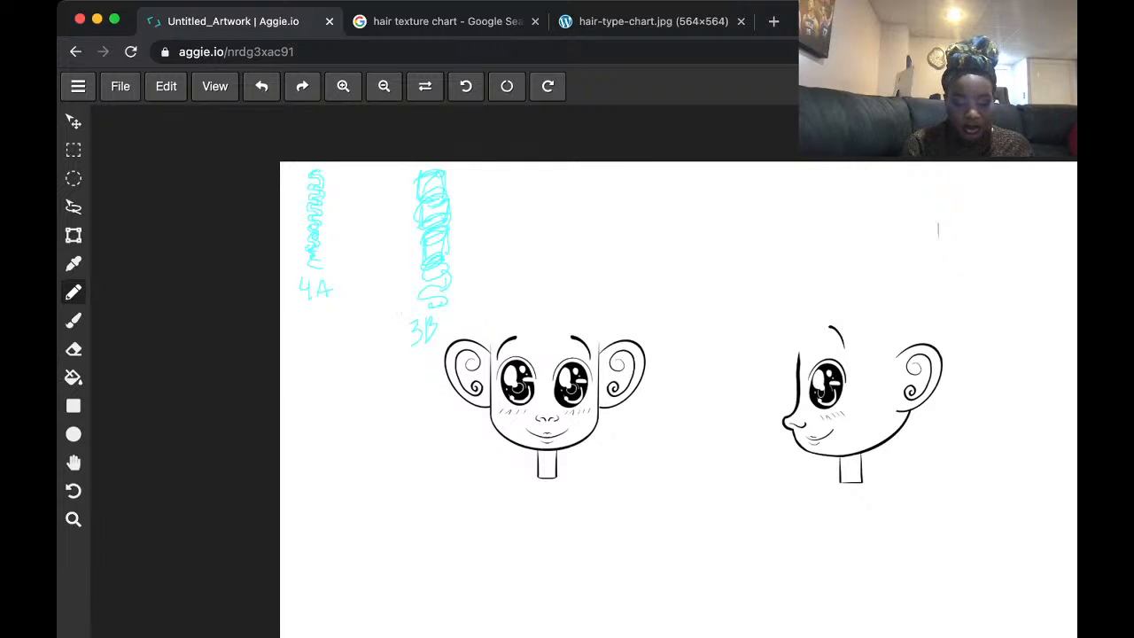
- Draw a winding teal strand between the 4A and 3B coils, plus two loose wavy strands above and to the right of the front-view head
{"action": "scroll", "coordinate": [544, 238], "scroll_direction": "up", "scroll_amount": 3}
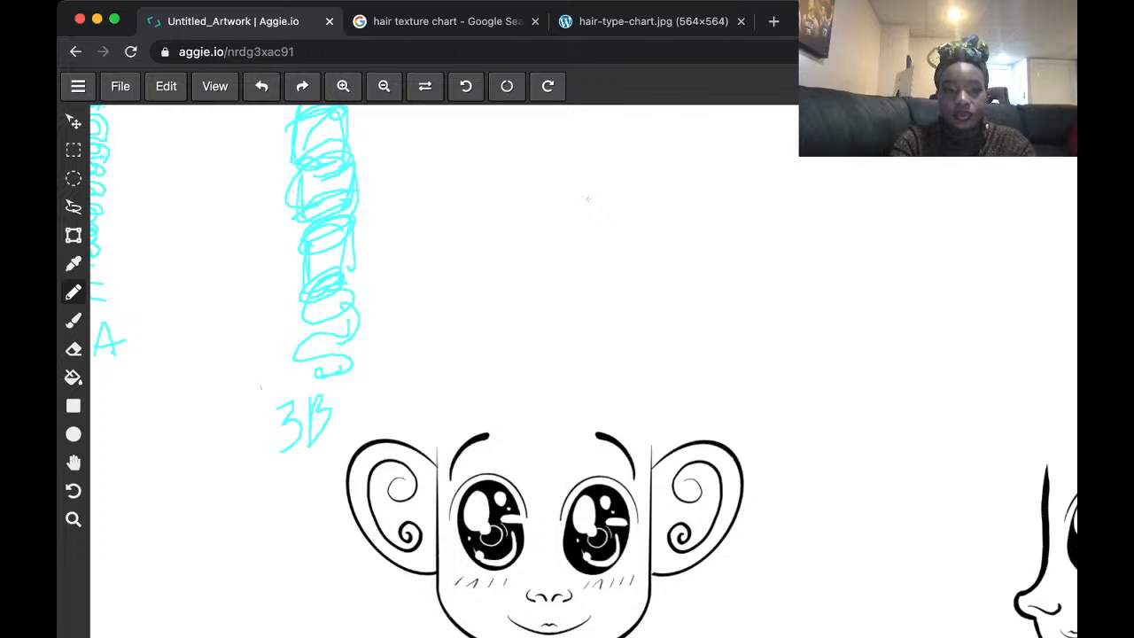
{"action": "scroll", "coordinate": [587, 198], "scroll_direction": "down", "scroll_amount": 1}
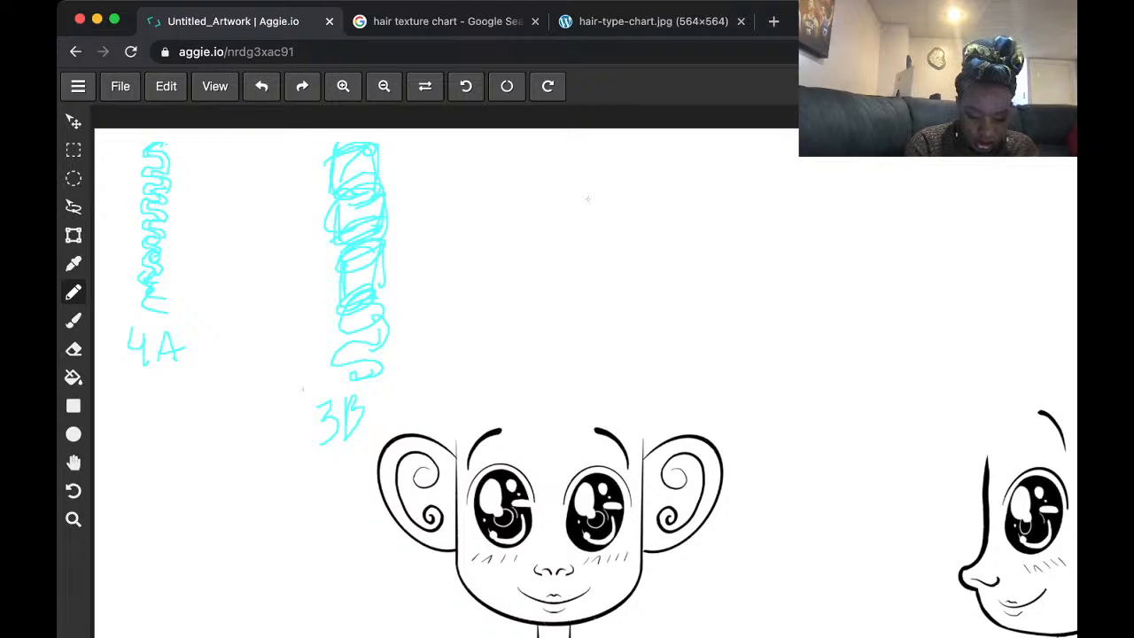
{"action": "mouse_move", "coordinate": [248, 146]}
{"action": "left_mouse_down"}
{"action": "mouse_move", "coordinate": [219, 167]}
{"action": "mouse_move", "coordinate": [248, 174]}
{"action": "mouse_move", "coordinate": [211, 210]}
{"action": "mouse_move", "coordinate": [240, 215]}
{"action": "mouse_move", "coordinate": [209, 261]}
{"action": "mouse_move", "coordinate": [240, 256]}
{"action": "mouse_move", "coordinate": [238, 281]}
{"action": "mouse_move", "coordinate": [221, 274]}
{"action": "mouse_move", "coordinate": [227, 303]}
{"action": "left_mouse_up"}
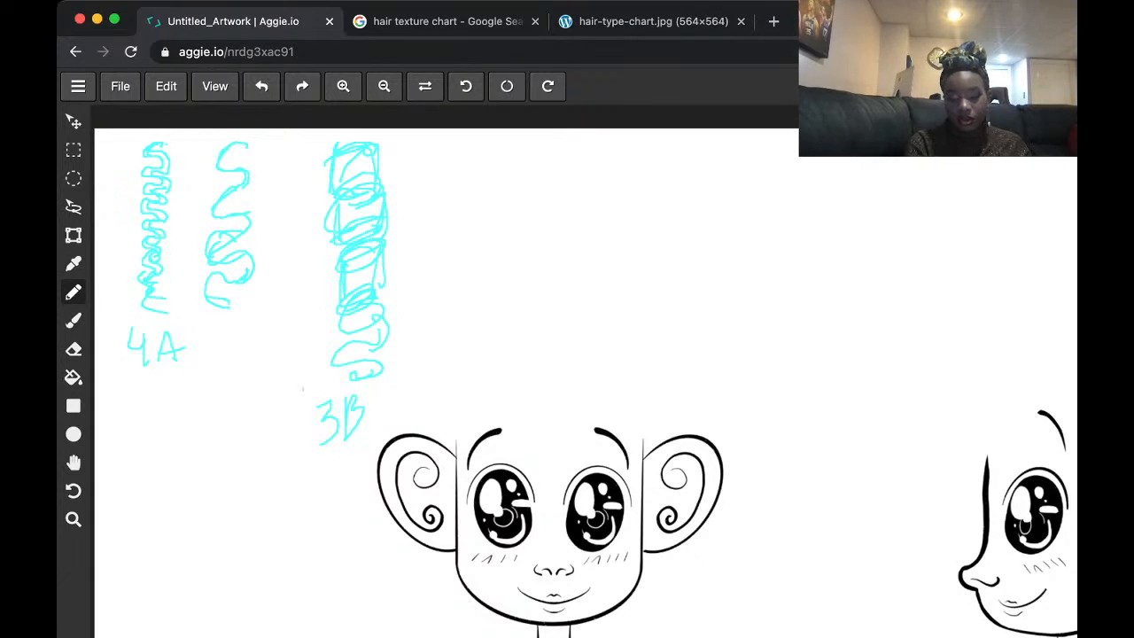
{"action": "mouse_move", "coordinate": [613, 144]}
{"action": "left_mouse_down"}
{"action": "mouse_move", "coordinate": [581, 161]}
{"action": "mouse_move", "coordinate": [644, 273]}
{"action": "mouse_move", "coordinate": [612, 386]}
{"action": "left_mouse_up"}
{"action": "mouse_move", "coordinate": [735, 139]}
{"action": "left_mouse_down"}
{"action": "mouse_move", "coordinate": [709, 220]}
{"action": "mouse_move", "coordinate": [733, 257]}
{"action": "mouse_move", "coordinate": [716, 333]}
{"action": "left_mouse_up"}
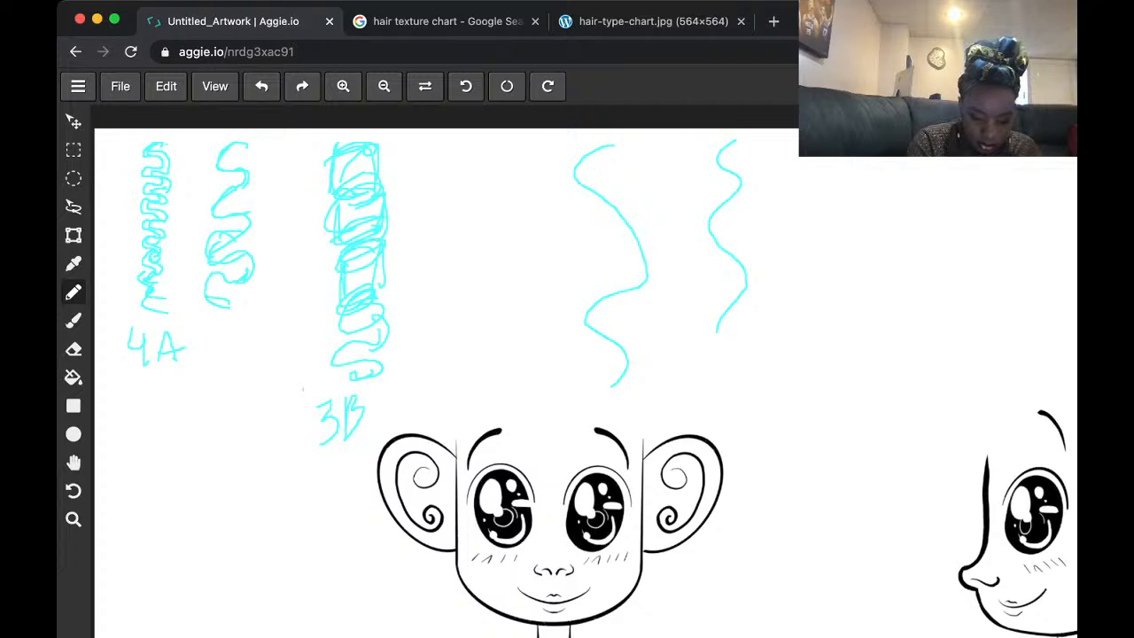
- Build the strand between the 4A and 3B samples into a longer, thicker looping coil and label it 3C
{"action": "mouse_move", "coordinate": [235, 139]}
{"action": "left_mouse_down"}
{"action": "mouse_move", "coordinate": [232, 188]}
{"action": "mouse_move", "coordinate": [209, 209]}
{"action": "mouse_move", "coordinate": [247, 234]}
{"action": "mouse_move", "coordinate": [205, 241]}
{"action": "mouse_move", "coordinate": [229, 306]}
{"action": "mouse_move", "coordinate": [226, 257]}
{"action": "mouse_move", "coordinate": [209, 278]}
{"action": "mouse_move", "coordinate": [250, 304]}
{"action": "mouse_move", "coordinate": [237, 306]}
{"action": "mouse_move", "coordinate": [228, 343]}
{"action": "mouse_move", "coordinate": [253, 364]}
{"action": "mouse_move", "coordinate": [251, 378]}
{"action": "mouse_move", "coordinate": [235, 377]}
{"action": "mouse_move", "coordinate": [234, 410]}
{"action": "left_mouse_up"}
{"action": "mouse_move", "coordinate": [268, 149]}
{"action": "left_mouse_down"}
{"action": "mouse_move", "coordinate": [262, 190]}
{"action": "mouse_move", "coordinate": [262, 359]}
{"action": "mouse_move", "coordinate": [228, 382]}
{"action": "mouse_move", "coordinate": [222, 409]}
{"action": "mouse_move", "coordinate": [239, 390]}
{"action": "mouse_move", "coordinate": [216, 411]}
{"action": "left_mouse_up"}
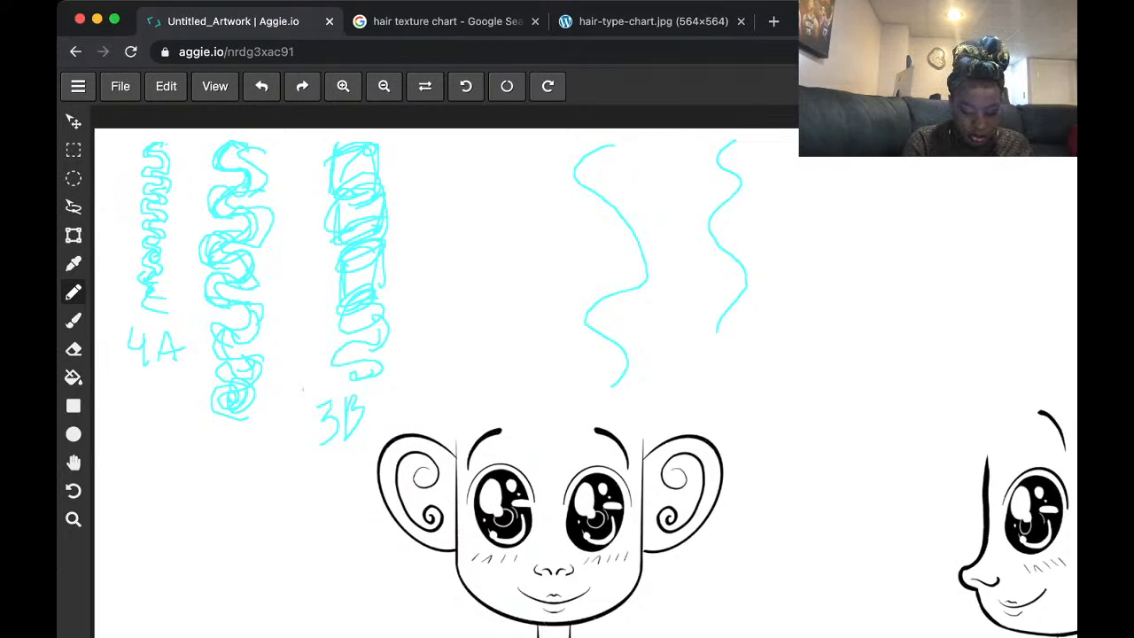
{"action": "left_click_drag", "start_coordinate": [200, 453], "coordinate": [199, 493]}
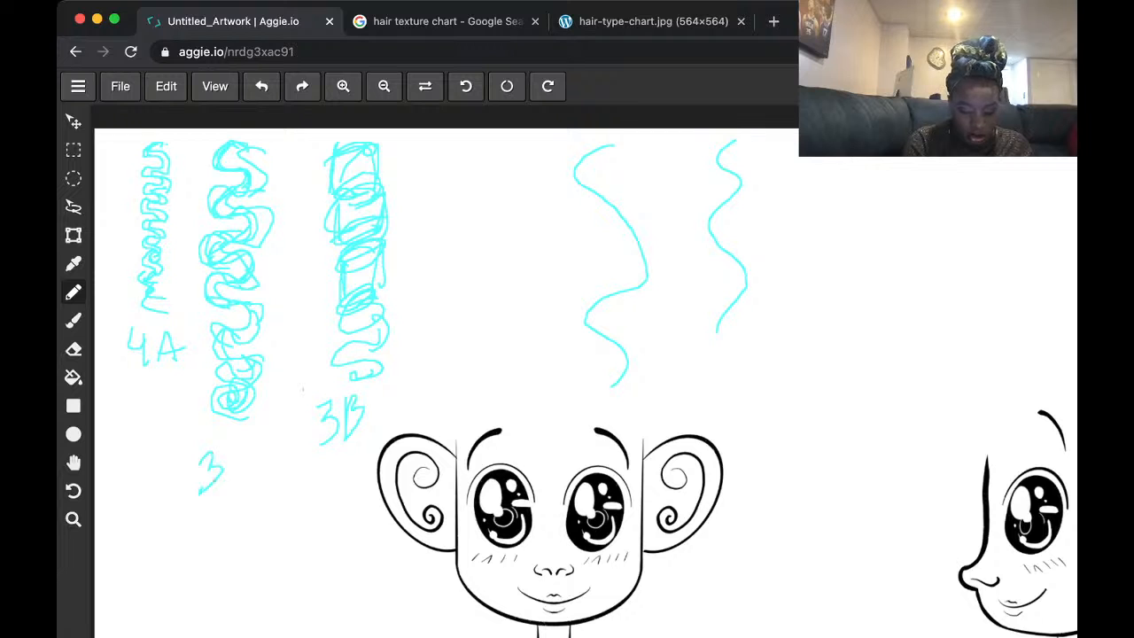
{"action": "mouse_move", "coordinate": [253, 444]}
{"action": "left_mouse_down"}
{"action": "mouse_move", "coordinate": [242, 487]}
{"action": "mouse_move", "coordinate": [262, 470]}
{"action": "left_mouse_up"}
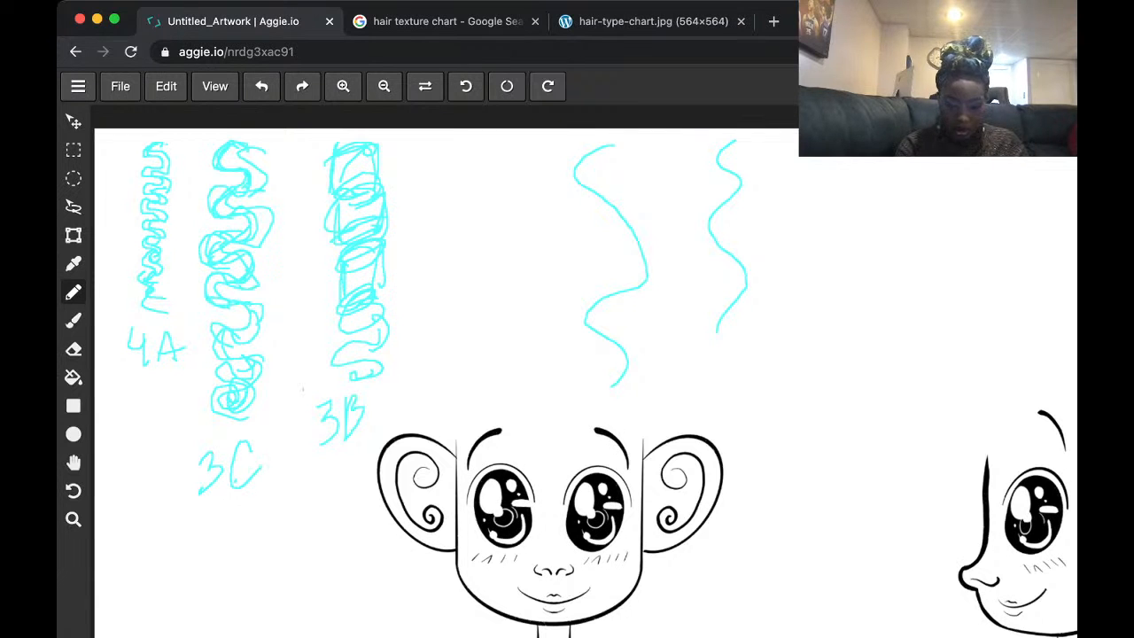
- Check the hair type chart again, and clear all the teal curl samples and labels from the artwork
{"action": "left_click", "coordinate": [653, 21]}
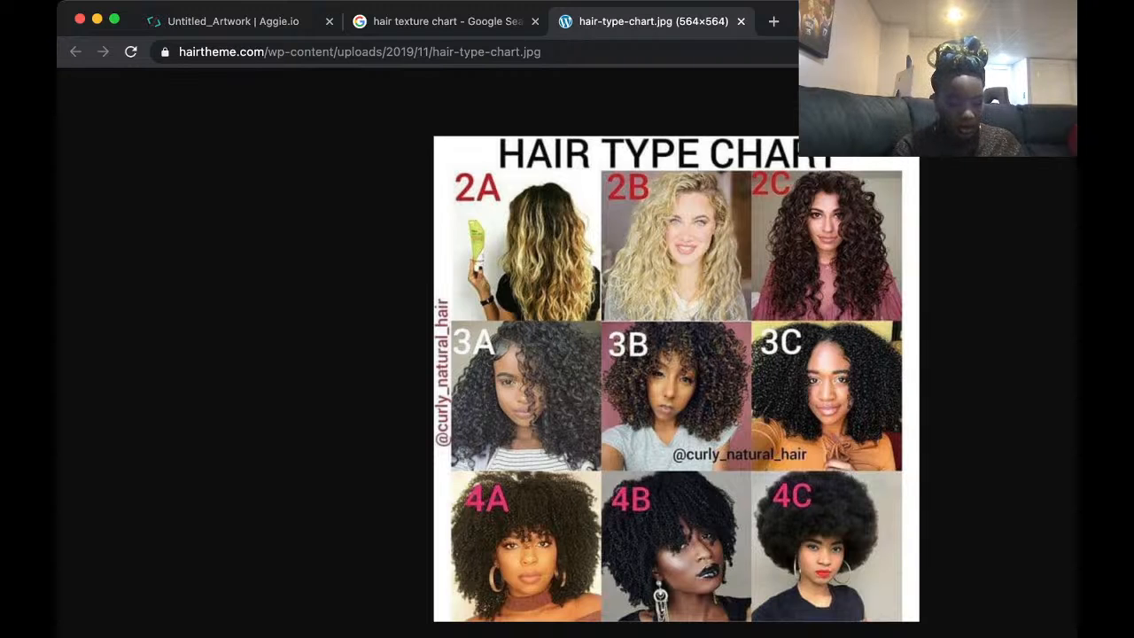
{"action": "left_click", "coordinate": [233, 21]}
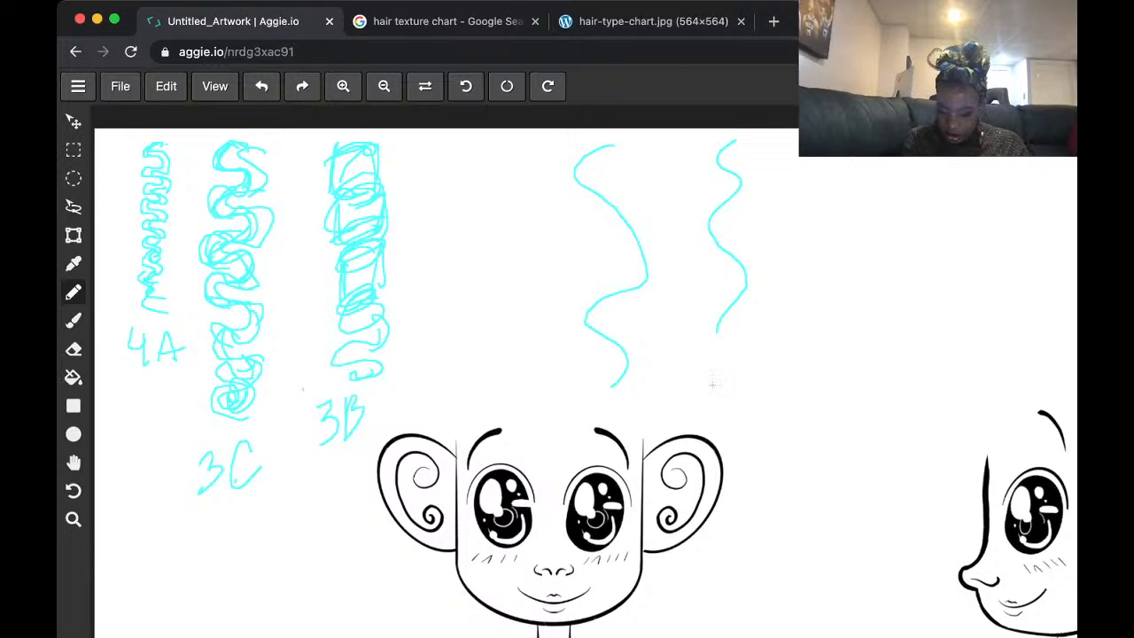
{"action": "key", "text": "Delete"}
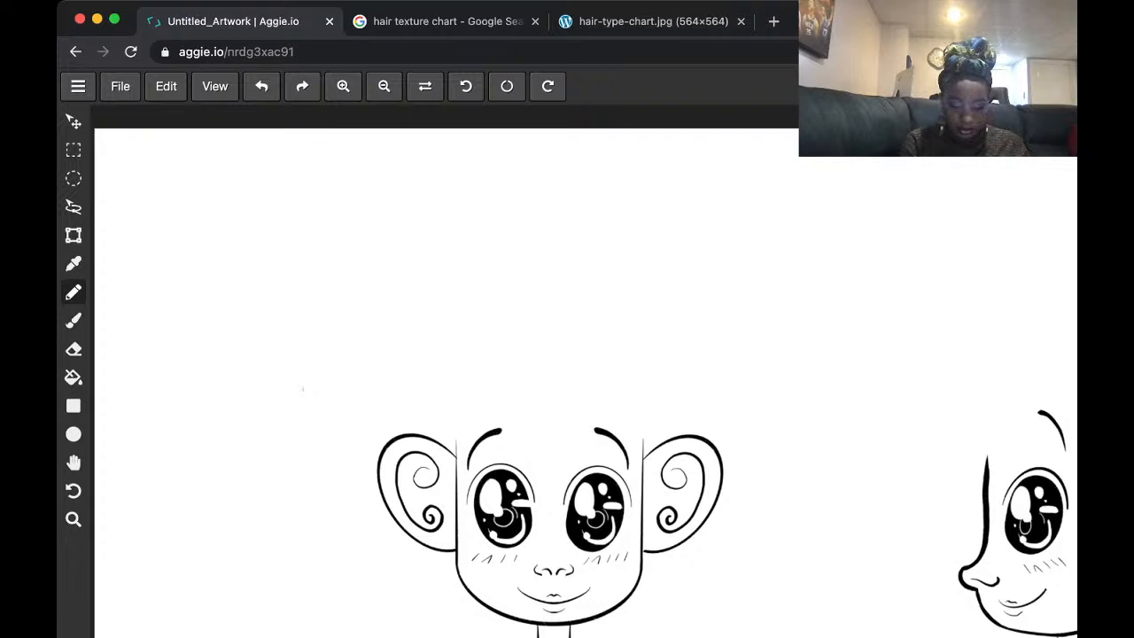
- Look over the side-view and front-view heads and consult the hair type chart for the next hairstyle
{"action": "key", "text": "space"}
{"action": "mouse_move", "coordinate": [303, 389]}
{"action": "left_mouse_down"}
{"action": "mouse_move", "coordinate": [299, 216]}
{"action": "mouse_move", "coordinate": [286, 245]}
{"action": "left_mouse_up"}
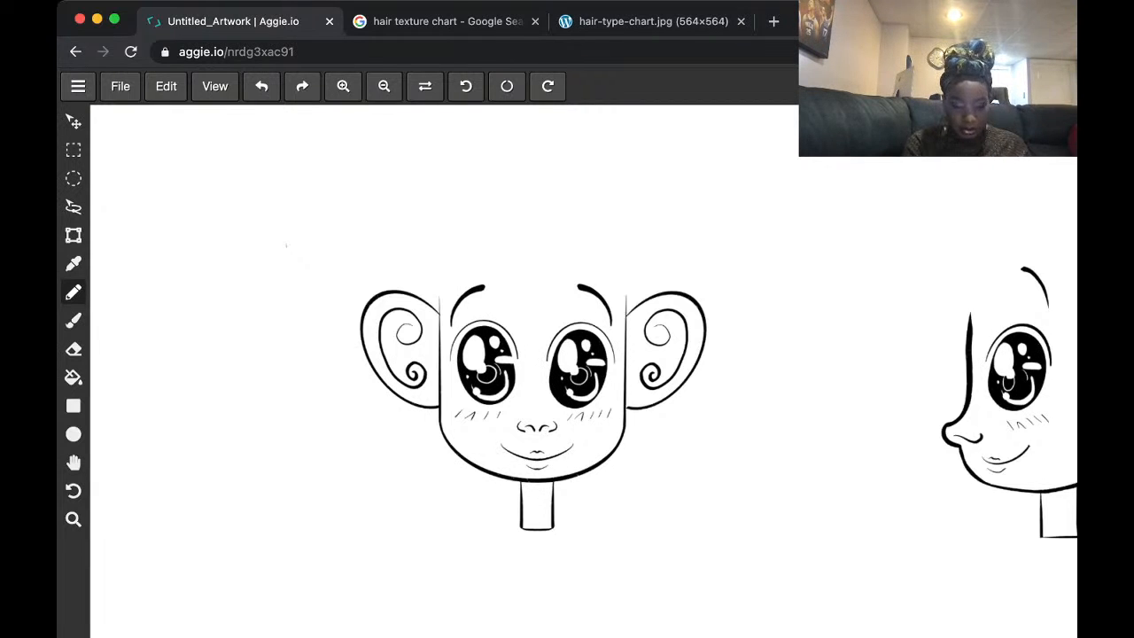
{"action": "scroll", "coordinate": [735, 336], "scroll_direction": "down", "scroll_amount": 10}
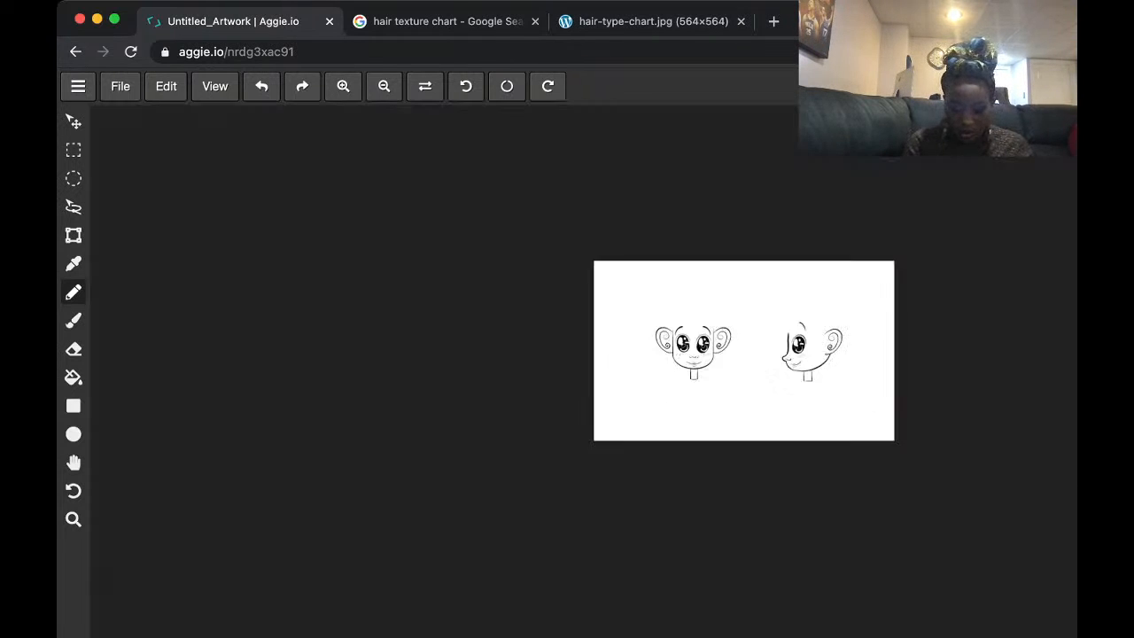
{"action": "scroll", "coordinate": [827, 318], "scroll_direction": "up", "scroll_amount": 12}
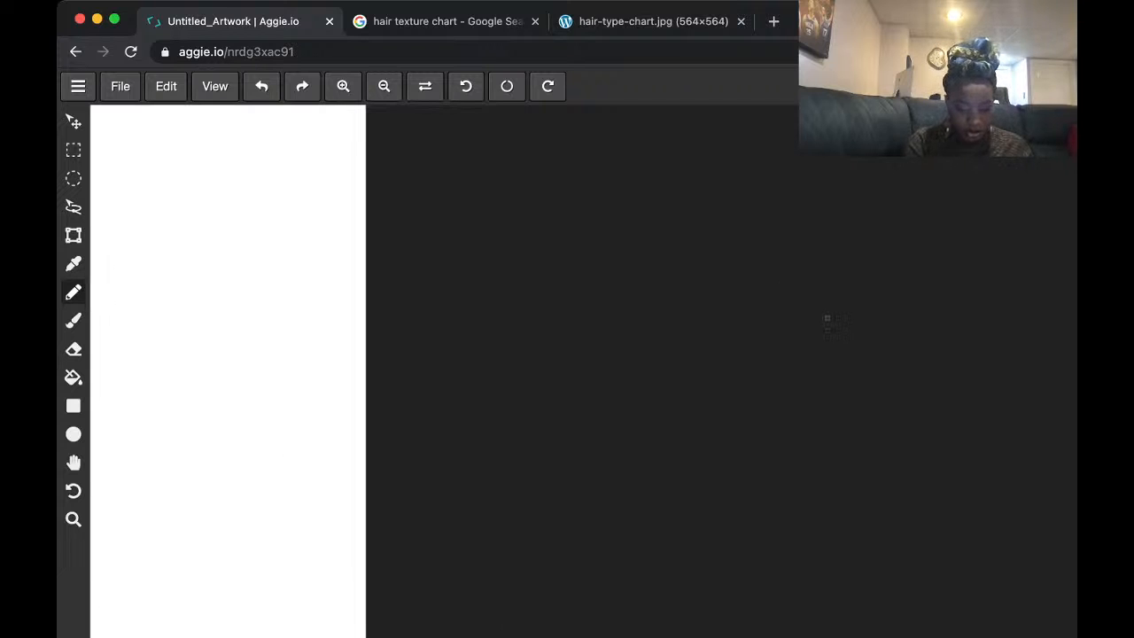
{"action": "key", "text": "space"}
{"action": "left_click_drag", "start_coordinate": [266, 425], "coordinate": [872, 301]}
{"action": "left_click_drag", "start_coordinate": [310, 496], "coordinate": [905, 227]}
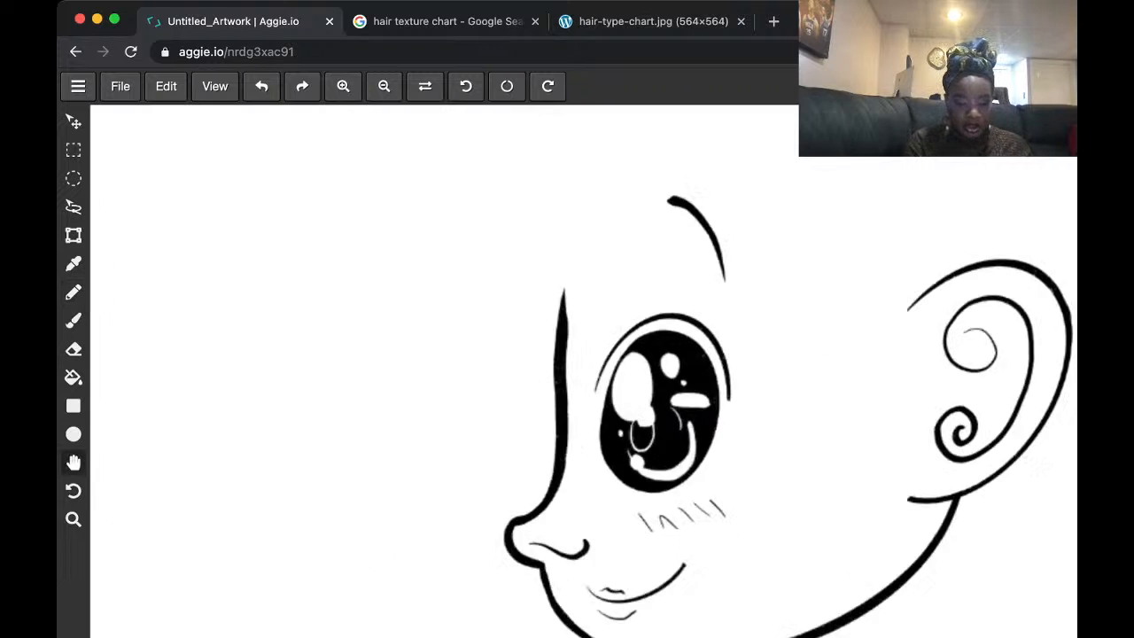
{"action": "left_click_drag", "start_coordinate": [442, 416], "coordinate": [793, 290]}
{"action": "left_click_drag", "start_coordinate": [354, 381], "coordinate": [853, 302]}
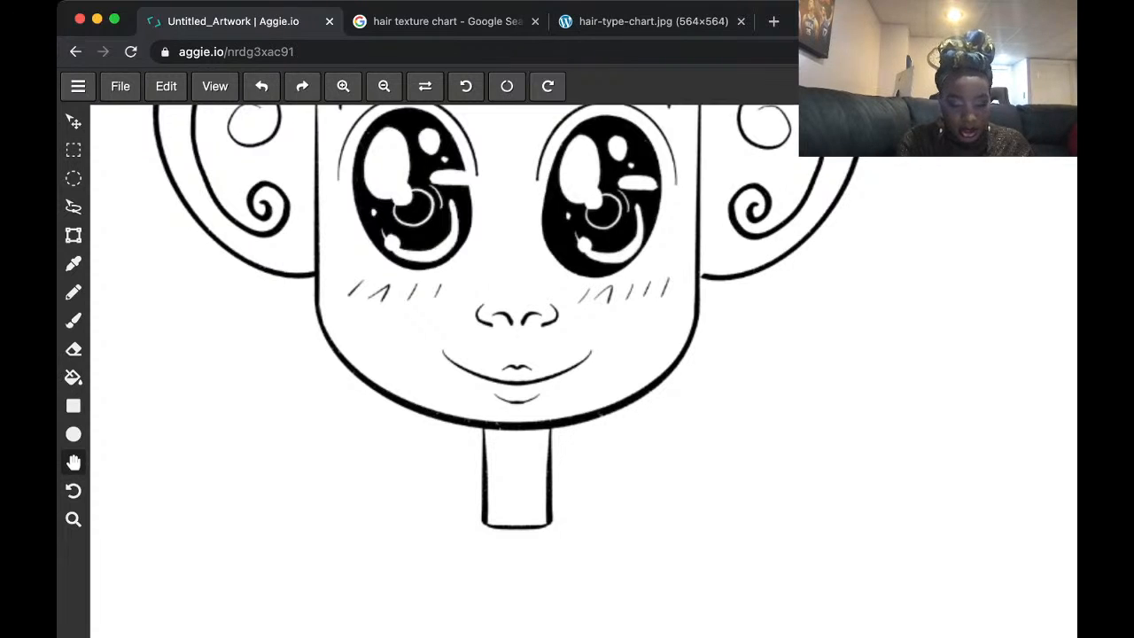
{"action": "scroll", "coordinate": [591, 395], "scroll_direction": "down", "scroll_amount": 1}
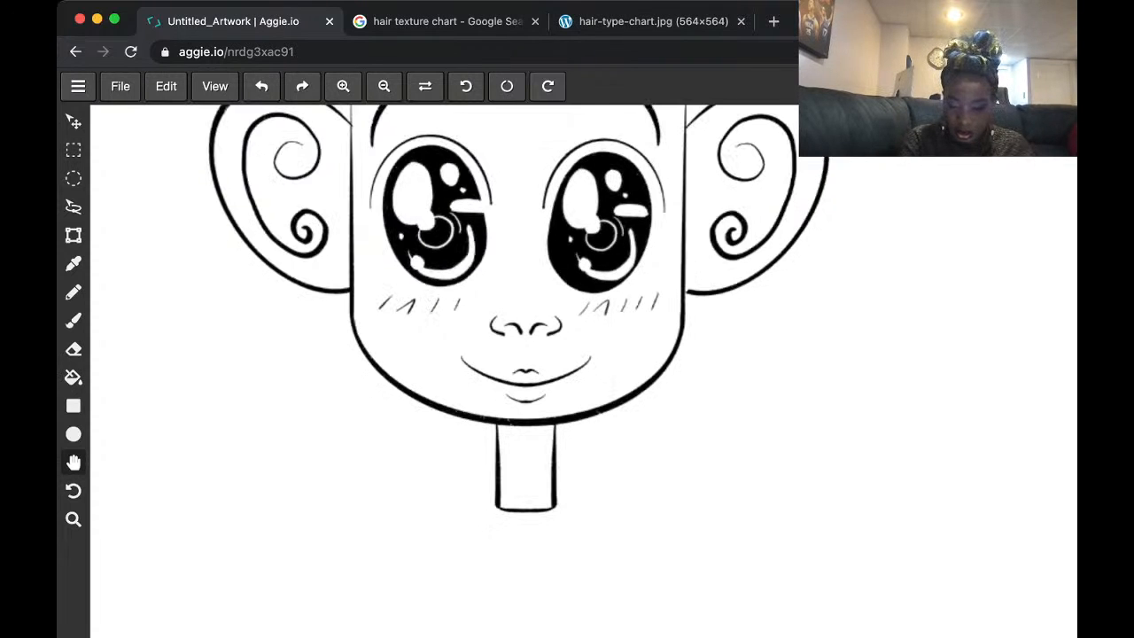
{"action": "scroll", "coordinate": [585, 392], "scroll_direction": "down", "scroll_amount": 1}
{"action": "left_click_drag", "start_coordinate": [575, 354], "coordinate": [549, 429]}
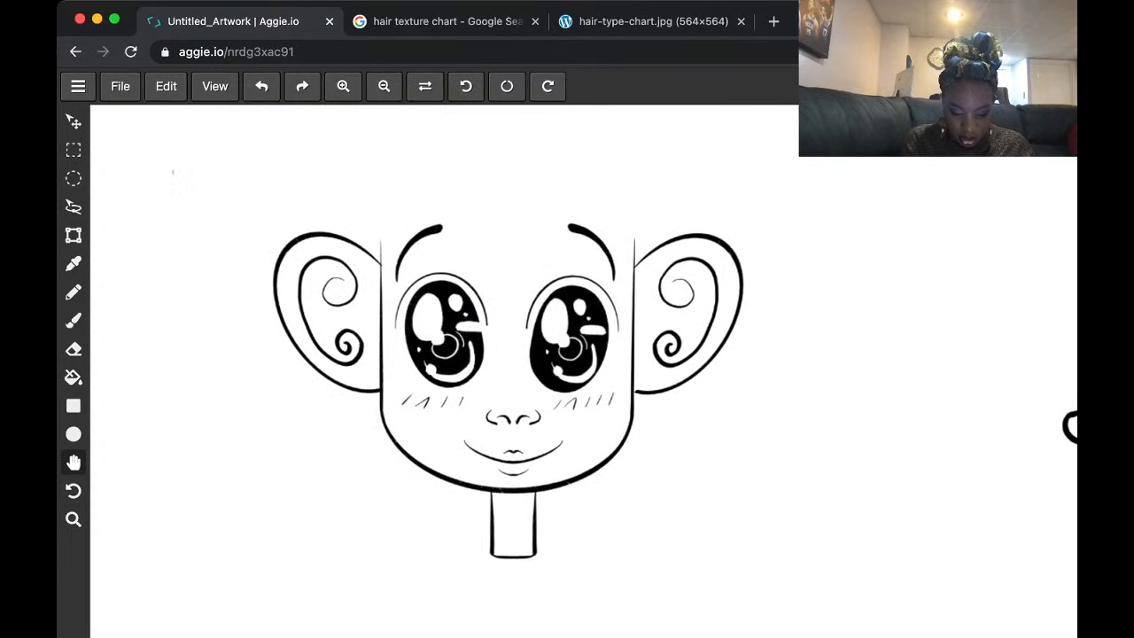
{"action": "mouse_move", "coordinate": [567, 354]}
{"action": "left_mouse_down"}
{"action": "mouse_move", "coordinate": [550, 395]}
{"action": "mouse_move", "coordinate": [570, 359]}
{"action": "left_mouse_up"}
{"action": "scroll", "coordinate": [584, 389], "scroll_direction": "down", "scroll_amount": 1}
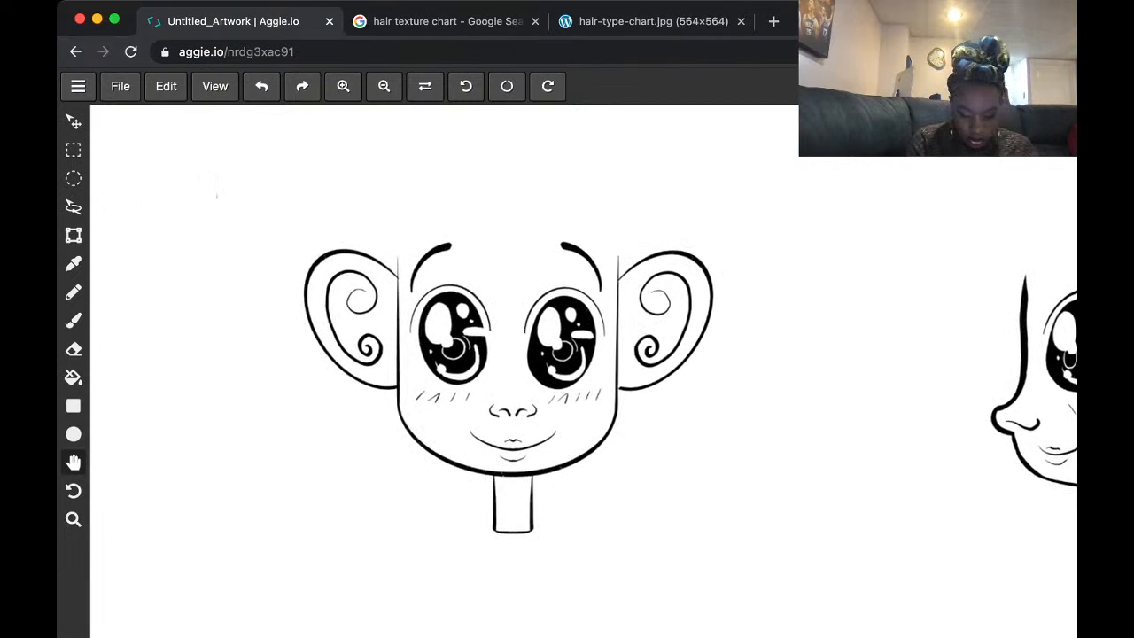
{"action": "key", "text": "b"}
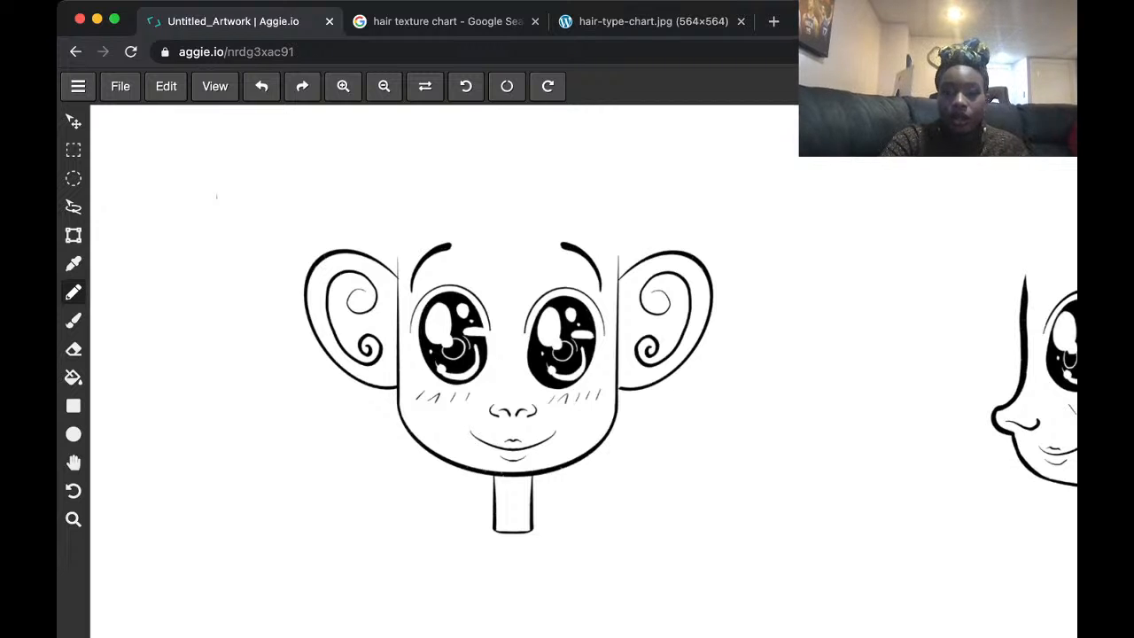
{"action": "left_click", "coordinate": [654, 21]}
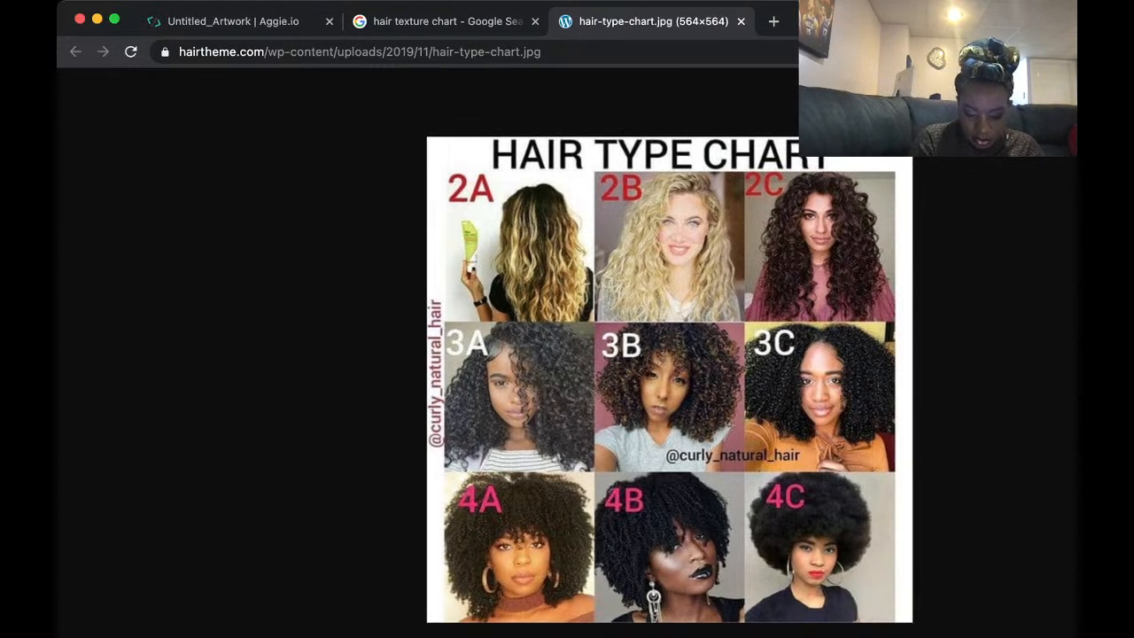
{"action": "key", "text": "ctrl+Tab"}
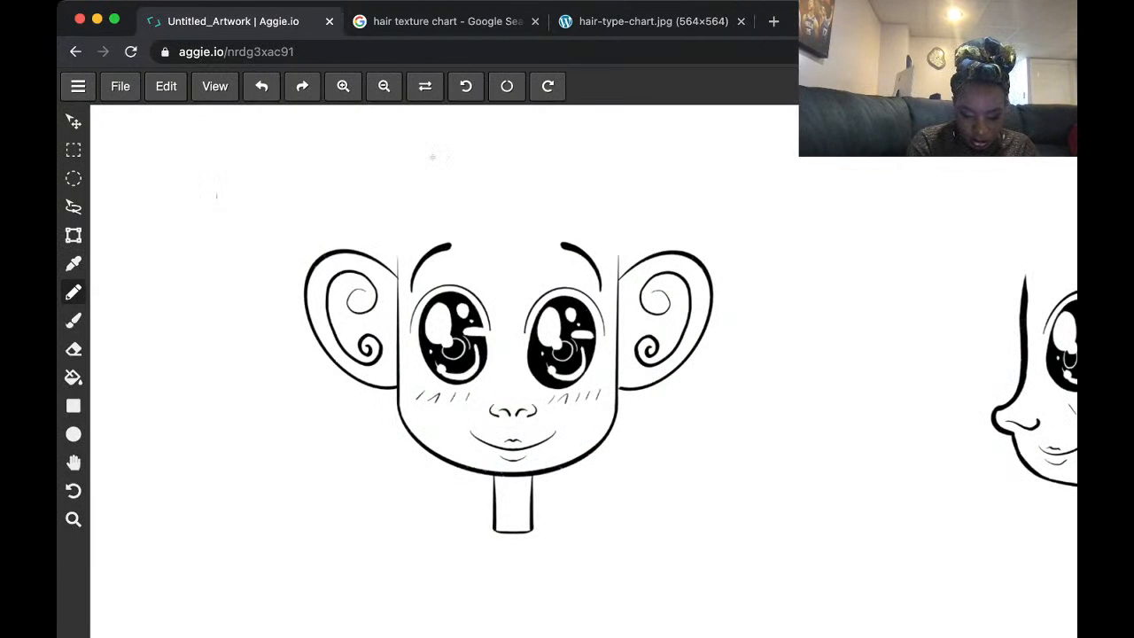
- Sketch a wide, rounded cyan hair silhouette around the front-view head with the Pencil tool, leaving a small dip at the top centre
{"action": "mouse_move", "coordinate": [432, 147]}
{"action": "left_mouse_down"}
{"action": "mouse_move", "coordinate": [404, 155]}
{"action": "mouse_move", "coordinate": [259, 225]}
{"action": "mouse_move", "coordinate": [149, 308]}
{"action": "mouse_move", "coordinate": [221, 539]}
{"action": "left_mouse_up"}
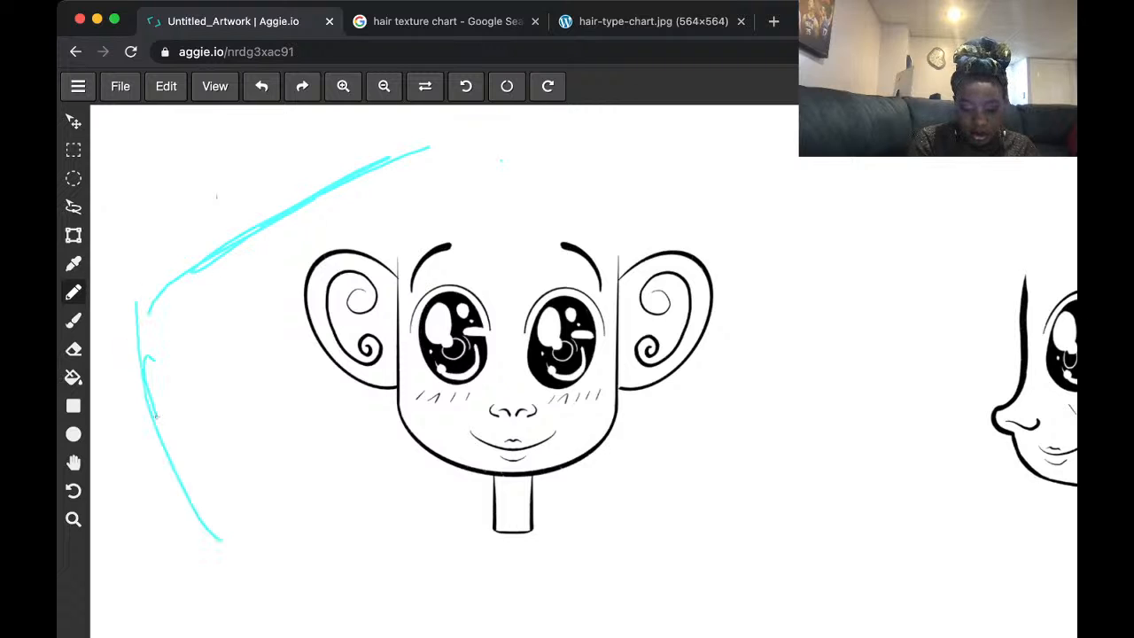
{"action": "left_click_drag", "start_coordinate": [156, 415], "coordinate": [359, 571]}
{"action": "left_click_drag", "start_coordinate": [213, 492], "coordinate": [379, 560]}
{"action": "mouse_move", "coordinate": [442, 144]}
{"action": "left_mouse_down"}
{"action": "mouse_move", "coordinate": [503, 151]}
{"action": "mouse_move", "coordinate": [489, 147]}
{"action": "mouse_move", "coordinate": [572, 136]}
{"action": "mouse_move", "coordinate": [657, 166]}
{"action": "mouse_move", "coordinate": [784, 286]}
{"action": "left_mouse_up"}
{"action": "left_click_drag", "start_coordinate": [687, 188], "coordinate": [873, 298]}
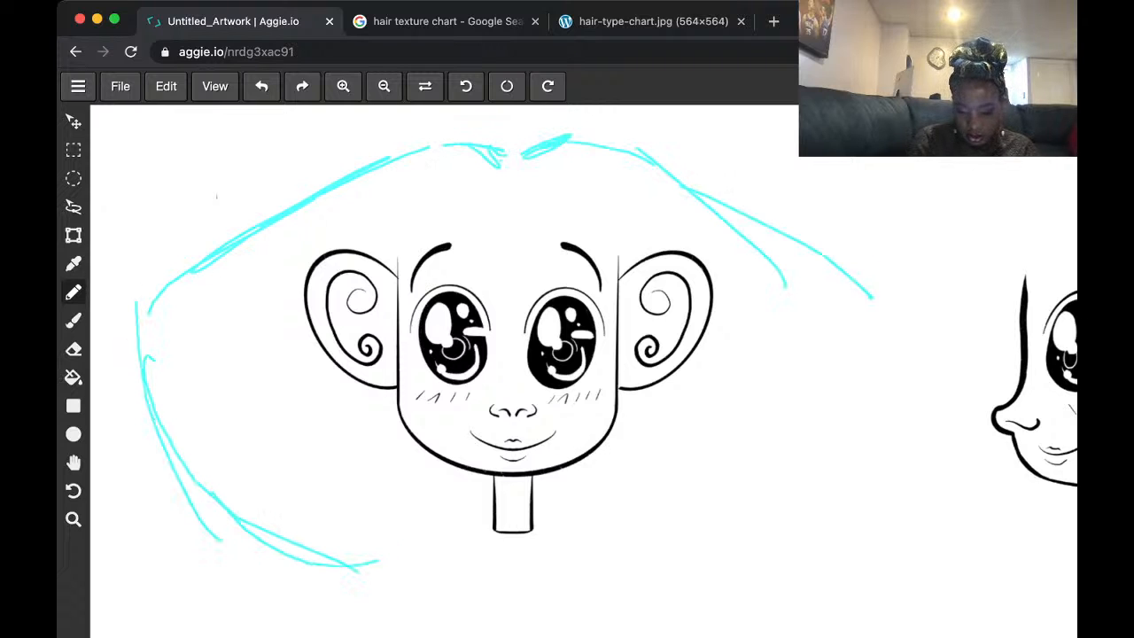
{"action": "mouse_move", "coordinate": [655, 160]}
{"action": "left_mouse_down"}
{"action": "mouse_move", "coordinate": [886, 301]}
{"action": "mouse_move", "coordinate": [882, 312]}
{"action": "left_mouse_up"}
{"action": "mouse_move", "coordinate": [896, 354]}
{"action": "left_mouse_down"}
{"action": "mouse_move", "coordinate": [858, 456]}
{"action": "mouse_move", "coordinate": [805, 507]}
{"action": "mouse_move", "coordinate": [684, 543]}
{"action": "left_mouse_up"}
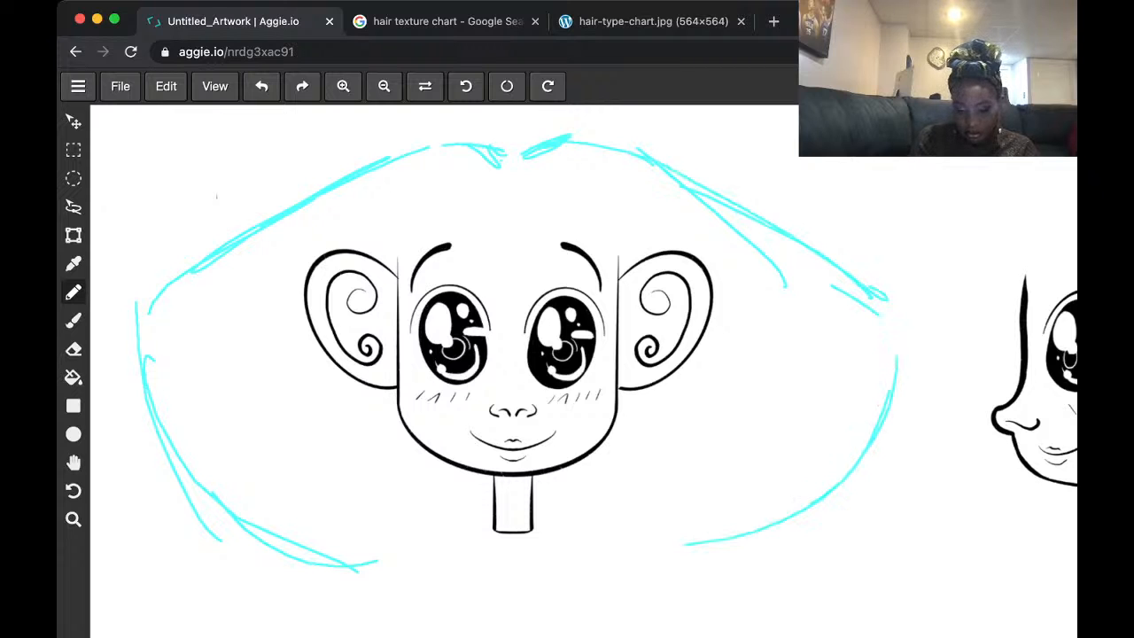
{"action": "mouse_move", "coordinate": [354, 567]}
{"action": "left_mouse_down"}
{"action": "mouse_move", "coordinate": [425, 590]}
{"action": "mouse_move", "coordinate": [789, 530]}
{"action": "left_mouse_up"}
{"action": "left_click_drag", "start_coordinate": [789, 531], "coordinate": [549, 580]}
{"action": "left_click_drag", "start_coordinate": [884, 425], "coordinate": [850, 489]}
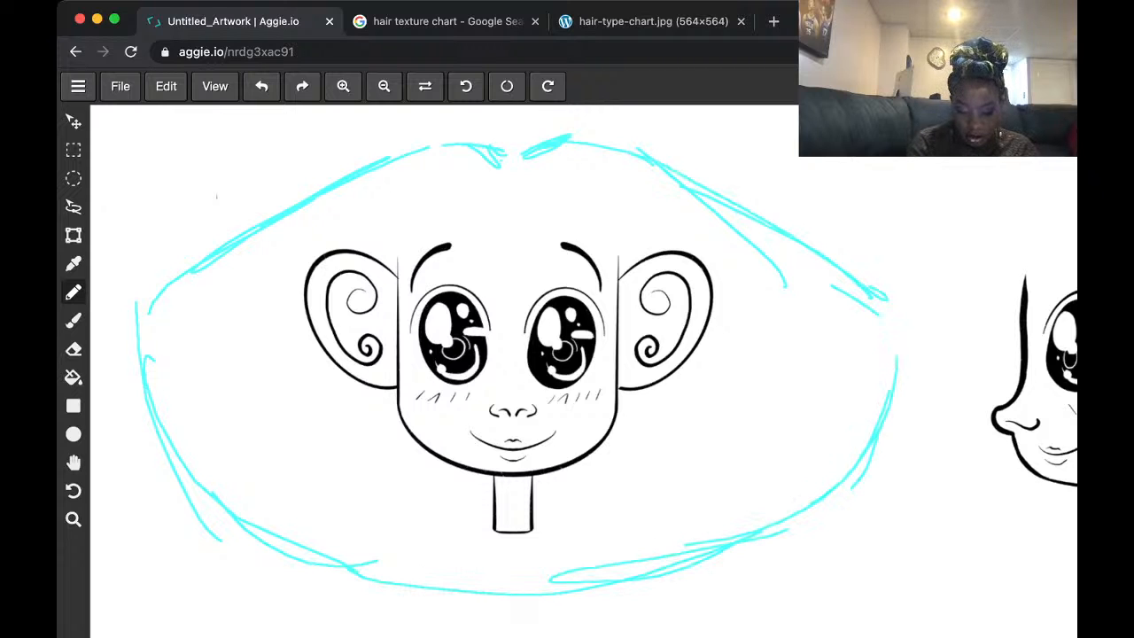
- Try to sketch a cyan hairline across the left half of the forehead and down over the left ear
{"action": "mouse_move", "coordinate": [505, 237]}
{"action": "left_mouse_down"}
{"action": "mouse_move", "coordinate": [448, 277]}
{"action": "mouse_move", "coordinate": [398, 335]}
{"action": "left_mouse_up"}
{"action": "mouse_move", "coordinate": [404, 221]}
{"action": "left_mouse_down"}
{"action": "mouse_move", "coordinate": [381, 310]}
{"action": "mouse_move", "coordinate": [378, 412]}
{"action": "left_mouse_up"}
{"action": "left_click_drag", "start_coordinate": [373, 373], "coordinate": [362, 409]}
{"action": "mouse_move", "coordinate": [369, 388]}
{"action": "left_mouse_down"}
{"action": "mouse_move", "coordinate": [327, 423]}
{"action": "mouse_move", "coordinate": [349, 443]}
{"action": "left_mouse_up"}
{"action": "left_click_drag", "start_coordinate": [357, 433], "coordinate": [380, 430]}
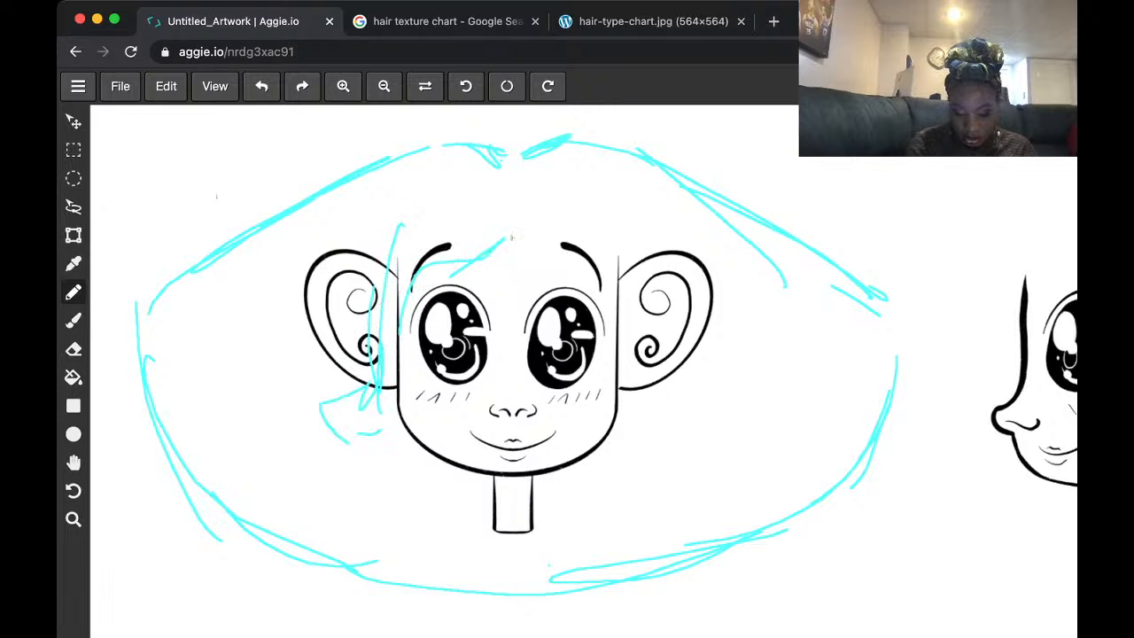
- Try to continue the hairline across the right half of the forehead and over the right ear, adding short accent strokes above the brows
{"action": "left_click_drag", "start_coordinate": [511, 238], "coordinate": [586, 269]}
{"action": "left_click_drag", "start_coordinate": [492, 262], "coordinate": [588, 287]}
{"action": "left_click_drag", "start_coordinate": [580, 271], "coordinate": [643, 372]}
{"action": "left_click_drag", "start_coordinate": [627, 313], "coordinate": [652, 425]}
{"action": "left_click_drag", "start_coordinate": [588, 229], "coordinate": [633, 315]}
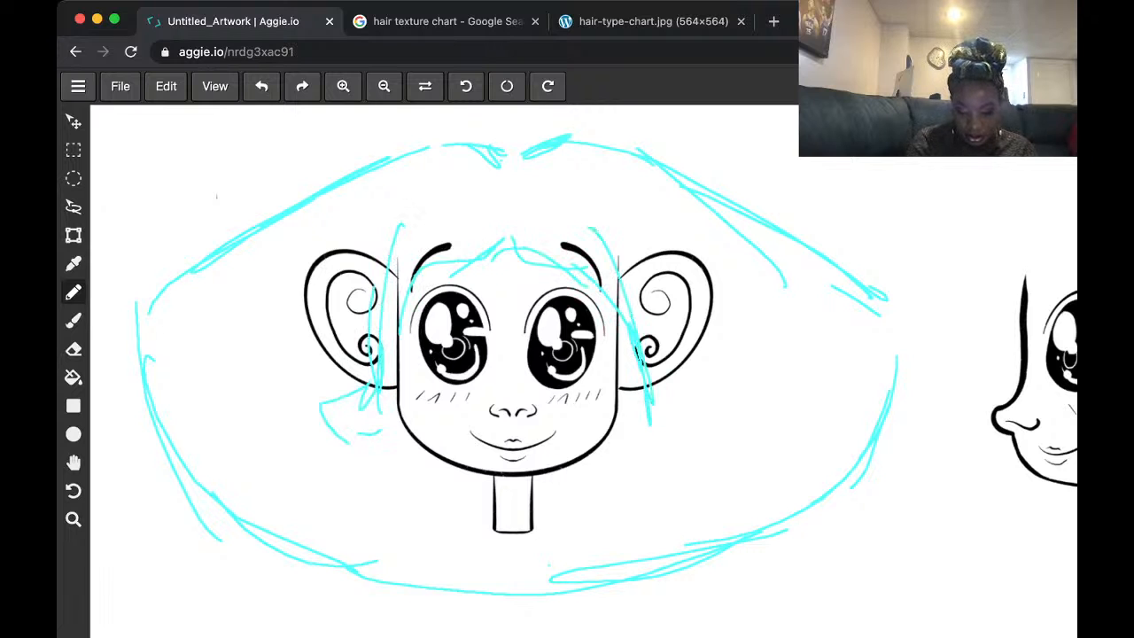
{"action": "left_click_drag", "start_coordinate": [425, 219], "coordinate": [458, 189]}
{"action": "mouse_move", "coordinate": [579, 188]}
{"action": "left_mouse_down"}
{"action": "mouse_move", "coordinate": [601, 216]}
{"action": "mouse_move", "coordinate": [604, 255]}
{"action": "left_mouse_up"}
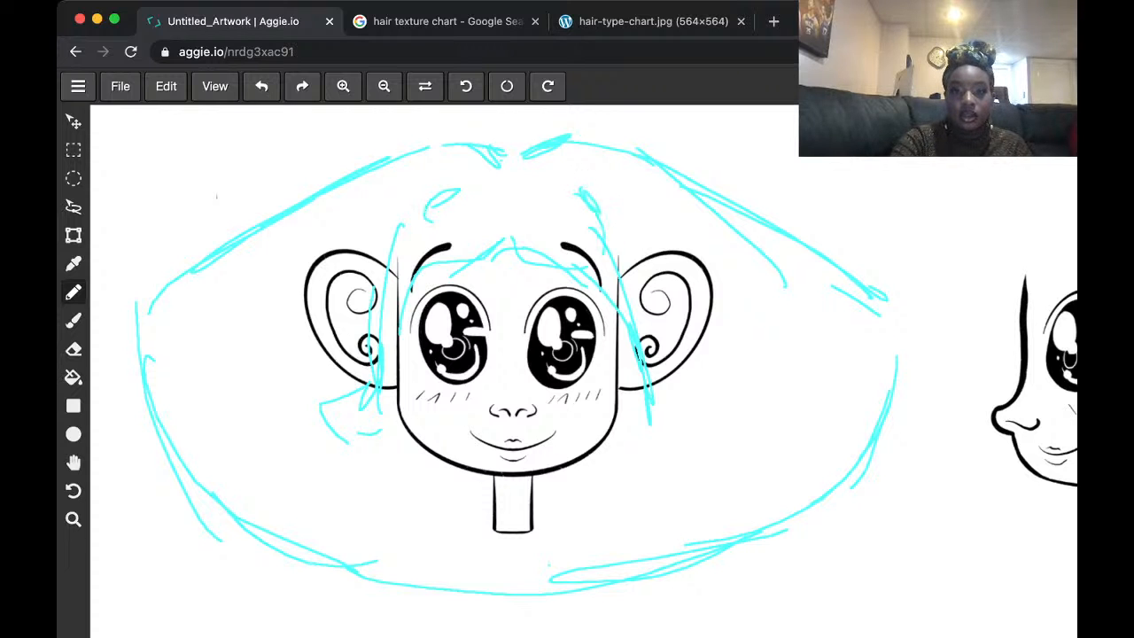
- Compare the sketch with the hair type chart and undo all the hairline strokes inside the silhouette
{"action": "left_click", "coordinate": [653, 21]}
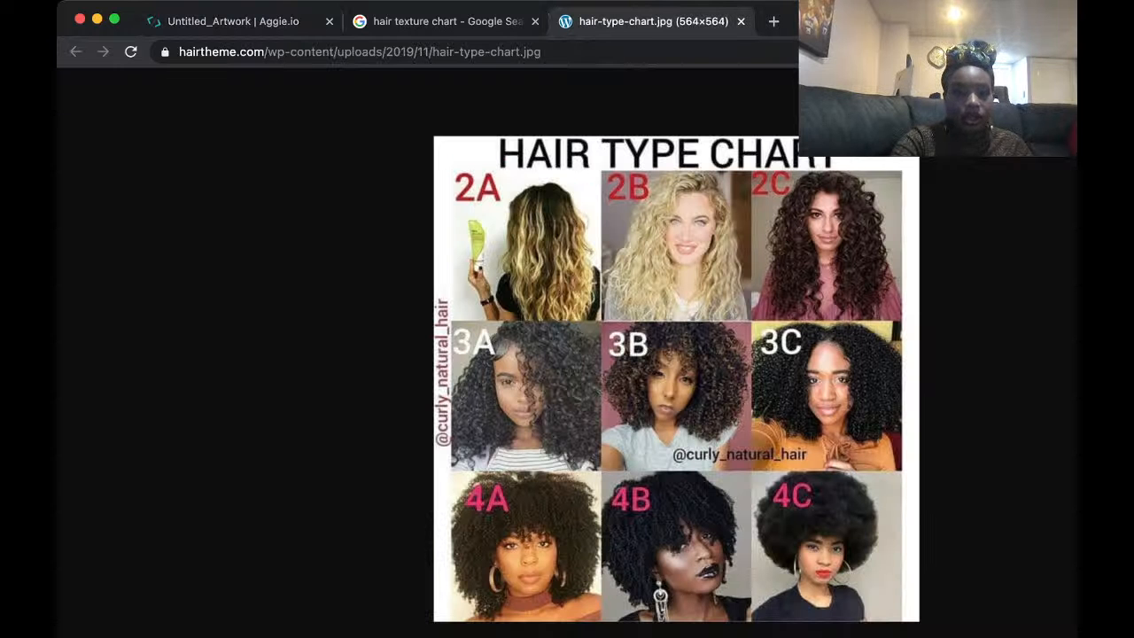
{"action": "left_click", "coordinate": [212, 22]}
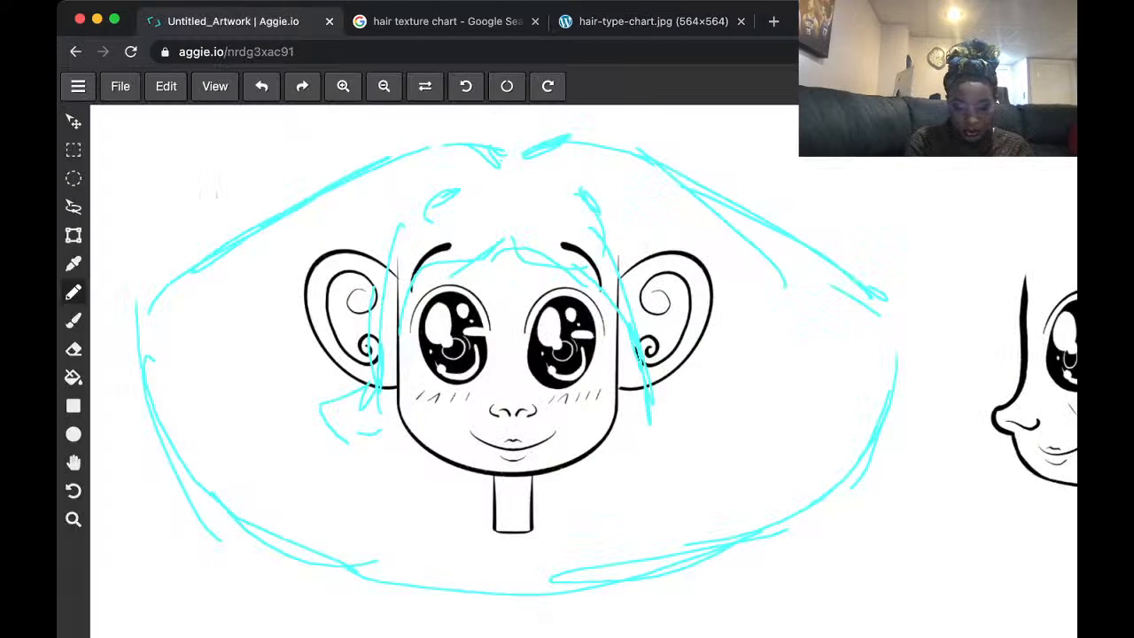
{"action": "key", "text": "ctrl+z"}
{"action": "key", "text": "ctrl+z"}
{"action": "key", "text": "ctrl+z"}
{"action": "key", "text": "ctrl+z"}
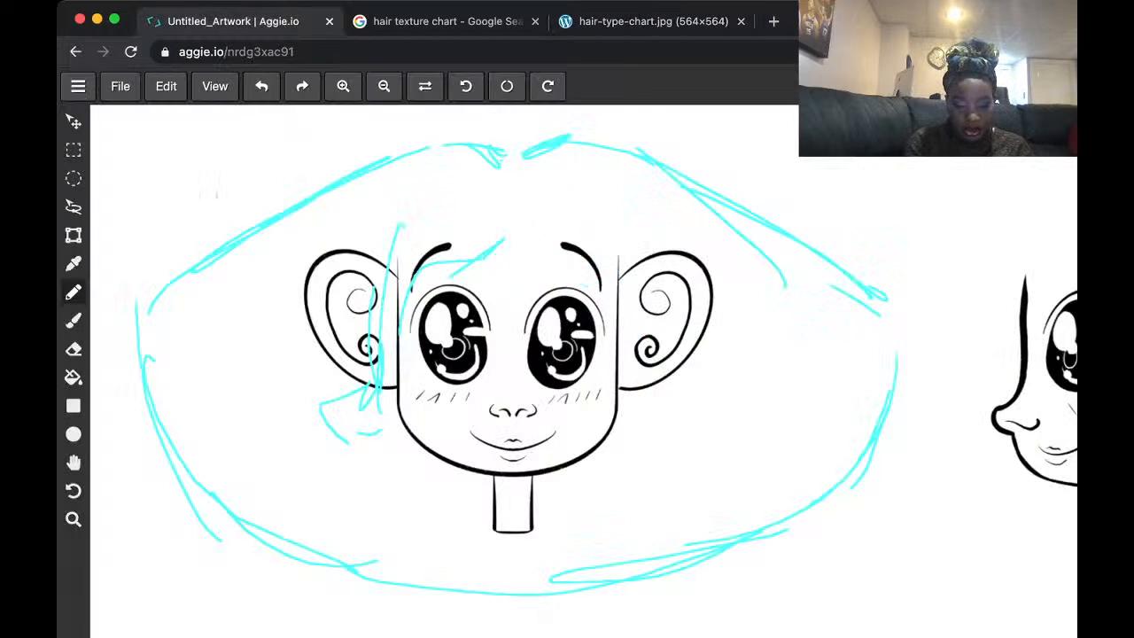
{"action": "key", "text": "super+z"}
{"action": "key", "text": "super+z"}
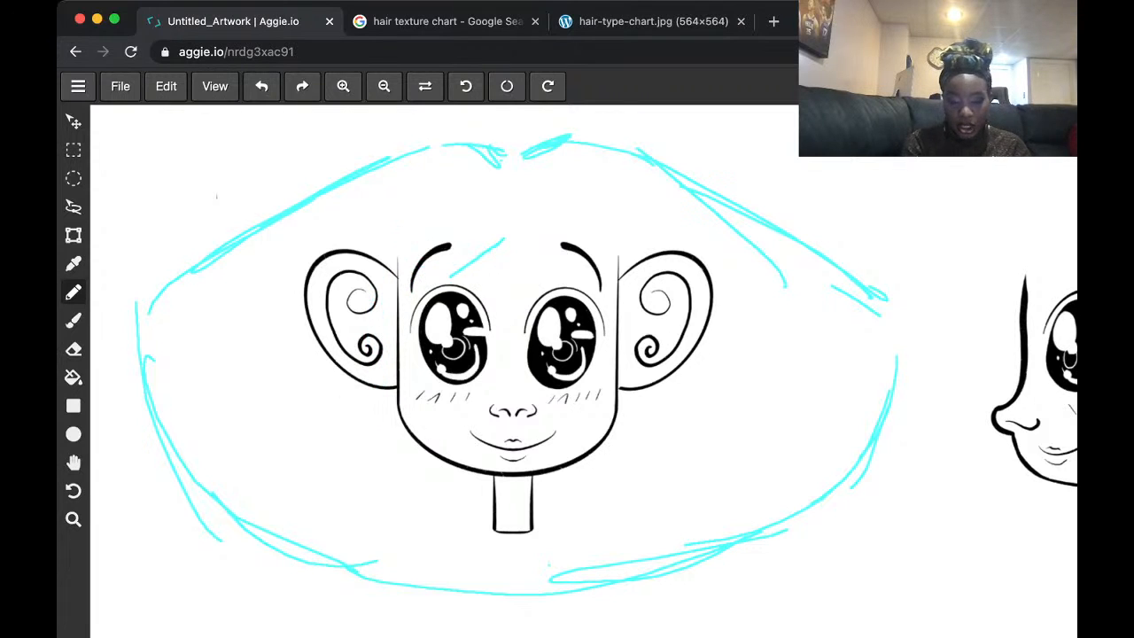
{"action": "key", "text": "super+z"}
- Sketch a cyan hairline with a central peak above the brows, plus a wavy inner hair edge below each ear
{"action": "mouse_move", "coordinate": [518, 207]}
{"action": "left_mouse_down"}
{"action": "mouse_move", "coordinate": [492, 232]}
{"action": "mouse_move", "coordinate": [431, 238]}
{"action": "mouse_move", "coordinate": [392, 274]}
{"action": "left_mouse_up"}
{"action": "mouse_move", "coordinate": [386, 388]}
{"action": "left_mouse_down"}
{"action": "mouse_move", "coordinate": [395, 443]}
{"action": "mouse_move", "coordinate": [382, 507]}
{"action": "mouse_move", "coordinate": [368, 516]}
{"action": "left_mouse_up"}
{"action": "mouse_move", "coordinate": [521, 192]}
{"action": "left_mouse_down"}
{"action": "mouse_move", "coordinate": [614, 269]}
{"action": "mouse_move", "coordinate": [622, 262]}
{"action": "left_mouse_up"}
{"action": "mouse_move", "coordinate": [651, 384]}
{"action": "left_mouse_down"}
{"action": "mouse_move", "coordinate": [655, 439]}
{"action": "mouse_move", "coordinate": [699, 487]}
{"action": "left_mouse_up"}
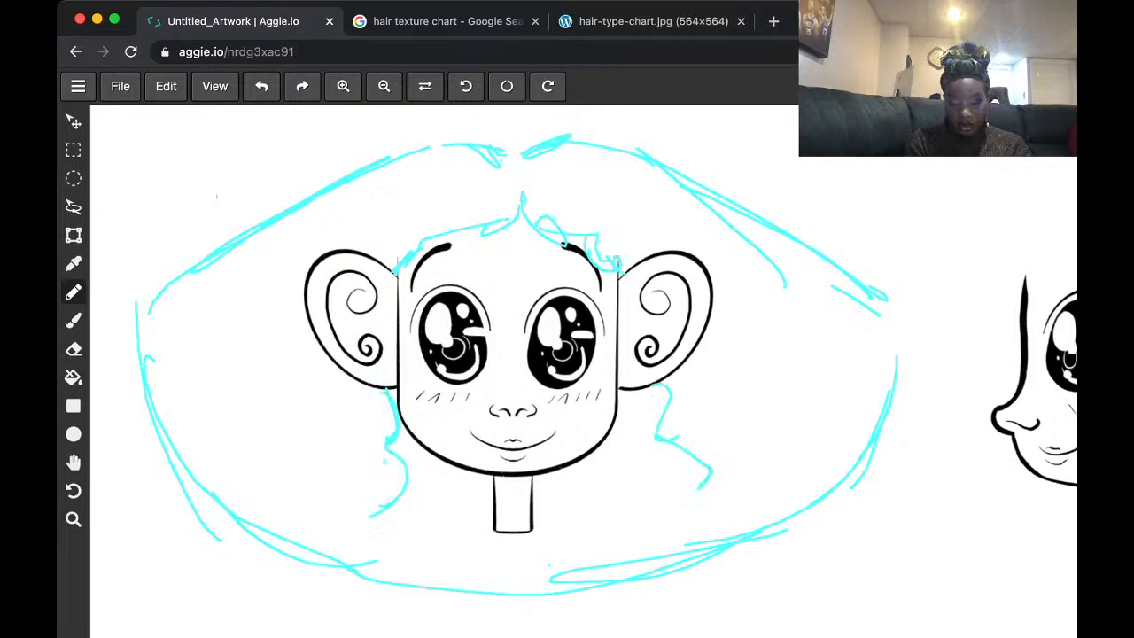
- Try a short dark teal Brush stroke at the centre part of the front-view hair silhouette, and undo it
{"action": "scroll", "coordinate": [852, 354], "scroll_direction": "up", "scroll_amount": 3}
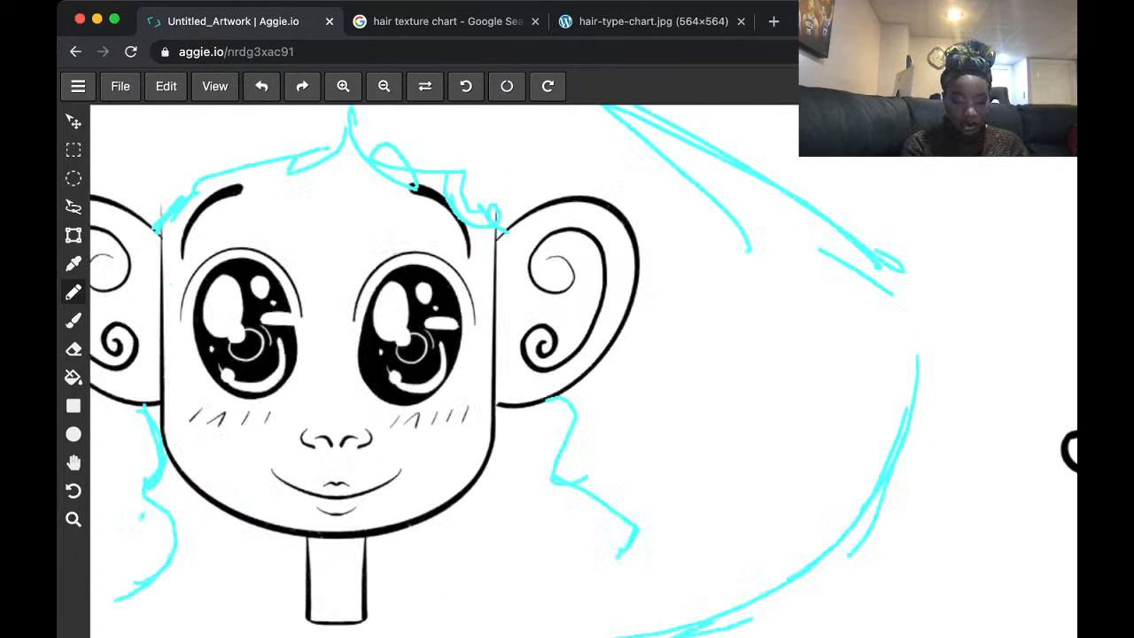
{"action": "scroll", "coordinate": [584, 378], "scroll_direction": "down", "scroll_amount": 5}
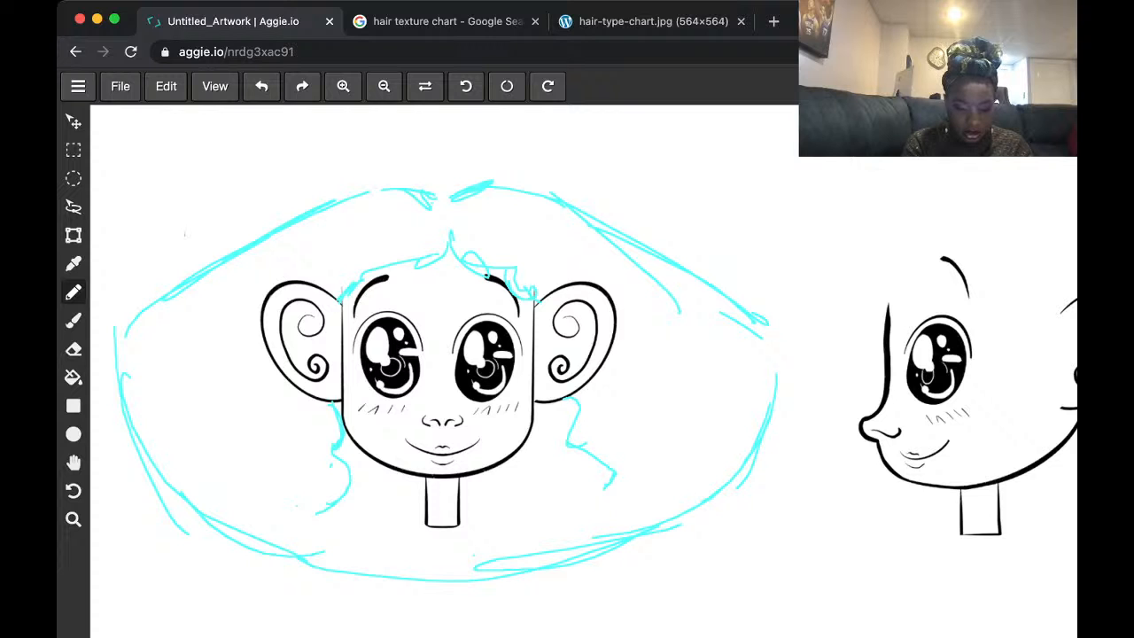
{"action": "key", "text": "super+minus"}
{"action": "key", "text": "super+equal"}
{"action": "key", "text": "super+equal"}
{"action": "key", "text": "super+equal"}
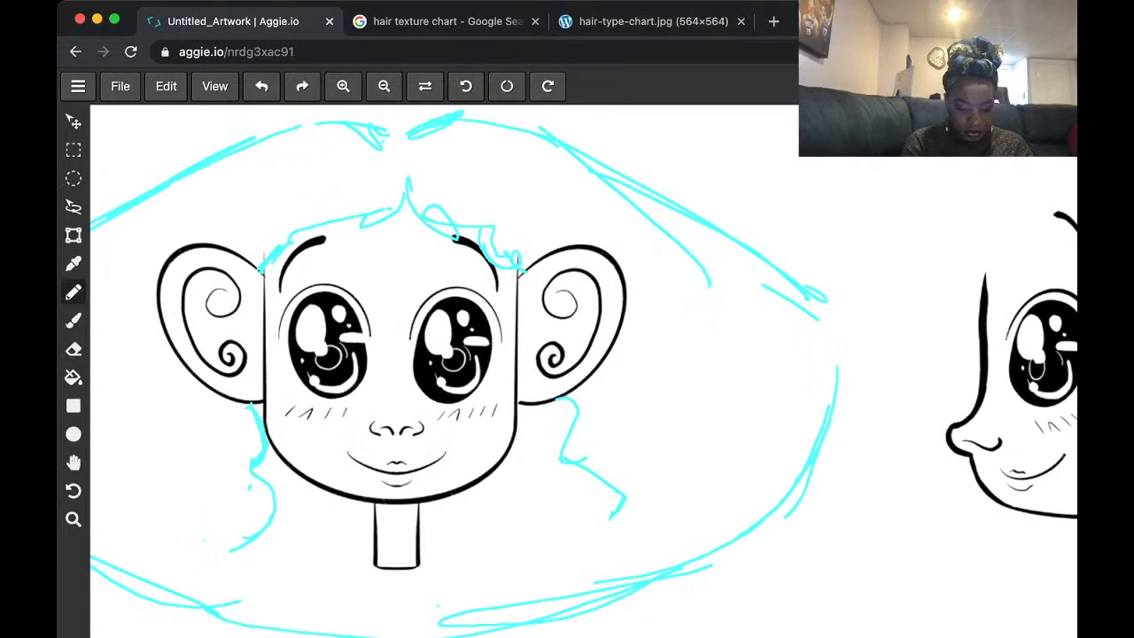
{"action": "key", "text": "space"}
{"action": "left_click_drag", "start_coordinate": [517, 259], "coordinate": [707, 240]}
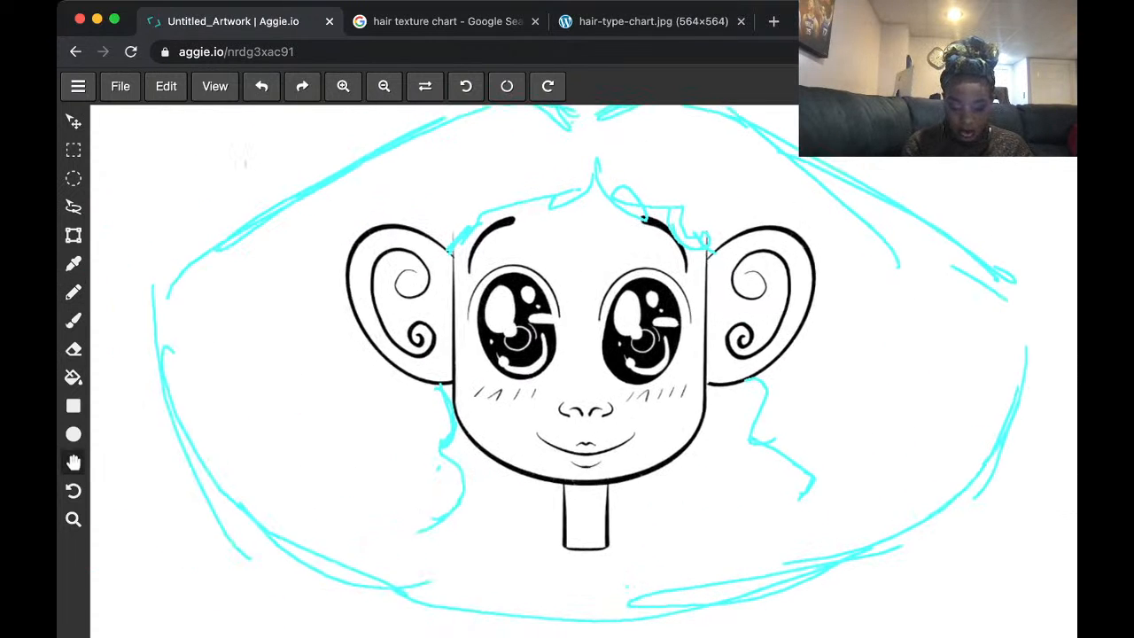
{"action": "left_click_drag", "start_coordinate": [244, 162], "coordinate": [207, 210]}
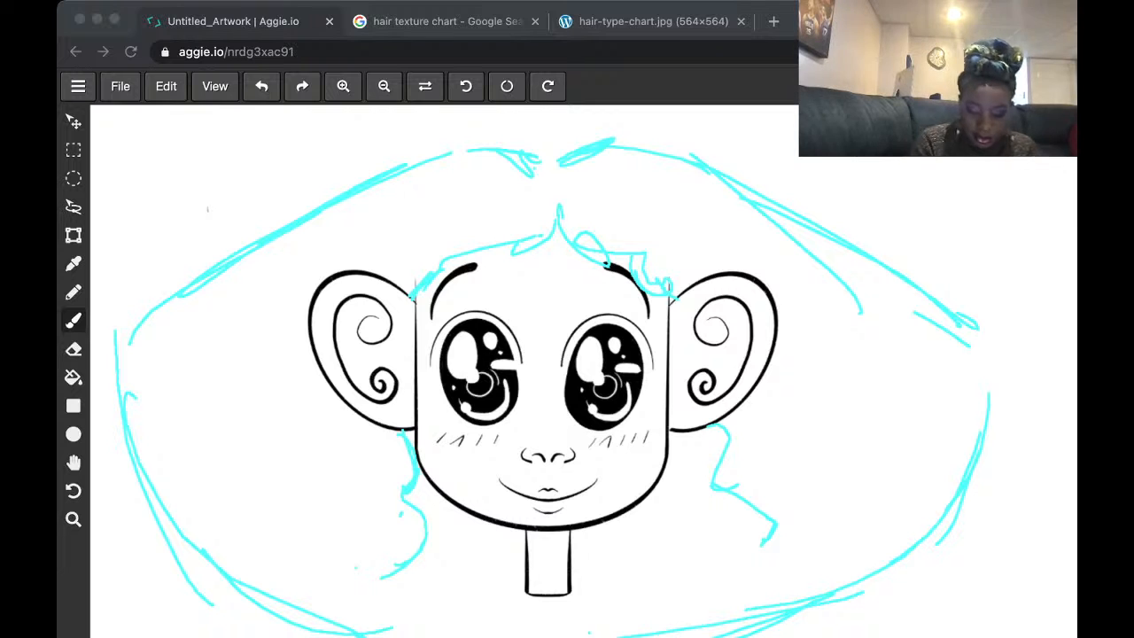
{"action": "left_click", "coordinate": [442, 270]}
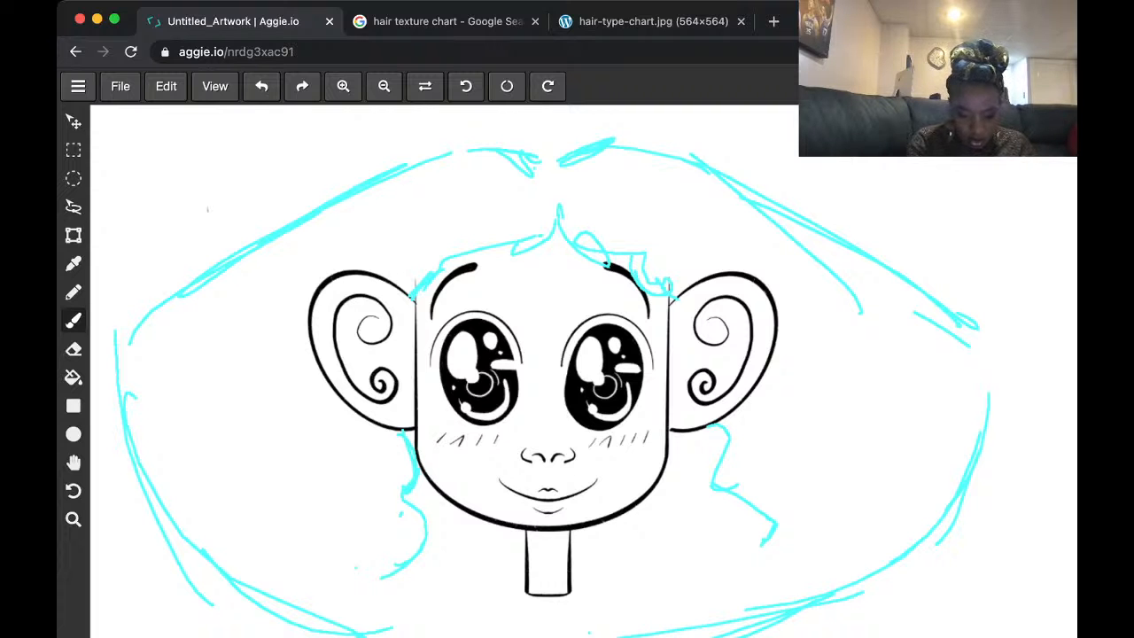
{"action": "key", "text": "super+minus"}
{"action": "key", "text": "super+minus"}
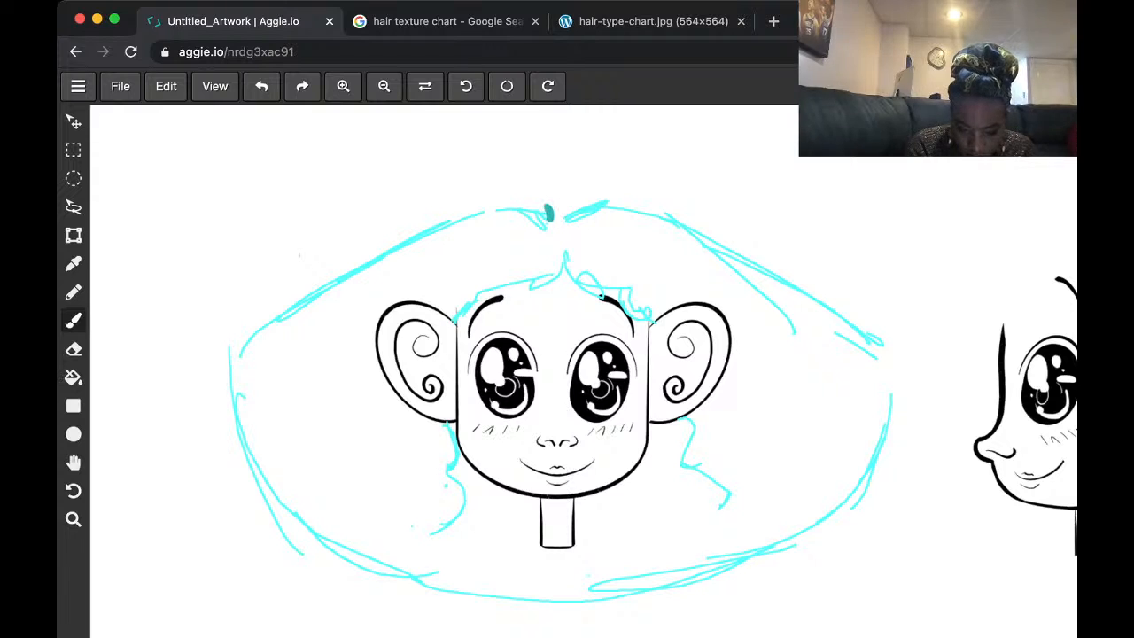
{"action": "left_click_drag", "start_coordinate": [546, 202], "coordinate": [549, 218]}
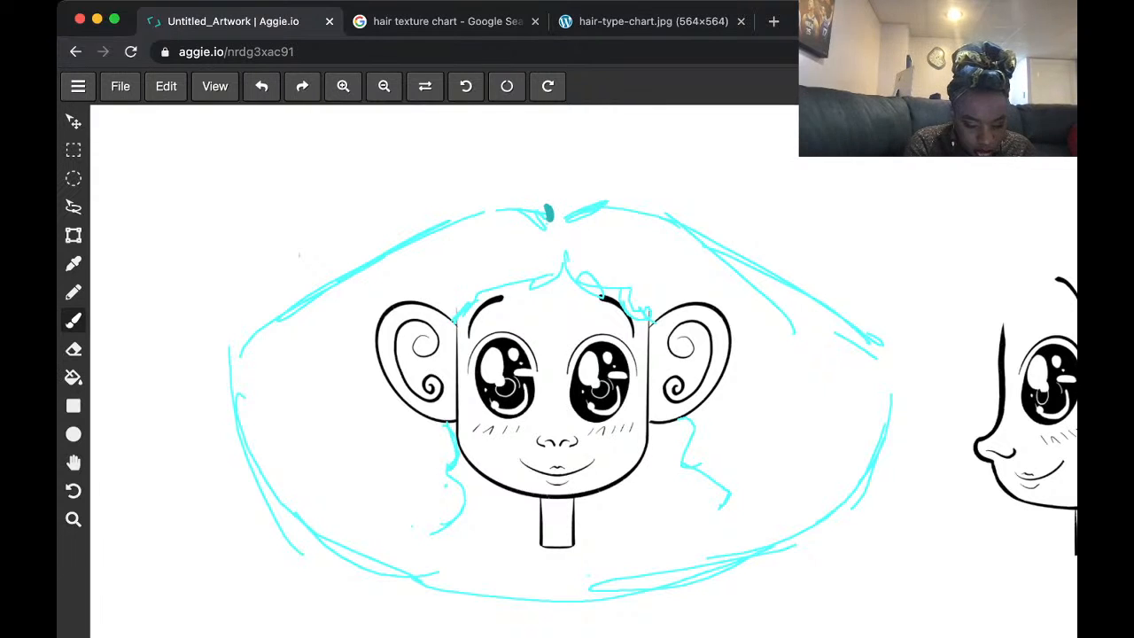
{"action": "key", "text": "super+z"}
- Draw dark teal looping curls with the Pencil tool along the upper-left edge of the cyan hair silhouette, starting from the centre part
{"action": "key", "text": "p"}
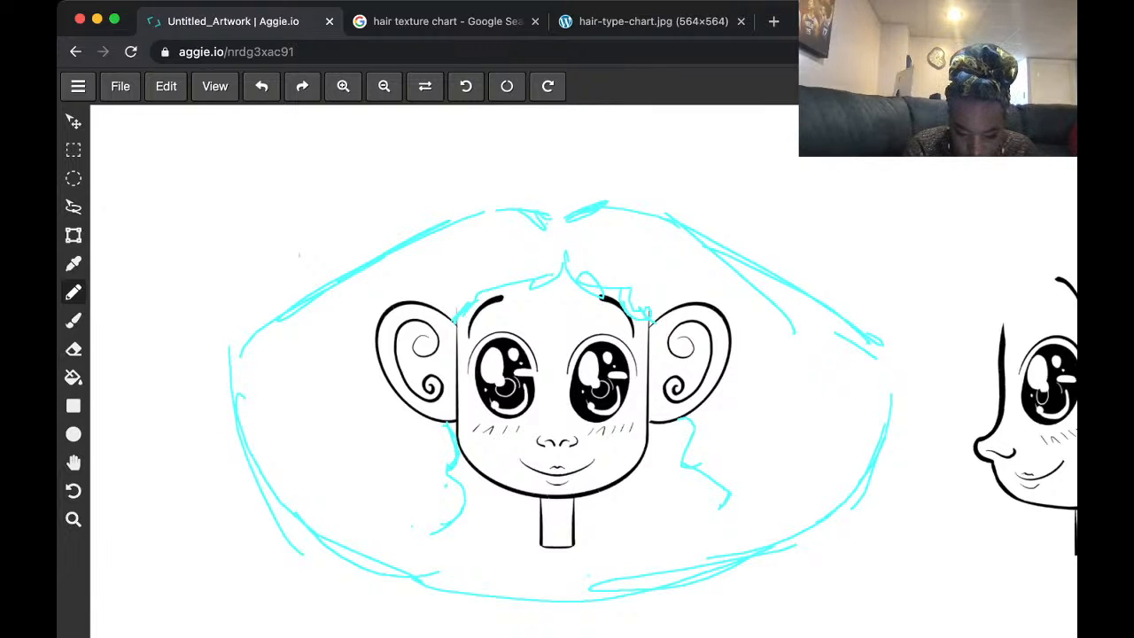
{"action": "mouse_move", "coordinate": [551, 217]}
{"action": "left_mouse_down"}
{"action": "mouse_move", "coordinate": [555, 205]}
{"action": "mouse_move", "coordinate": [540, 204]}
{"action": "mouse_move", "coordinate": [537, 221]}
{"action": "mouse_move", "coordinate": [523, 206]}
{"action": "mouse_move", "coordinate": [498, 219]}
{"action": "mouse_move", "coordinate": [466, 210]}
{"action": "mouse_move", "coordinate": [459, 229]}
{"action": "mouse_move", "coordinate": [404, 235]}
{"action": "mouse_move", "coordinate": [303, 297]}
{"action": "left_mouse_up"}
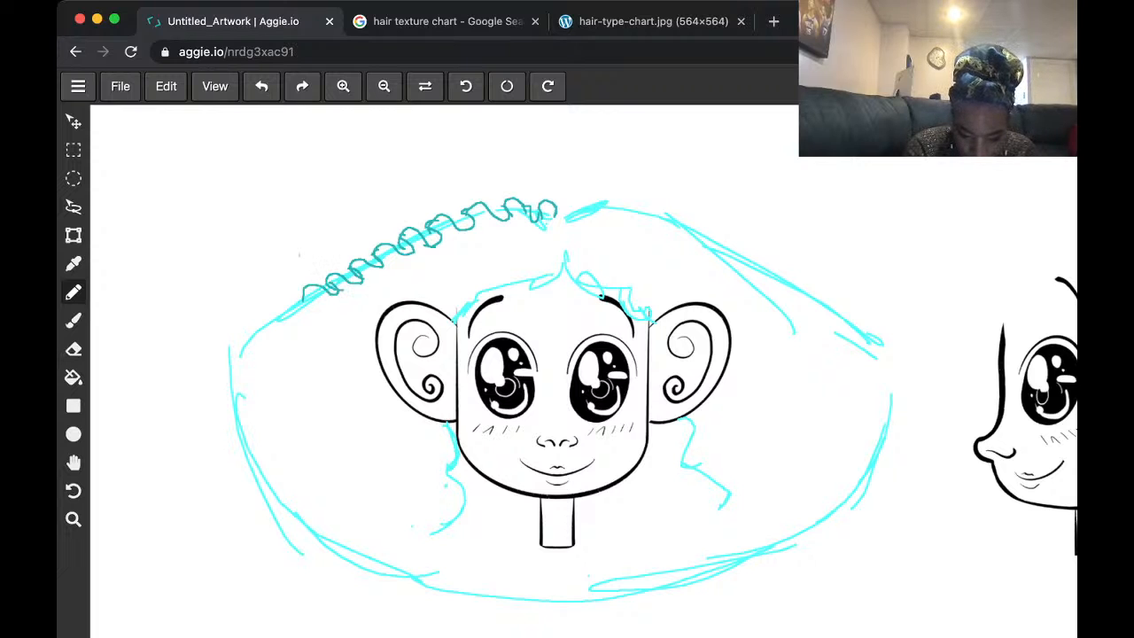
{"action": "mouse_move", "coordinate": [560, 215]}
{"action": "left_mouse_down"}
{"action": "mouse_move", "coordinate": [519, 183]}
{"action": "mouse_move", "coordinate": [469, 186]}
{"action": "mouse_move", "coordinate": [434, 204]}
{"action": "mouse_move", "coordinate": [420, 191]}
{"action": "mouse_move", "coordinate": [375, 199]}
{"action": "mouse_move", "coordinate": [353, 234]}
{"action": "mouse_move", "coordinate": [339, 221]}
{"action": "mouse_move", "coordinate": [354, 232]}
{"action": "mouse_move", "coordinate": [335, 232]}
{"action": "mouse_move", "coordinate": [399, 221]}
{"action": "mouse_move", "coordinate": [396, 203]}
{"action": "mouse_move", "coordinate": [421, 212]}
{"action": "mouse_move", "coordinate": [425, 200]}
{"action": "mouse_move", "coordinate": [441, 216]}
{"action": "mouse_move", "coordinate": [473, 203]}
{"action": "left_mouse_up"}
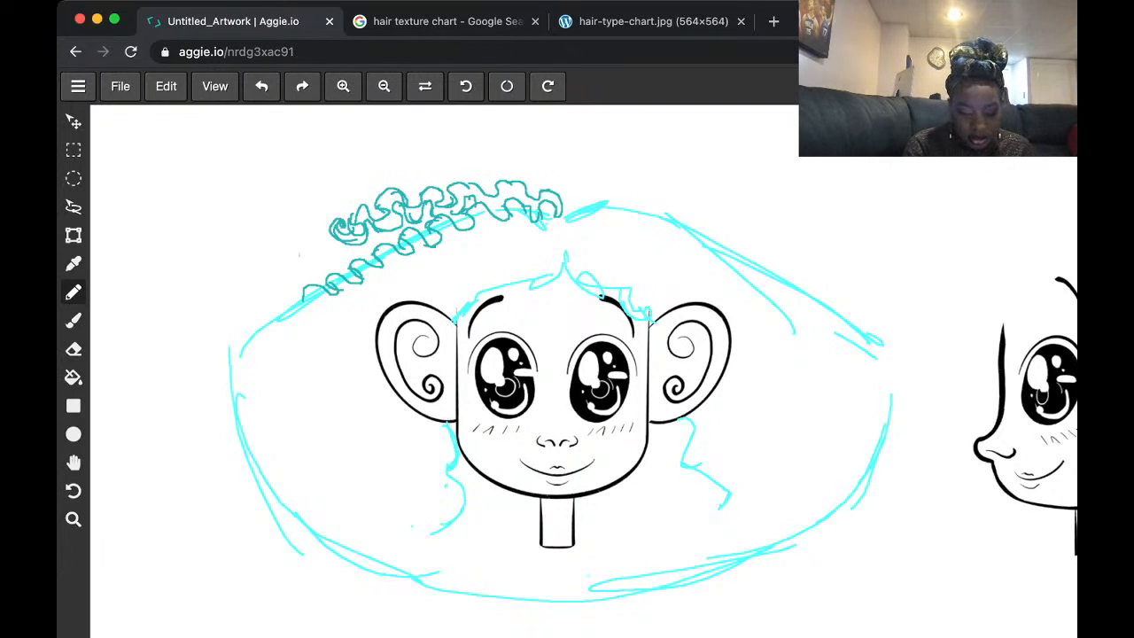
{"action": "mouse_move", "coordinate": [388, 236]}
{"action": "left_mouse_down"}
{"action": "mouse_move", "coordinate": [300, 273]}
{"action": "mouse_move", "coordinate": [303, 253]}
{"action": "mouse_move", "coordinate": [290, 269]}
{"action": "mouse_move", "coordinate": [347, 266]}
{"action": "left_mouse_up"}
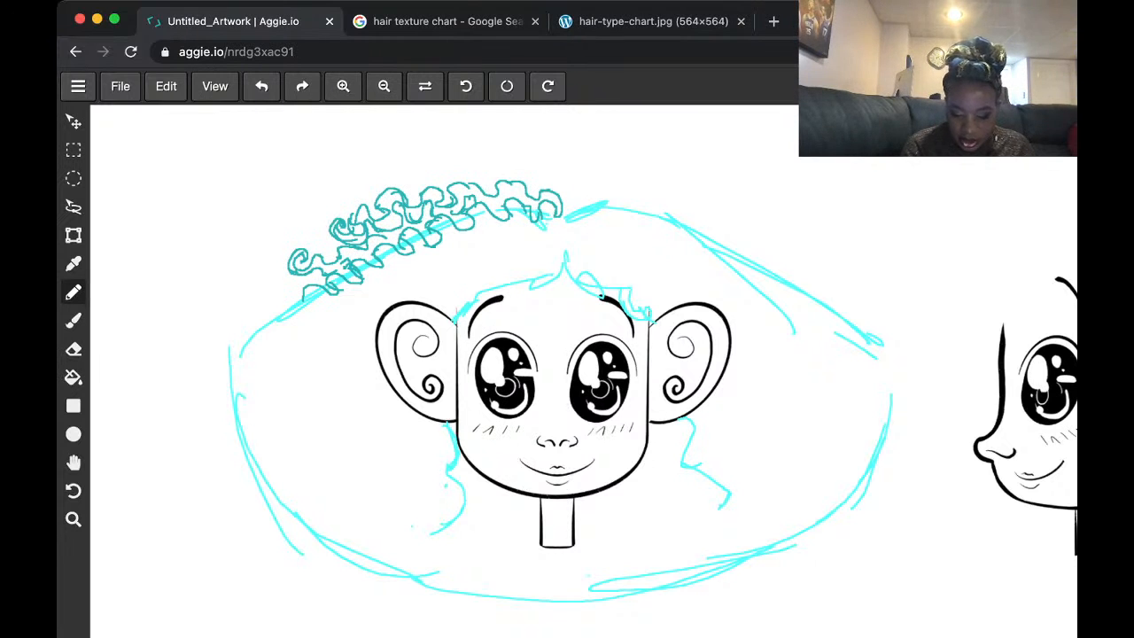
- Draw dark teal curls along the silhouette's upper-left edge out to a spiral at its far end, and along the left half of the hairline
{"action": "mouse_move", "coordinate": [555, 216]}
{"action": "left_mouse_down"}
{"action": "mouse_move", "coordinate": [520, 213]}
{"action": "mouse_move", "coordinate": [542, 212]}
{"action": "mouse_move", "coordinate": [451, 243]}
{"action": "left_mouse_up"}
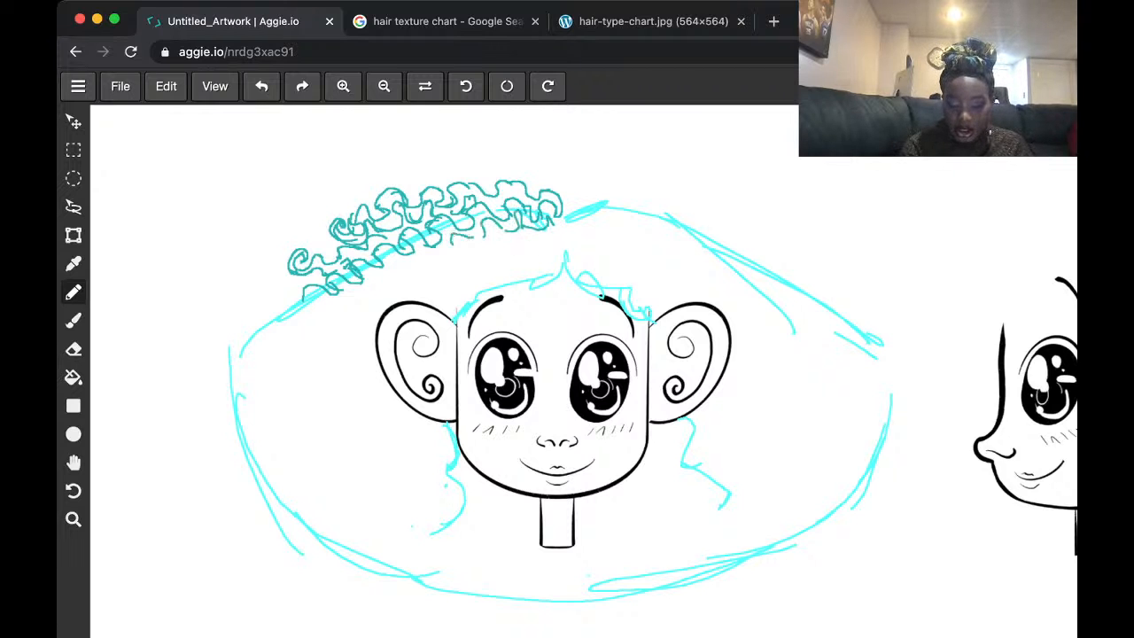
{"action": "mouse_move", "coordinate": [563, 213]}
{"action": "left_mouse_down"}
{"action": "mouse_move", "coordinate": [620, 193]}
{"action": "mouse_move", "coordinate": [683, 207]}
{"action": "mouse_move", "coordinate": [671, 203]}
{"action": "mouse_move", "coordinate": [680, 193]}
{"action": "mouse_move", "coordinate": [689, 220]}
{"action": "left_mouse_up"}
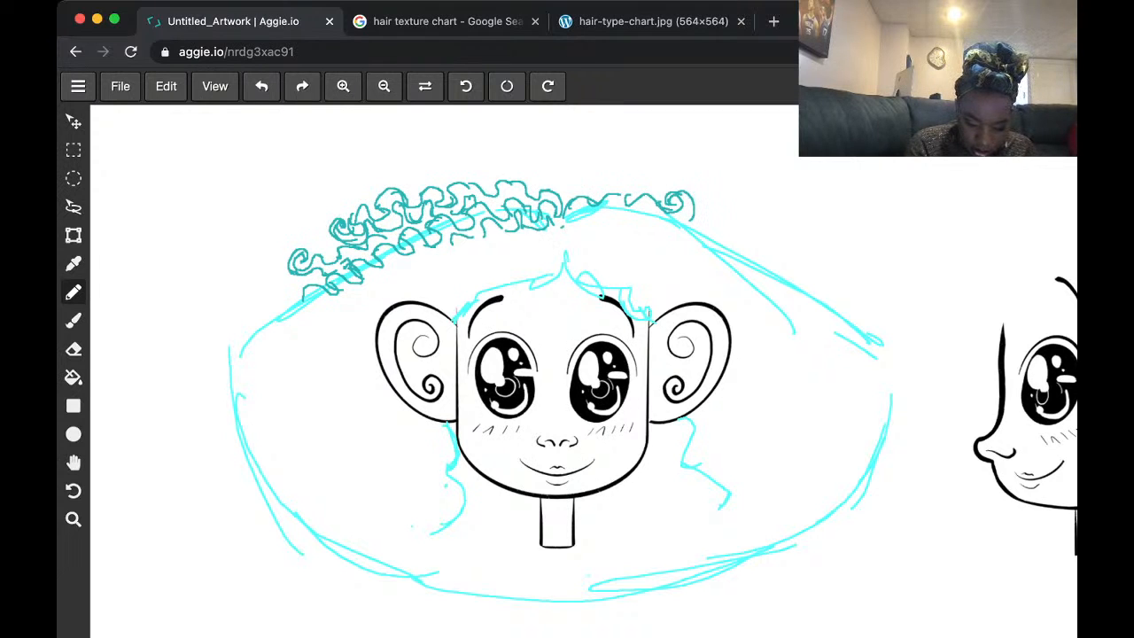
{"action": "mouse_move", "coordinate": [301, 292]}
{"action": "left_mouse_down"}
{"action": "mouse_move", "coordinate": [274, 324]}
{"action": "mouse_move", "coordinate": [212, 354]}
{"action": "mouse_move", "coordinate": [230, 370]}
{"action": "mouse_move", "coordinate": [282, 320]}
{"action": "mouse_move", "coordinate": [289, 342]}
{"action": "mouse_move", "coordinate": [316, 316]}
{"action": "mouse_move", "coordinate": [306, 300]}
{"action": "mouse_move", "coordinate": [342, 303]}
{"action": "mouse_move", "coordinate": [388, 275]}
{"action": "mouse_move", "coordinate": [389, 261]}
{"action": "mouse_move", "coordinate": [417, 248]}
{"action": "mouse_move", "coordinate": [448, 256]}
{"action": "mouse_move", "coordinate": [453, 243]}
{"action": "left_mouse_up"}
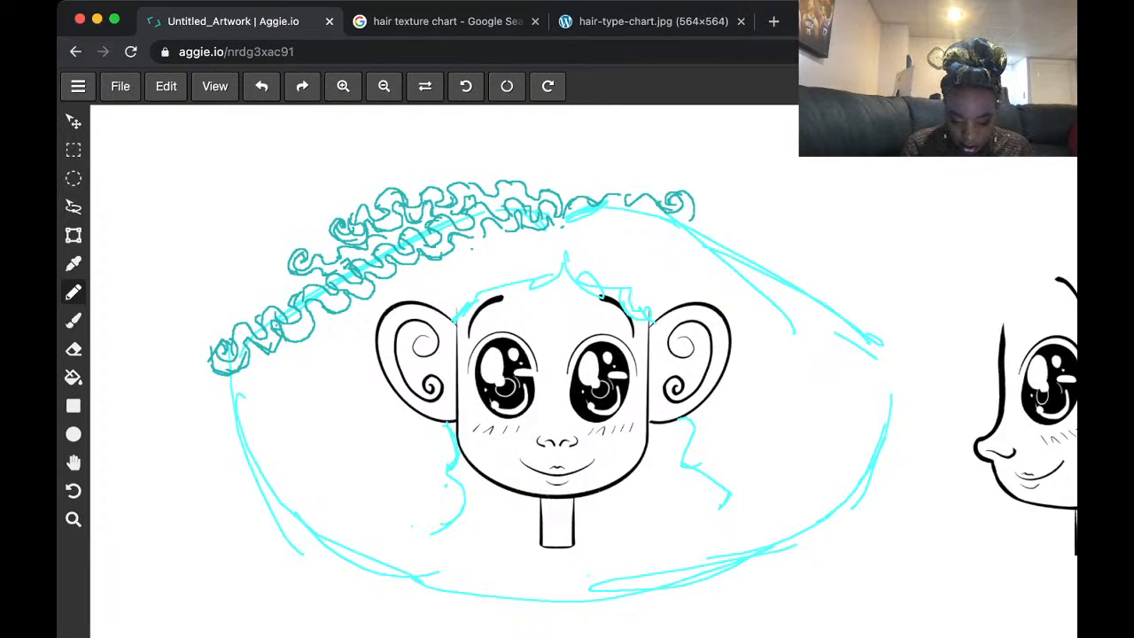
{"action": "mouse_move", "coordinate": [563, 248]}
{"action": "left_mouse_down"}
{"action": "mouse_move", "coordinate": [540, 285]}
{"action": "mouse_move", "coordinate": [526, 277]}
{"action": "mouse_move", "coordinate": [510, 290]}
{"action": "mouse_move", "coordinate": [501, 278]}
{"action": "mouse_move", "coordinate": [459, 304]}
{"action": "mouse_move", "coordinate": [453, 338]}
{"action": "mouse_move", "coordinate": [543, 264]}
{"action": "mouse_move", "coordinate": [514, 285]}
{"action": "mouse_move", "coordinate": [513, 262]}
{"action": "mouse_move", "coordinate": [441, 310]}
{"action": "left_mouse_up"}
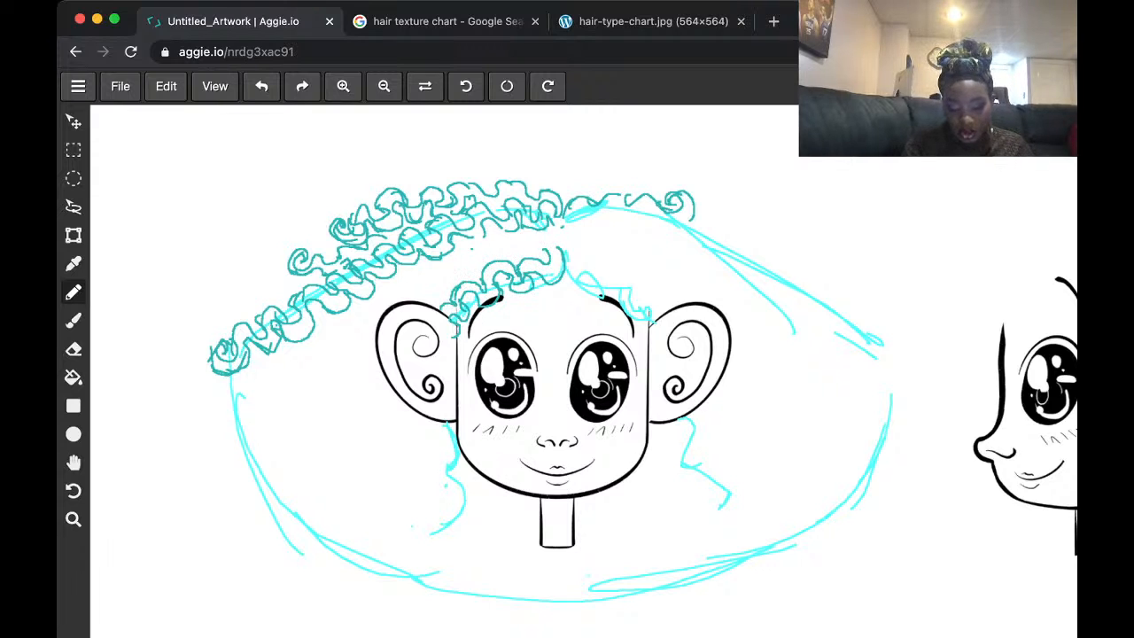
{"action": "left_click_drag", "start_coordinate": [547, 253], "coordinate": [560, 252]}
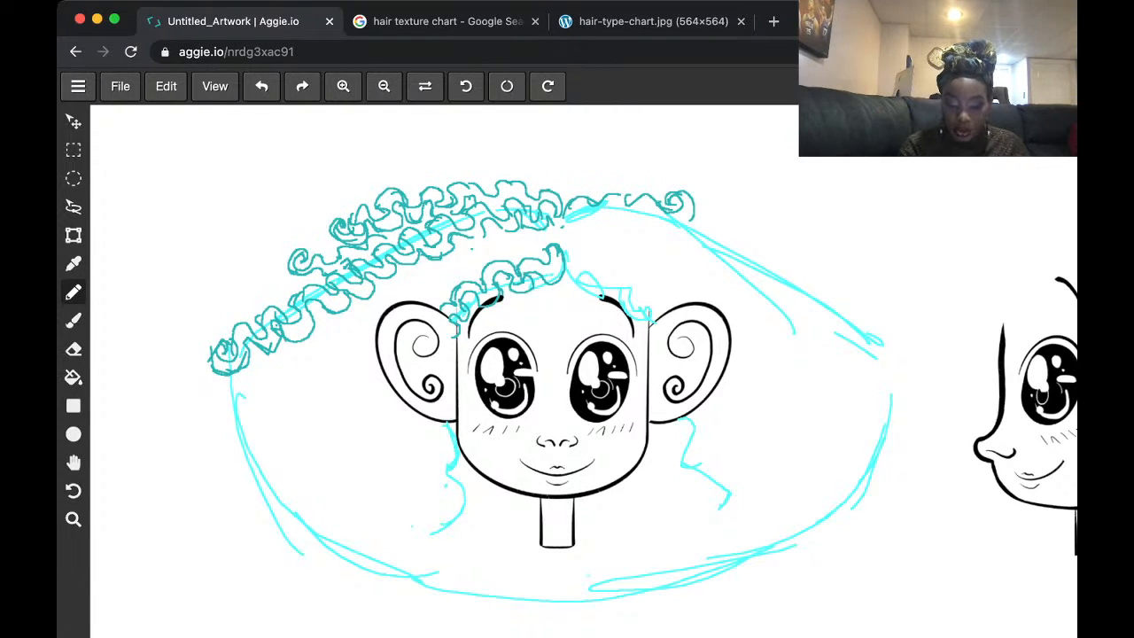
- Draw wavy curl rows from the centre part along the silhouette's upper-right edge, and add curls above the left half of the hairline
{"action": "mouse_move", "coordinate": [567, 219]}
{"action": "left_mouse_down"}
{"action": "mouse_move", "coordinate": [650, 209]}
{"action": "mouse_move", "coordinate": [681, 227]}
{"action": "mouse_move", "coordinate": [694, 205]}
{"action": "mouse_move", "coordinate": [710, 237]}
{"action": "mouse_move", "coordinate": [744, 244]}
{"action": "mouse_move", "coordinate": [758, 274]}
{"action": "mouse_move", "coordinate": [853, 326]}
{"action": "left_mouse_up"}
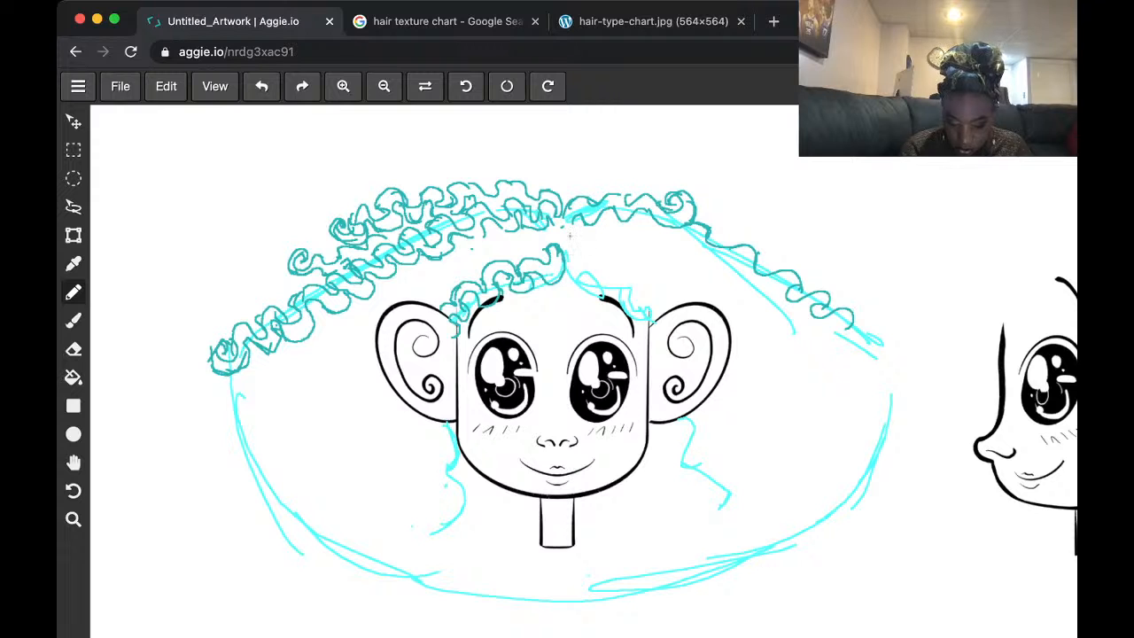
{"action": "mouse_move", "coordinate": [569, 235]}
{"action": "left_mouse_down"}
{"action": "mouse_move", "coordinate": [645, 226]}
{"action": "mouse_move", "coordinate": [664, 239]}
{"action": "left_mouse_up"}
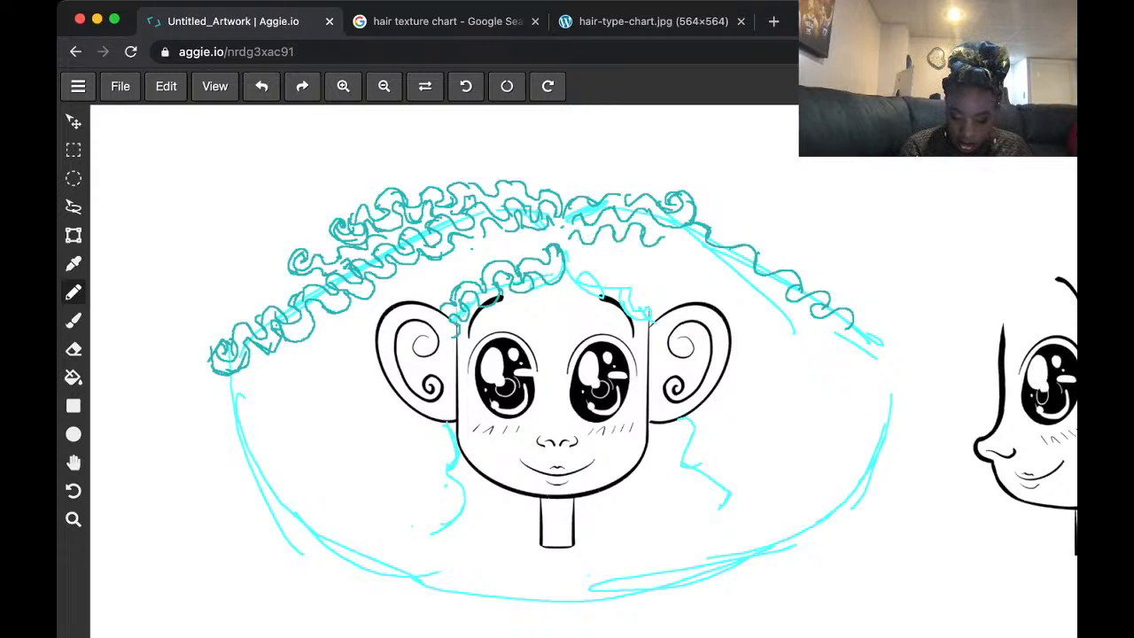
{"action": "left_click_drag", "start_coordinate": [554, 226], "coordinate": [414, 291]}
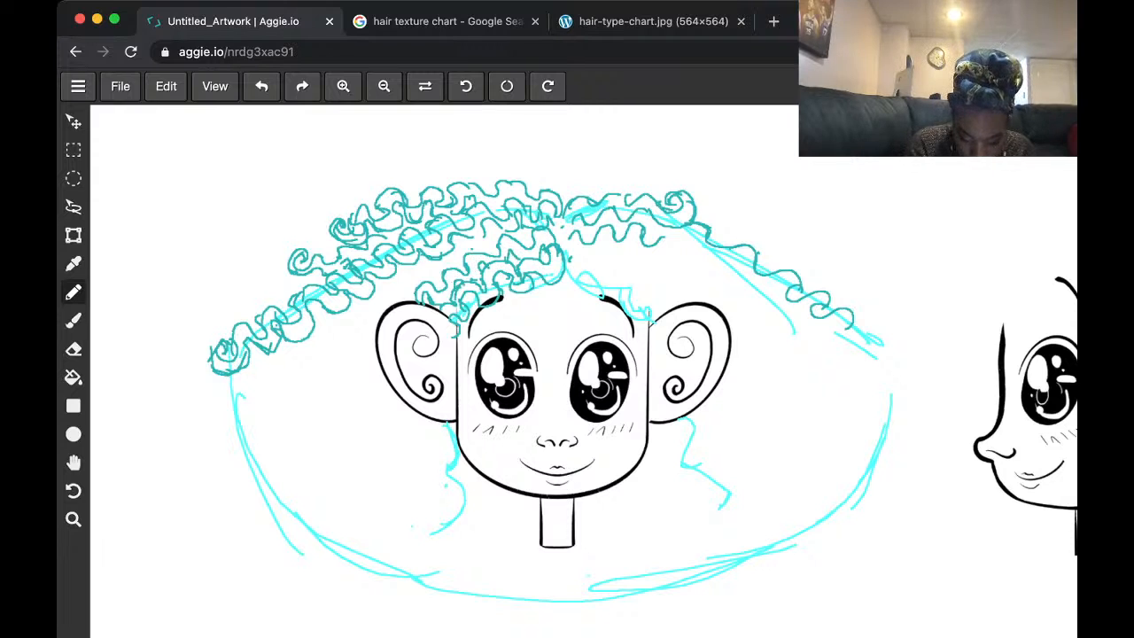
- Draw three long curly locks with spiral ends: below the left ear, beside the neck, and slanting outward from the left ear
{"action": "mouse_move", "coordinate": [443, 420]}
{"action": "left_mouse_down"}
{"action": "mouse_move", "coordinate": [424, 451]}
{"action": "mouse_move", "coordinate": [436, 577]}
{"action": "mouse_move", "coordinate": [416, 595]}
{"action": "mouse_move", "coordinate": [402, 584]}
{"action": "mouse_move", "coordinate": [414, 607]}
{"action": "mouse_move", "coordinate": [452, 551]}
{"action": "mouse_move", "coordinate": [453, 527]}
{"action": "mouse_move", "coordinate": [434, 530]}
{"action": "mouse_move", "coordinate": [455, 498]}
{"action": "mouse_move", "coordinate": [445, 465]}
{"action": "mouse_move", "coordinate": [460, 450]}
{"action": "left_mouse_up"}
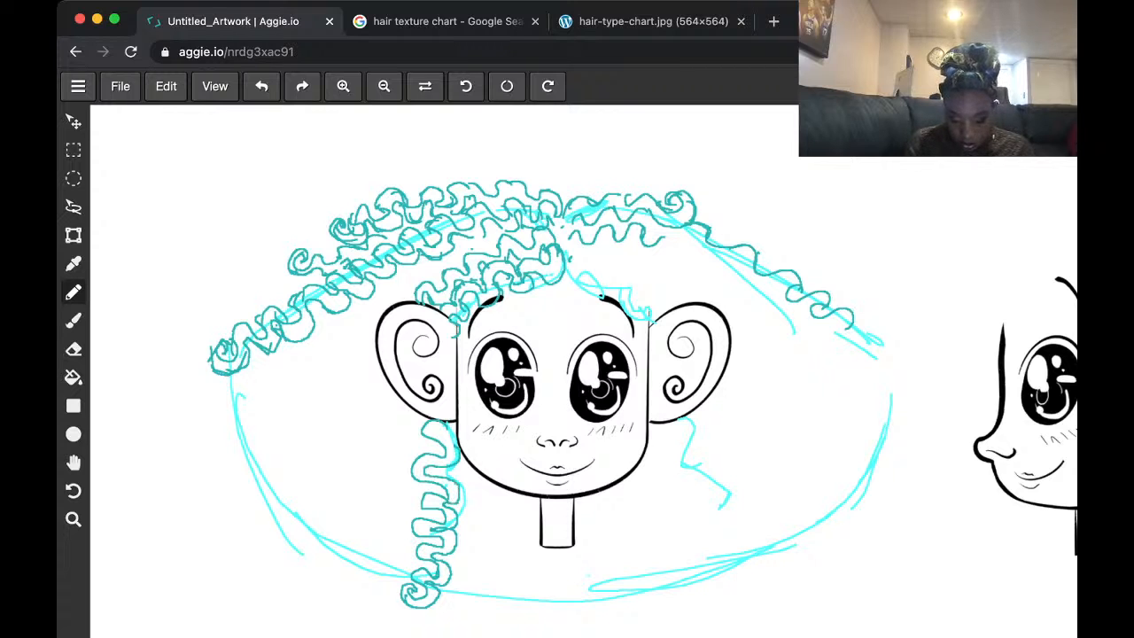
{"action": "mouse_move", "coordinate": [532, 503]}
{"action": "left_mouse_down"}
{"action": "mouse_move", "coordinate": [522, 550]}
{"action": "mouse_move", "coordinate": [493, 564]}
{"action": "mouse_move", "coordinate": [516, 577]}
{"action": "mouse_move", "coordinate": [528, 608]}
{"action": "mouse_move", "coordinate": [509, 617]}
{"action": "mouse_move", "coordinate": [513, 631]}
{"action": "mouse_move", "coordinate": [489, 620]}
{"action": "mouse_move", "coordinate": [480, 546]}
{"action": "mouse_move", "coordinate": [493, 508]}
{"action": "mouse_move", "coordinate": [516, 492]}
{"action": "left_mouse_up"}
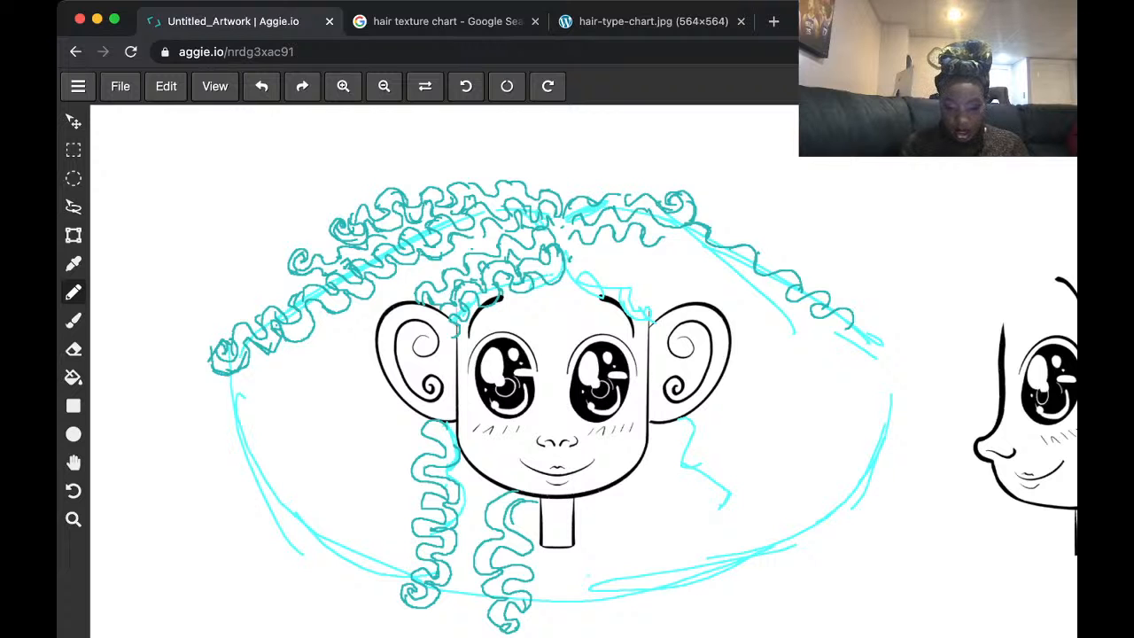
{"action": "key", "text": "super+minus"}
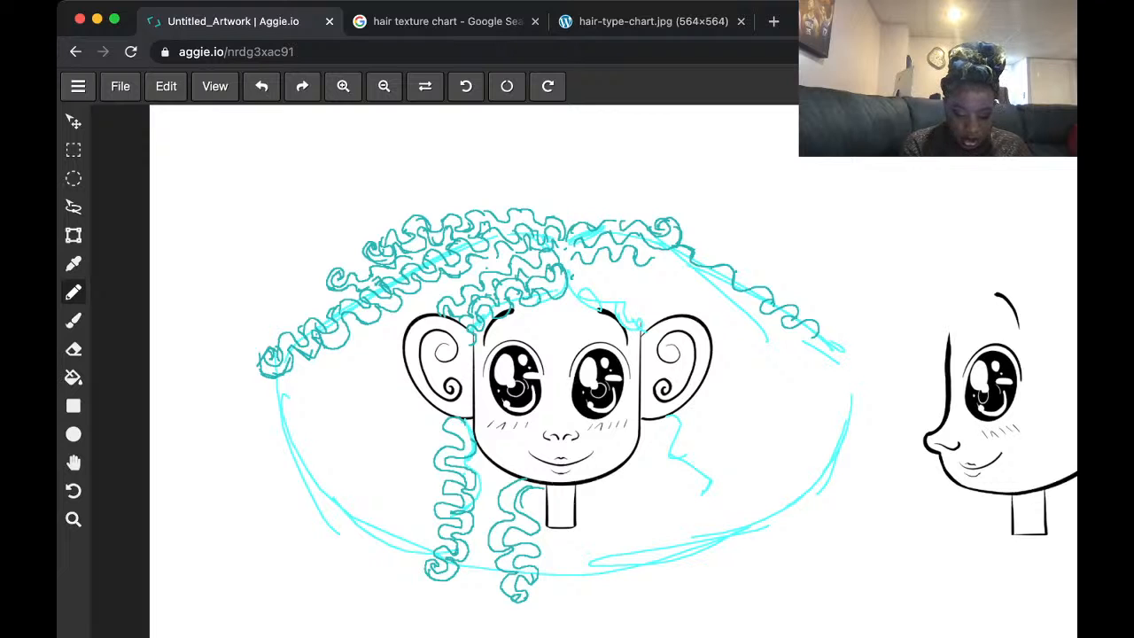
{"action": "mouse_move", "coordinate": [407, 377]}
{"action": "left_mouse_down"}
{"action": "mouse_move", "coordinate": [378, 401]}
{"action": "mouse_move", "coordinate": [381, 423]}
{"action": "mouse_move", "coordinate": [361, 425]}
{"action": "mouse_move", "coordinate": [372, 431]}
{"action": "mouse_move", "coordinate": [347, 445]}
{"action": "mouse_move", "coordinate": [352, 462]}
{"action": "mouse_move", "coordinate": [313, 485]}
{"action": "mouse_move", "coordinate": [303, 508]}
{"action": "mouse_move", "coordinate": [306, 496]}
{"action": "mouse_move", "coordinate": [310, 514]}
{"action": "mouse_move", "coordinate": [322, 494]}
{"action": "mouse_move", "coordinate": [338, 498]}
{"action": "mouse_move", "coordinate": [408, 390]}
{"action": "left_mouse_up"}
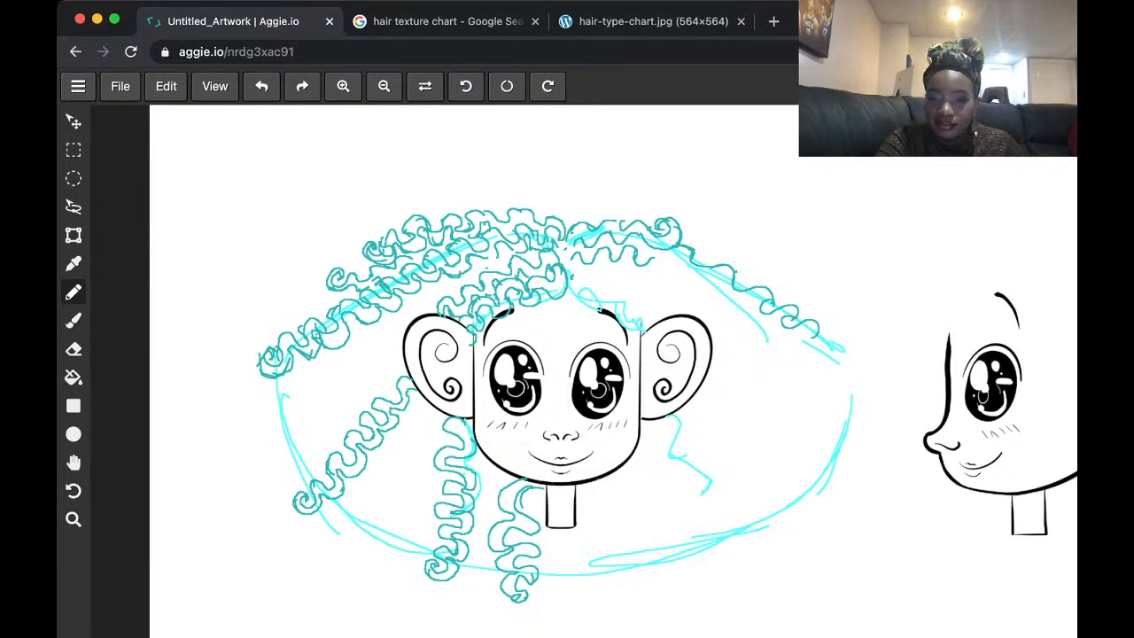
- Fill the hair above the left ear with more curl rows running to spiral ends at the silhouette's left edge
{"action": "key", "text": "super+Tab"}
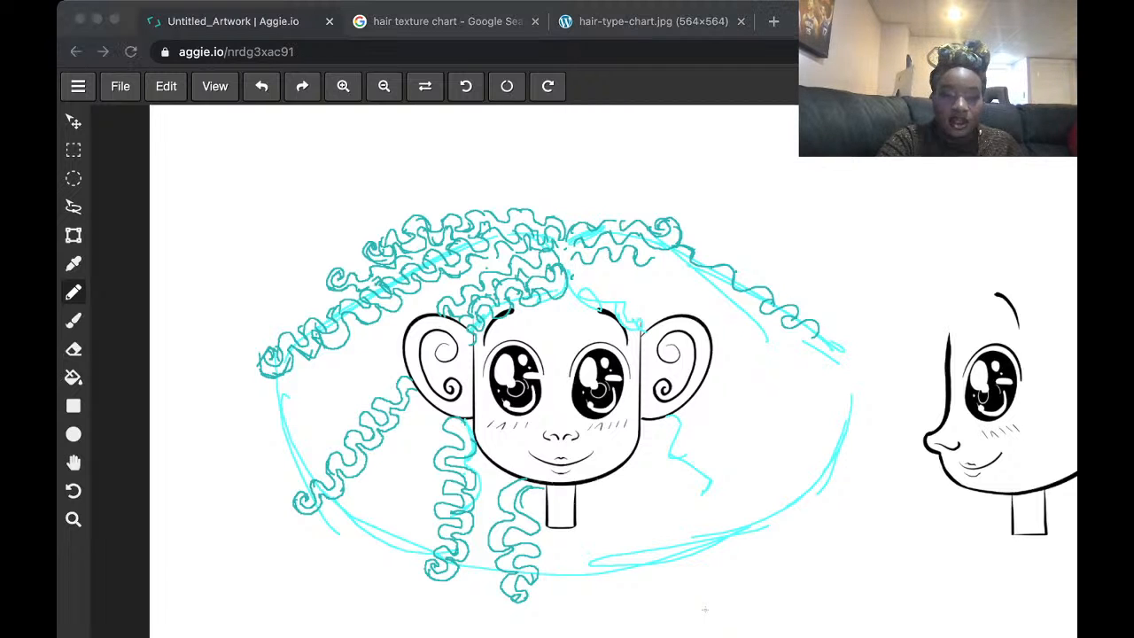
{"action": "left_click", "coordinate": [330, 167]}
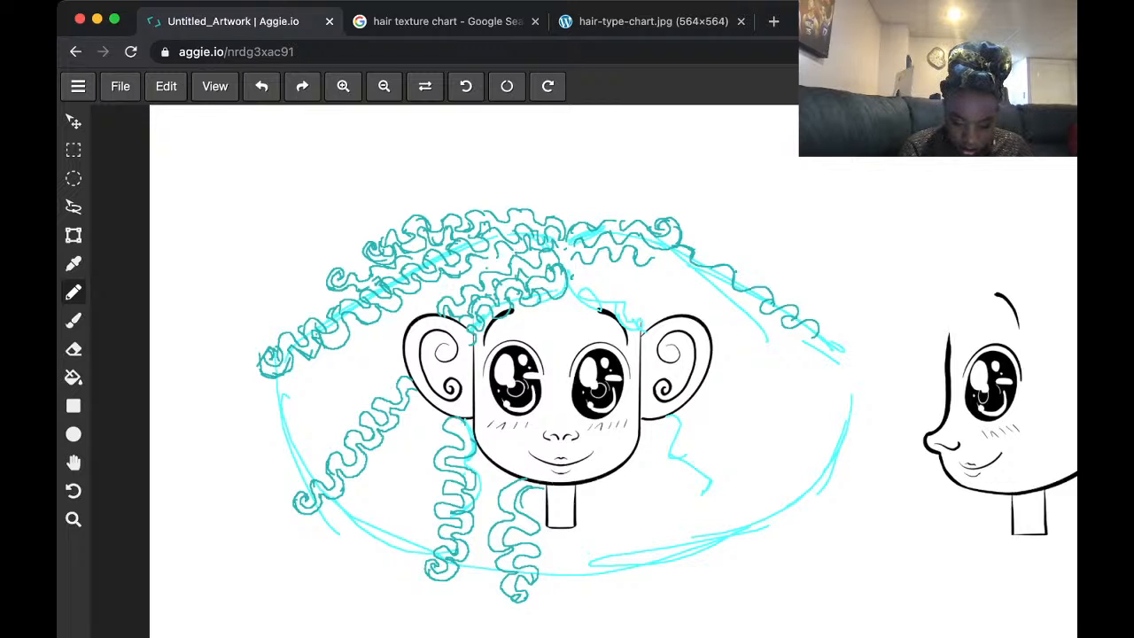
{"action": "mouse_move", "coordinate": [508, 250]}
{"action": "left_mouse_down"}
{"action": "mouse_move", "coordinate": [297, 382]}
{"action": "mouse_move", "coordinate": [266, 411]}
{"action": "mouse_move", "coordinate": [261, 434]}
{"action": "mouse_move", "coordinate": [309, 402]}
{"action": "mouse_move", "coordinate": [305, 385]}
{"action": "mouse_move", "coordinate": [358, 367]}
{"action": "mouse_move", "coordinate": [432, 300]}
{"action": "left_mouse_up"}
{"action": "mouse_move", "coordinate": [269, 380]}
{"action": "left_mouse_down"}
{"action": "mouse_move", "coordinate": [250, 387]}
{"action": "mouse_move", "coordinate": [254, 404]}
{"action": "mouse_move", "coordinate": [308, 366]}
{"action": "left_mouse_up"}
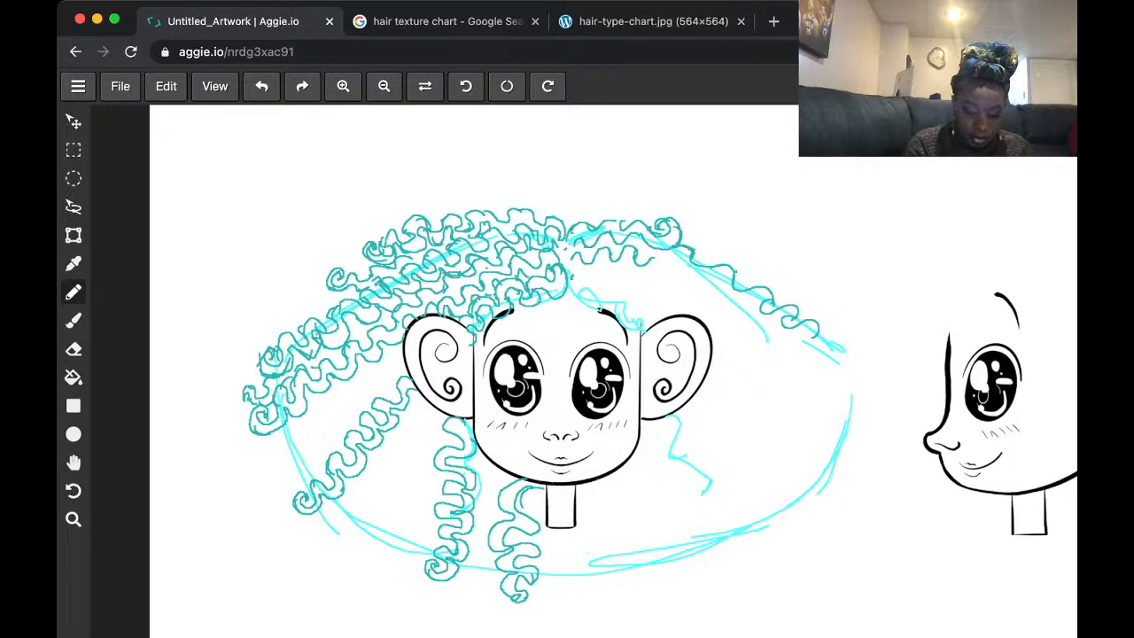
{"action": "mouse_move", "coordinate": [327, 304]}
{"action": "left_mouse_down"}
{"action": "mouse_move", "coordinate": [261, 321]}
{"action": "mouse_move", "coordinate": [254, 335]}
{"action": "mouse_move", "coordinate": [303, 324]}
{"action": "left_mouse_up"}
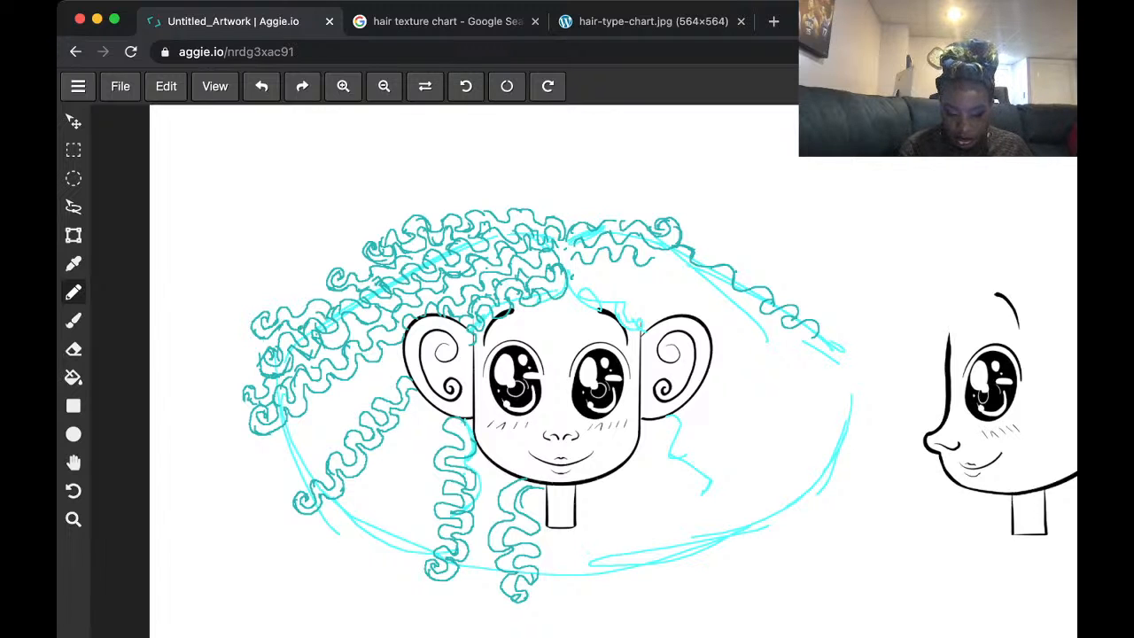
- Draw curls along and above the right half of the hairline, plus a long spiral-ended lock hanging below the right ear
{"action": "mouse_move", "coordinate": [574, 278]}
{"action": "left_mouse_down"}
{"action": "mouse_move", "coordinate": [578, 303]}
{"action": "mouse_move", "coordinate": [604, 302]}
{"action": "mouse_move", "coordinate": [625, 340]}
{"action": "mouse_move", "coordinate": [643, 335]}
{"action": "mouse_move", "coordinate": [590, 272]}
{"action": "mouse_move", "coordinate": [645, 317]}
{"action": "mouse_move", "coordinate": [639, 328]}
{"action": "left_mouse_up"}
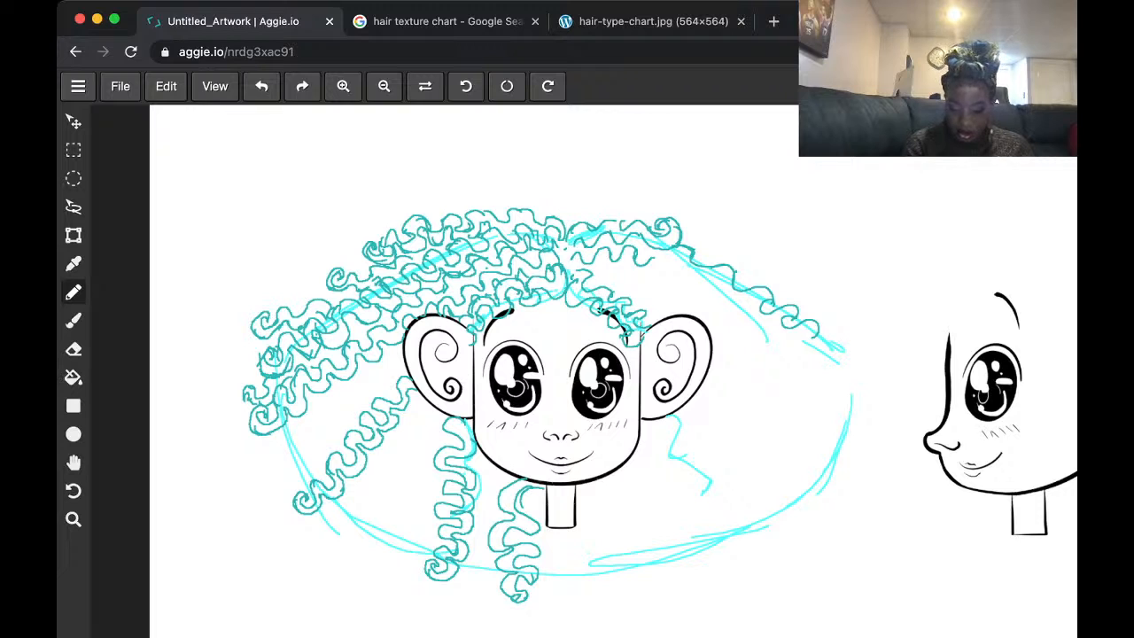
{"action": "mouse_move", "coordinate": [640, 425]}
{"action": "left_mouse_down"}
{"action": "mouse_move", "coordinate": [677, 474]}
{"action": "mouse_move", "coordinate": [686, 544]}
{"action": "left_mouse_up"}
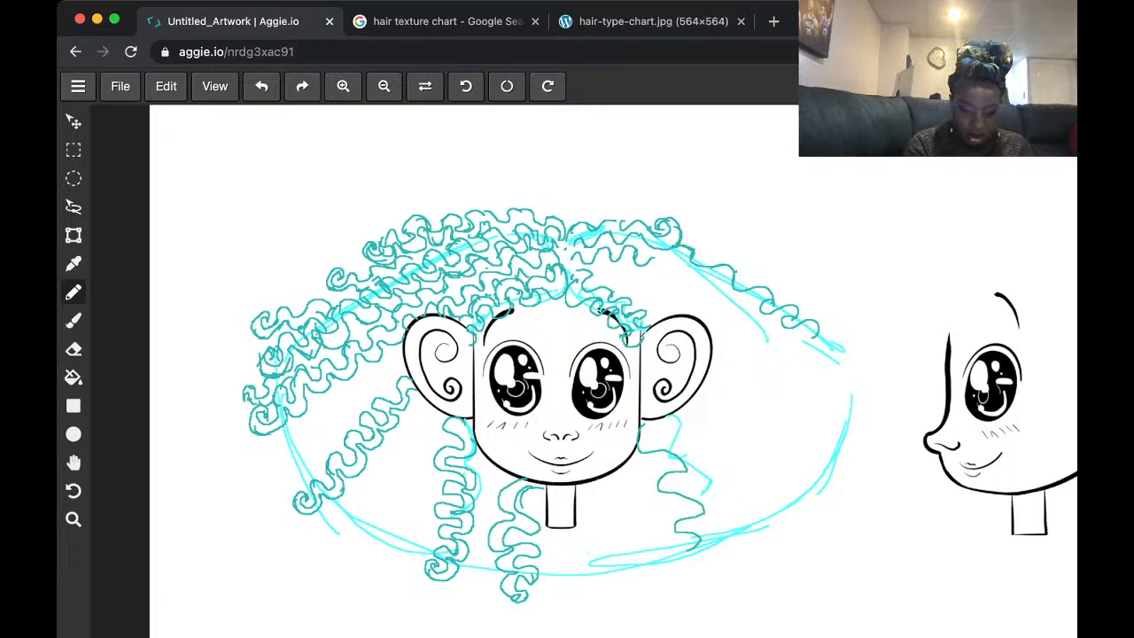
{"action": "key", "text": "ctrl+z"}
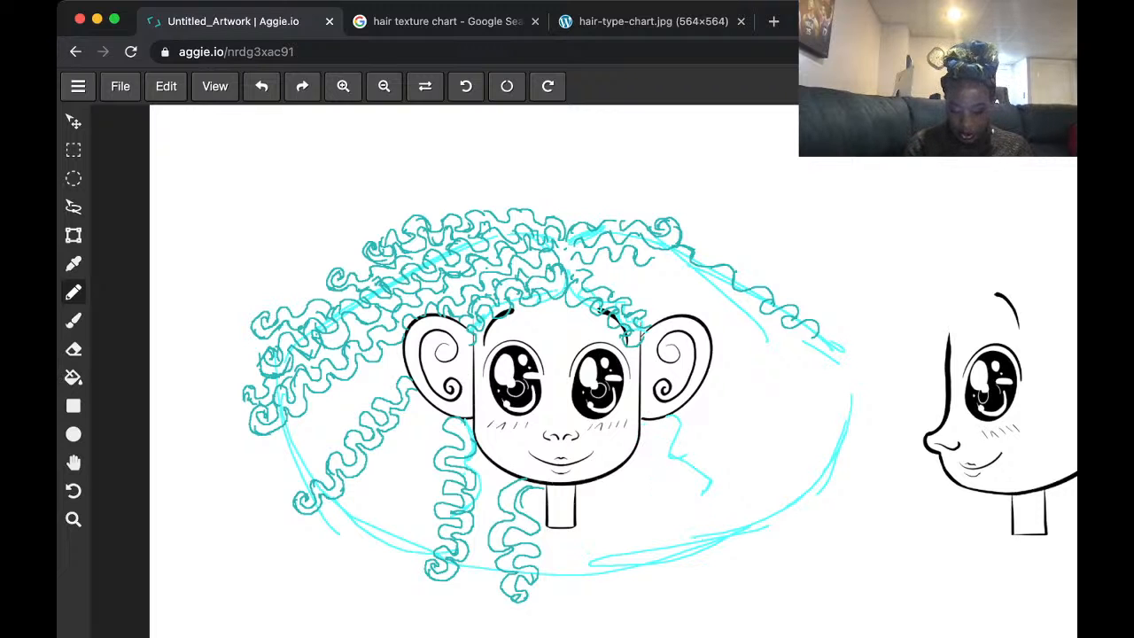
{"action": "left_click_drag", "start_coordinate": [647, 423], "coordinate": [701, 567]}
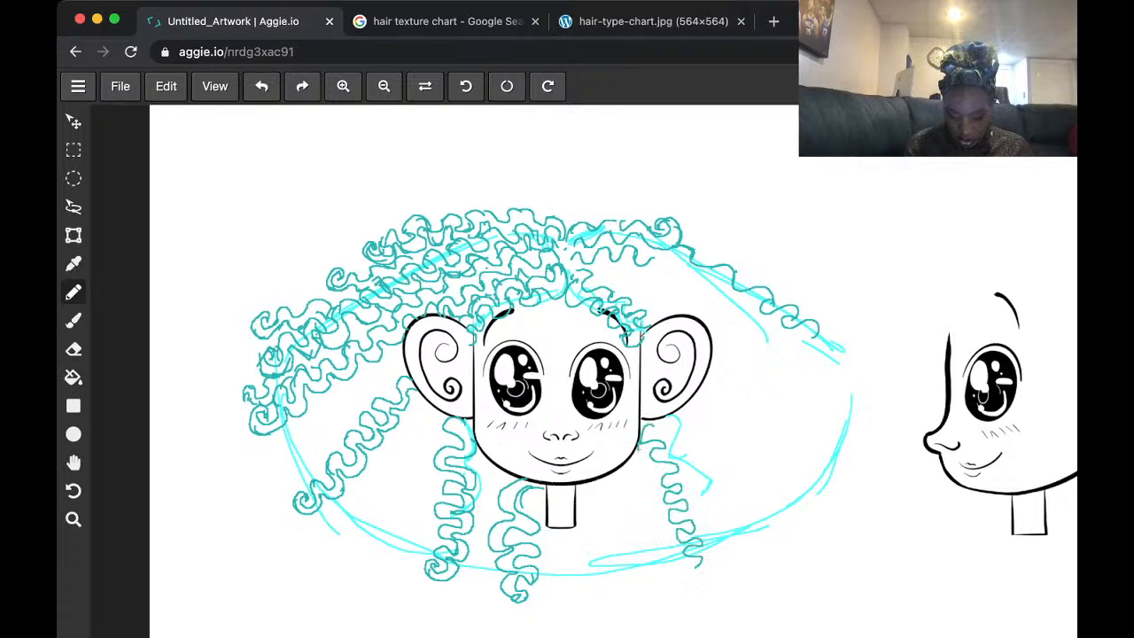
{"action": "mouse_move", "coordinate": [642, 446]}
{"action": "left_mouse_down"}
{"action": "mouse_move", "coordinate": [679, 549]}
{"action": "mouse_move", "coordinate": [680, 574]}
{"action": "mouse_move", "coordinate": [671, 569]}
{"action": "mouse_move", "coordinate": [683, 579]}
{"action": "mouse_move", "coordinate": [696, 563]}
{"action": "left_mouse_up"}
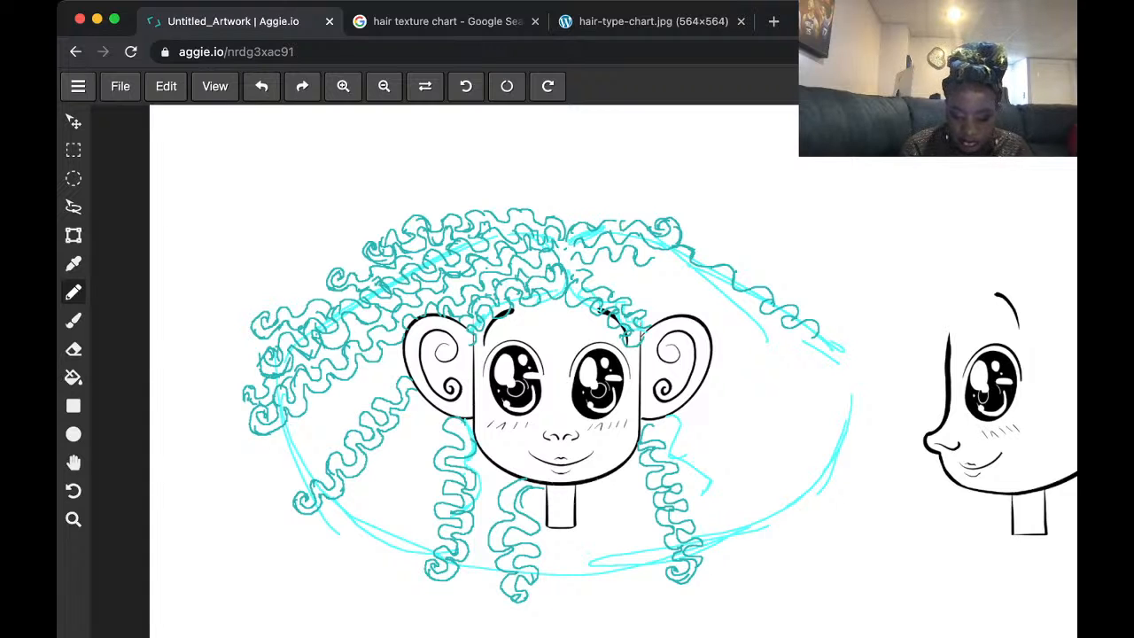
{"action": "mouse_move", "coordinate": [591, 271]}
{"action": "left_mouse_down"}
{"action": "mouse_move", "coordinate": [653, 298]}
{"action": "mouse_move", "coordinate": [660, 322]}
{"action": "mouse_move", "coordinate": [627, 262]}
{"action": "mouse_move", "coordinate": [693, 308]}
{"action": "left_mouse_up"}
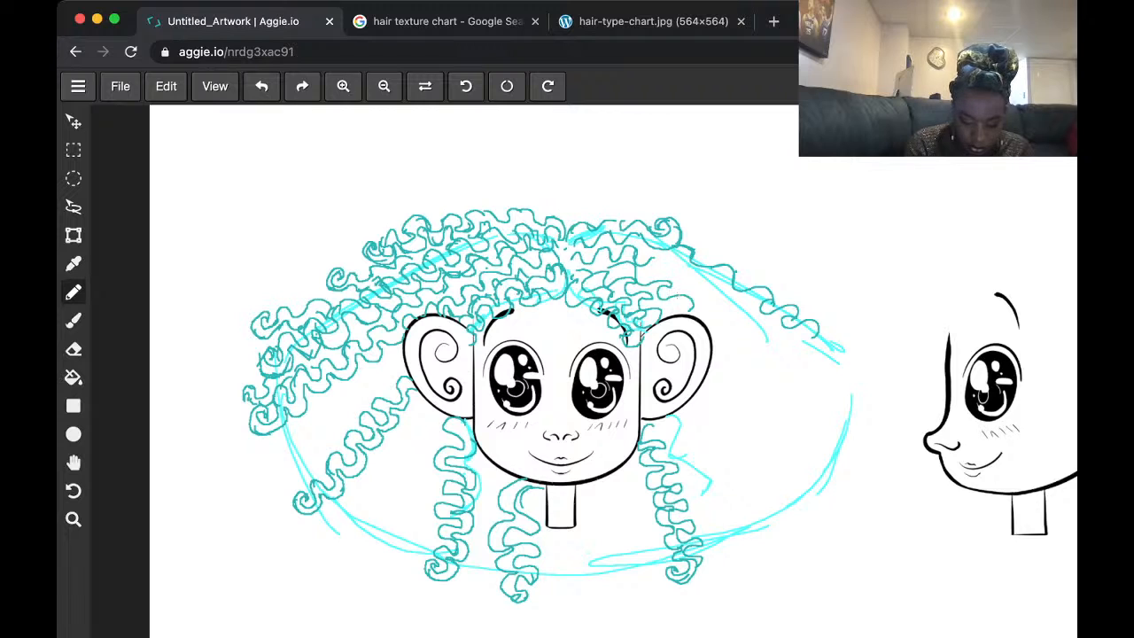
- Fill the left side of the hair below and beside the ear with additional curly locks reaching the silhouette's outer edge
{"action": "mouse_move", "coordinate": [424, 399]}
{"action": "left_mouse_down"}
{"action": "mouse_move", "coordinate": [372, 542]}
{"action": "mouse_move", "coordinate": [393, 545]}
{"action": "mouse_move", "coordinate": [434, 403]}
{"action": "left_mouse_up"}
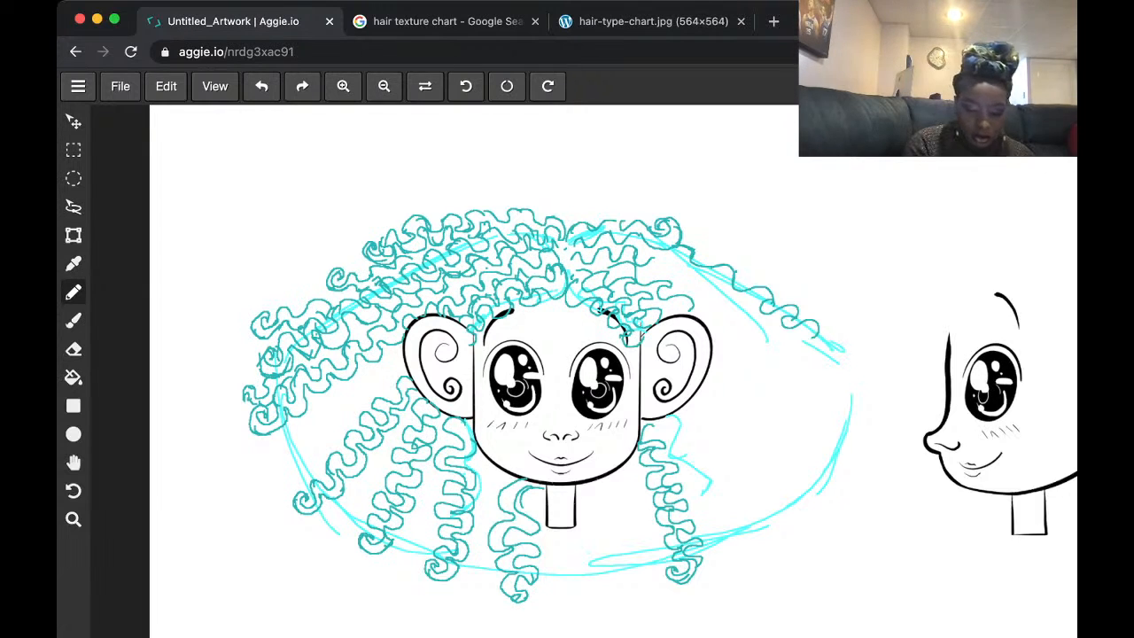
{"action": "mouse_move", "coordinate": [409, 345]}
{"action": "left_mouse_down"}
{"action": "mouse_move", "coordinate": [266, 476]}
{"action": "mouse_move", "coordinate": [290, 476]}
{"action": "mouse_move", "coordinate": [329, 434]}
{"action": "mouse_move", "coordinate": [333, 424]}
{"action": "mouse_move", "coordinate": [320, 423]}
{"action": "mouse_move", "coordinate": [329, 432]}
{"action": "mouse_move", "coordinate": [405, 358]}
{"action": "left_mouse_up"}
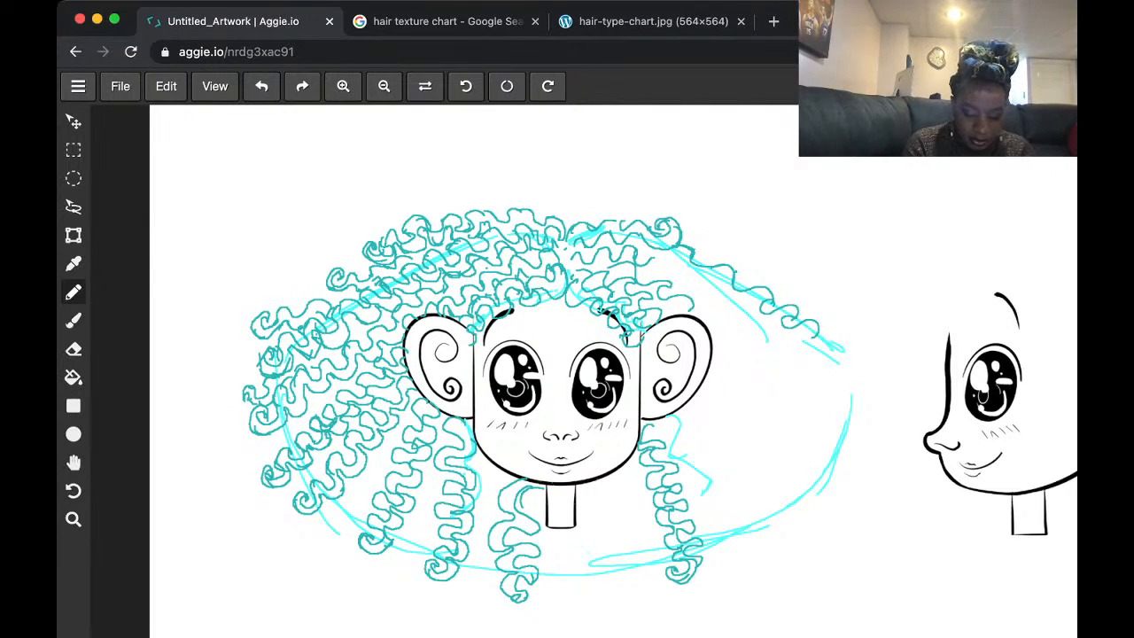
{"action": "mouse_move", "coordinate": [380, 364]}
{"action": "left_mouse_down"}
{"action": "mouse_move", "coordinate": [320, 399]}
{"action": "mouse_move", "coordinate": [252, 467]}
{"action": "left_mouse_up"}
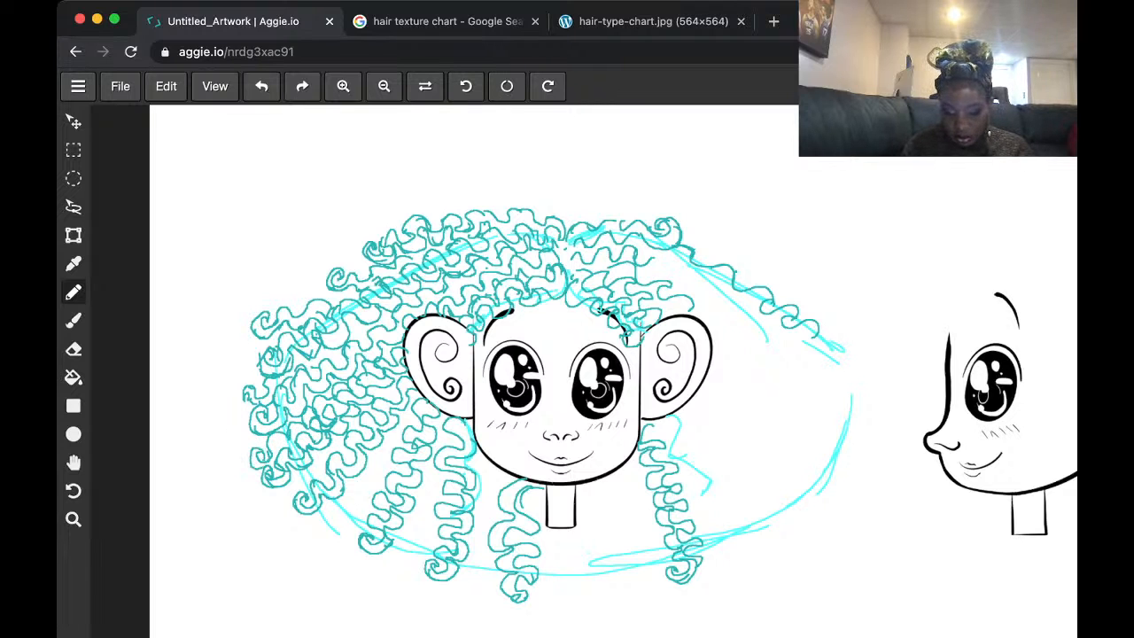
- Thicken the curls along the upper-right edge and draw long spiral-ended locks sweeping down behind the right ear
{"action": "left_click_drag", "start_coordinate": [653, 260], "coordinate": [691, 283]}
{"action": "mouse_move", "coordinate": [815, 335]}
{"action": "left_mouse_down"}
{"action": "mouse_move", "coordinate": [868, 386]}
{"action": "mouse_move", "coordinate": [861, 395]}
{"action": "mouse_move", "coordinate": [668, 248]}
{"action": "left_mouse_up"}
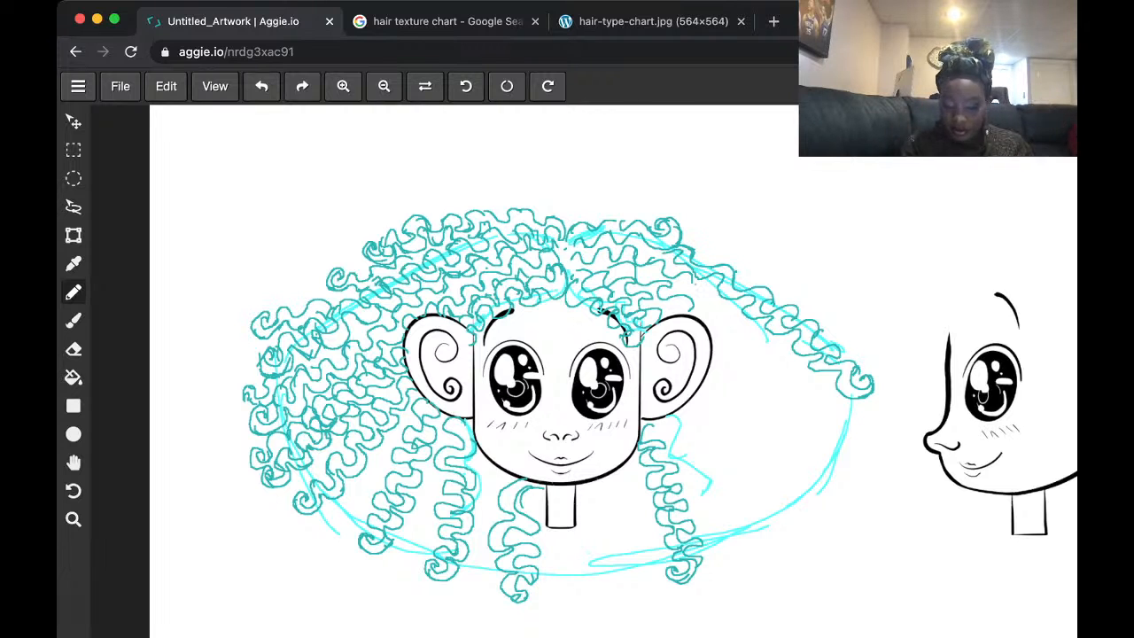
{"action": "left_click_drag", "start_coordinate": [690, 285], "coordinate": [753, 363]}
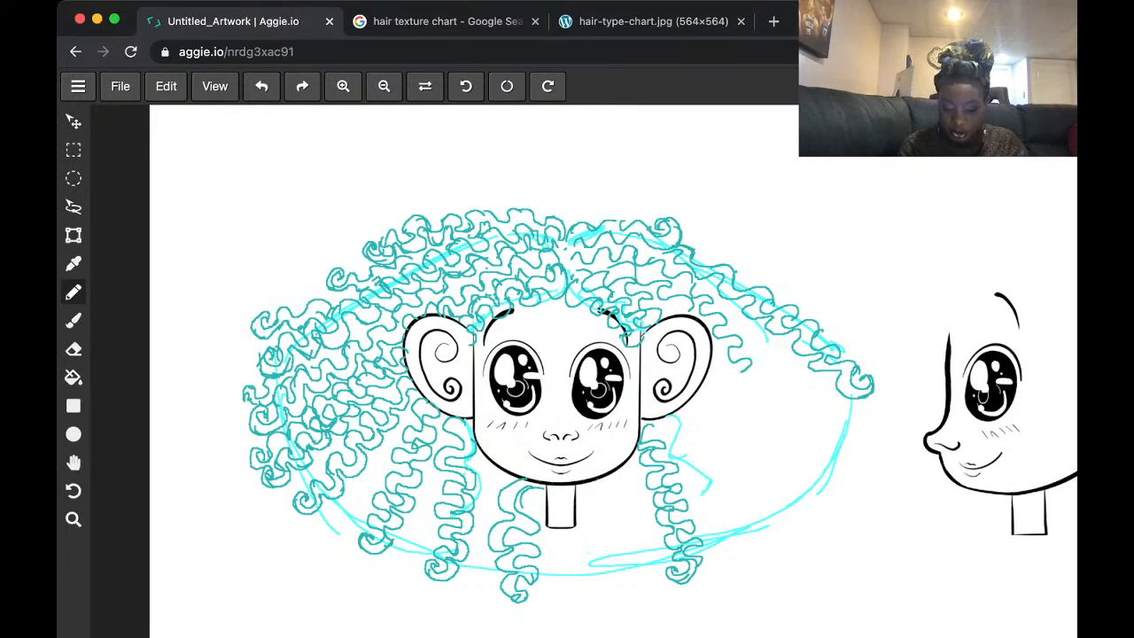
{"action": "mouse_move", "coordinate": [742, 365]}
{"action": "left_mouse_down"}
{"action": "mouse_move", "coordinate": [759, 390]}
{"action": "mouse_move", "coordinate": [769, 468]}
{"action": "mouse_move", "coordinate": [806, 533]}
{"action": "mouse_move", "coordinate": [774, 530]}
{"action": "mouse_move", "coordinate": [737, 394]}
{"action": "mouse_move", "coordinate": [693, 318]}
{"action": "left_mouse_up"}
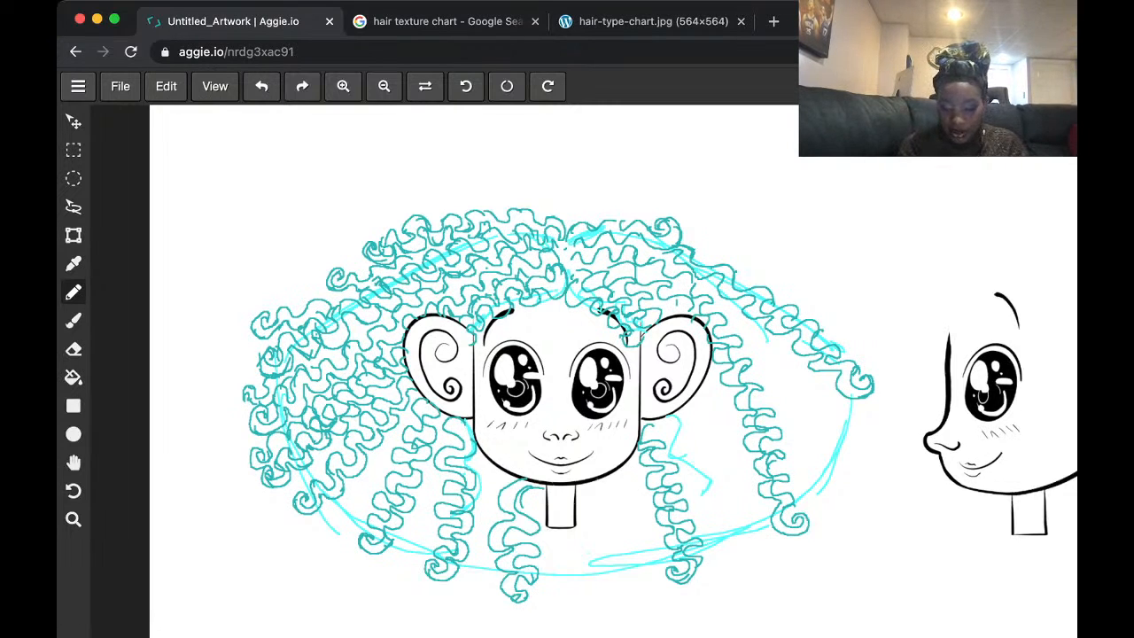
{"action": "mouse_move", "coordinate": [717, 303]}
{"action": "left_mouse_down"}
{"action": "mouse_move", "coordinate": [770, 367]}
{"action": "mouse_move", "coordinate": [792, 372]}
{"action": "mouse_move", "coordinate": [833, 435]}
{"action": "mouse_move", "coordinate": [809, 448]}
{"action": "mouse_move", "coordinate": [750, 341]}
{"action": "left_mouse_up"}
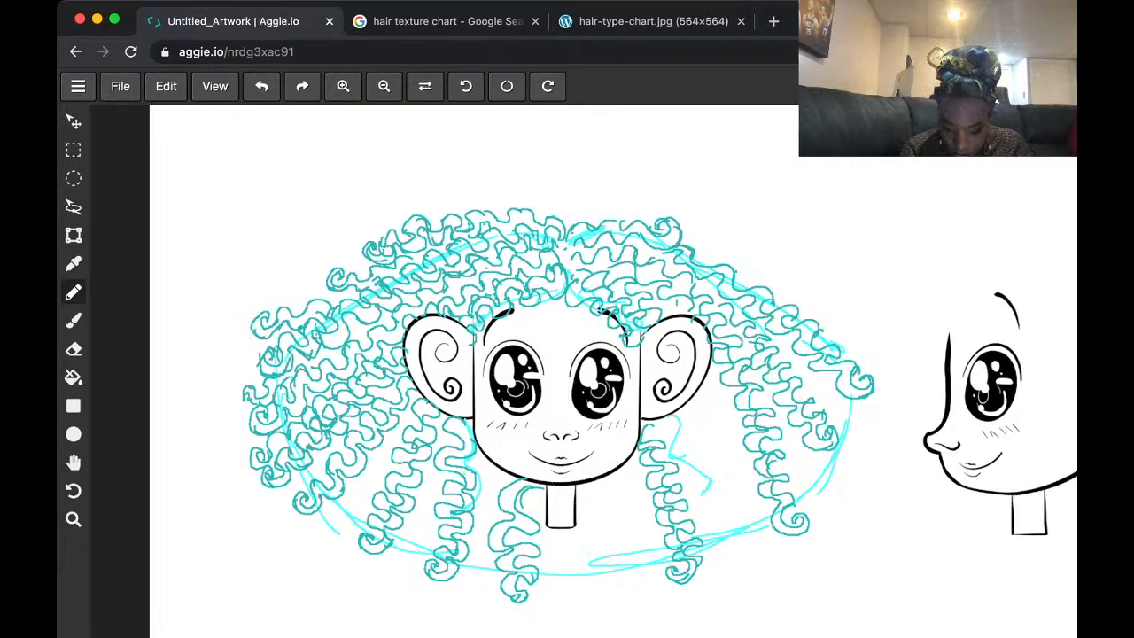
- Add outer curls with spiral tips beyond the silhouette's right edge and fill the gaps between the locks there
{"action": "mouse_move", "coordinate": [697, 252]}
{"action": "left_mouse_down"}
{"action": "mouse_move", "coordinate": [787, 291]}
{"action": "mouse_move", "coordinate": [808, 268]}
{"action": "mouse_move", "coordinate": [788, 304]}
{"action": "mouse_move", "coordinate": [882, 356]}
{"action": "mouse_move", "coordinate": [864, 370]}
{"action": "left_mouse_up"}
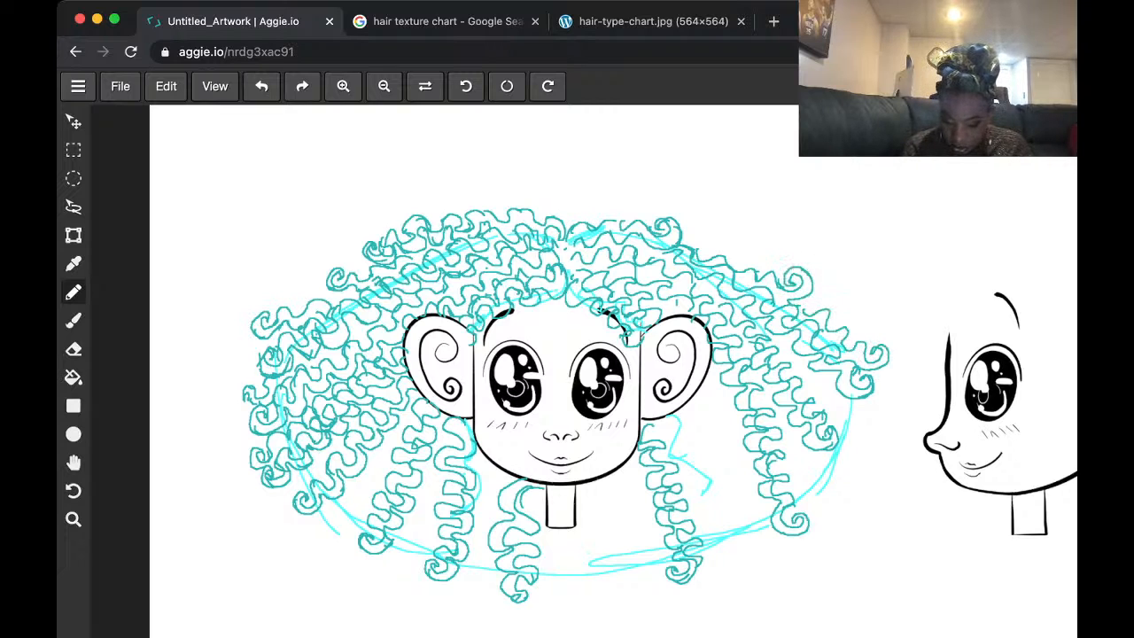
{"action": "mouse_move", "coordinate": [785, 350]}
{"action": "left_mouse_down"}
{"action": "mouse_move", "coordinate": [864, 451]}
{"action": "mouse_move", "coordinate": [863, 466]}
{"action": "mouse_move", "coordinate": [835, 450]}
{"action": "left_mouse_up"}
{"action": "mouse_move", "coordinate": [824, 384]}
{"action": "left_mouse_down"}
{"action": "mouse_move", "coordinate": [842, 384]}
{"action": "mouse_move", "coordinate": [891, 434]}
{"action": "mouse_move", "coordinate": [838, 416]}
{"action": "left_mouse_up"}
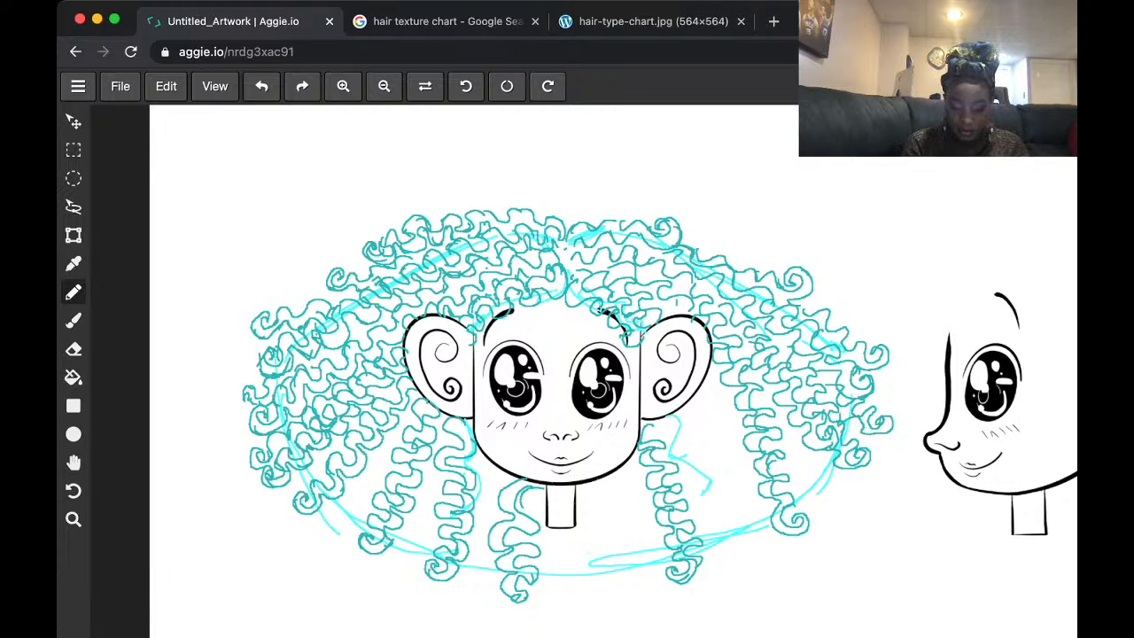
- Draw a spiral-ended curly lock to the right of the neck and fill the gap beneath the neck with short wavy curls
{"action": "mouse_move", "coordinate": [613, 469]}
{"action": "left_mouse_down"}
{"action": "mouse_move", "coordinate": [611, 596]}
{"action": "mouse_move", "coordinate": [595, 567]}
{"action": "mouse_move", "coordinate": [595, 480]}
{"action": "left_mouse_up"}
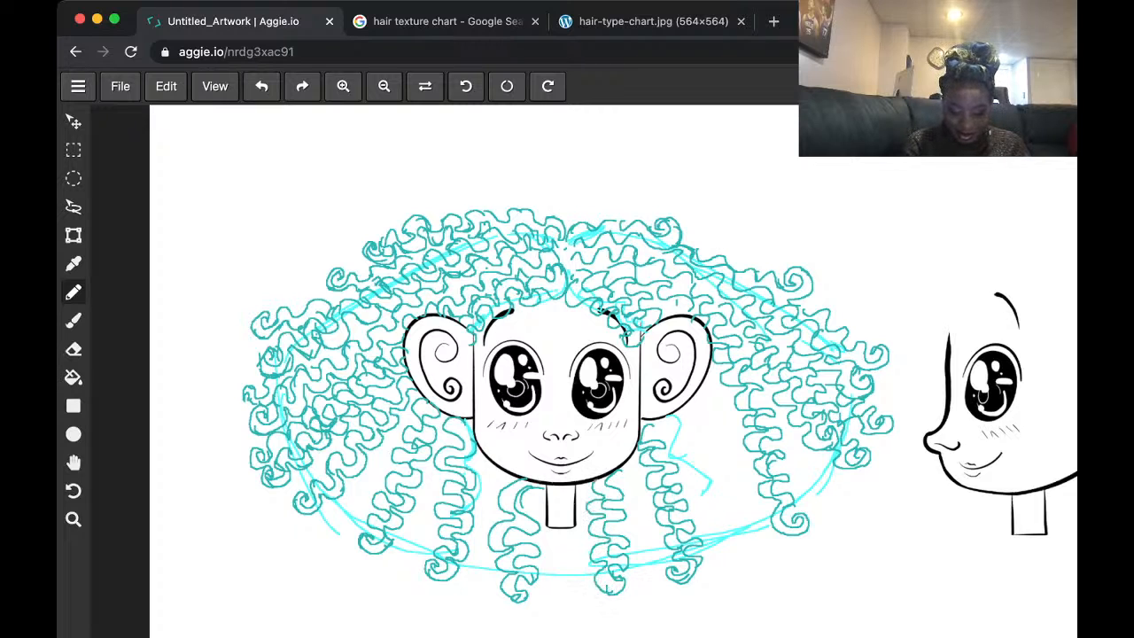
{"action": "mouse_move", "coordinate": [530, 491]}
{"action": "left_mouse_down"}
{"action": "mouse_move", "coordinate": [553, 588]}
{"action": "mouse_move", "coordinate": [536, 588]}
{"action": "left_mouse_up"}
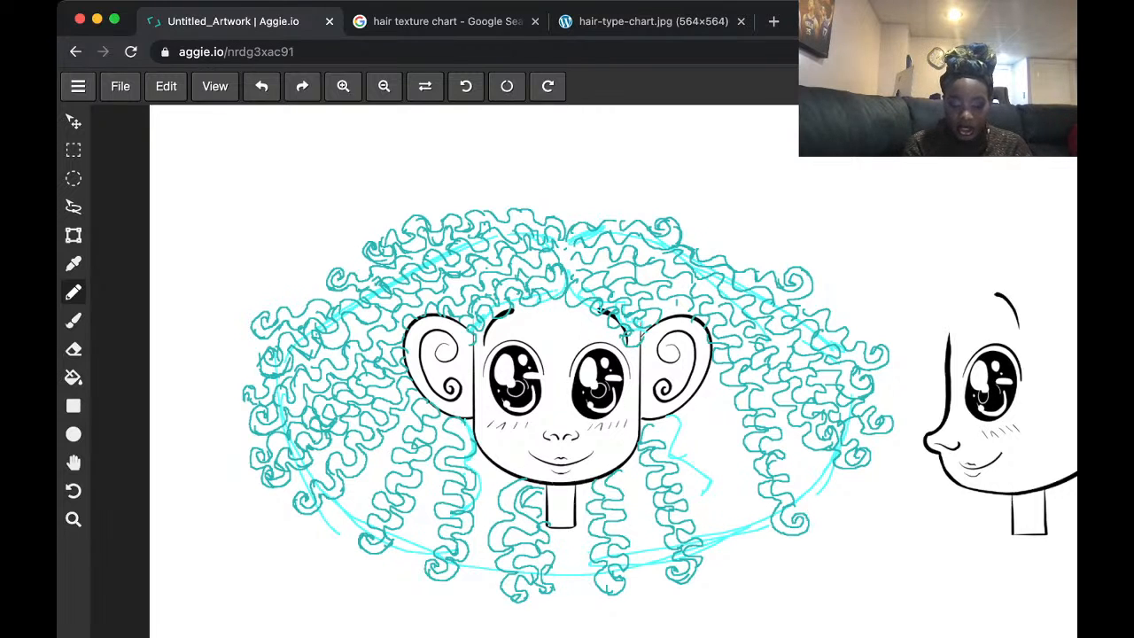
{"action": "left_click_drag", "start_coordinate": [584, 482], "coordinate": [581, 585]}
{"action": "left_click_drag", "start_coordinate": [558, 530], "coordinate": [561, 578]}
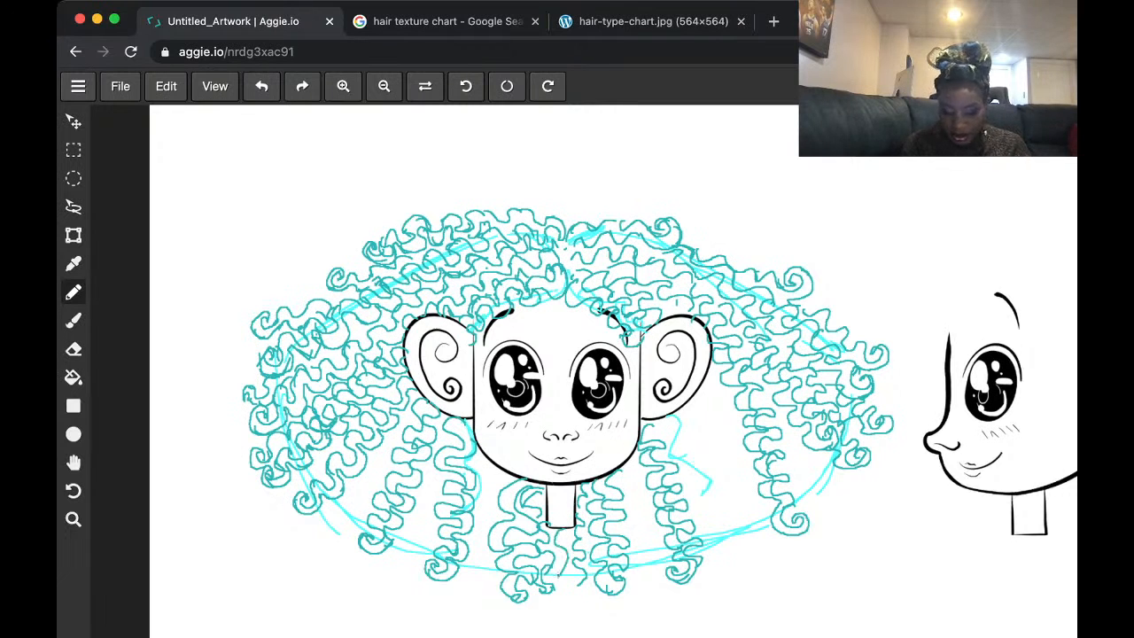
{"action": "left_click_drag", "start_coordinate": [574, 532], "coordinate": [579, 585]}
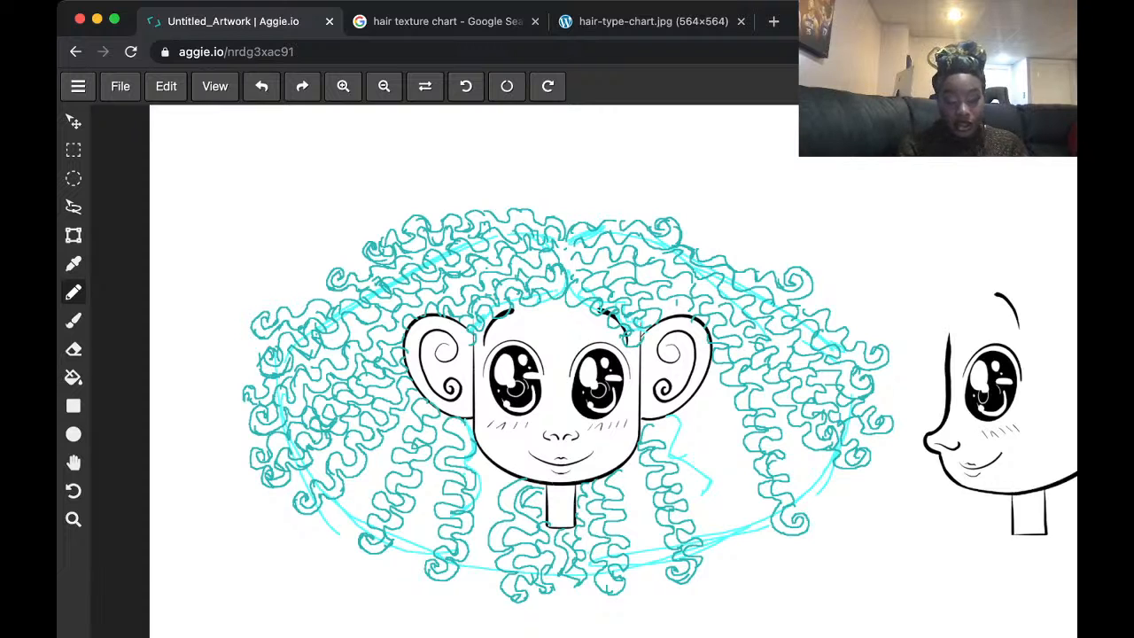
- Fill the gap just left of the neck with curly locks running from the jaw to the hair's lower edge
{"action": "mouse_move", "coordinate": [483, 455]}
{"action": "left_mouse_down"}
{"action": "mouse_move", "coordinate": [482, 521]}
{"action": "mouse_move", "coordinate": [460, 574]}
{"action": "mouse_move", "coordinate": [479, 584]}
{"action": "mouse_move", "coordinate": [472, 563]}
{"action": "mouse_move", "coordinate": [511, 469]}
{"action": "mouse_move", "coordinate": [489, 514]}
{"action": "left_mouse_up"}
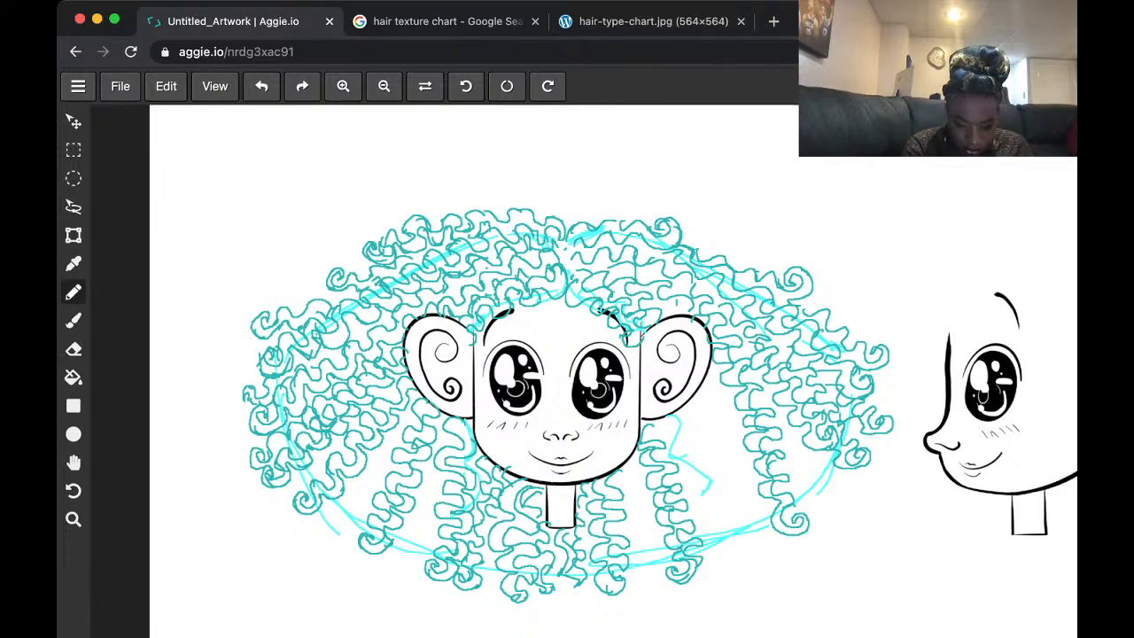
{"action": "key", "text": "equal"}
{"action": "key", "text": "equal"}
{"action": "key", "text": "equal"}
{"action": "key", "text": "equal"}
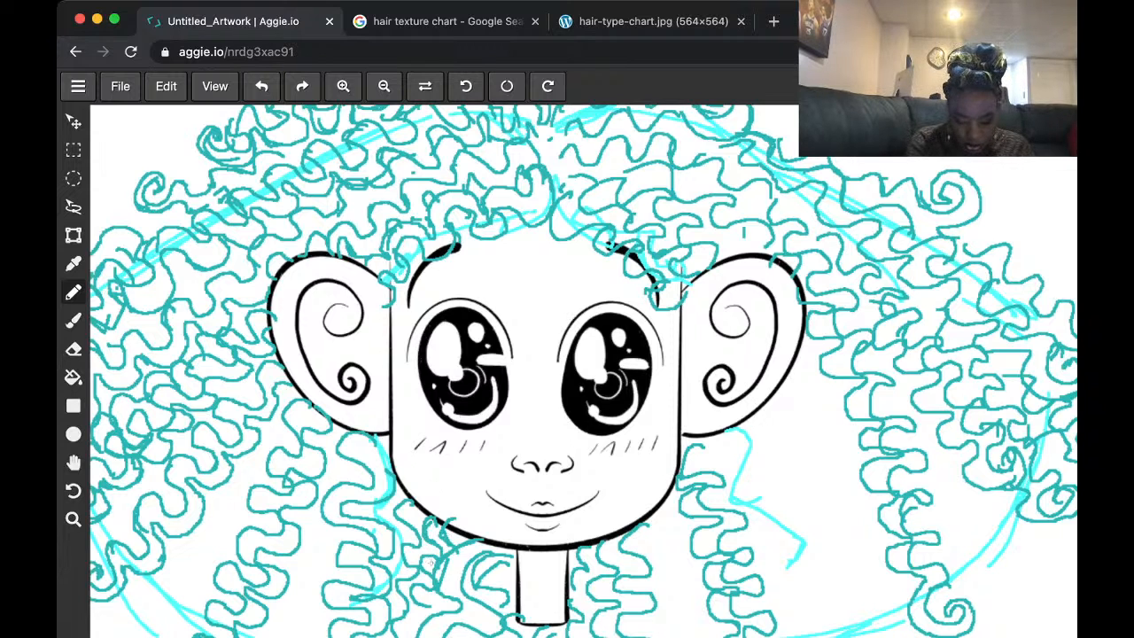
{"action": "key", "text": "minus"}
{"action": "key", "text": "minus"}
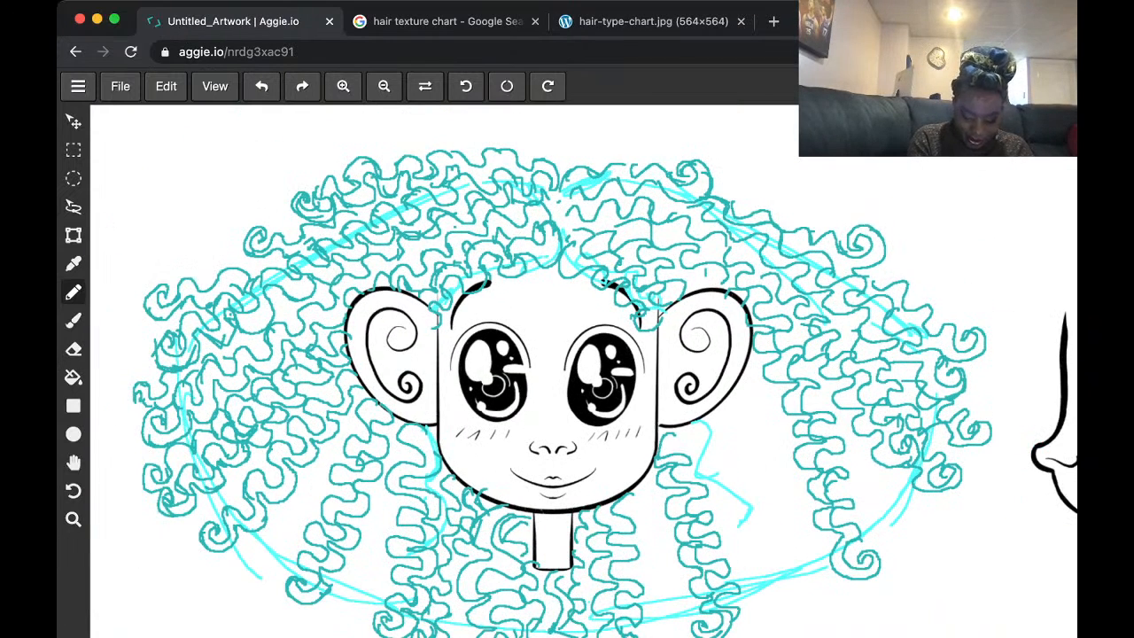
{"action": "left_click_drag", "start_coordinate": [453, 556], "coordinate": [455, 635]}
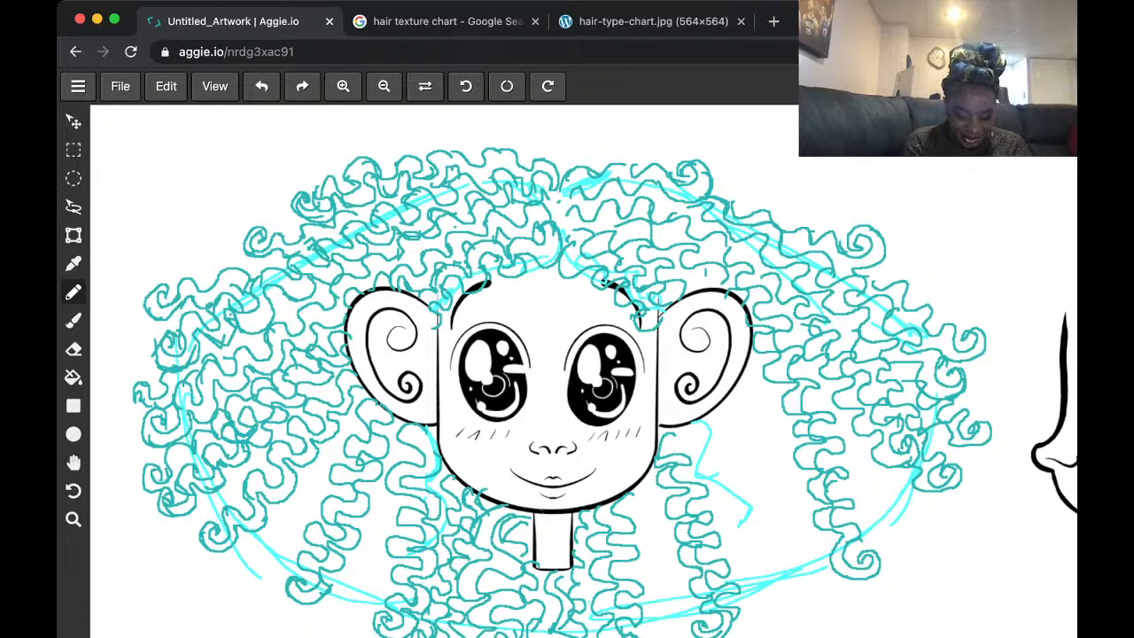
- Fill the gaps between the locks below the left ear with wavy curls and add spiral tips along the lower-left edge
{"action": "mouse_move", "coordinate": [379, 487]}
{"action": "left_mouse_down"}
{"action": "mouse_move", "coordinate": [379, 521]}
{"action": "mouse_move", "coordinate": [346, 602]}
{"action": "mouse_move", "coordinate": [328, 599]}
{"action": "left_mouse_up"}
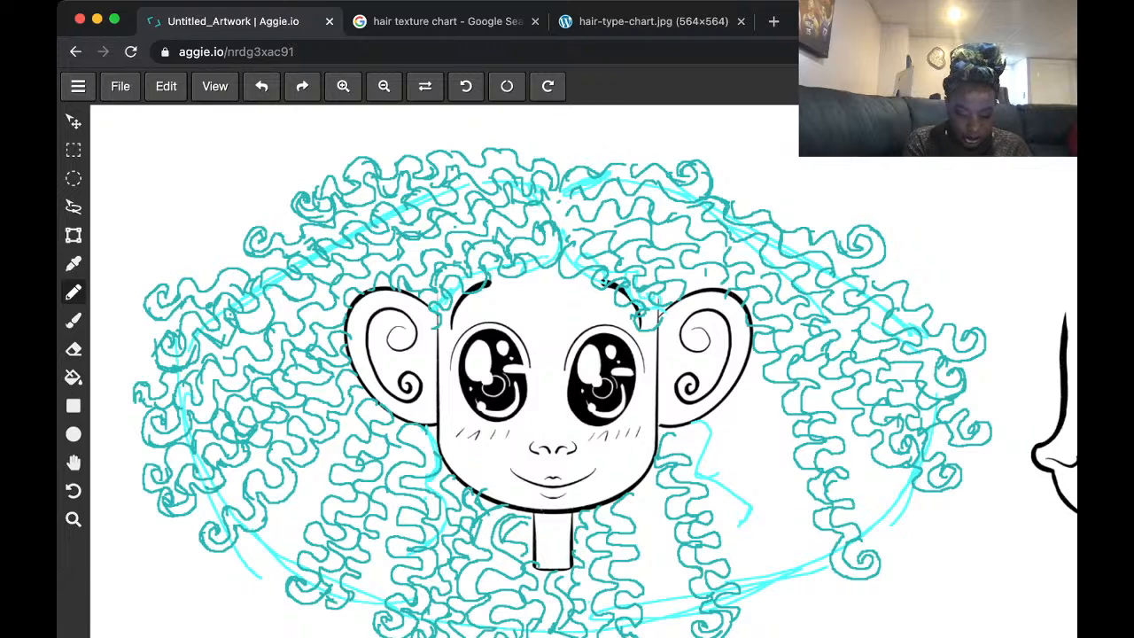
{"action": "mouse_move", "coordinate": [400, 515]}
{"action": "left_mouse_down"}
{"action": "mouse_move", "coordinate": [379, 535]}
{"action": "mouse_move", "coordinate": [368, 618]}
{"action": "left_mouse_up"}
{"action": "mouse_move", "coordinate": [358, 418]}
{"action": "left_mouse_down"}
{"action": "mouse_move", "coordinate": [340, 431]}
{"action": "mouse_move", "coordinate": [312, 498]}
{"action": "mouse_move", "coordinate": [242, 558]}
{"action": "mouse_move", "coordinate": [262, 570]}
{"action": "mouse_move", "coordinate": [289, 532]}
{"action": "mouse_move", "coordinate": [308, 529]}
{"action": "mouse_move", "coordinate": [323, 491]}
{"action": "mouse_move", "coordinate": [344, 489]}
{"action": "left_mouse_up"}
{"action": "mouse_move", "coordinate": [288, 544]}
{"action": "left_mouse_down"}
{"action": "mouse_move", "coordinate": [278, 551]}
{"action": "mouse_move", "coordinate": [297, 575]}
{"action": "left_mouse_up"}
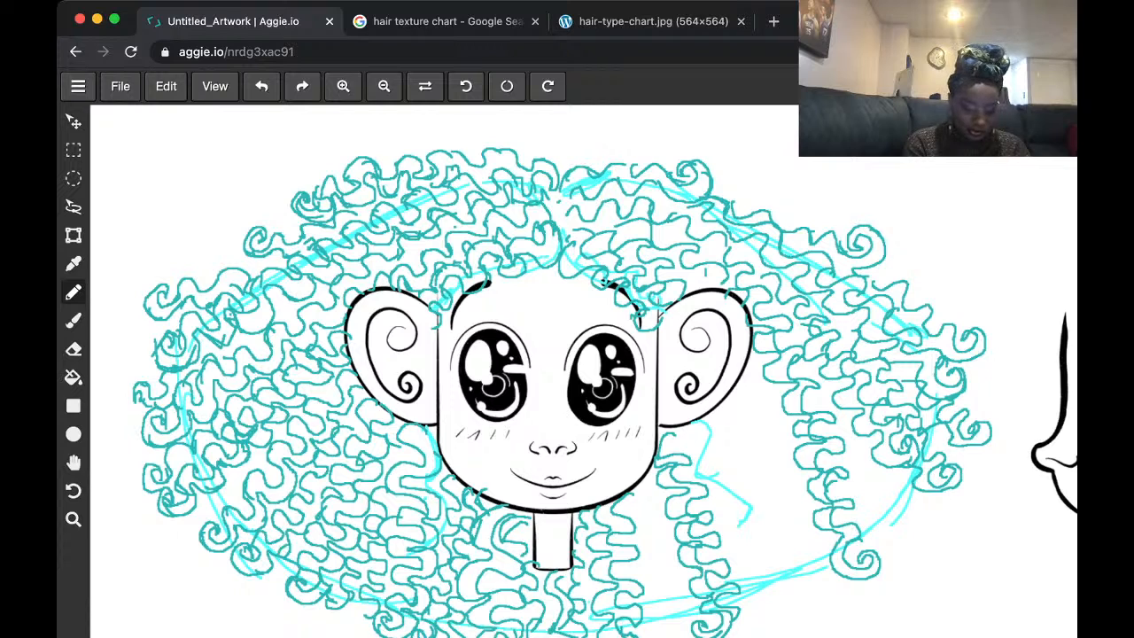
{"action": "mouse_move", "coordinate": [265, 455]}
{"action": "left_mouse_down"}
{"action": "mouse_move", "coordinate": [231, 500]}
{"action": "mouse_move", "coordinate": [204, 505]}
{"action": "mouse_move", "coordinate": [208, 528]}
{"action": "left_mouse_up"}
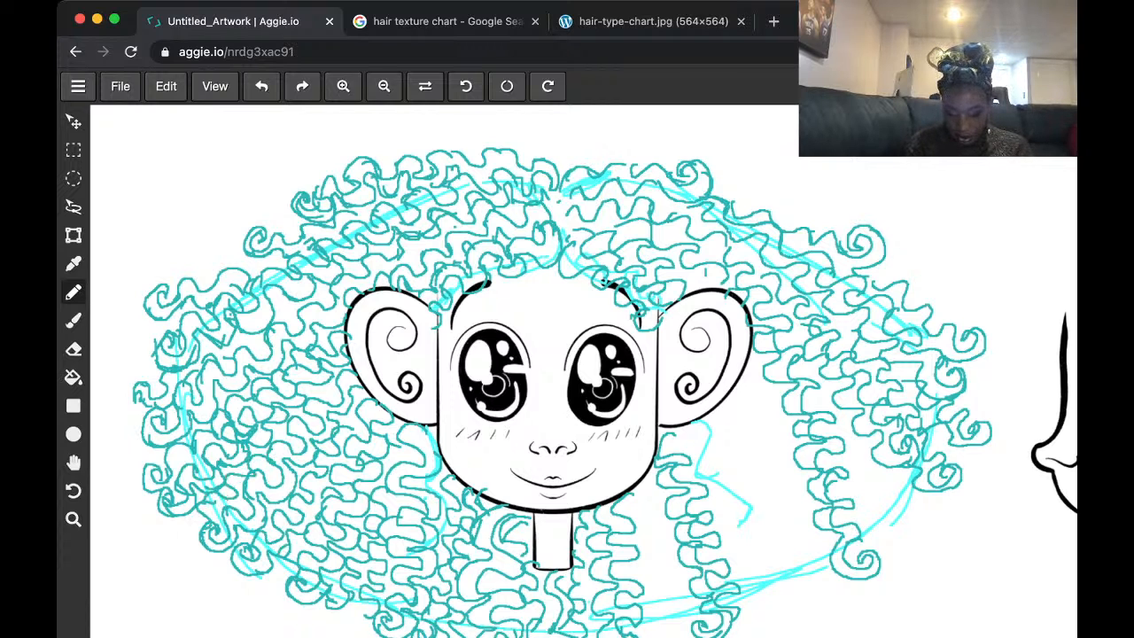
- Fill the area between the neck and the right outer edge with dense curly locks ending in spiral tips
{"action": "mouse_move", "coordinate": [629, 487]}
{"action": "left_mouse_down"}
{"action": "mouse_move", "coordinate": [673, 633]}
{"action": "mouse_move", "coordinate": [645, 499]}
{"action": "mouse_move", "coordinate": [689, 598]}
{"action": "mouse_move", "coordinate": [688, 636]}
{"action": "mouse_move", "coordinate": [664, 630]}
{"action": "mouse_move", "coordinate": [675, 626]}
{"action": "mouse_move", "coordinate": [645, 635]}
{"action": "left_mouse_up"}
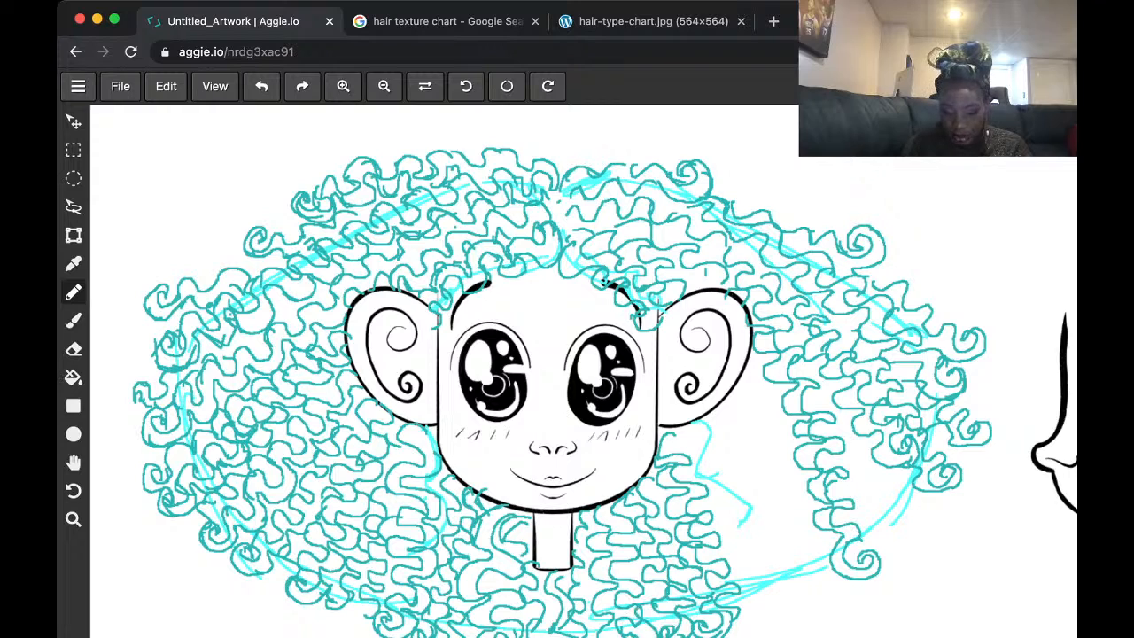
{"action": "mouse_move", "coordinate": [741, 372]}
{"action": "left_mouse_down"}
{"action": "mouse_move", "coordinate": [767, 437]}
{"action": "mouse_move", "coordinate": [767, 519]}
{"action": "mouse_move", "coordinate": [799, 540]}
{"action": "mouse_move", "coordinate": [777, 578]}
{"action": "left_mouse_up"}
{"action": "mouse_move", "coordinate": [714, 403]}
{"action": "left_mouse_down"}
{"action": "mouse_move", "coordinate": [728, 397]}
{"action": "mouse_move", "coordinate": [735, 459]}
{"action": "mouse_move", "coordinate": [755, 480]}
{"action": "mouse_move", "coordinate": [752, 549]}
{"action": "mouse_move", "coordinate": [789, 584]}
{"action": "left_mouse_up"}
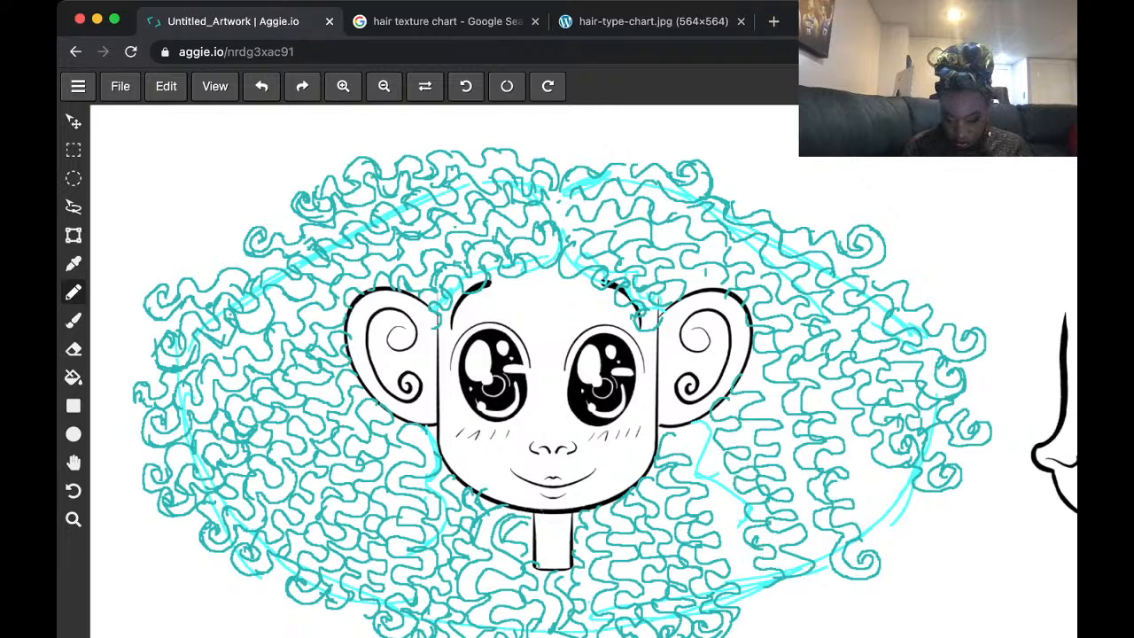
{"action": "mouse_move", "coordinate": [680, 434]}
{"action": "left_mouse_down"}
{"action": "mouse_move", "coordinate": [726, 473]}
{"action": "mouse_move", "coordinate": [720, 517]}
{"action": "mouse_move", "coordinate": [760, 604]}
{"action": "mouse_move", "coordinate": [770, 602]}
{"action": "mouse_move", "coordinate": [753, 625]}
{"action": "mouse_move", "coordinate": [783, 618]}
{"action": "mouse_move", "coordinate": [762, 633]}
{"action": "mouse_move", "coordinate": [781, 584]}
{"action": "mouse_move", "coordinate": [802, 574]}
{"action": "mouse_move", "coordinate": [779, 611]}
{"action": "left_mouse_up"}
{"action": "mouse_move", "coordinate": [748, 363]}
{"action": "left_mouse_down"}
{"action": "mouse_move", "coordinate": [801, 443]}
{"action": "mouse_move", "coordinate": [833, 616]}
{"action": "left_mouse_up"}
{"action": "mouse_move", "coordinate": [804, 390]}
{"action": "left_mouse_down"}
{"action": "mouse_move", "coordinate": [824, 395]}
{"action": "mouse_move", "coordinate": [935, 523]}
{"action": "mouse_move", "coordinate": [865, 501]}
{"action": "mouse_move", "coordinate": [808, 462]}
{"action": "left_mouse_up"}
{"action": "mouse_move", "coordinate": [849, 498]}
{"action": "left_mouse_down"}
{"action": "mouse_move", "coordinate": [882, 546]}
{"action": "mouse_move", "coordinate": [910, 536]}
{"action": "left_mouse_up"}
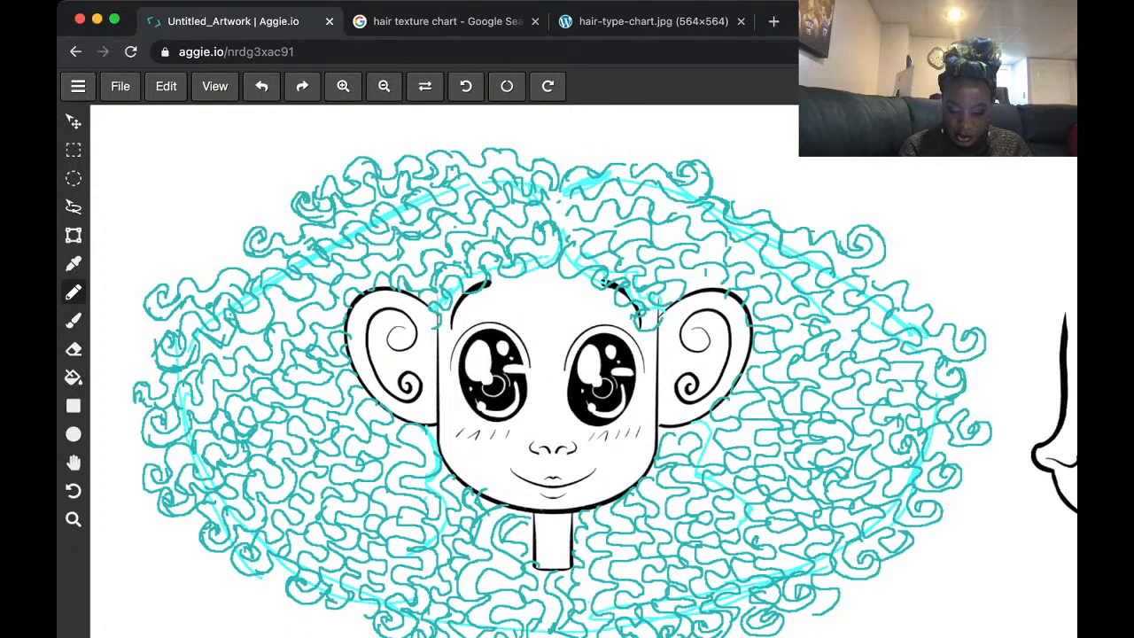
- Add a spiral-ended curl along the upper-right edge and short curls at the crown just right of the parting
{"action": "mouse_move", "coordinate": [721, 181]}
{"action": "left_mouse_down"}
{"action": "mouse_move", "coordinate": [766, 193]}
{"action": "mouse_move", "coordinate": [773, 211]}
{"action": "mouse_move", "coordinate": [788, 223]}
{"action": "left_mouse_up"}
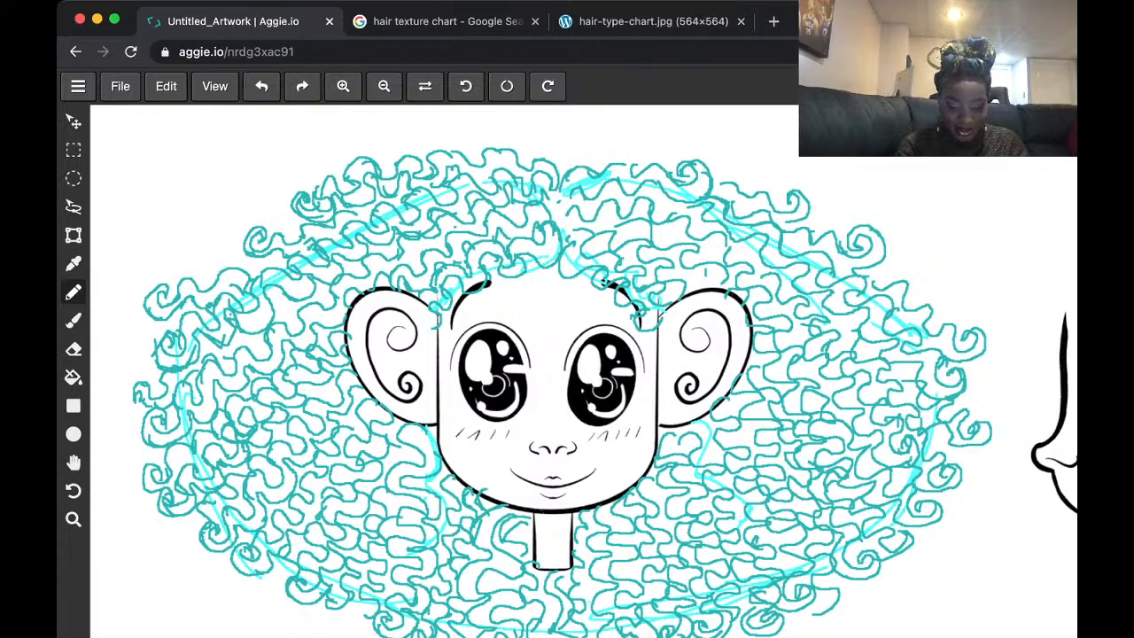
{"action": "key", "text": "minus"}
{"action": "key", "text": "minus"}
{"action": "key", "text": "minus"}
{"action": "key", "text": "minus"}
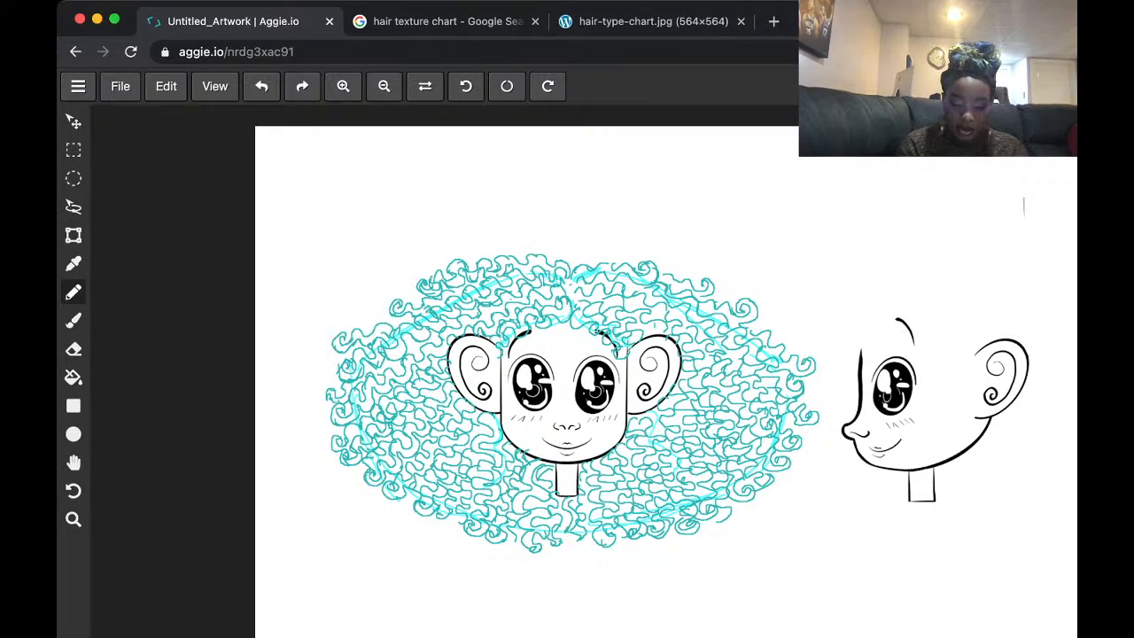
{"action": "mouse_move", "coordinate": [573, 269]}
{"action": "left_mouse_down"}
{"action": "mouse_move", "coordinate": [618, 264]}
{"action": "mouse_move", "coordinate": [615, 252]}
{"action": "mouse_move", "coordinate": [627, 264]}
{"action": "left_mouse_up"}
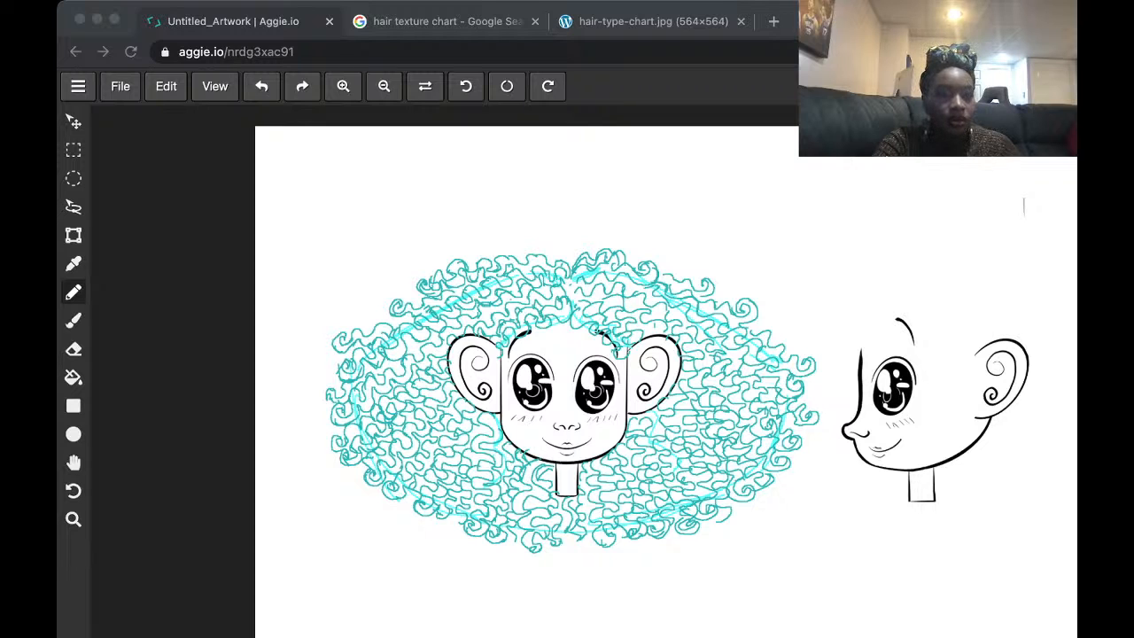
- Sketch the cyan fringe outline across the side-view head's forehead and the start of the crown behind the parting with the Pencil tool
{"action": "left_click", "coordinate": [884, 280]}
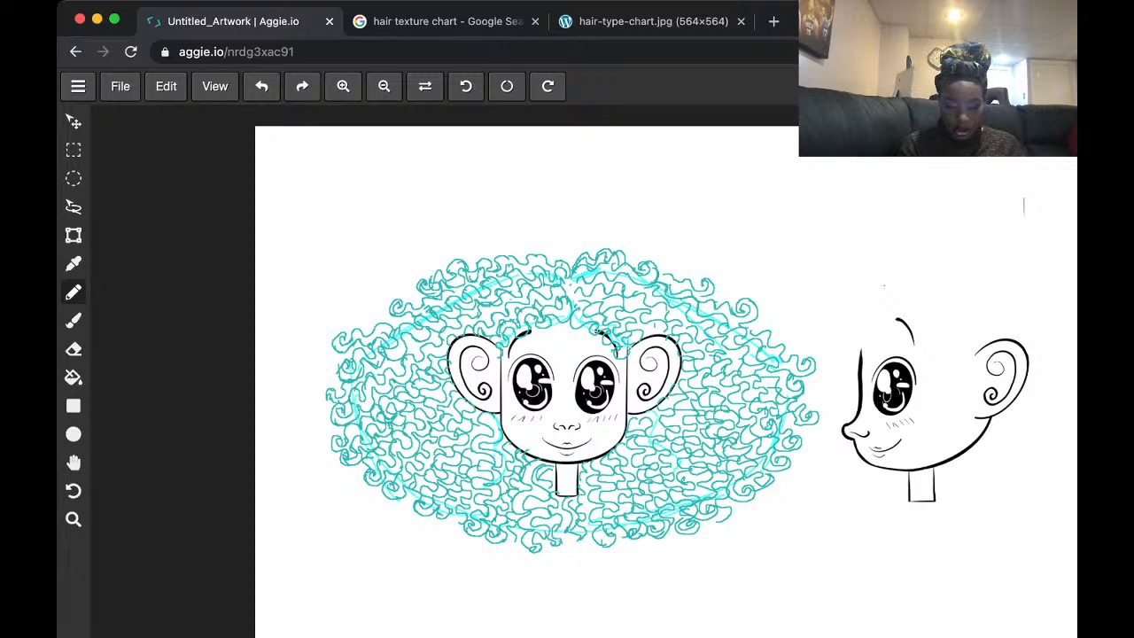
{"action": "key", "text": "space"}
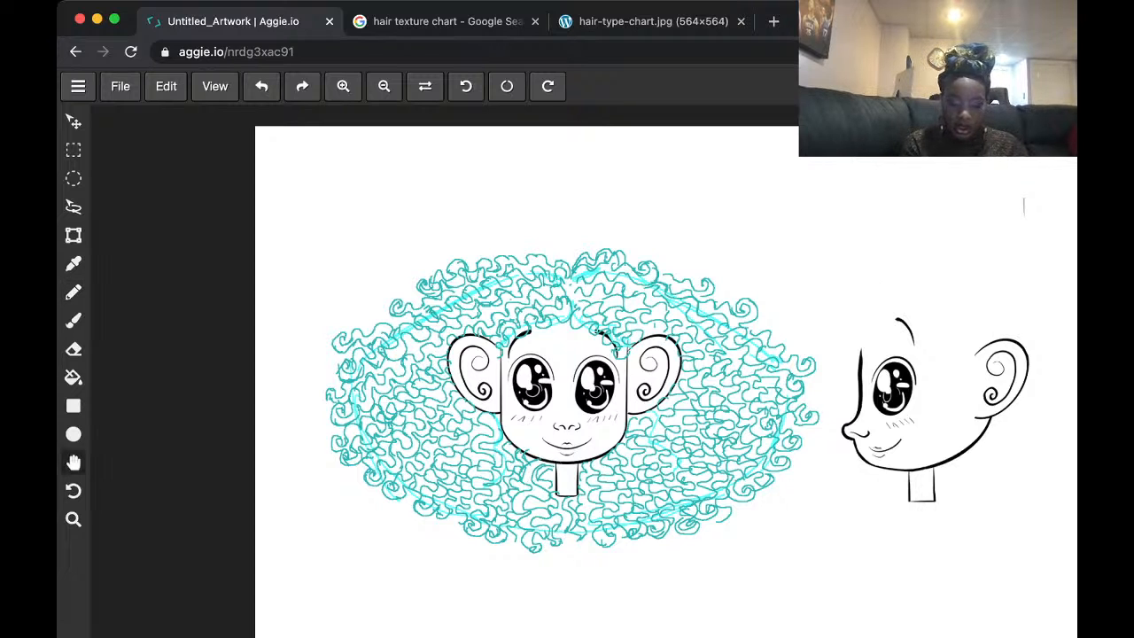
{"action": "mouse_move", "coordinate": [884, 285]}
{"action": "left_mouse_down"}
{"action": "mouse_move", "coordinate": [824, 237]}
{"action": "mouse_move", "coordinate": [767, 249]}
{"action": "mouse_move", "coordinate": [767, 283]}
{"action": "left_mouse_up"}
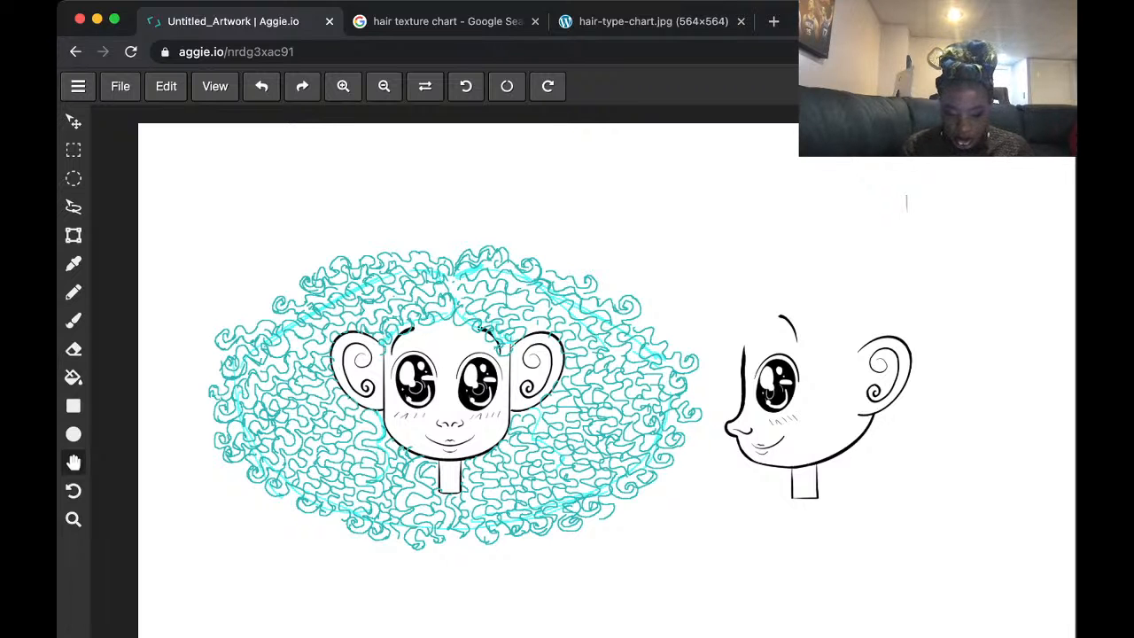
{"action": "scroll", "coordinate": [943, 369], "scroll_direction": "up", "scroll_amount": 5}
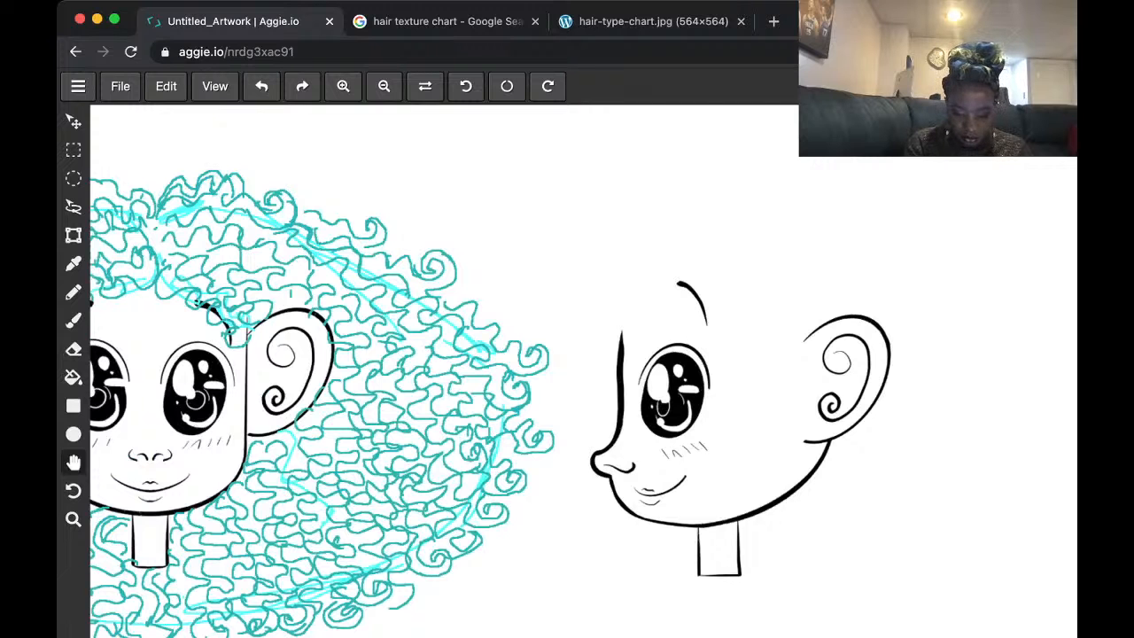
{"action": "left_click_drag", "start_coordinate": [943, 369], "coordinate": [892, 320]}
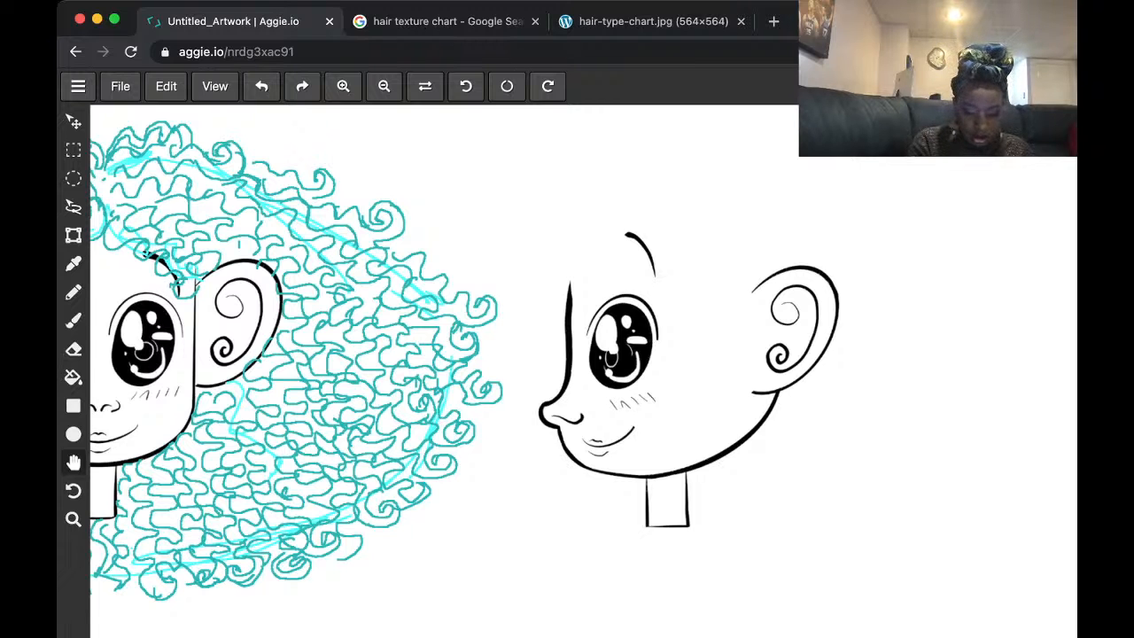
{"action": "key", "text": "minus"}
{"action": "key", "text": "minus"}
{"action": "left_click_drag", "start_coordinate": [531, 355], "coordinate": [524, 325]}
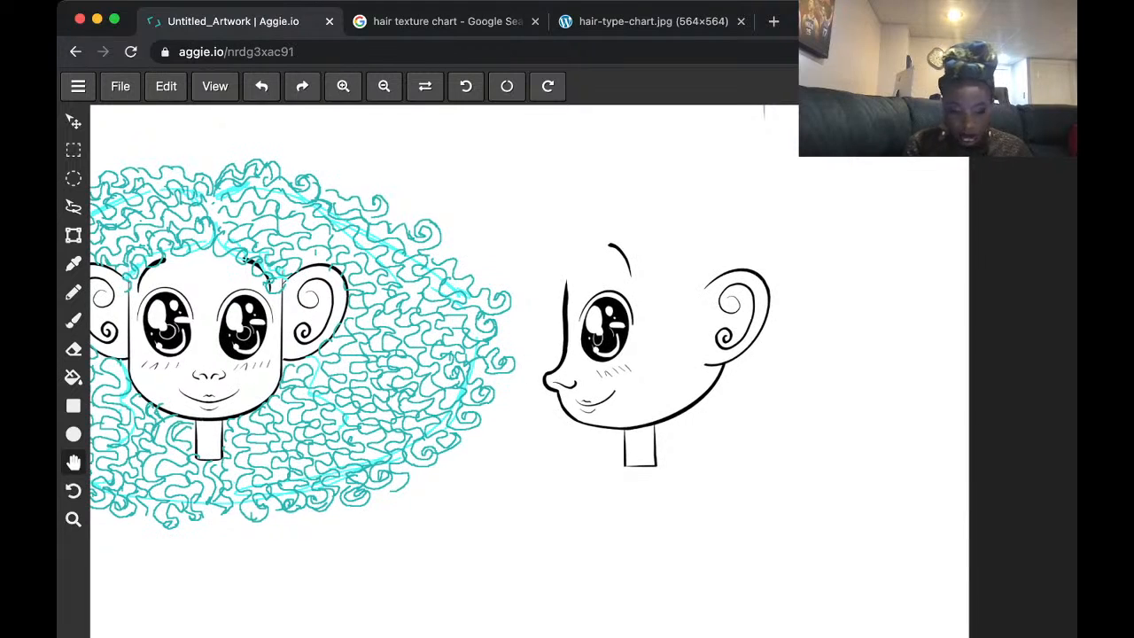
{"action": "key", "text": "b"}
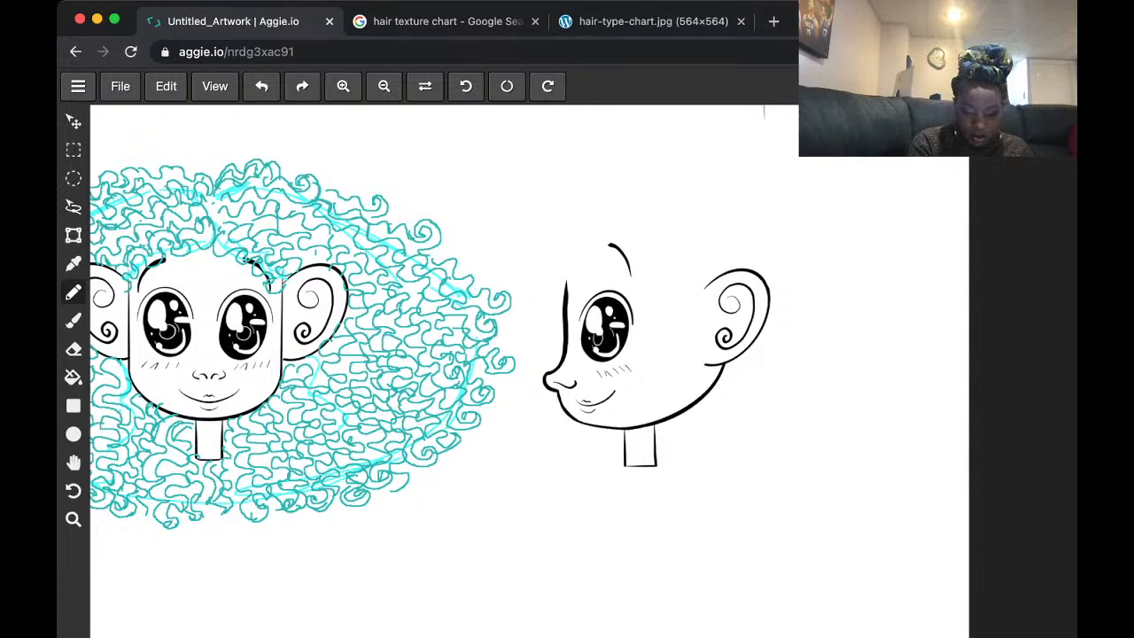
{"action": "mouse_move", "coordinate": [617, 223]}
{"action": "left_mouse_down"}
{"action": "mouse_move", "coordinate": [561, 250]}
{"action": "mouse_move", "coordinate": [547, 293]}
{"action": "mouse_move", "coordinate": [604, 307]}
{"action": "mouse_move", "coordinate": [669, 303]}
{"action": "left_mouse_up"}
{"action": "left_click_drag", "start_coordinate": [618, 227], "coordinate": [728, 203]}
{"action": "left_click_drag", "start_coordinate": [636, 216], "coordinate": [569, 231]}
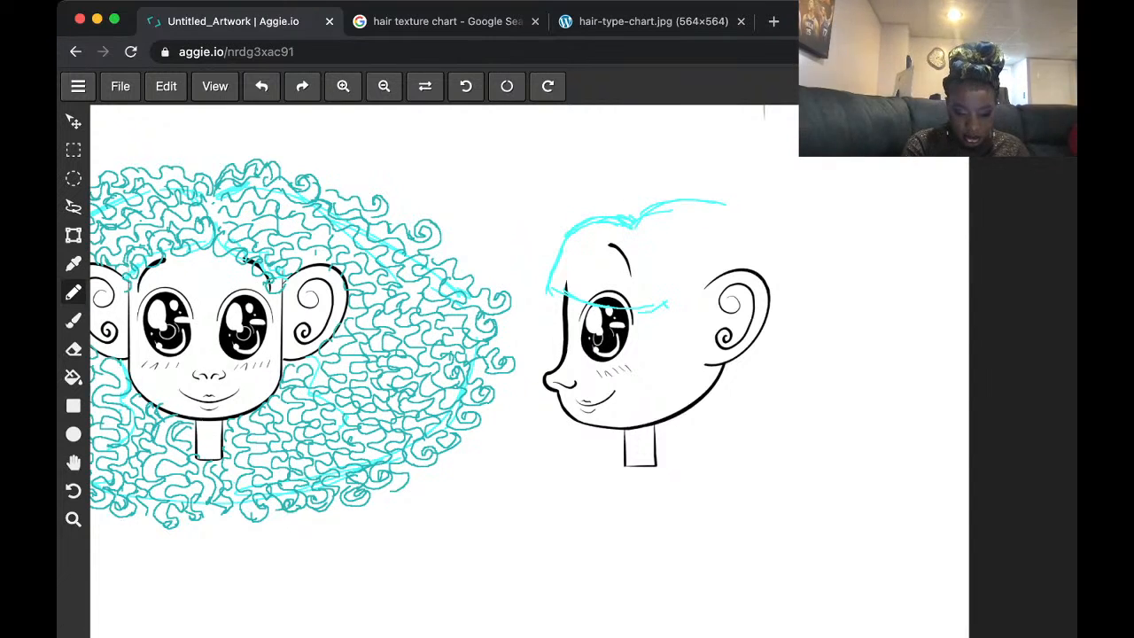
- Sketch the side-view hair's back outline, curving over the crown and falling in long straight cyan strokes behind the ear
{"action": "mouse_move", "coordinate": [634, 217]}
{"action": "left_mouse_down"}
{"action": "mouse_move", "coordinate": [705, 202]}
{"action": "mouse_move", "coordinate": [774, 249]}
{"action": "mouse_move", "coordinate": [790, 359]}
{"action": "left_mouse_up"}
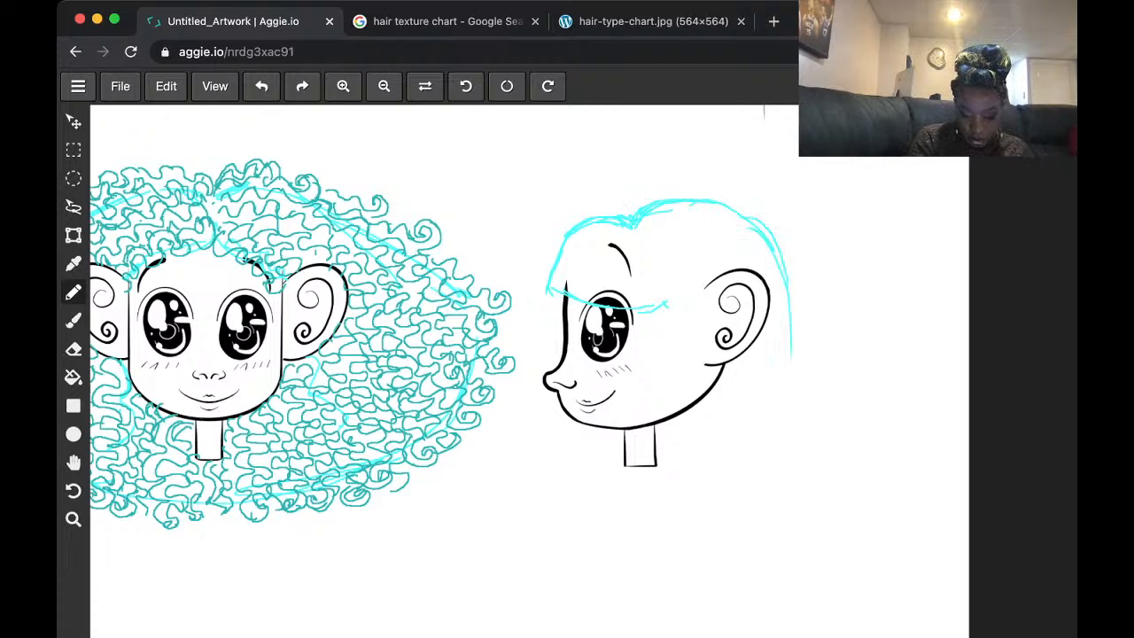
{"action": "mouse_move", "coordinate": [770, 258]}
{"action": "left_mouse_down"}
{"action": "mouse_move", "coordinate": [785, 283]}
{"action": "mouse_move", "coordinate": [781, 446]}
{"action": "left_mouse_up"}
{"action": "mouse_move", "coordinate": [778, 328]}
{"action": "left_mouse_down"}
{"action": "mouse_move", "coordinate": [786, 565]}
{"action": "mouse_move", "coordinate": [805, 515]}
{"action": "mouse_move", "coordinate": [808, 632]}
{"action": "left_mouse_up"}
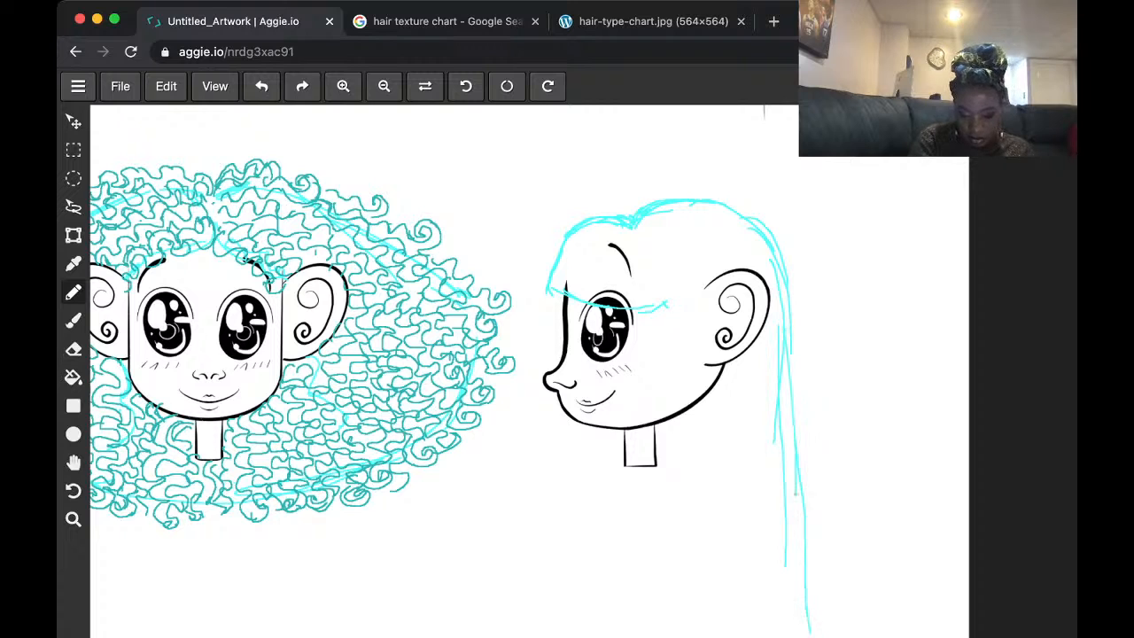
{"action": "left_click_drag", "start_coordinate": [795, 493], "coordinate": [799, 635]}
{"action": "left_click_drag", "start_coordinate": [767, 251], "coordinate": [802, 618]}
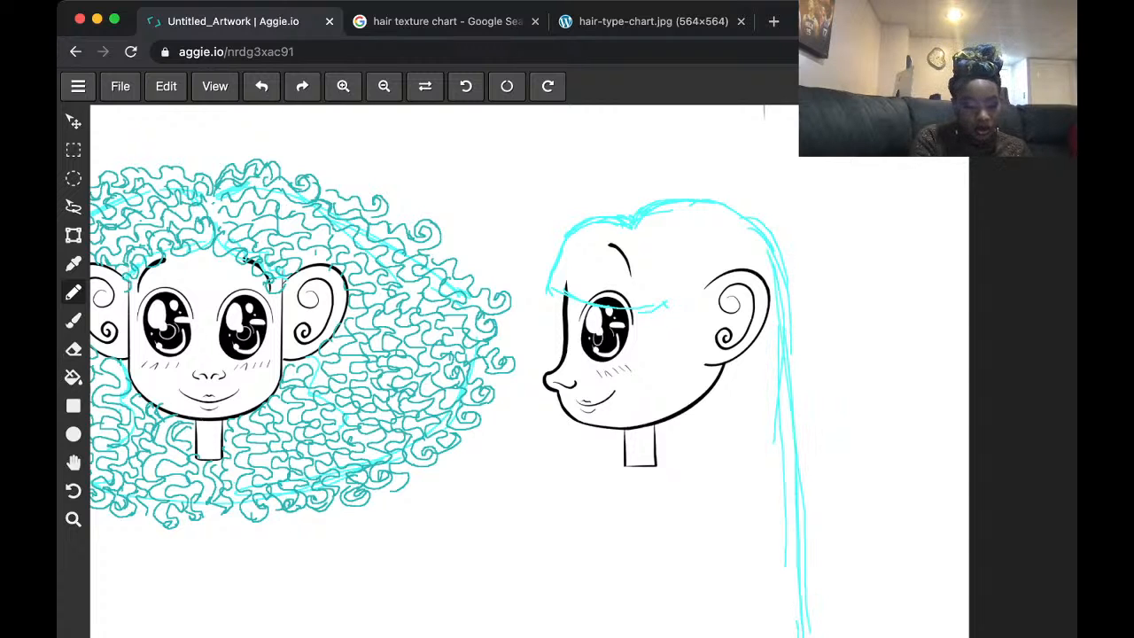
{"action": "left_click_drag", "start_coordinate": [783, 299], "coordinate": [796, 568]}
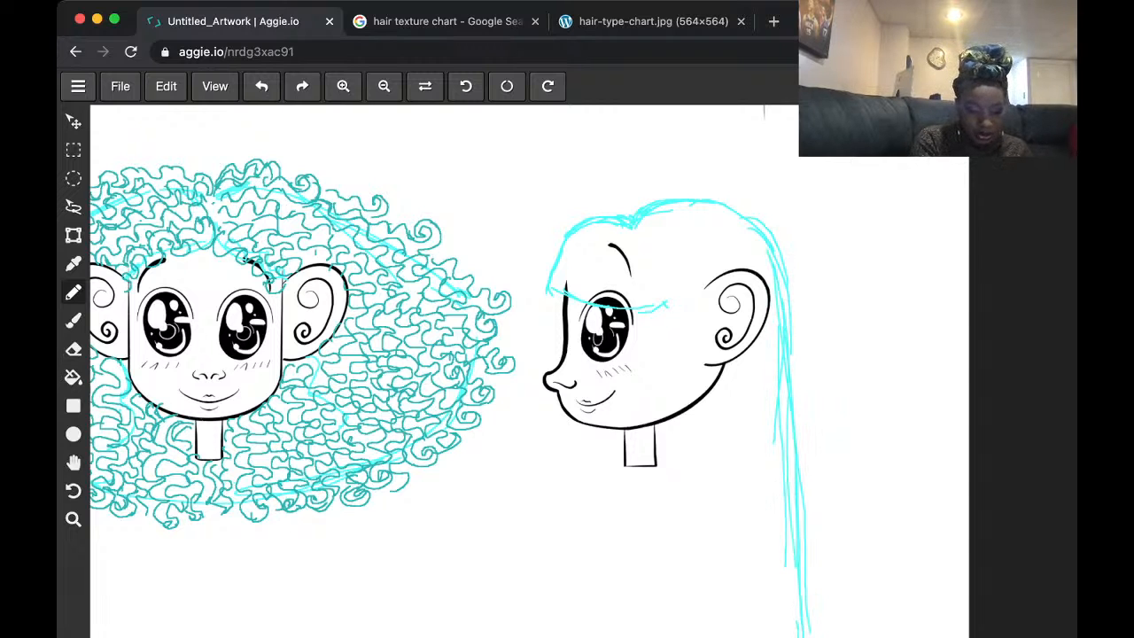
- Sketch long straight cyan strands hanging in front of the side-view ear and reinforce the lower back edge of the hair
{"action": "scroll", "coordinate": [584, 400], "scroll_direction": "down", "scroll_amount": 1}
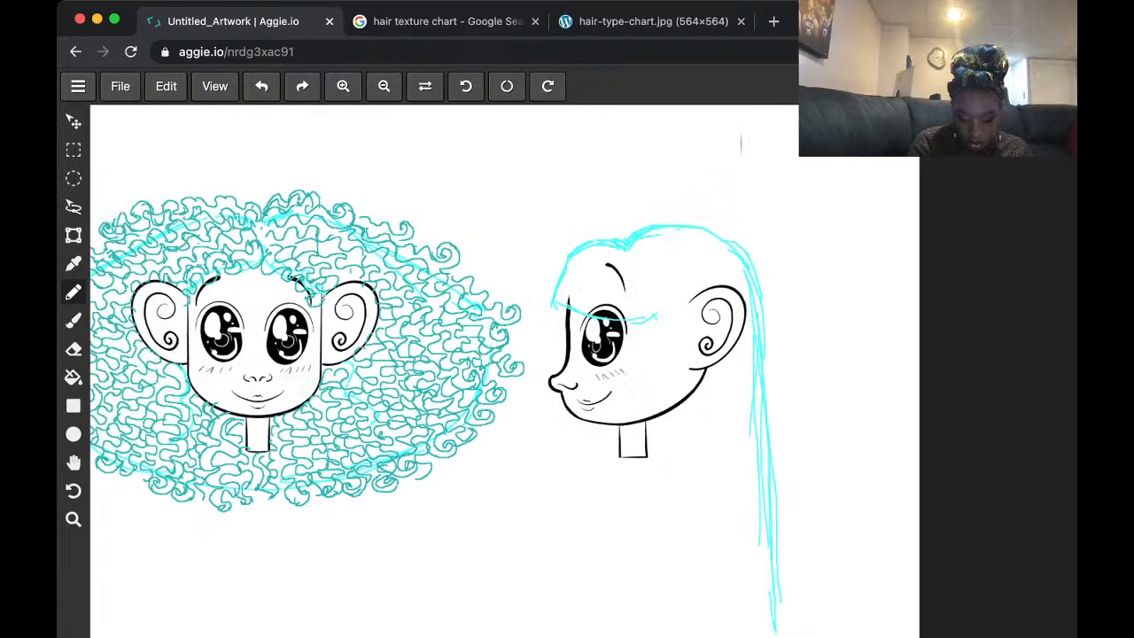
{"action": "left_click_drag", "start_coordinate": [656, 312], "coordinate": [671, 590]}
{"action": "left_click_drag", "start_coordinate": [687, 283], "coordinate": [682, 637]}
{"action": "left_click_drag", "start_coordinate": [677, 558], "coordinate": [673, 616]}
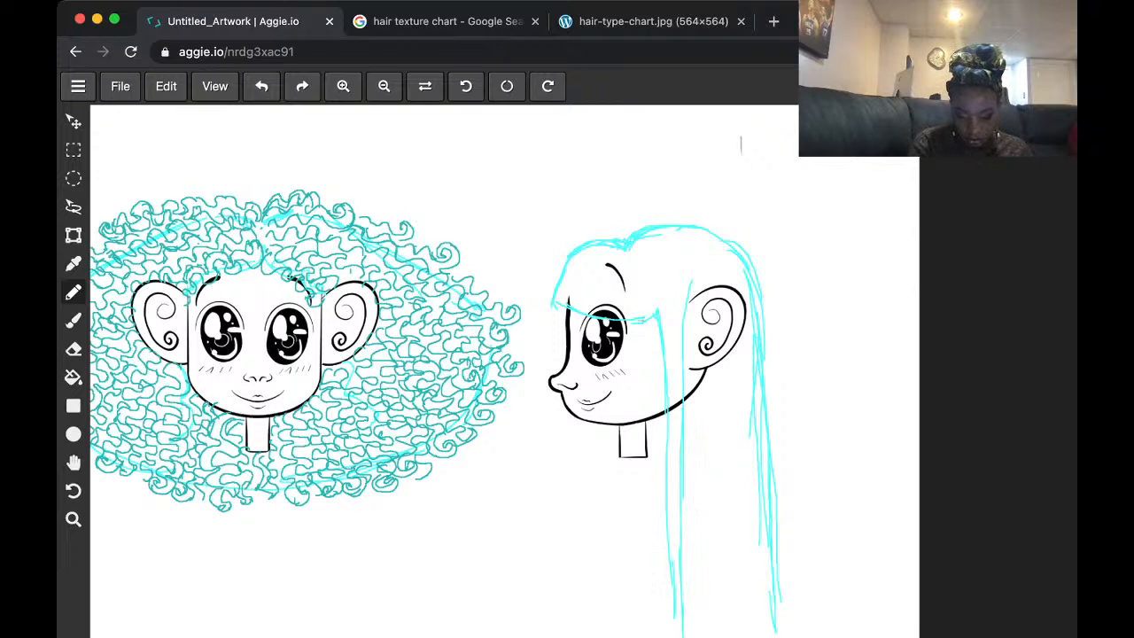
{"action": "mouse_move", "coordinate": [638, 321]}
{"action": "left_mouse_down"}
{"action": "mouse_move", "coordinate": [671, 308]}
{"action": "mouse_move", "coordinate": [672, 613]}
{"action": "left_mouse_up"}
{"action": "left_click_drag", "start_coordinate": [683, 287], "coordinate": [680, 637]}
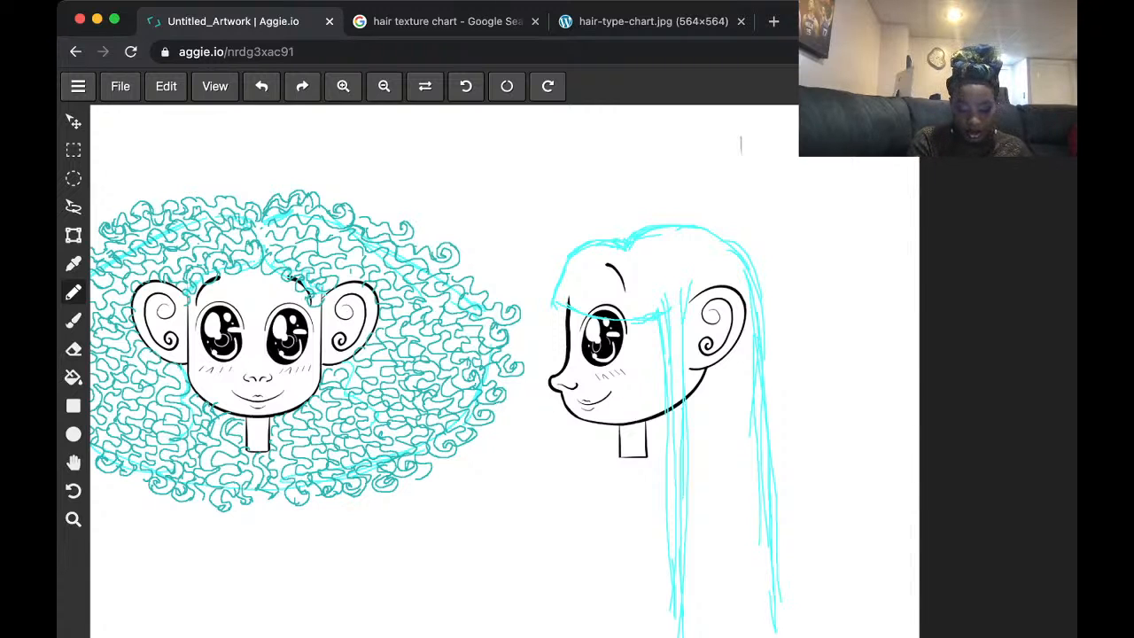
{"action": "left_click_drag", "start_coordinate": [691, 388], "coordinate": [692, 482]}
{"action": "left_click_drag", "start_coordinate": [695, 369], "coordinate": [699, 634]}
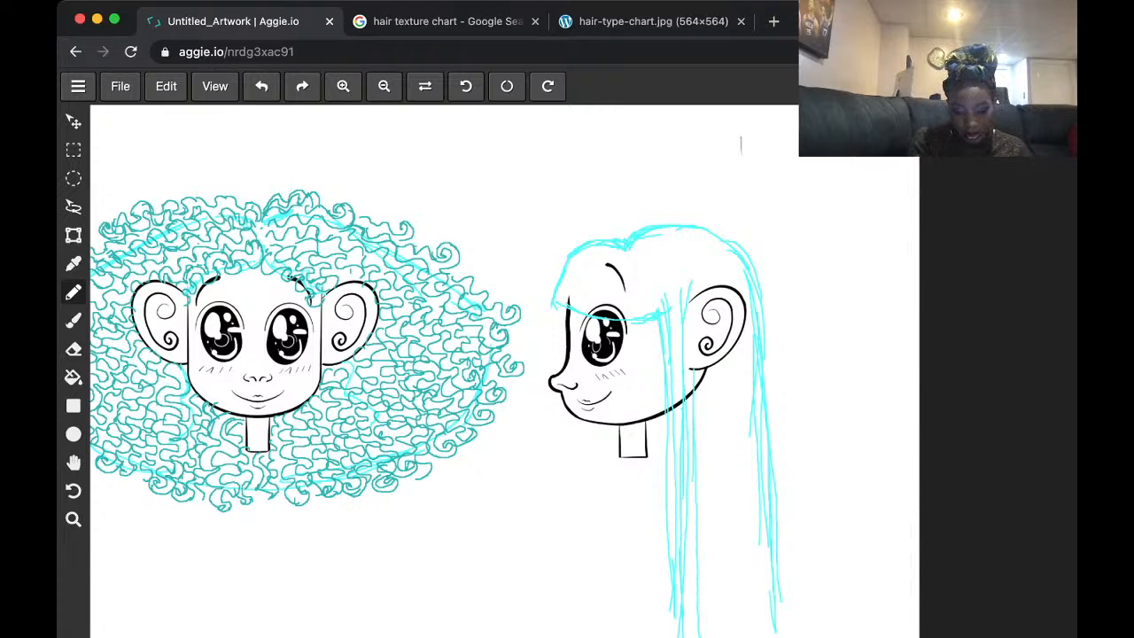
{"action": "left_click_drag", "start_coordinate": [776, 422], "coordinate": [776, 613]}
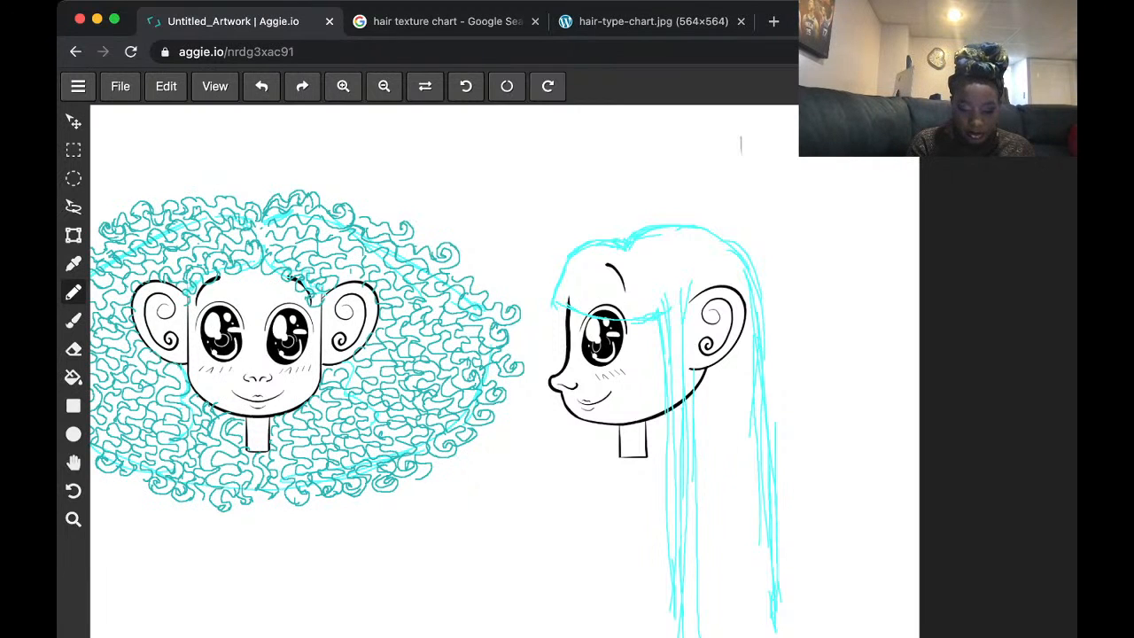
- Outline the front edge of the side-view fringe with the Pencil in teal, from the parting to the forehead, and start its front strands
{"action": "scroll", "coordinate": [782, 274], "scroll_direction": "up", "scroll_amount": 5}
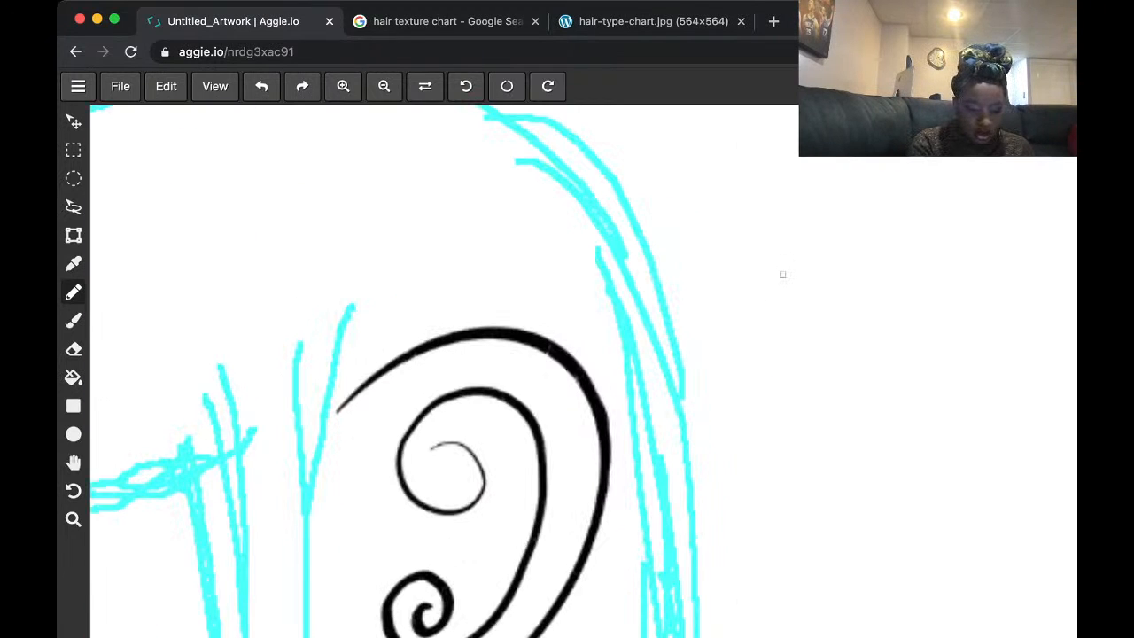
{"action": "scroll", "coordinate": [782, 275], "scroll_direction": "down", "scroll_amount": 4}
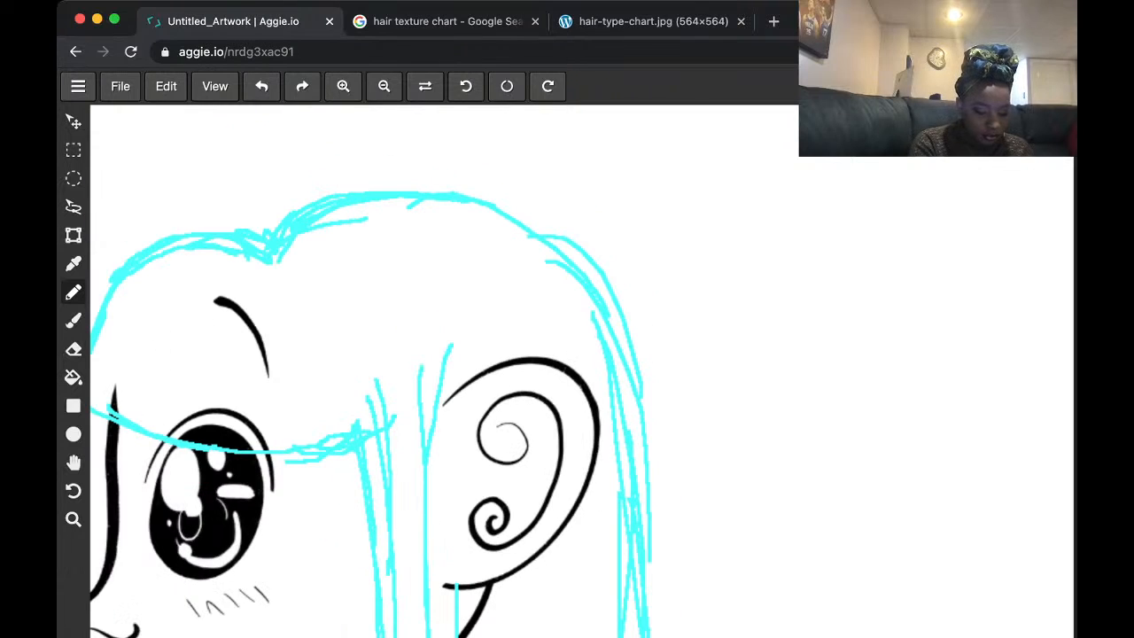
{"action": "left_click", "coordinate": [74, 406]}
{"action": "left_click", "coordinate": [73, 434]}
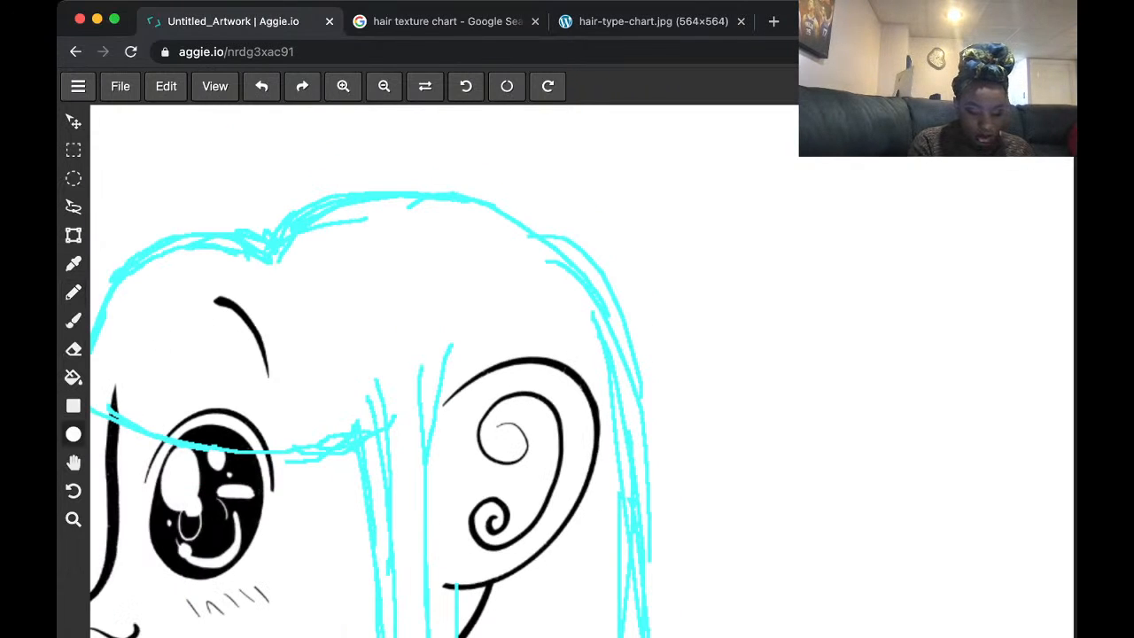
{"action": "left_click", "coordinate": [74, 462]}
{"action": "mouse_move", "coordinate": [354, 390]}
{"action": "left_mouse_down"}
{"action": "mouse_move", "coordinate": [660, 335]}
{"action": "mouse_move", "coordinate": [683, 343]}
{"action": "left_mouse_up"}
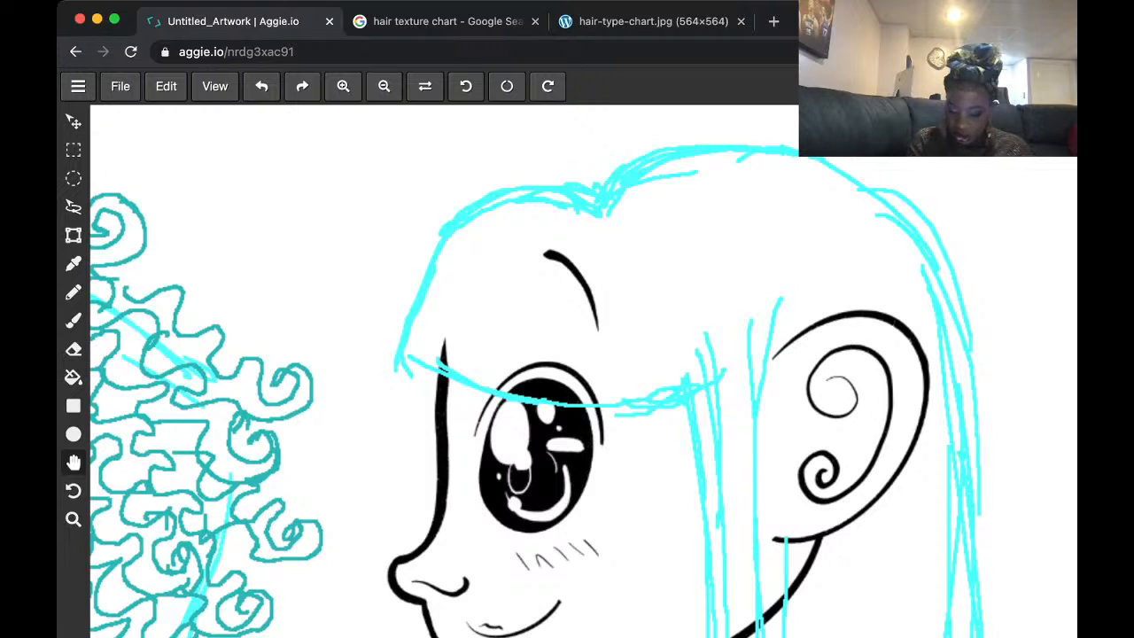
{"action": "left_click", "coordinate": [73, 292]}
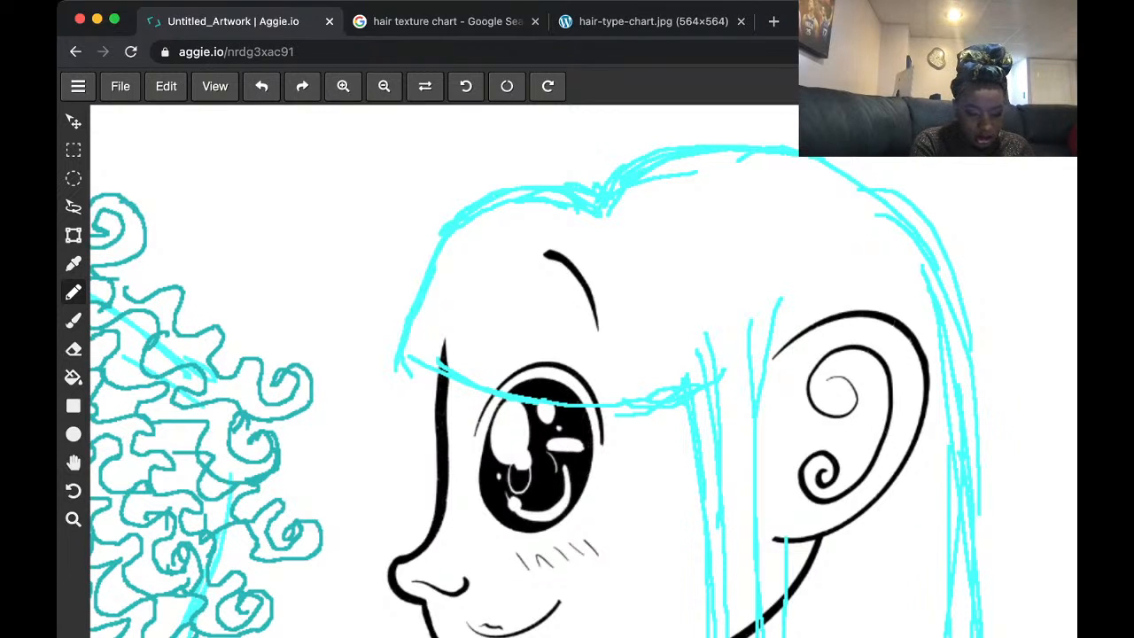
{"action": "key", "text": "minus"}
{"action": "key", "text": "minus"}
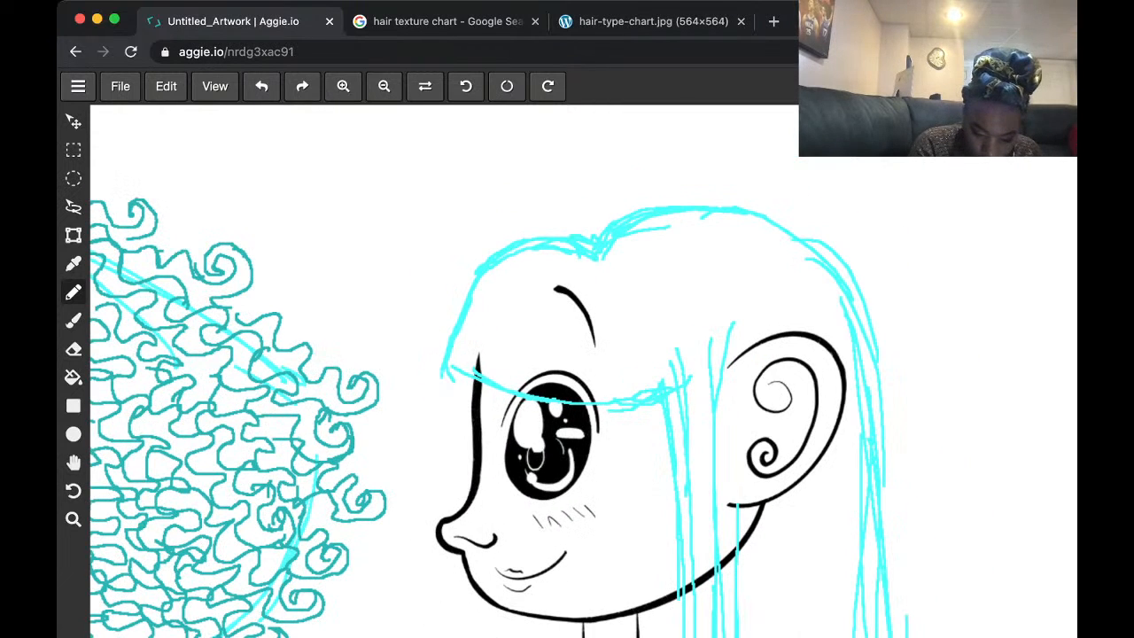
{"action": "mouse_move", "coordinate": [599, 229]}
{"action": "left_mouse_down"}
{"action": "mouse_move", "coordinate": [558, 227]}
{"action": "mouse_move", "coordinate": [528, 246]}
{"action": "mouse_move", "coordinate": [475, 317]}
{"action": "left_mouse_up"}
{"action": "left_click_drag", "start_coordinate": [501, 266], "coordinate": [447, 366]}
{"action": "mouse_move", "coordinate": [475, 317]}
{"action": "left_mouse_down"}
{"action": "mouse_move", "coordinate": [448, 366]}
{"action": "mouse_move", "coordinate": [468, 383]}
{"action": "left_mouse_up"}
{"action": "mouse_move", "coordinate": [502, 295]}
{"action": "left_mouse_down"}
{"action": "mouse_move", "coordinate": [468, 385]}
{"action": "mouse_move", "coordinate": [493, 395]}
{"action": "left_mouse_up"}
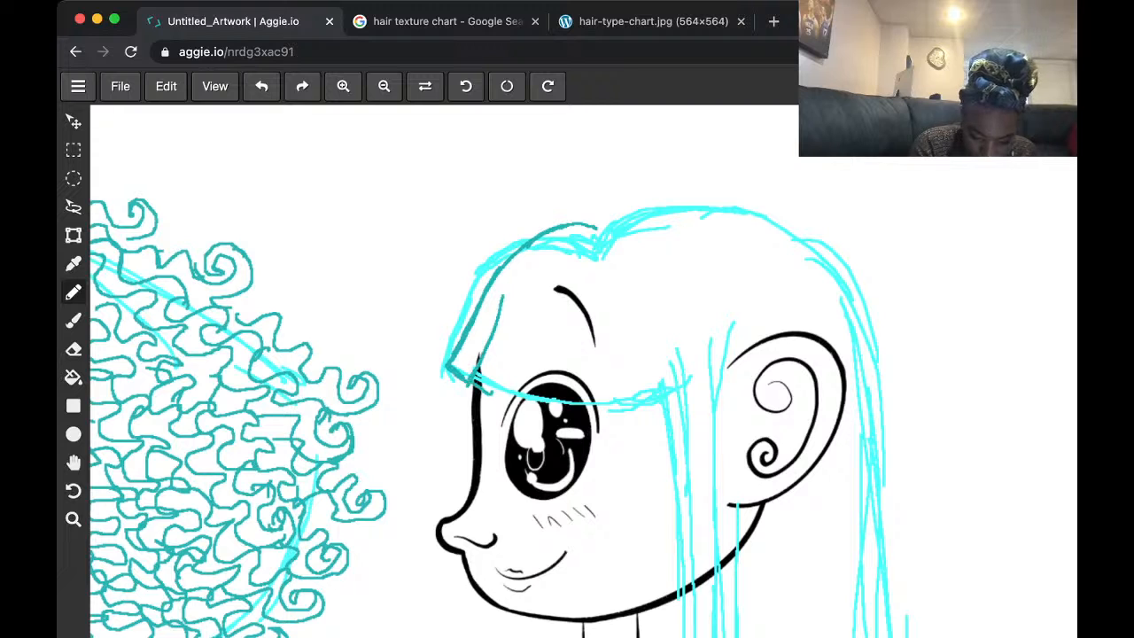
- Draw straight teal fringe strands down to the cyan guideline across the forehead and over the side-view eye
{"action": "left_click_drag", "start_coordinate": [517, 306], "coordinate": [494, 396]}
{"action": "mouse_move", "coordinate": [519, 329]}
{"action": "left_mouse_down"}
{"action": "mouse_move", "coordinate": [506, 399]}
{"action": "mouse_move", "coordinate": [530, 402]}
{"action": "left_mouse_up"}
{"action": "mouse_move", "coordinate": [538, 302]}
{"action": "left_mouse_down"}
{"action": "mouse_move", "coordinate": [530, 389]}
{"action": "mouse_move", "coordinate": [558, 402]}
{"action": "left_mouse_up"}
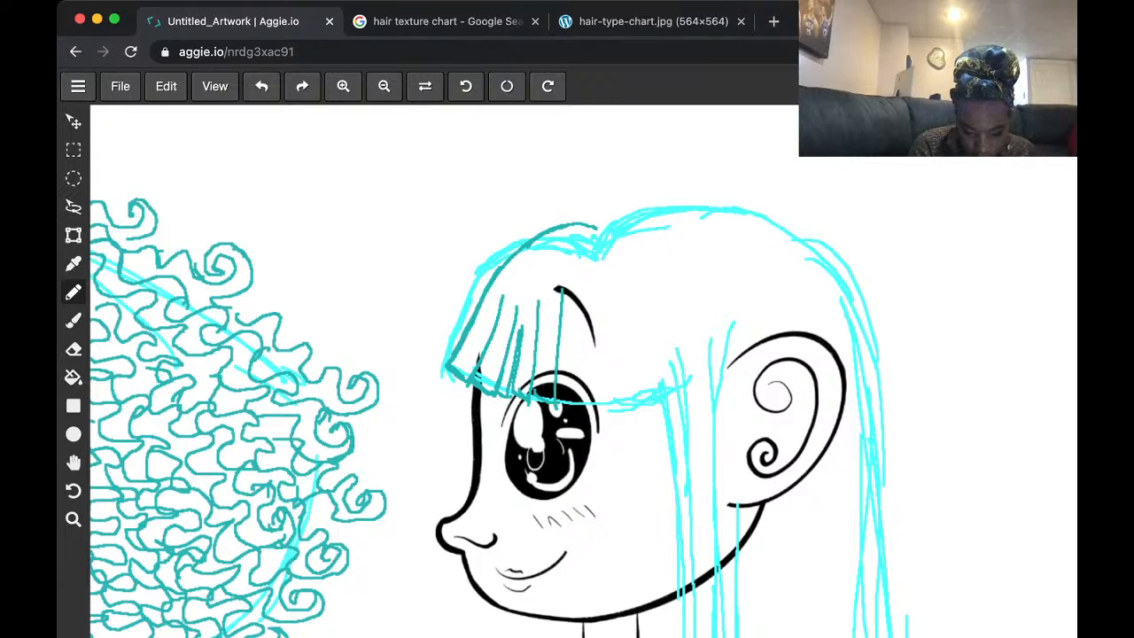
{"action": "mouse_move", "coordinate": [581, 328]}
{"action": "left_mouse_down"}
{"action": "mouse_move", "coordinate": [581, 411]}
{"action": "mouse_move", "coordinate": [593, 378]}
{"action": "mouse_move", "coordinate": [598, 408]}
{"action": "left_mouse_up"}
{"action": "left_click_drag", "start_coordinate": [605, 319], "coordinate": [603, 405]}
{"action": "left_click_drag", "start_coordinate": [572, 294], "coordinate": [573, 397]}
{"action": "left_click_drag", "start_coordinate": [576, 354], "coordinate": [578, 393]}
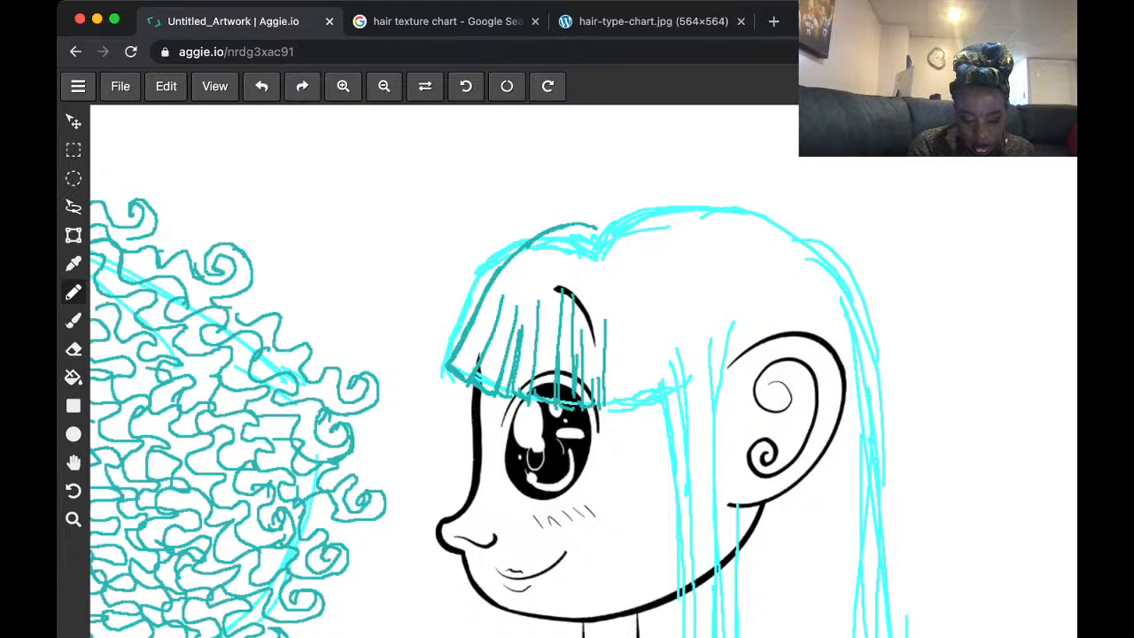
{"action": "left_click_drag", "start_coordinate": [548, 286], "coordinate": [545, 390]}
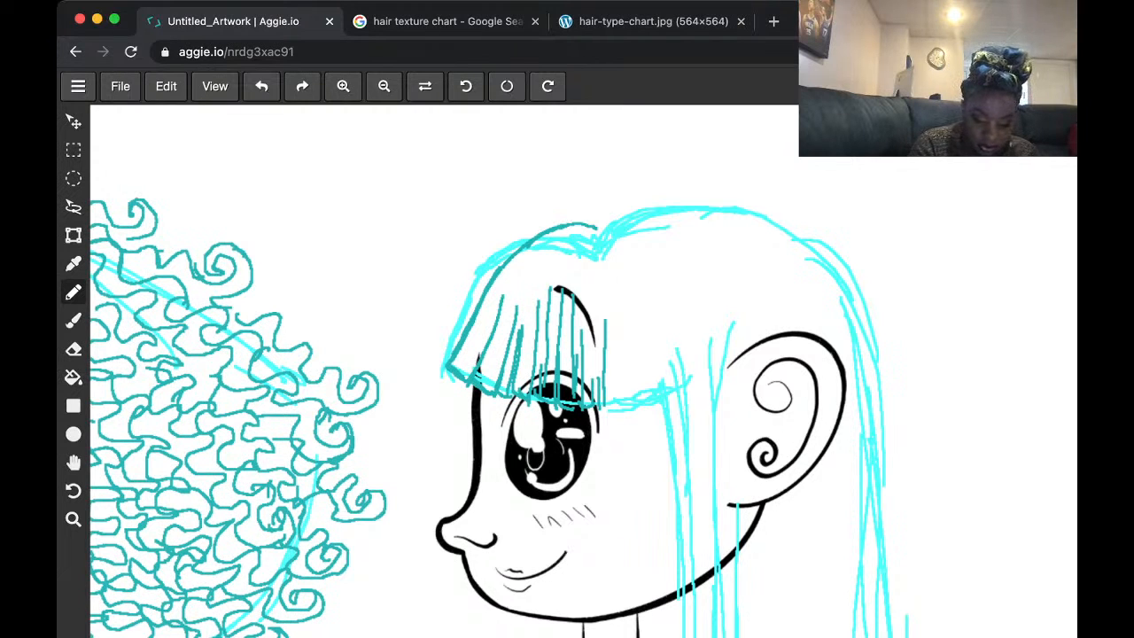
- Fill the gaps in the front half of the side-view fringe with thin teal strands, redoing the one below the parting
{"action": "left_click_drag", "start_coordinate": [501, 281], "coordinate": [462, 370]}
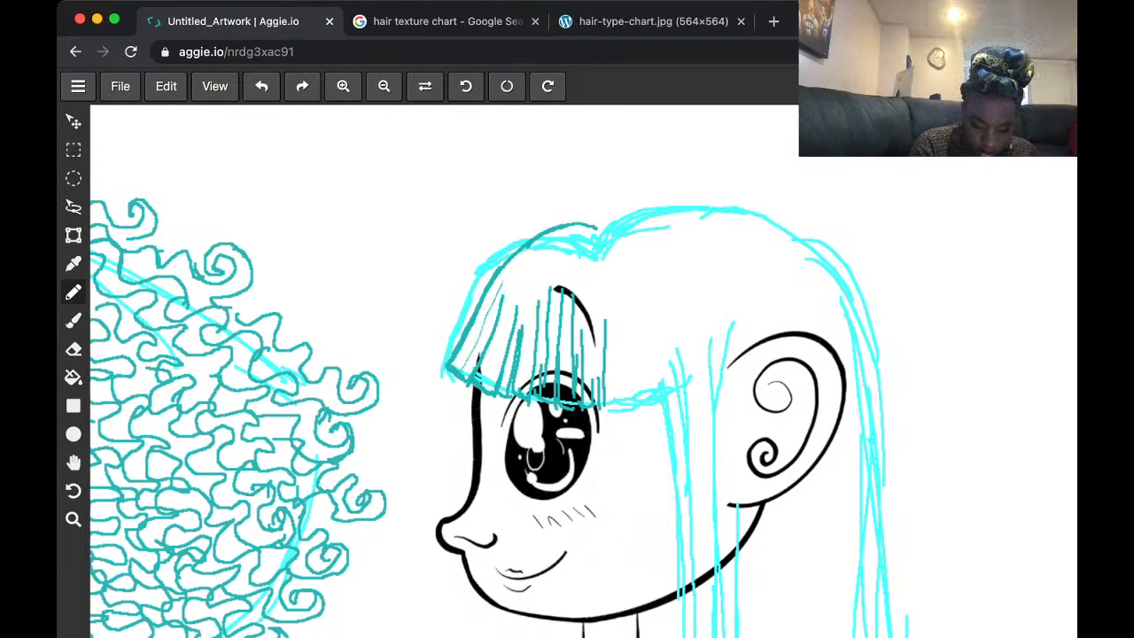
{"action": "left_click_drag", "start_coordinate": [522, 266], "coordinate": [490, 382]}
{"action": "left_click_drag", "start_coordinate": [506, 335], "coordinate": [486, 381]}
{"action": "left_click_drag", "start_coordinate": [492, 359], "coordinate": [483, 381]}
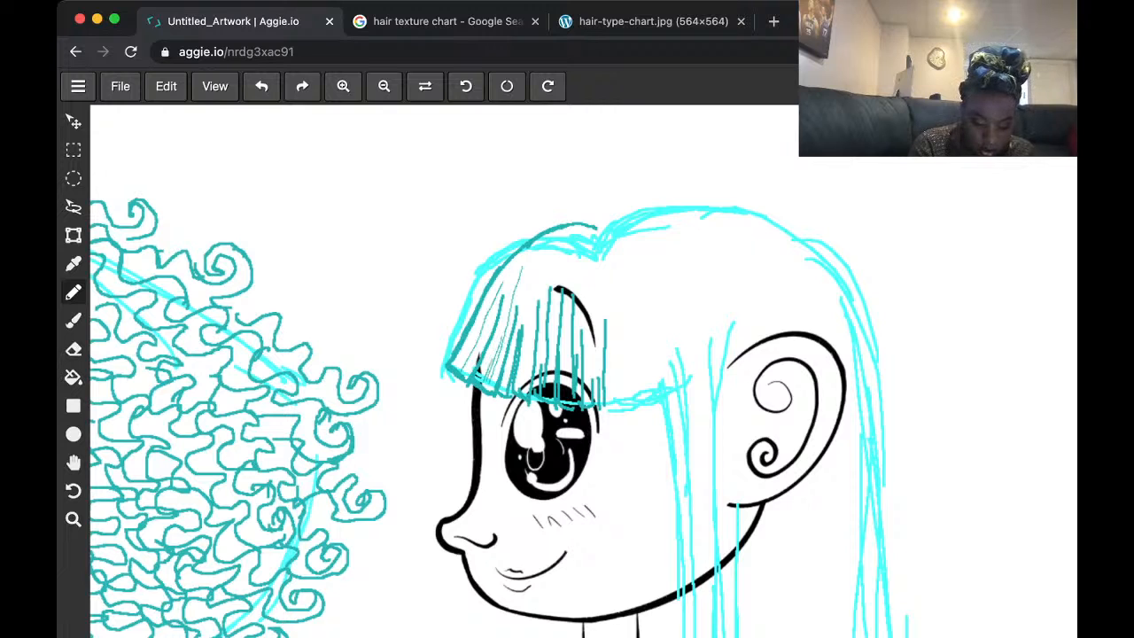
{"action": "mouse_move", "coordinate": [499, 306]}
{"action": "left_mouse_down"}
{"action": "mouse_move", "coordinate": [467, 378]}
{"action": "mouse_move", "coordinate": [483, 319]}
{"action": "mouse_move", "coordinate": [457, 368]}
{"action": "mouse_move", "coordinate": [466, 345]}
{"action": "left_mouse_up"}
{"action": "mouse_move", "coordinate": [554, 250]}
{"action": "left_mouse_down"}
{"action": "mouse_move", "coordinate": [529, 296]}
{"action": "mouse_move", "coordinate": [523, 375]}
{"action": "left_mouse_up"}
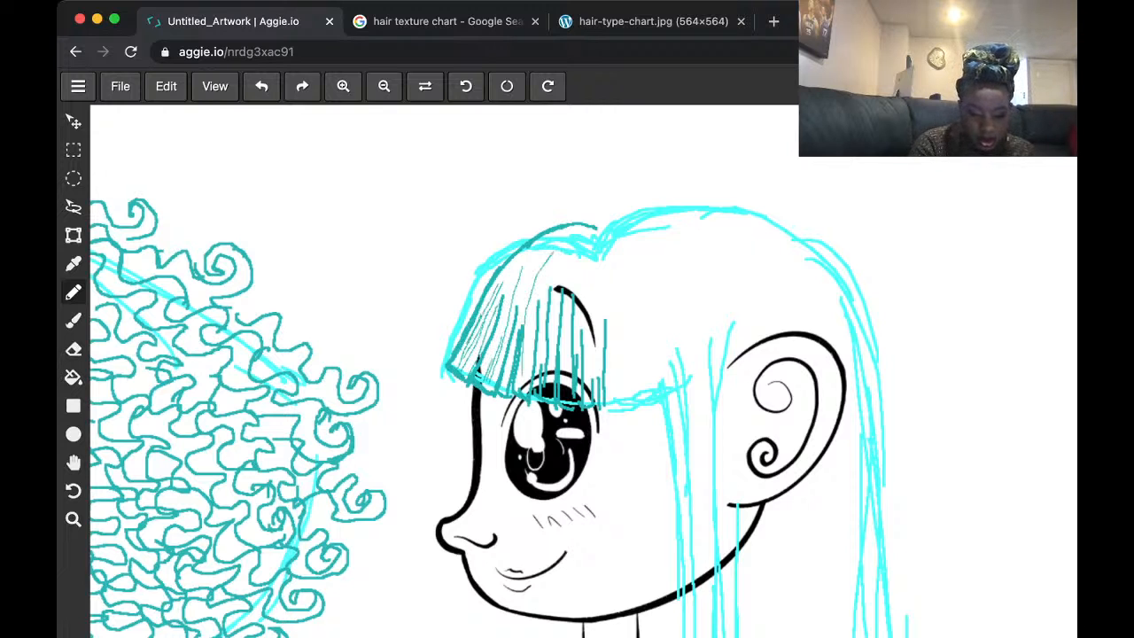
{"action": "key", "text": "Left"}
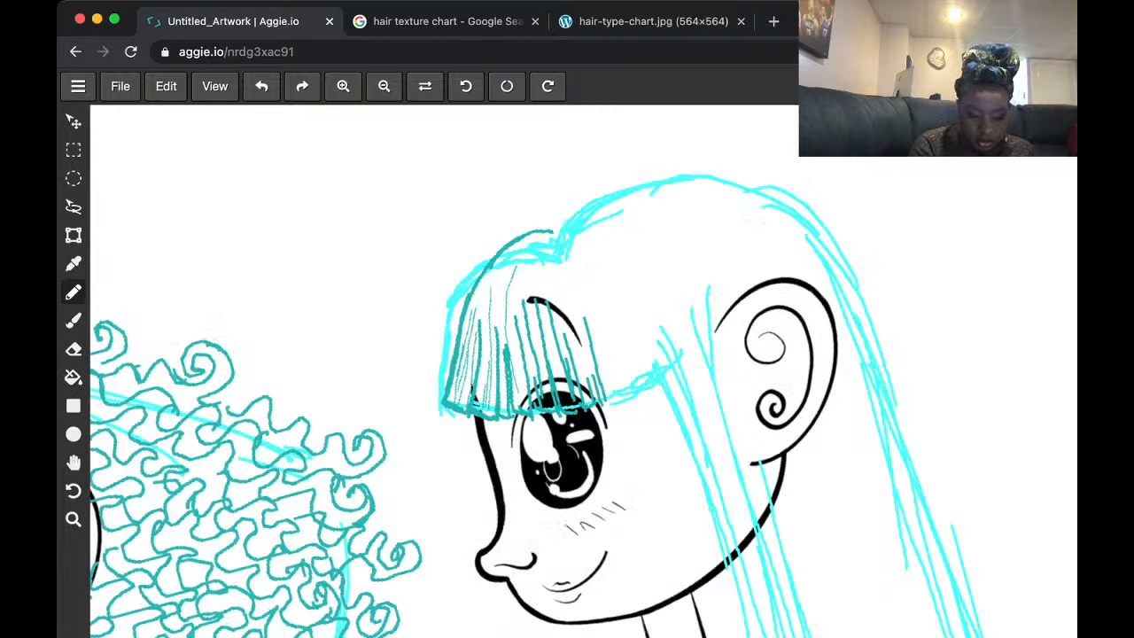
{"action": "key", "text": "Right"}
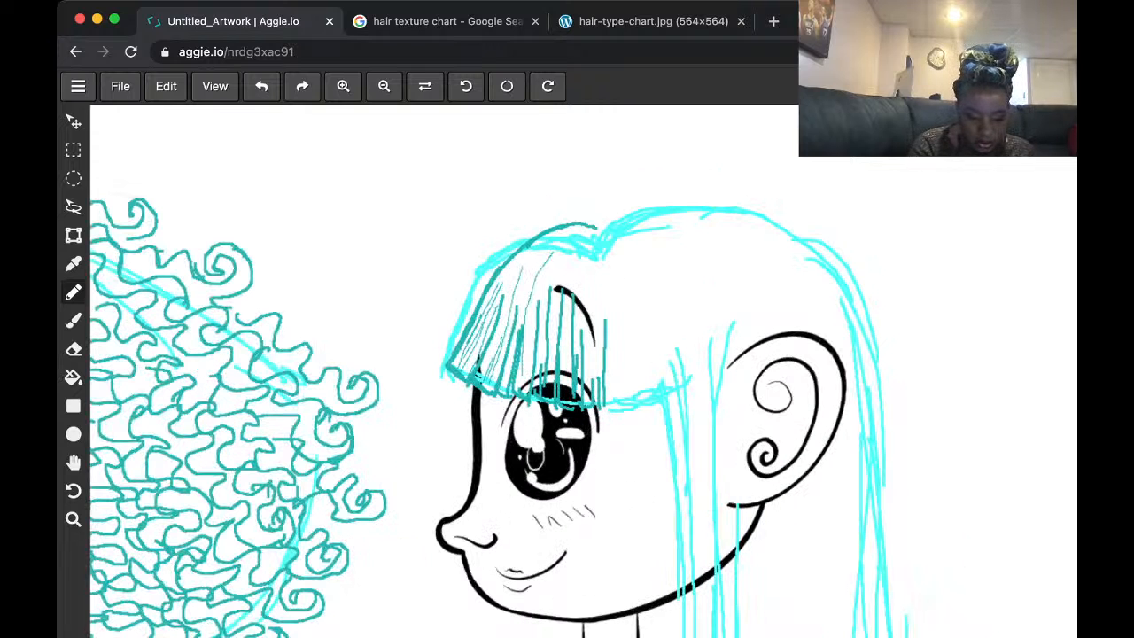
{"action": "key", "text": "super+z"}
{"action": "left_click_drag", "start_coordinate": [549, 253], "coordinate": [521, 376]}
{"action": "left_click_drag", "start_coordinate": [542, 288], "coordinate": [526, 380]}
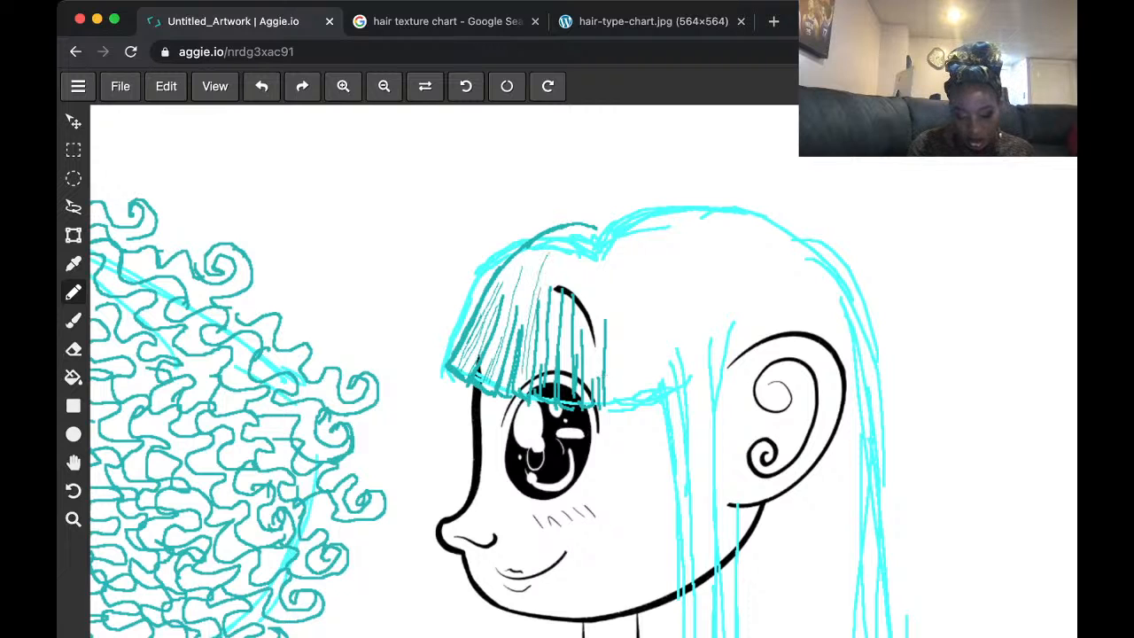
- Extend the side-view fringe behind the eye with thin, nearly vertical teal strands and a teal lower edge
{"action": "left_click_drag", "start_coordinate": [604, 403], "coordinate": [624, 405]}
{"action": "left_click_drag", "start_coordinate": [620, 273], "coordinate": [625, 405]}
{"action": "mouse_move", "coordinate": [622, 366]}
{"action": "left_mouse_down"}
{"action": "mouse_move", "coordinate": [625, 403]}
{"action": "mouse_move", "coordinate": [646, 402]}
{"action": "left_mouse_up"}
{"action": "mouse_move", "coordinate": [643, 271]}
{"action": "left_mouse_down"}
{"action": "mouse_move", "coordinate": [646, 405]}
{"action": "mouse_move", "coordinate": [662, 379]}
{"action": "mouse_move", "coordinate": [663, 401]}
{"action": "left_mouse_up"}
{"action": "left_click_drag", "start_coordinate": [647, 268], "coordinate": [659, 408]}
{"action": "left_click_drag", "start_coordinate": [635, 248], "coordinate": [662, 415]}
{"action": "left_click_drag", "start_coordinate": [607, 265], "coordinate": [623, 376]}
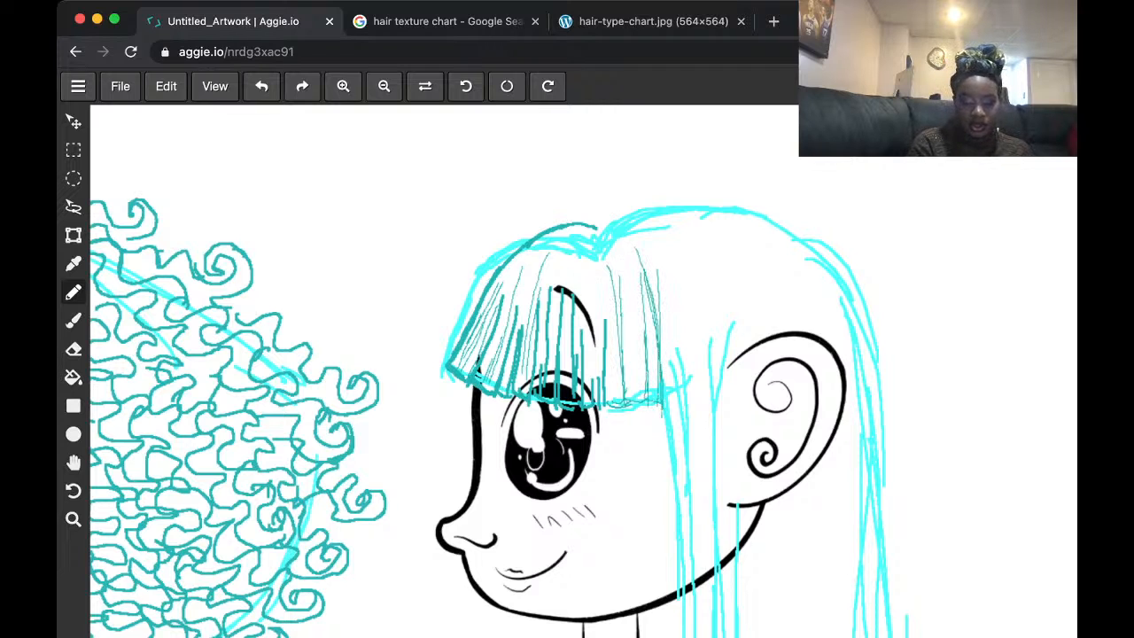
{"action": "left_click_drag", "start_coordinate": [635, 259], "coordinate": [627, 393]}
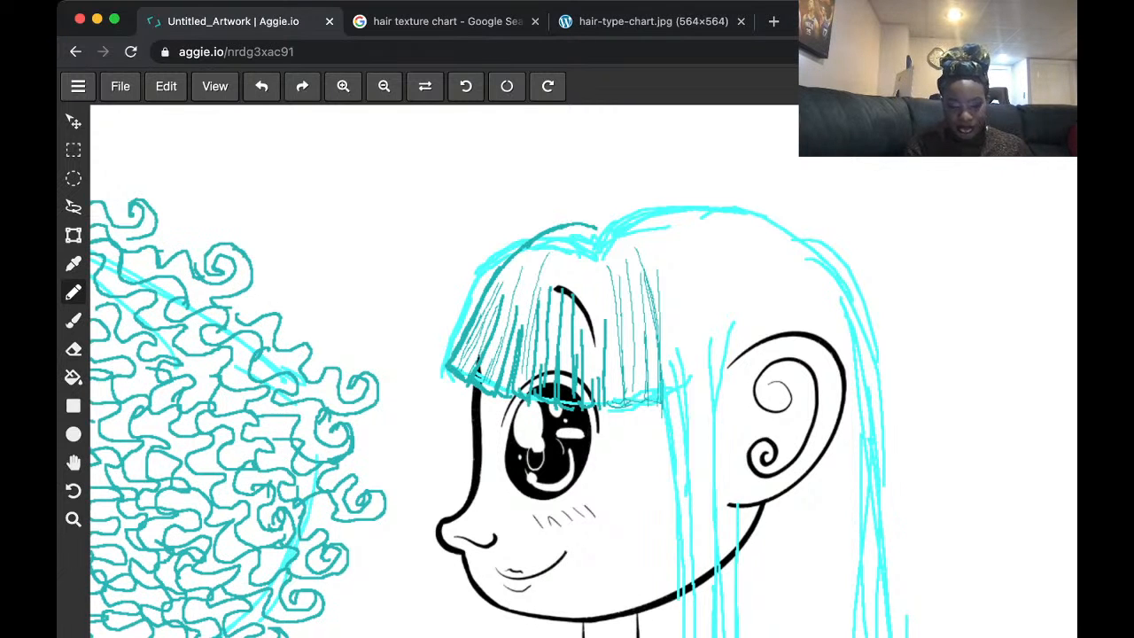
- Draw the front edge of the long side lock in teal, from behind the fringe past the jaw and neck
{"action": "scroll", "coordinate": [584, 393], "scroll_direction": "down", "scroll_amount": 2}
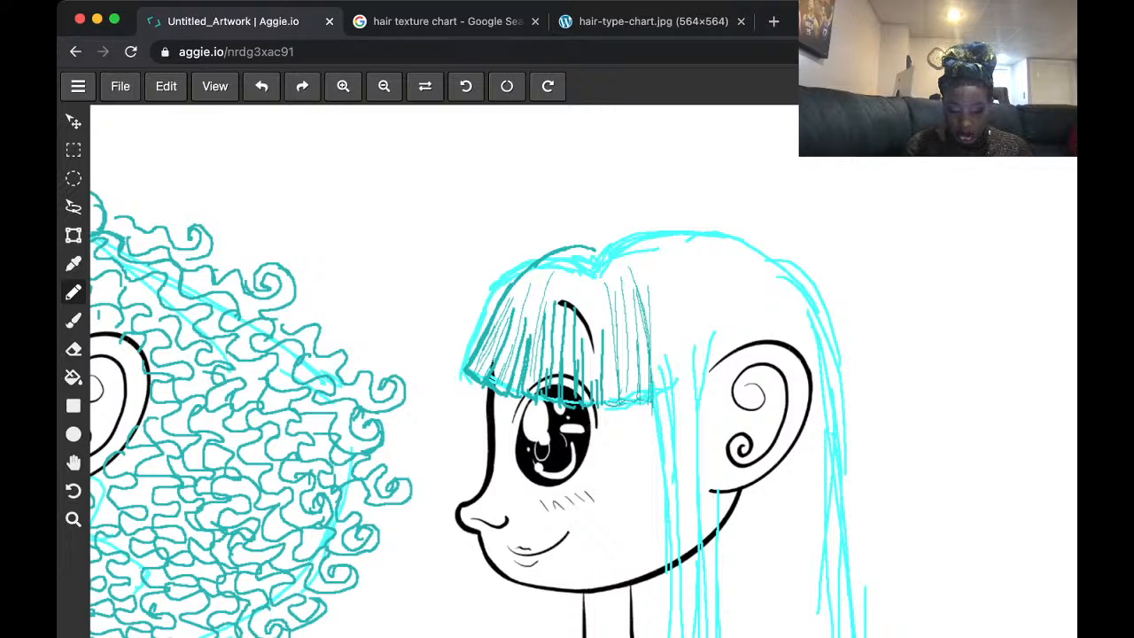
{"action": "key", "text": "space"}
{"action": "left_click_drag", "start_coordinate": [611, 425], "coordinate": [574, 292]}
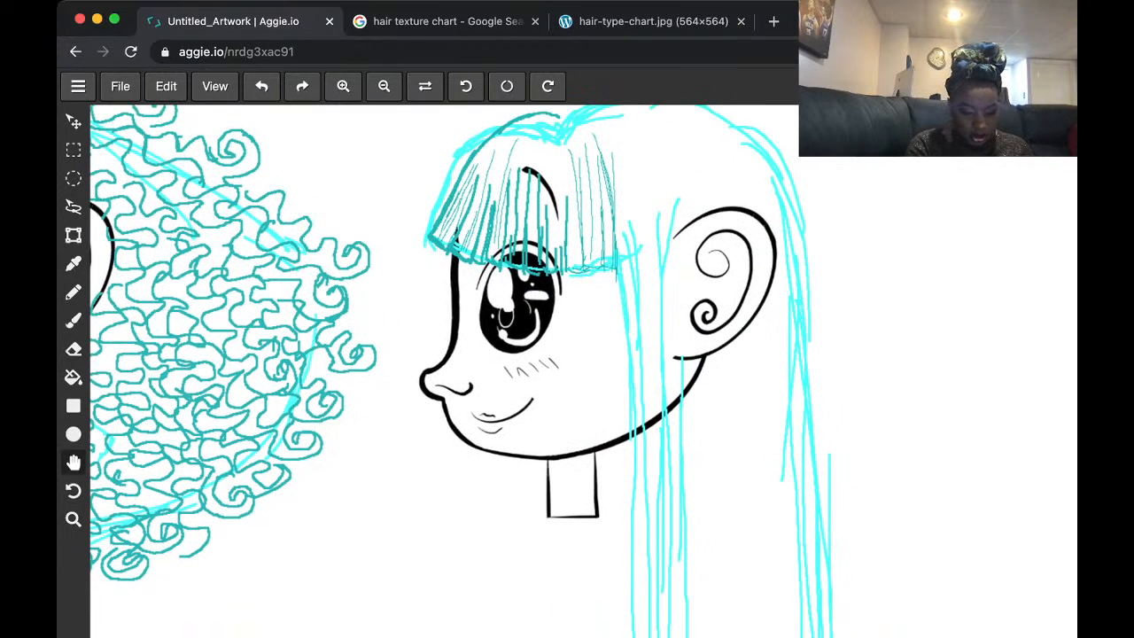
{"action": "scroll", "coordinate": [579, 354], "scroll_direction": "down", "scroll_amount": 2}
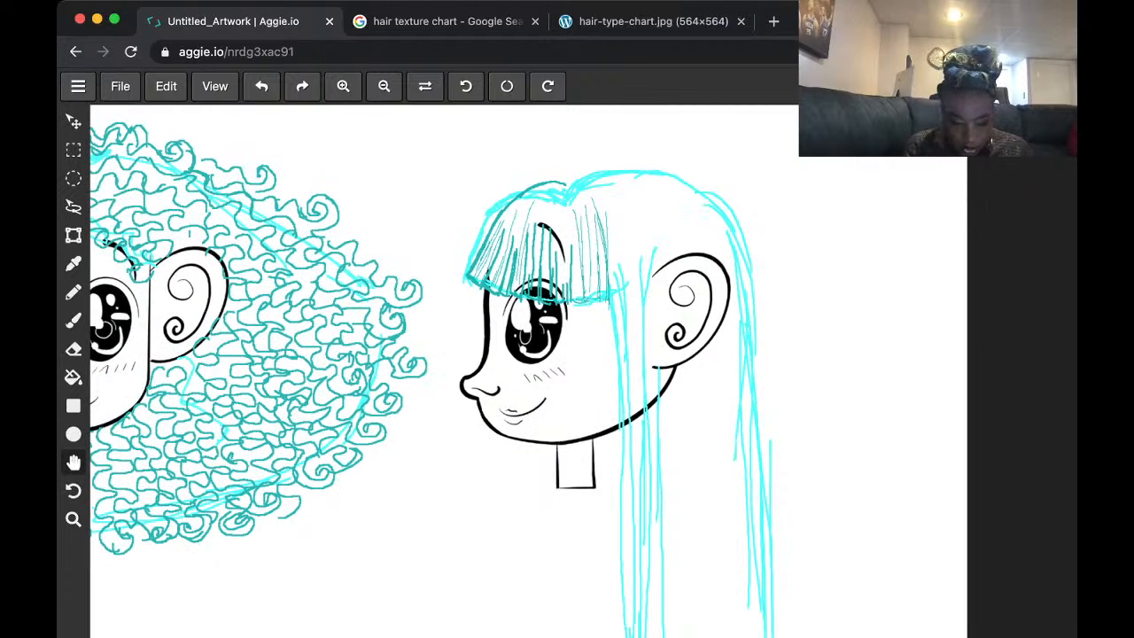
{"action": "key", "text": "b"}
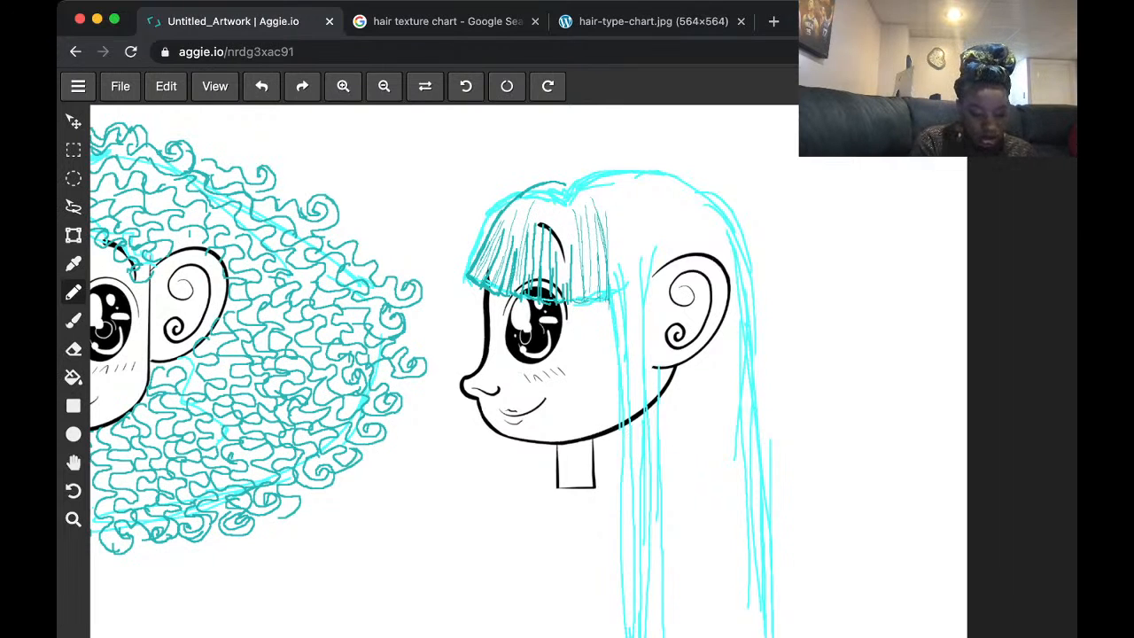
{"action": "key", "text": "space"}
{"action": "left_click_drag", "start_coordinate": [567, 390], "coordinate": [561, 327]}
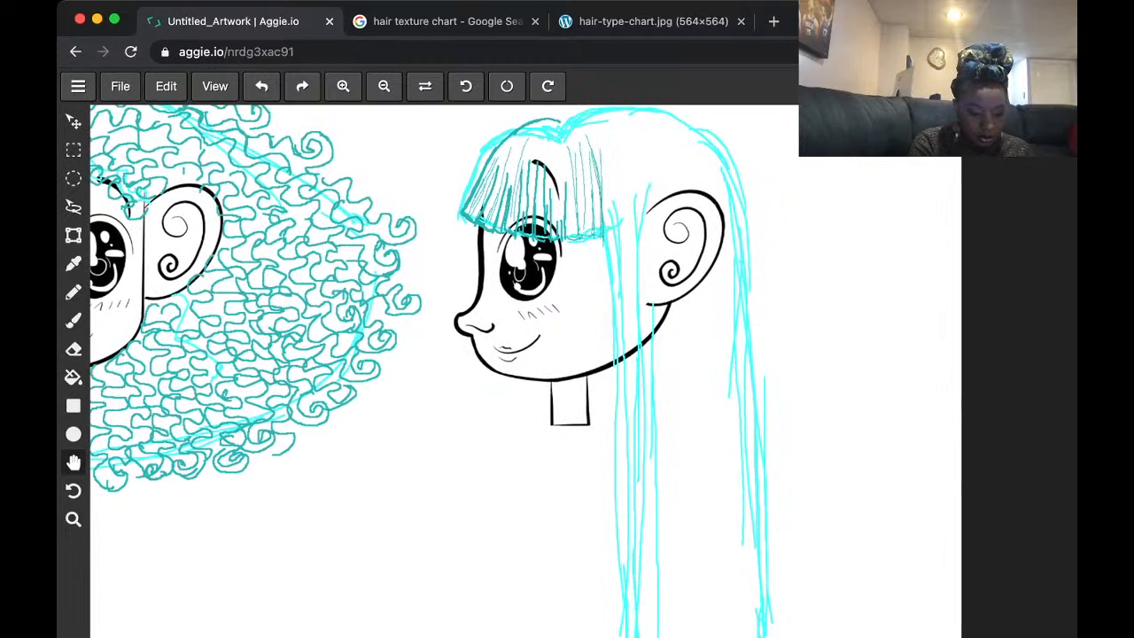
{"action": "scroll", "coordinate": [582, 394], "scroll_direction": "down", "scroll_amount": 2}
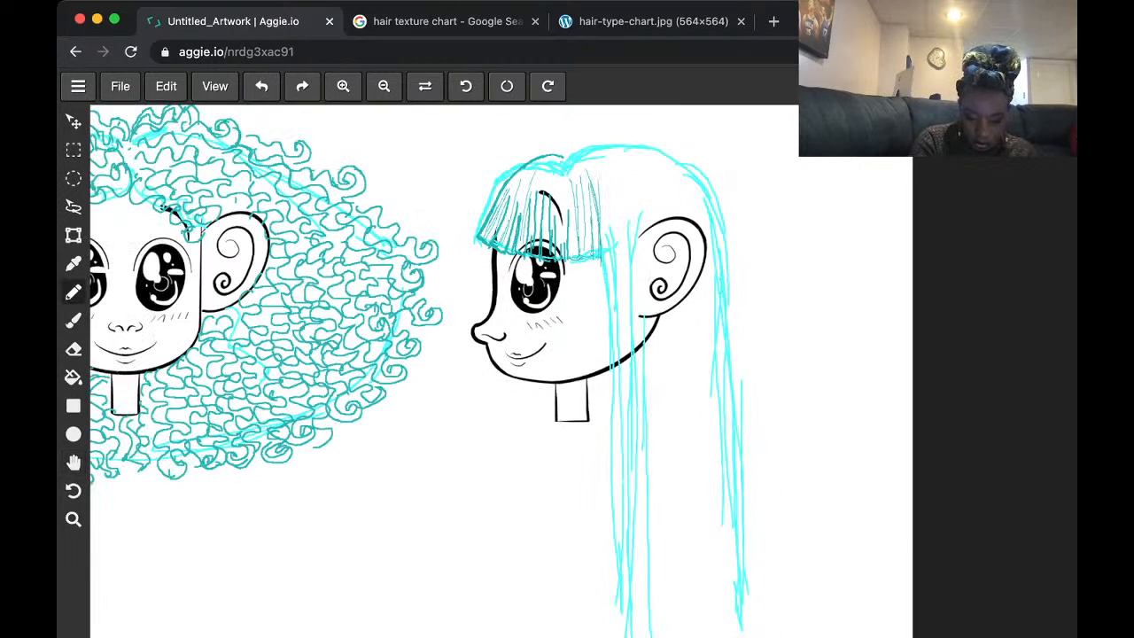
{"action": "left_click_drag", "start_coordinate": [617, 201], "coordinate": [614, 321]}
{"action": "left_click_drag", "start_coordinate": [620, 259], "coordinate": [619, 538]}
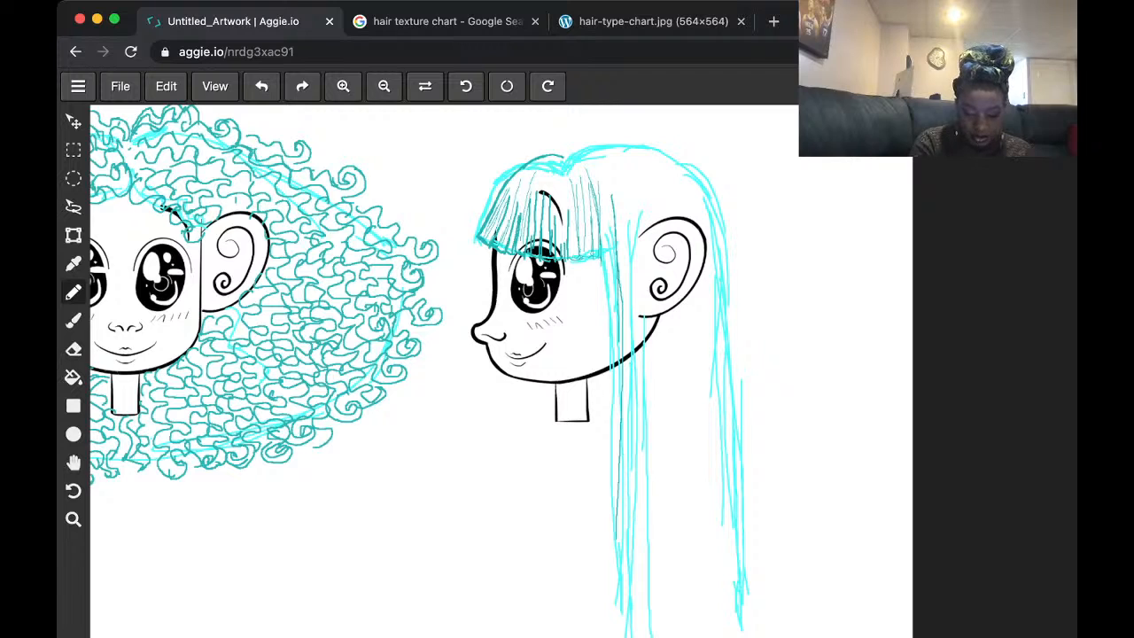
{"action": "left_click_drag", "start_coordinate": [608, 193], "coordinate": [620, 402]}
{"action": "left_click_drag", "start_coordinate": [613, 236], "coordinate": [617, 525]}
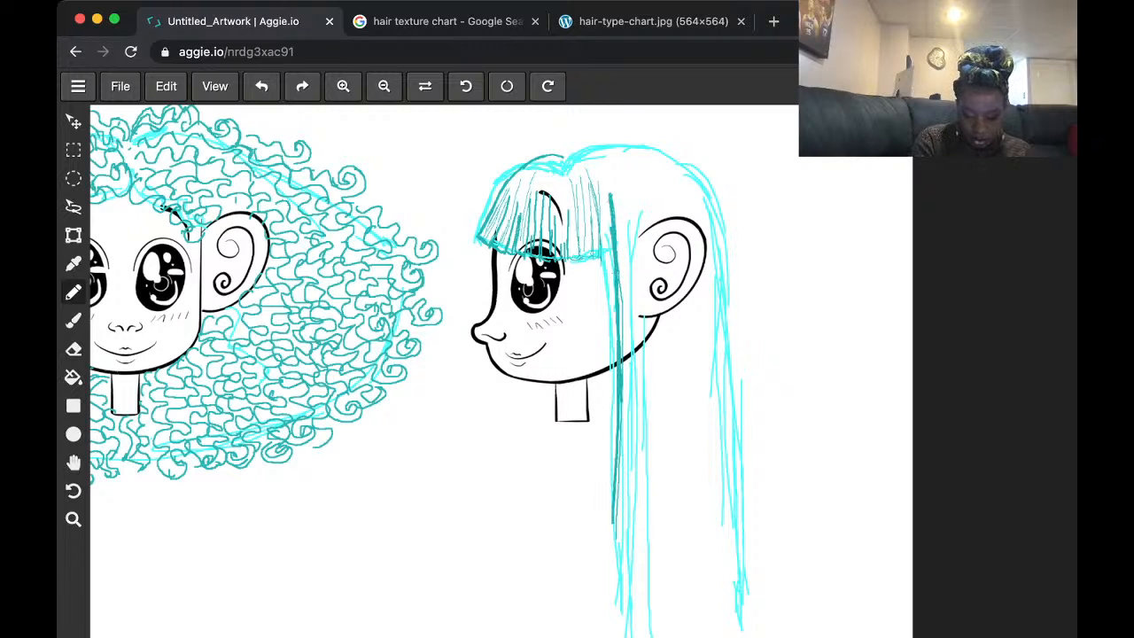
{"action": "left_click_drag", "start_coordinate": [620, 397], "coordinate": [602, 636]}
{"action": "left_click_drag", "start_coordinate": [611, 512], "coordinate": [600, 636]}
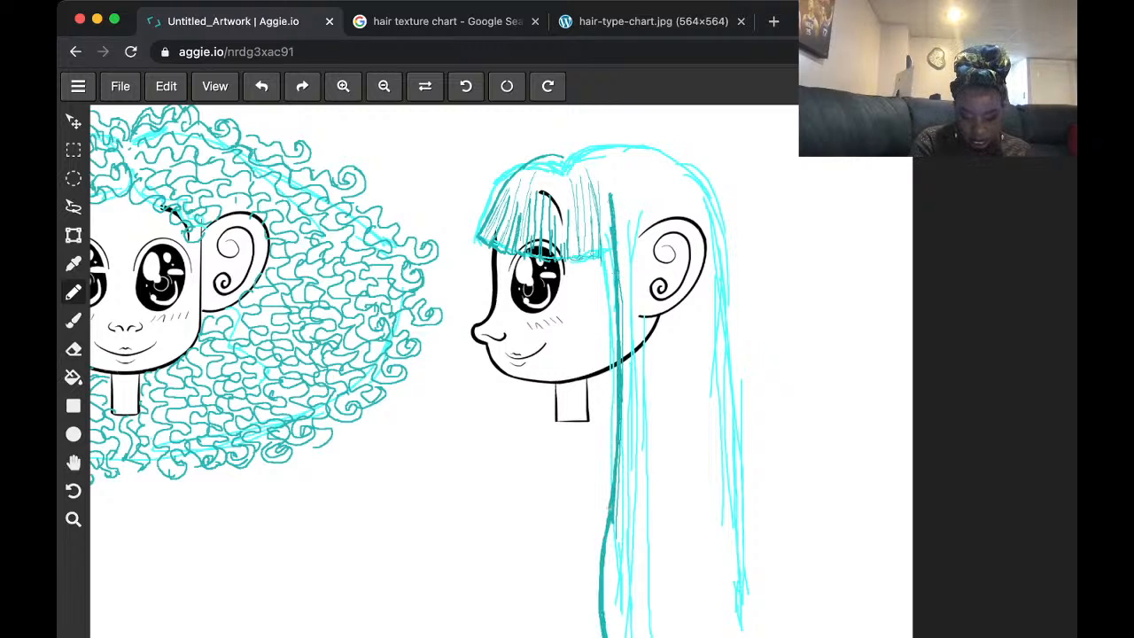
- Draw the back edge of the long side lock in teal just in front of the ear and thicken both edges
{"action": "left_click_drag", "start_coordinate": [637, 201], "coordinate": [634, 530]}
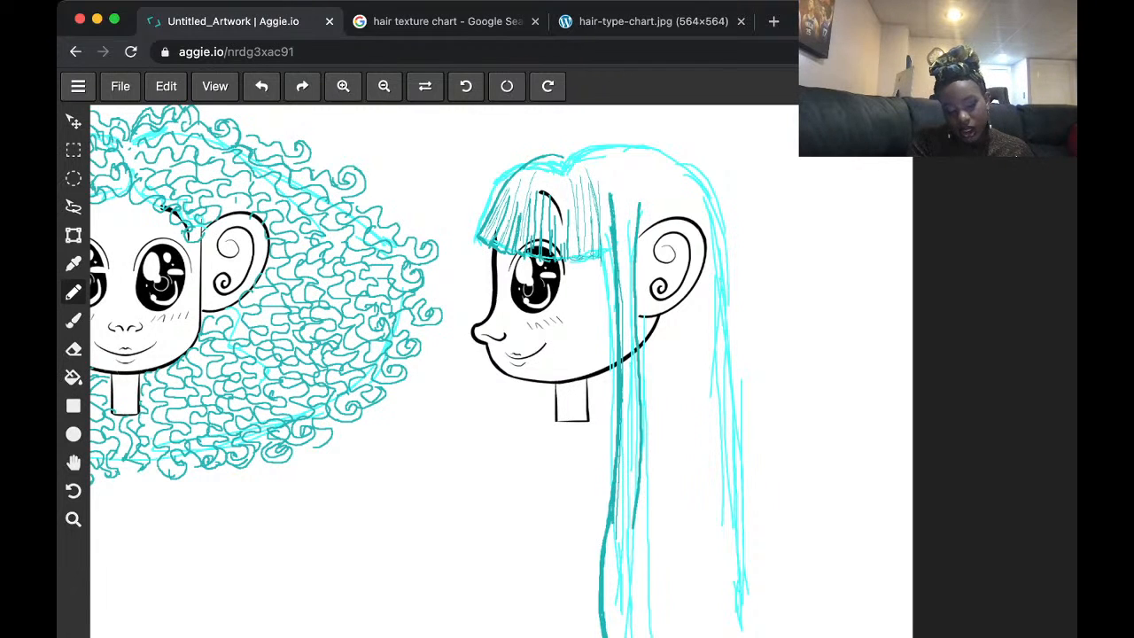
{"action": "left_click_drag", "start_coordinate": [643, 483], "coordinate": [620, 611]}
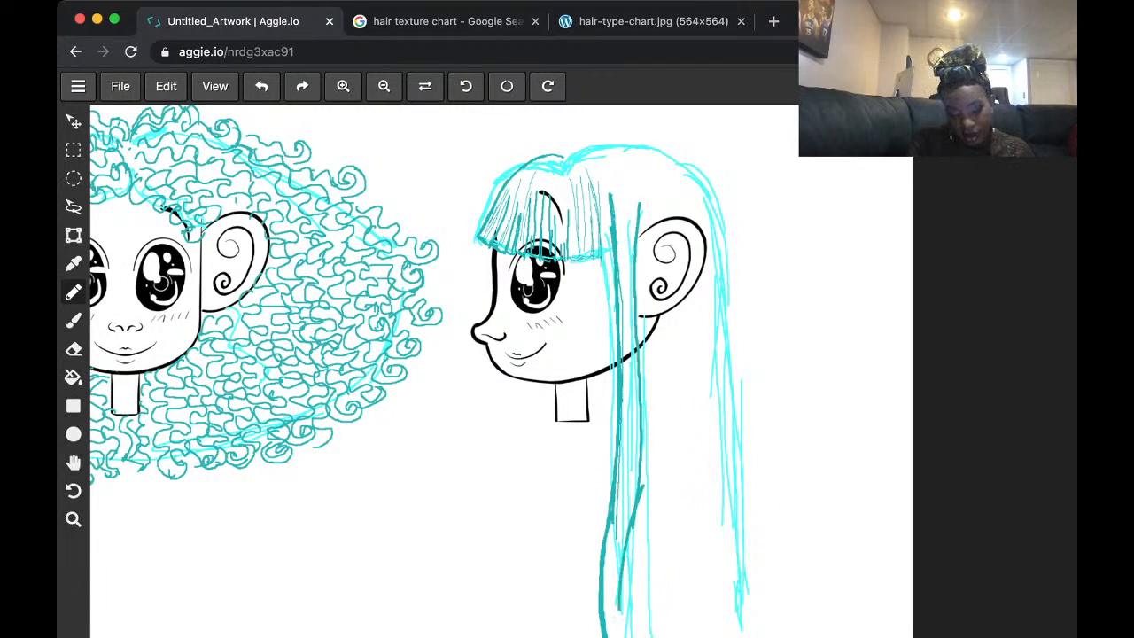
{"action": "left_click_drag", "start_coordinate": [638, 444], "coordinate": [624, 636]}
{"action": "left_click_drag", "start_coordinate": [604, 596], "coordinate": [611, 636]}
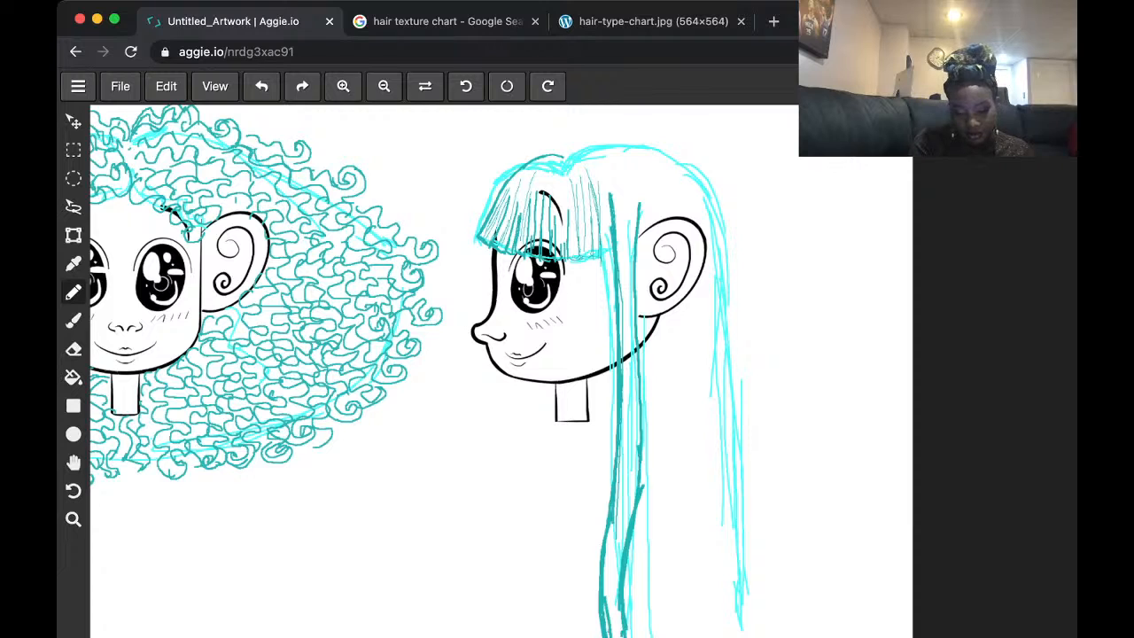
{"action": "mouse_move", "coordinate": [637, 285]}
{"action": "left_mouse_down"}
{"action": "mouse_move", "coordinate": [641, 508]}
{"action": "mouse_move", "coordinate": [627, 554]}
{"action": "left_mouse_up"}
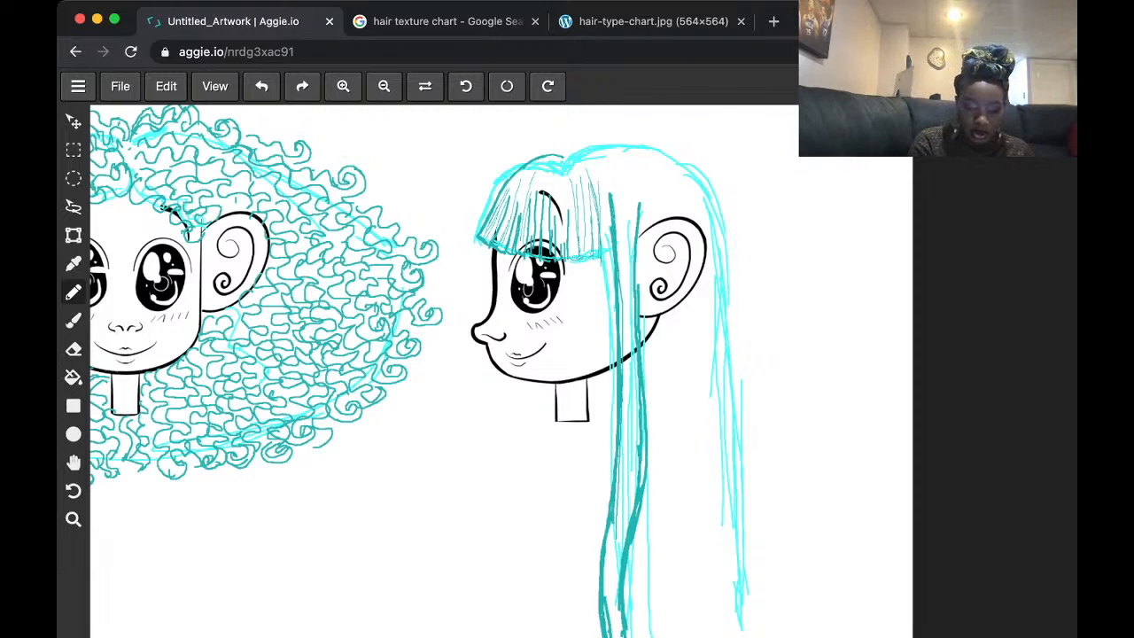
{"action": "left_click_drag", "start_coordinate": [640, 191], "coordinate": [641, 468]}
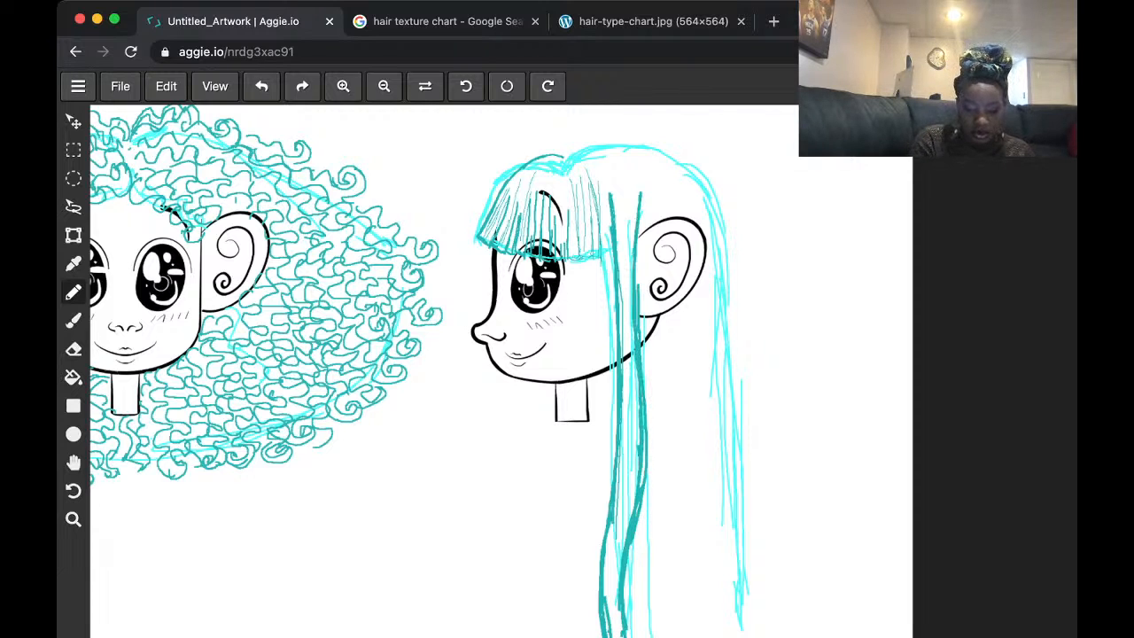
{"action": "left_click_drag", "start_coordinate": [620, 426], "coordinate": [617, 534]}
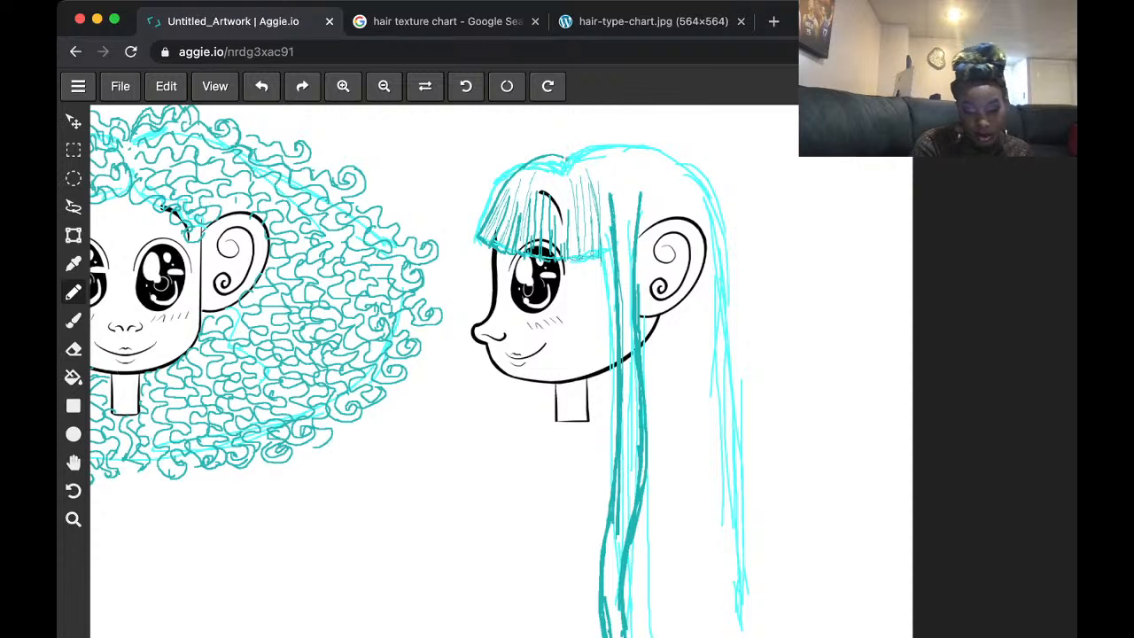
- Outline the side-view crown in teal from the parting over the head and continue it down as the hair's long back edge
{"action": "mouse_move", "coordinate": [566, 158]}
{"action": "left_mouse_down"}
{"action": "mouse_move", "coordinate": [623, 139]}
{"action": "mouse_move", "coordinate": [504, 157]}
{"action": "left_mouse_up"}
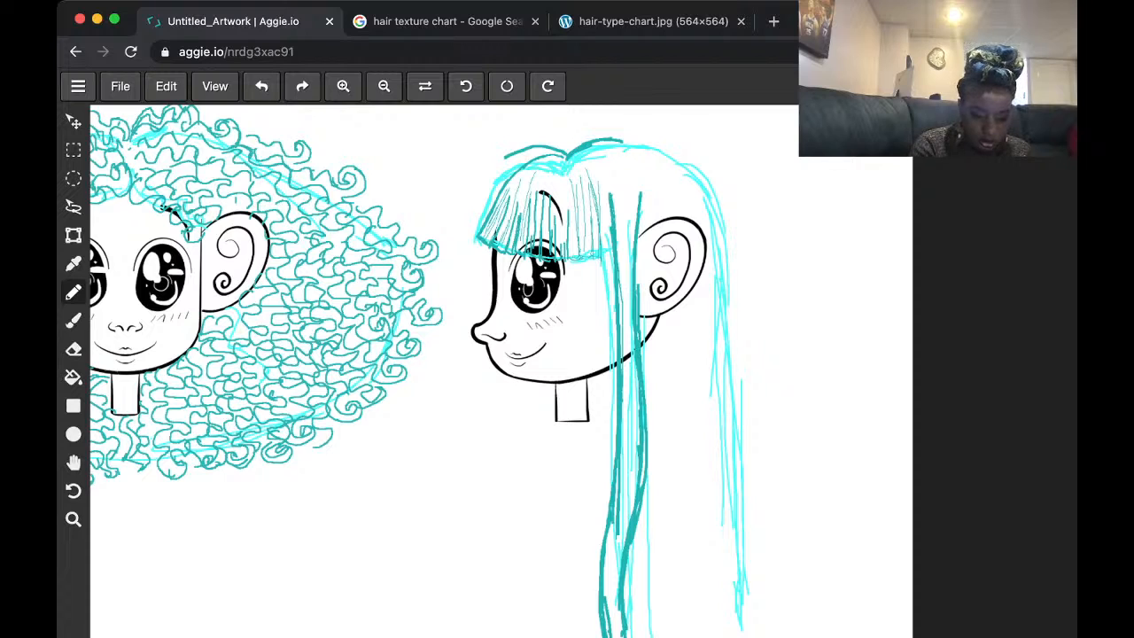
{"action": "key", "text": "ctrl+z"}
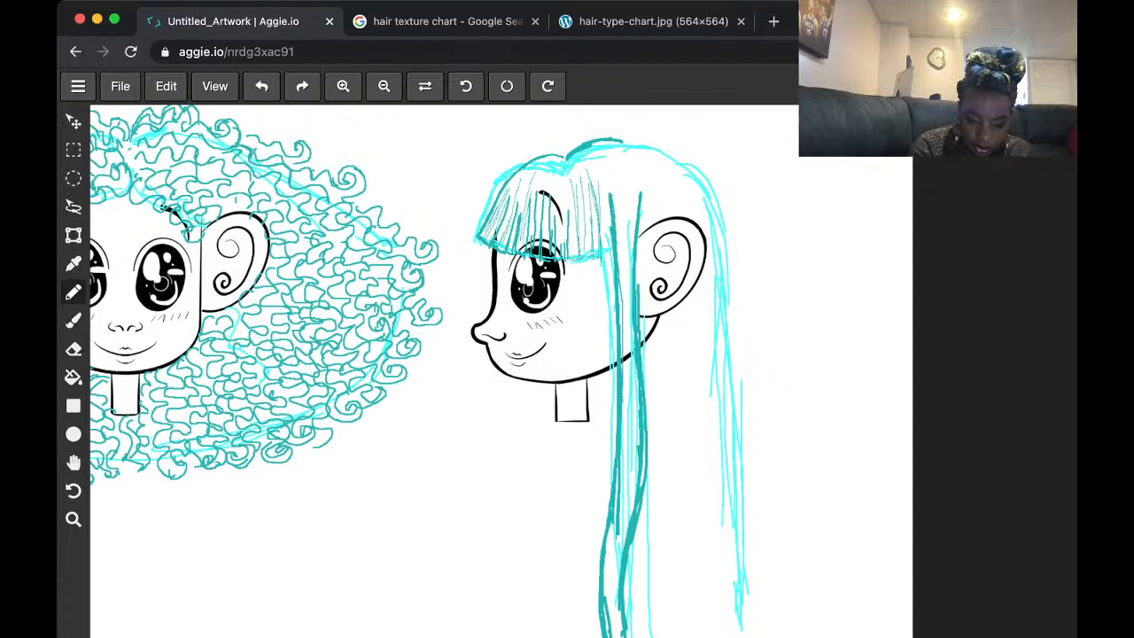
{"action": "mouse_move", "coordinate": [567, 158]}
{"action": "left_mouse_down"}
{"action": "mouse_move", "coordinate": [588, 126]}
{"action": "mouse_move", "coordinate": [664, 133]}
{"action": "mouse_move", "coordinate": [694, 158]}
{"action": "mouse_move", "coordinate": [724, 228]}
{"action": "left_mouse_up"}
{"action": "left_click_drag", "start_coordinate": [679, 157], "coordinate": [716, 200]}
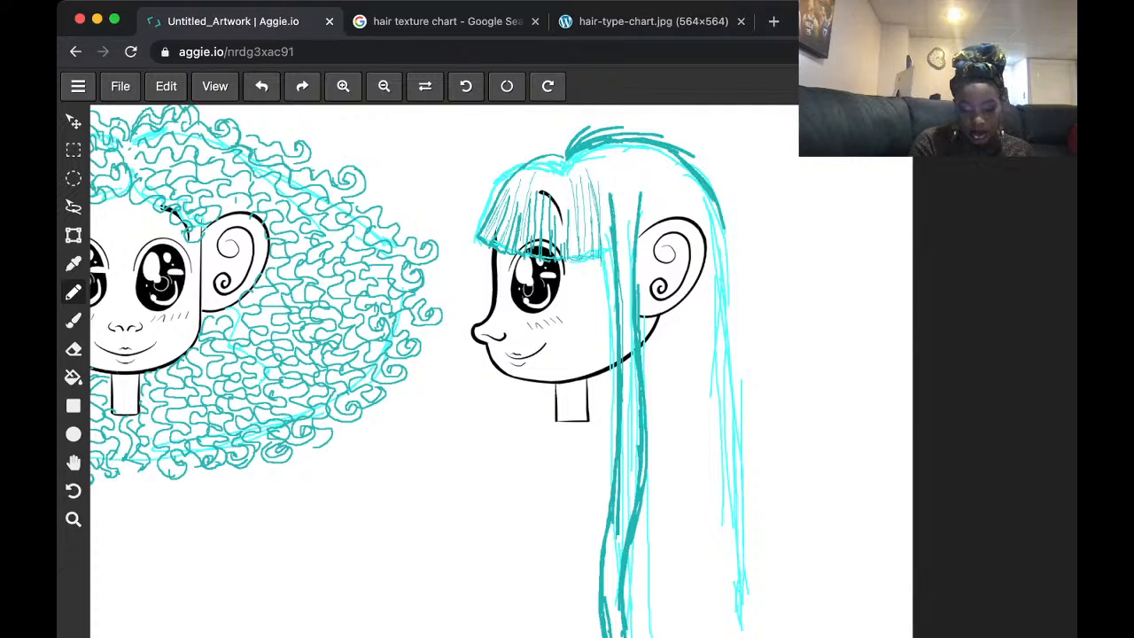
{"action": "mouse_move", "coordinate": [676, 150]}
{"action": "left_mouse_down"}
{"action": "mouse_move", "coordinate": [723, 244]}
{"action": "mouse_move", "coordinate": [733, 485]}
{"action": "left_mouse_up"}
{"action": "left_click_drag", "start_coordinate": [724, 228], "coordinate": [737, 633]}
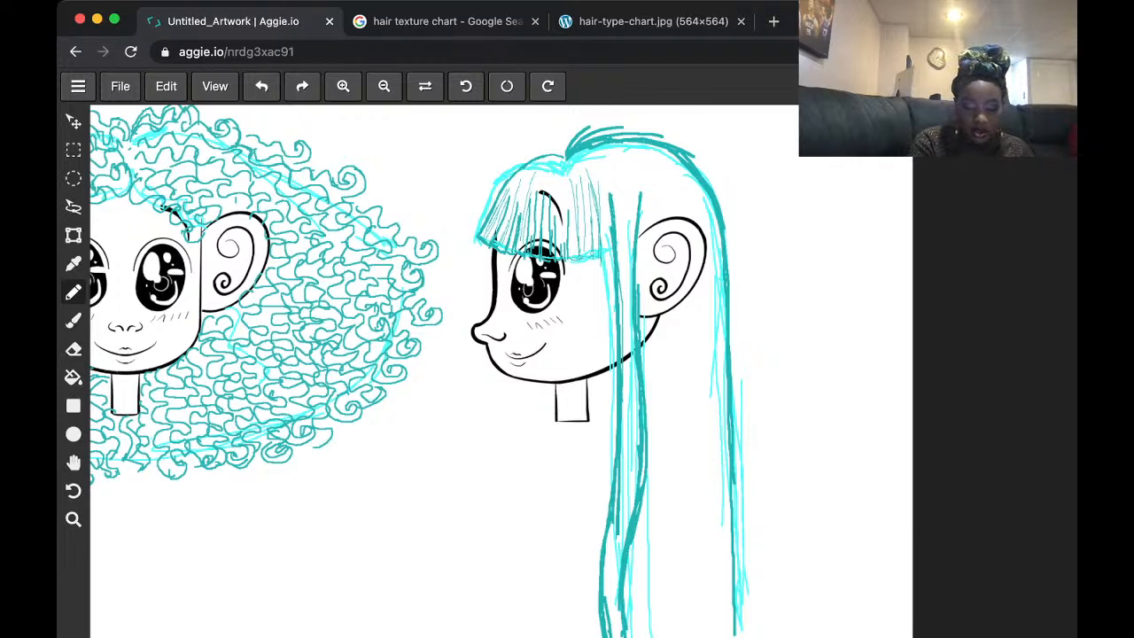
- Fill the long side lock in front of the ear with thin teal strands along its full length
{"action": "left_click_drag", "start_coordinate": [627, 184], "coordinate": [616, 633]}
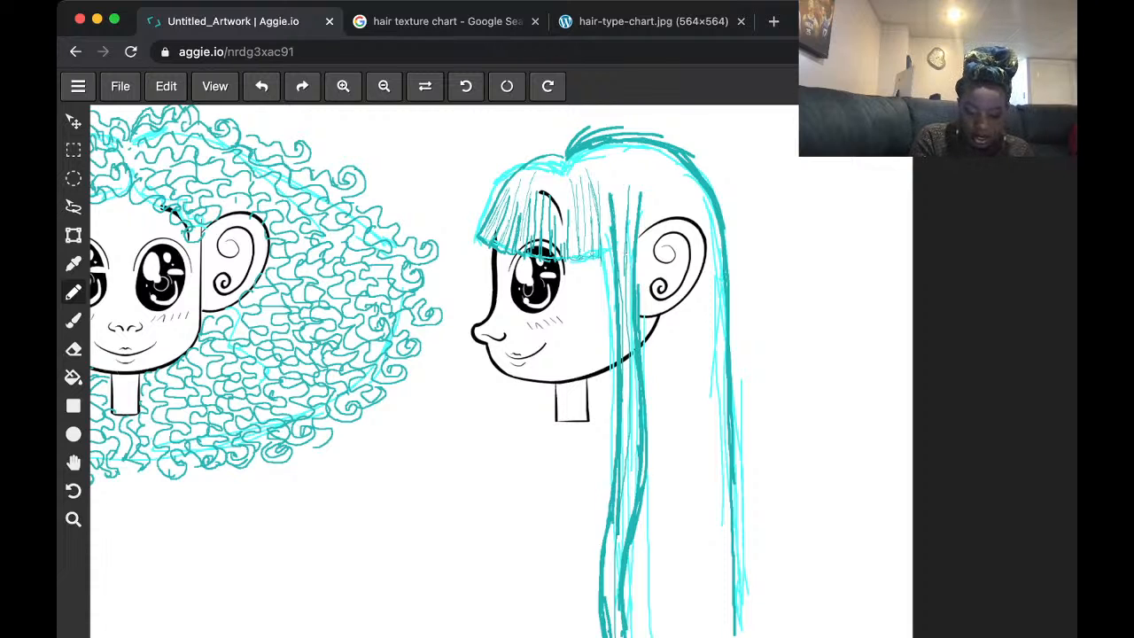
{"action": "mouse_move", "coordinate": [633, 340]}
{"action": "left_mouse_down"}
{"action": "mouse_move", "coordinate": [639, 447]}
{"action": "mouse_move", "coordinate": [620, 632]}
{"action": "left_mouse_up"}
{"action": "left_click_drag", "start_coordinate": [619, 511], "coordinate": [610, 630]}
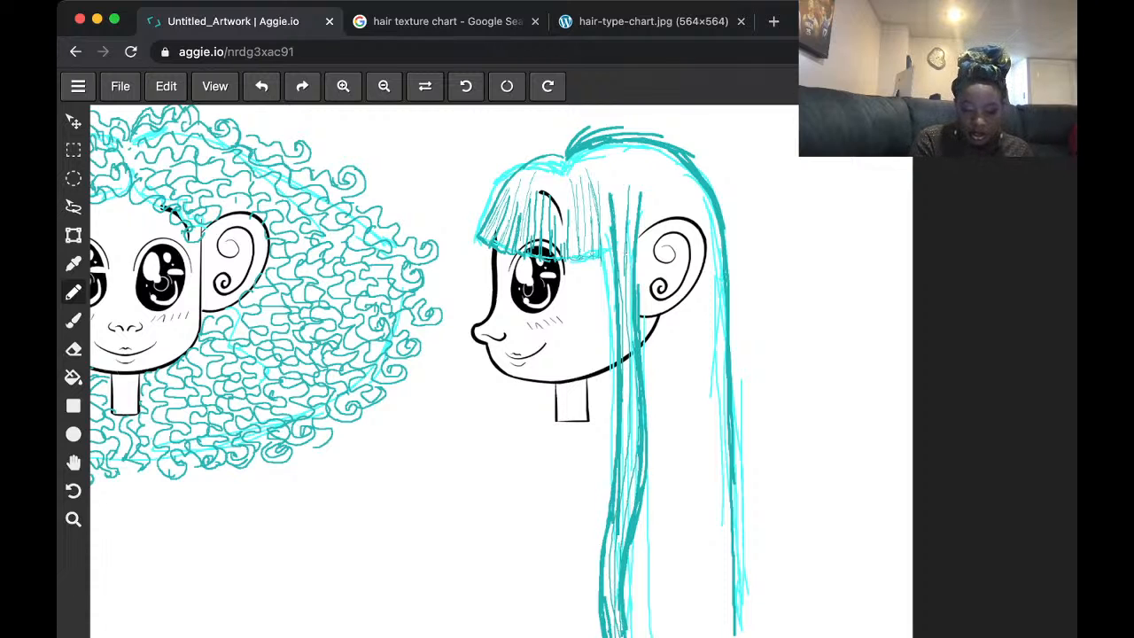
{"action": "left_click_drag", "start_coordinate": [613, 533], "coordinate": [605, 634]}
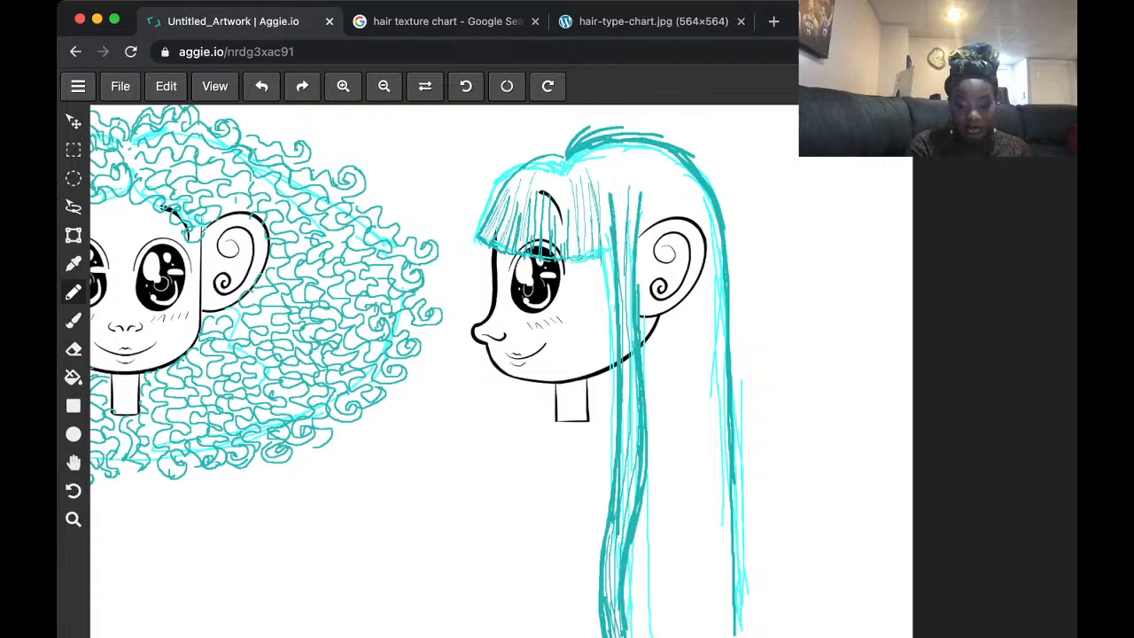
{"action": "left_click_drag", "start_coordinate": [621, 186], "coordinate": [628, 432]}
{"action": "left_click_drag", "start_coordinate": [626, 346], "coordinate": [623, 495]}
{"action": "left_click_drag", "start_coordinate": [632, 386], "coordinate": [629, 482]}
{"action": "left_click_drag", "start_coordinate": [635, 421], "coordinate": [628, 523]}
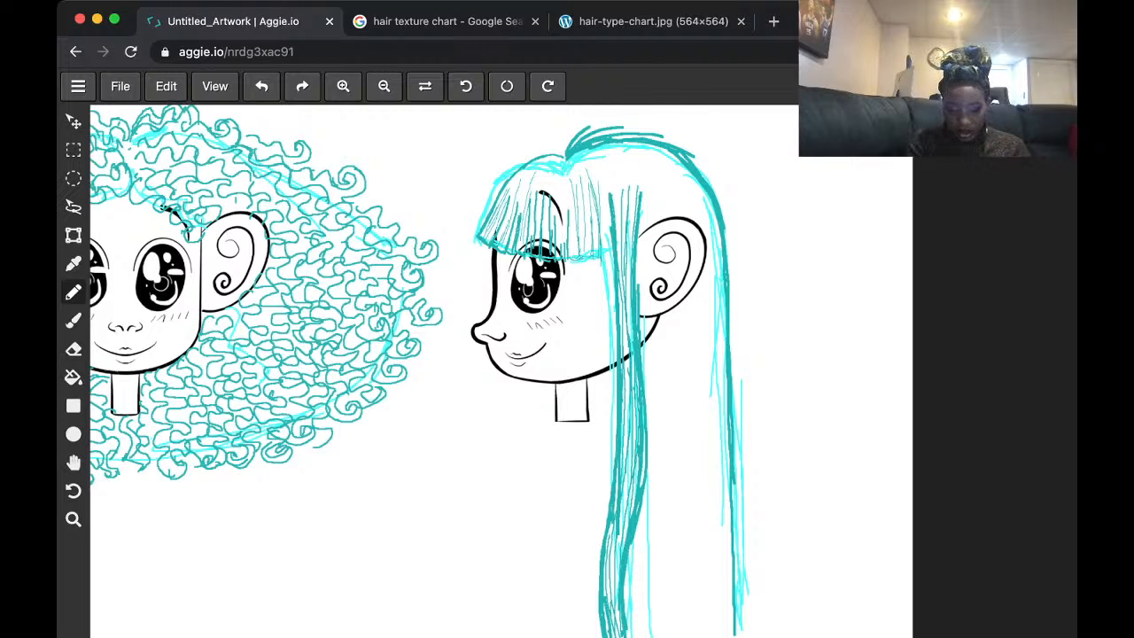
- Remove the side-view head's cyan guidelines and fill the gaps near the parting and back end of the fringe with thin teal strands
{"action": "key", "text": "Delete"}
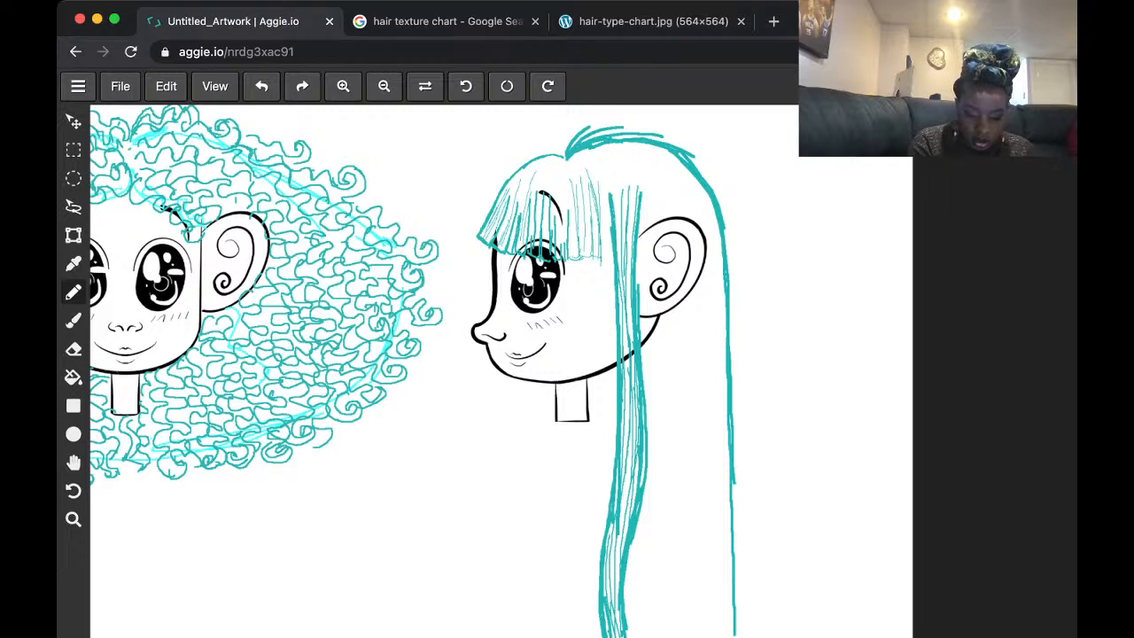
{"action": "left_click_drag", "start_coordinate": [600, 193], "coordinate": [604, 256]}
{"action": "left_click_drag", "start_coordinate": [602, 258], "coordinate": [612, 257]}
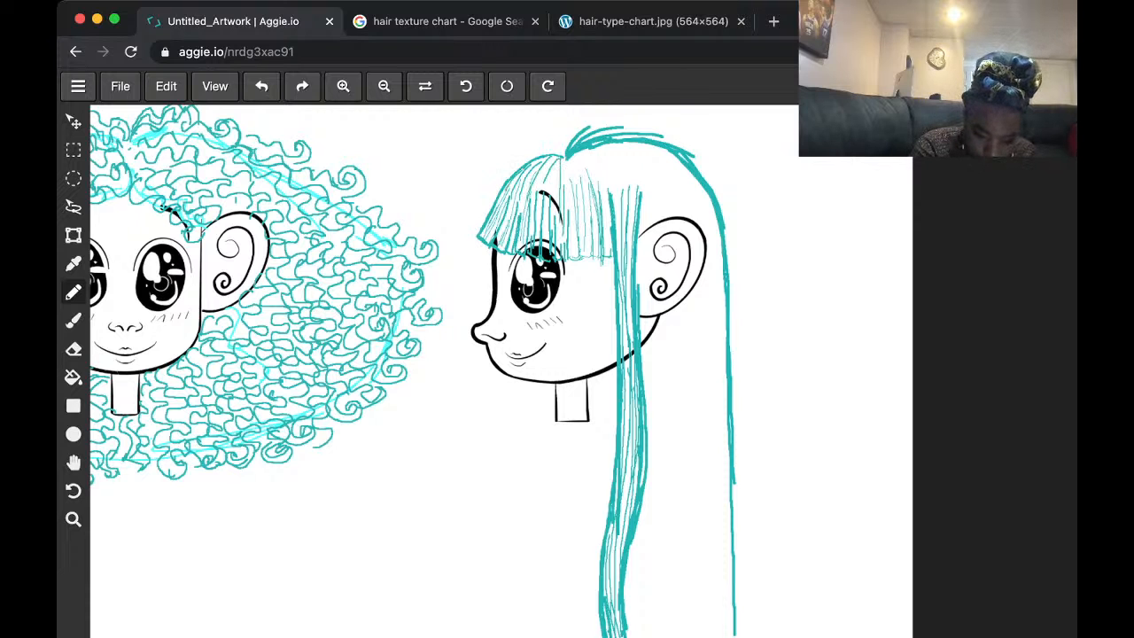
{"action": "key", "text": "Left"}
{"action": "key", "text": "Left"}
{"action": "key", "text": "Right"}
{"action": "key", "text": "Right"}
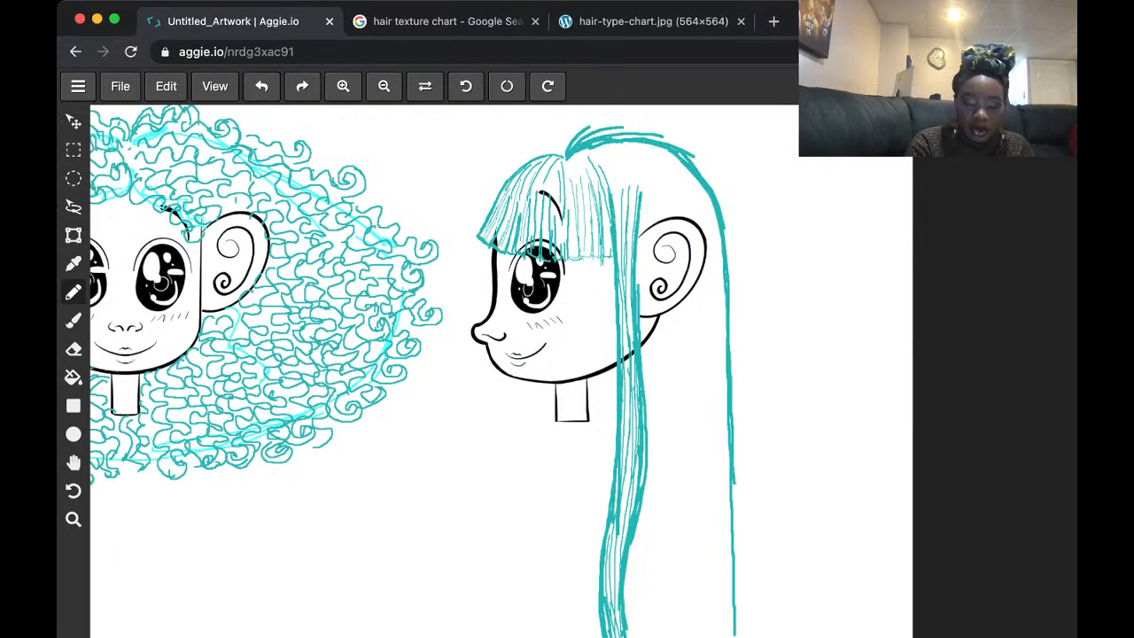
{"action": "left_click_drag", "start_coordinate": [599, 154], "coordinate": [617, 227]}
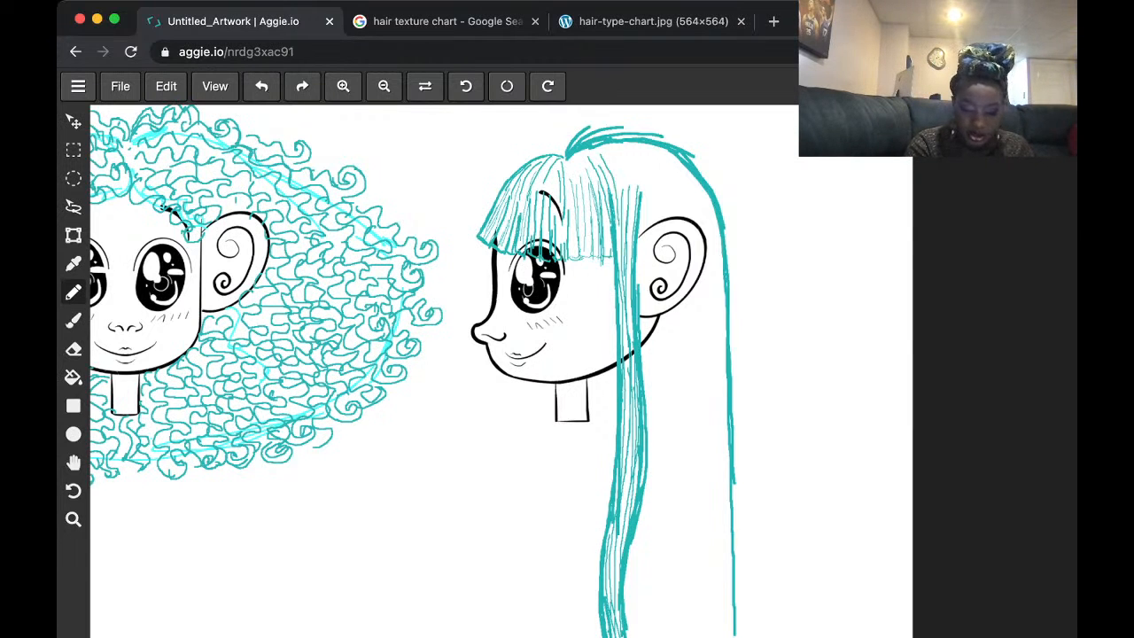
{"action": "left_click_drag", "start_coordinate": [572, 157], "coordinate": [580, 189]}
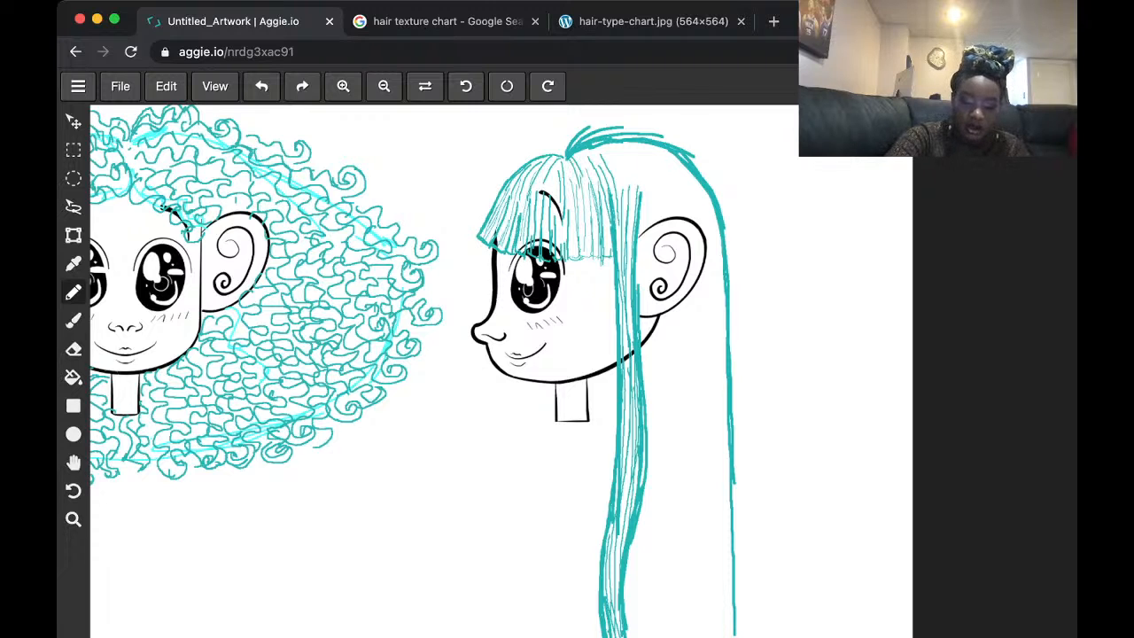
- Draw curved thin teal strands from the crown over the top of the side lock and down to the top of the ear
{"action": "left_click_drag", "start_coordinate": [608, 146], "coordinate": [670, 220]}
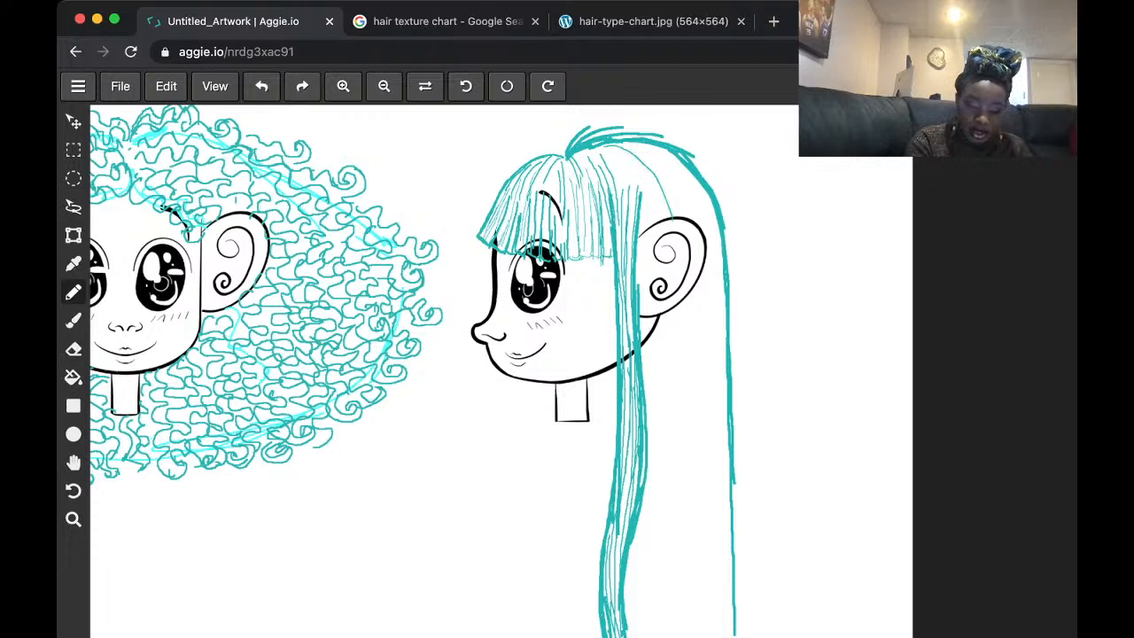
{"action": "mouse_move", "coordinate": [614, 149]}
{"action": "left_mouse_down"}
{"action": "mouse_move", "coordinate": [638, 182]}
{"action": "mouse_move", "coordinate": [639, 251]}
{"action": "mouse_move", "coordinate": [648, 249]}
{"action": "left_mouse_up"}
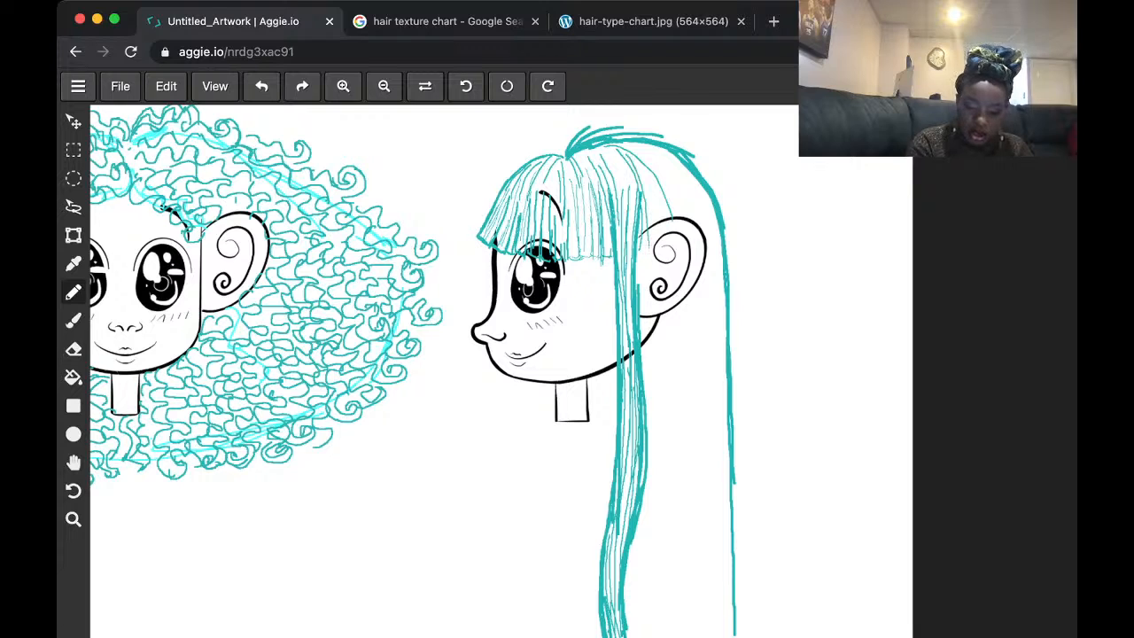
{"action": "mouse_move", "coordinate": [631, 157]}
{"action": "left_mouse_down"}
{"action": "mouse_move", "coordinate": [654, 240]}
{"action": "mouse_move", "coordinate": [655, 224]}
{"action": "left_mouse_up"}
{"action": "left_click_drag", "start_coordinate": [647, 171], "coordinate": [664, 233]}
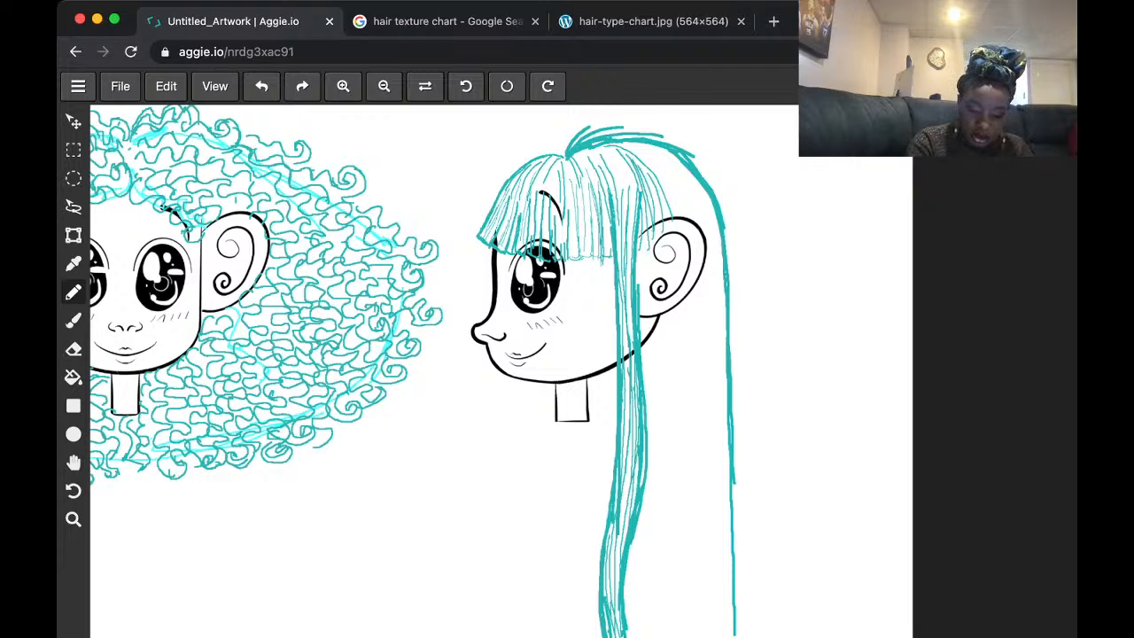
{"action": "left_click_drag", "start_coordinate": [607, 151], "coordinate": [621, 190]}
{"action": "mouse_move", "coordinate": [613, 148]}
{"action": "left_mouse_down"}
{"action": "mouse_move", "coordinate": [634, 191]}
{"action": "mouse_move", "coordinate": [692, 218]}
{"action": "mouse_move", "coordinate": [684, 230]}
{"action": "left_mouse_up"}
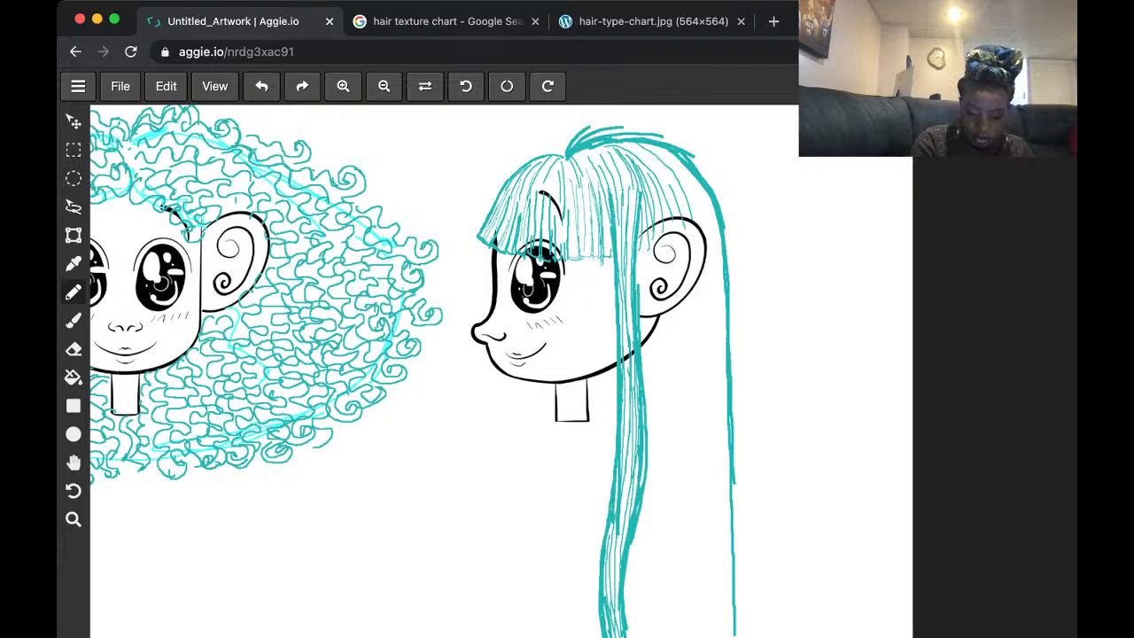
- Draw widely spaced long teal strands from the crown and ear down the length of the side-view back hair
{"action": "mouse_move", "coordinate": [673, 161]}
{"action": "left_mouse_down"}
{"action": "mouse_move", "coordinate": [704, 320]}
{"action": "mouse_move", "coordinate": [690, 636]}
{"action": "left_mouse_up"}
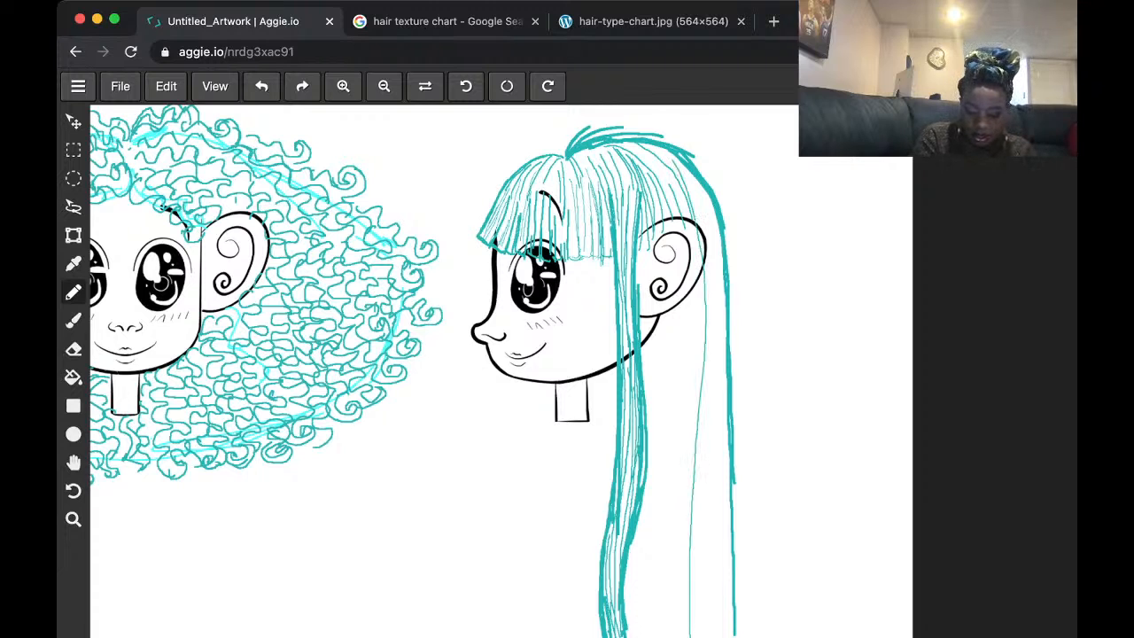
{"action": "left_click_drag", "start_coordinate": [698, 248], "coordinate": [679, 636]}
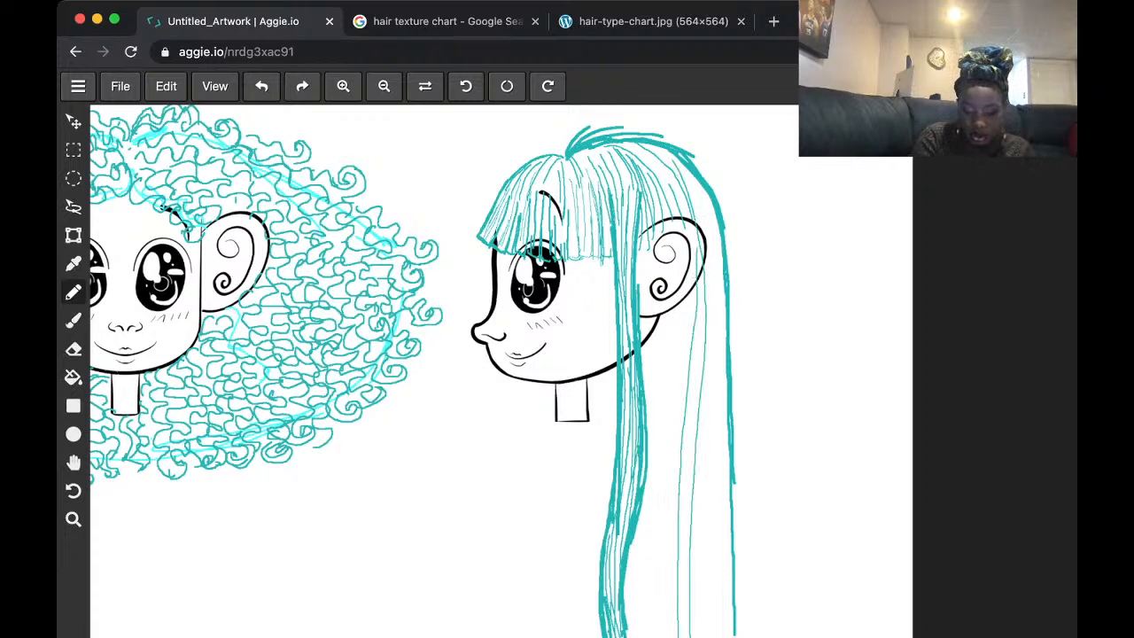
{"action": "mouse_move", "coordinate": [696, 177]}
{"action": "left_mouse_down"}
{"action": "mouse_move", "coordinate": [725, 381]}
{"action": "mouse_move", "coordinate": [727, 631]}
{"action": "left_mouse_up"}
{"action": "left_click_drag", "start_coordinate": [701, 202], "coordinate": [709, 636]}
{"action": "left_click_drag", "start_coordinate": [684, 271], "coordinate": [655, 615]}
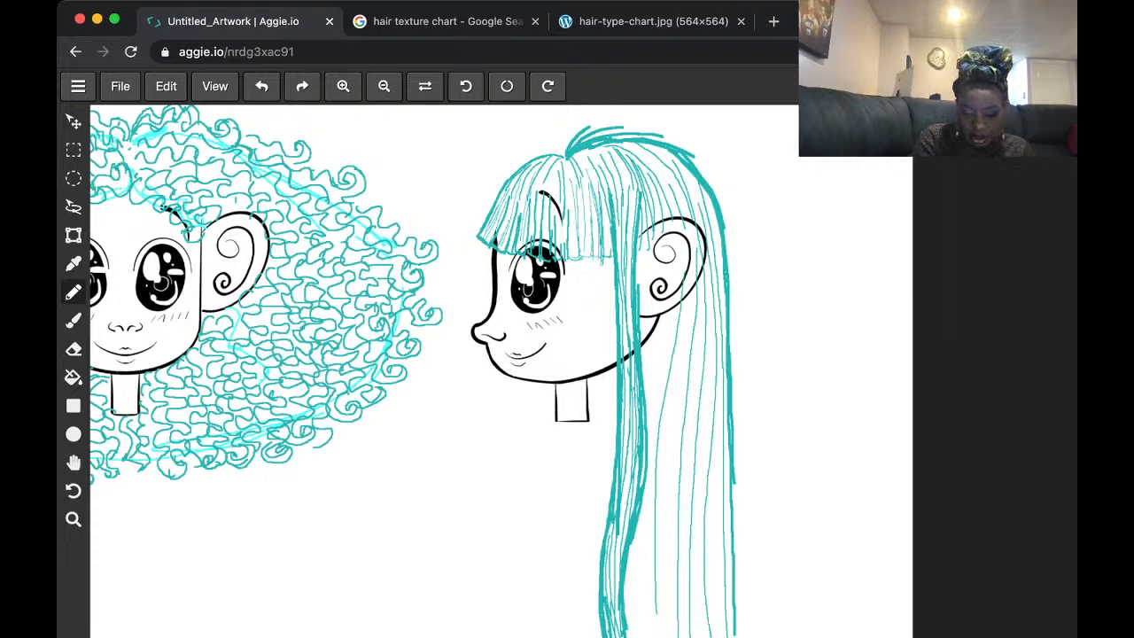
- Add thin teal strands flowing down from the ear's lower rim, redoing the first one, and extend them through the lower back hair
{"action": "left_click_drag", "start_coordinate": [689, 282], "coordinate": [667, 481]}
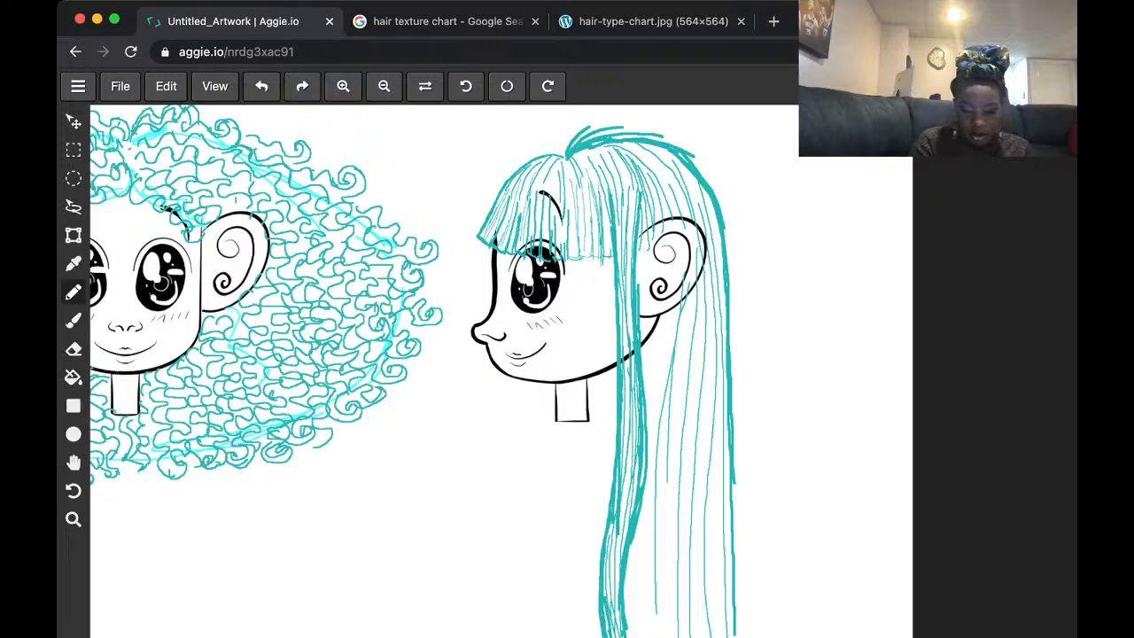
{"action": "key", "text": "super+z"}
{"action": "left_click_drag", "start_coordinate": [692, 301], "coordinate": [670, 461]}
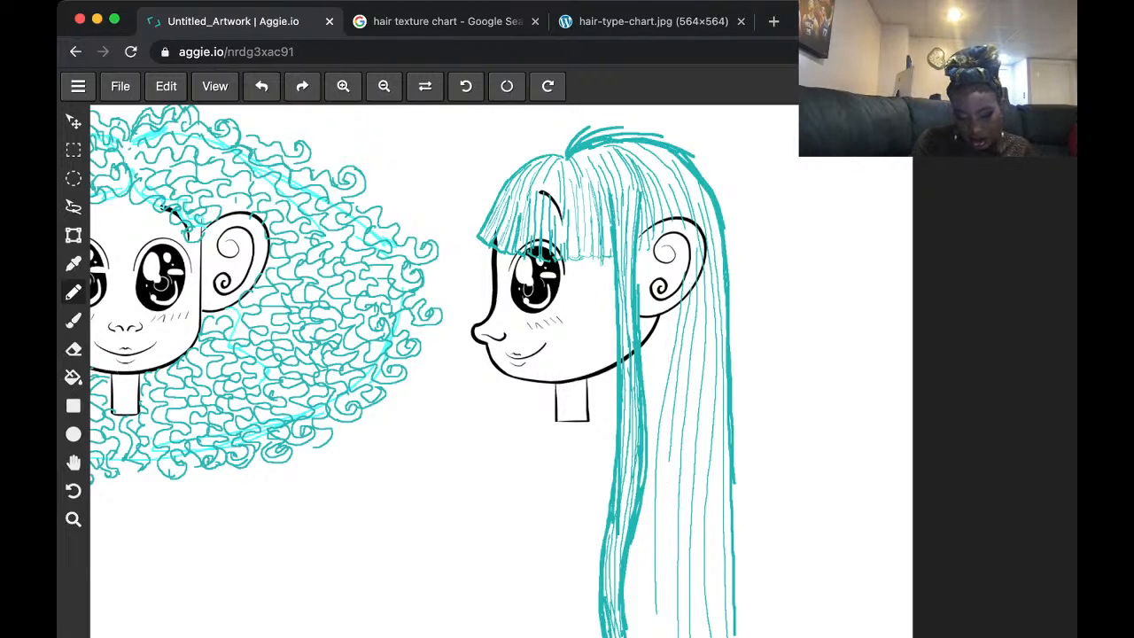
{"action": "left_click_drag", "start_coordinate": [688, 302], "coordinate": [674, 402]}
{"action": "left_click_drag", "start_coordinate": [699, 276], "coordinate": [692, 326]}
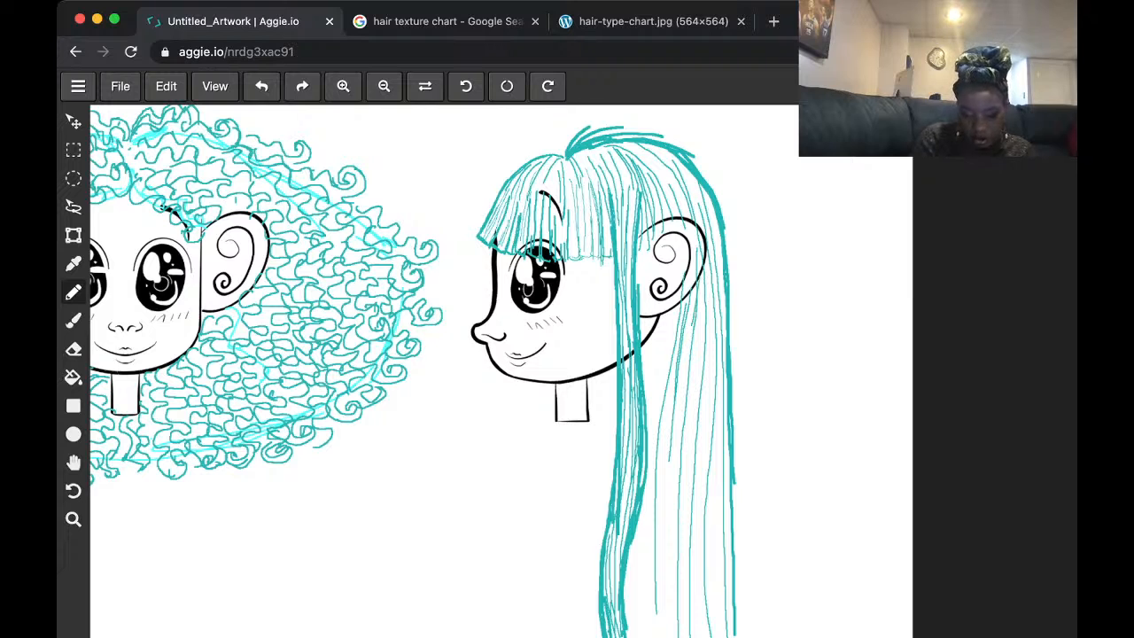
{"action": "left_click_drag", "start_coordinate": [683, 375], "coordinate": [679, 635]}
{"action": "left_click_drag", "start_coordinate": [664, 409], "coordinate": [661, 636]}
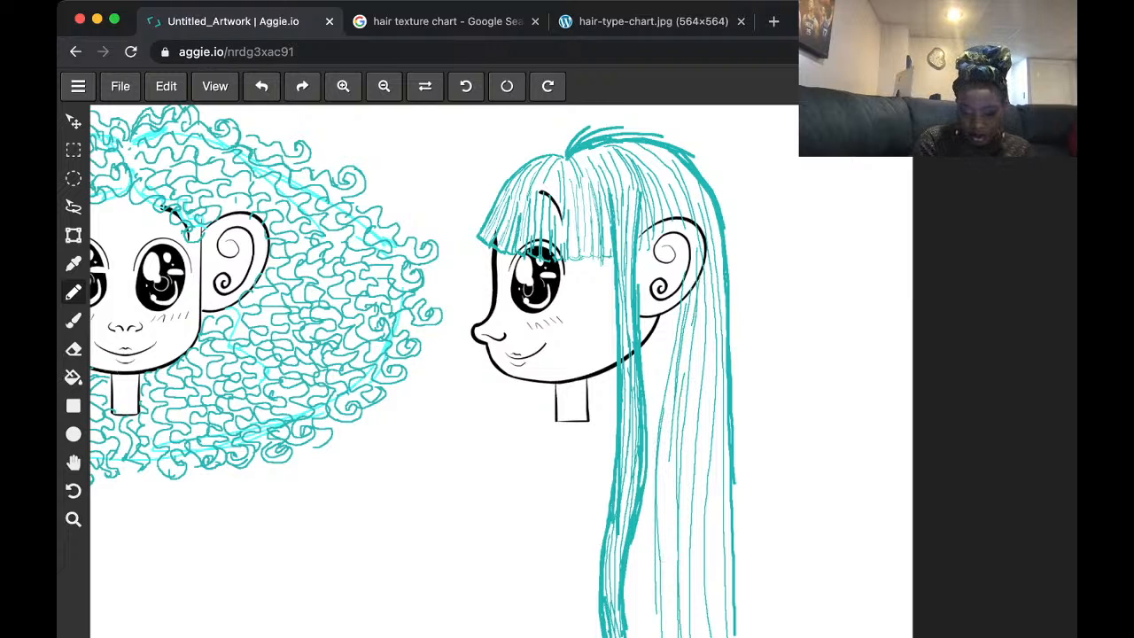
- Fill the back hair between the ear and the back edge with more long, thin teal strands
{"action": "left_click_drag", "start_coordinate": [707, 277], "coordinate": [701, 481]}
{"action": "left_click_drag", "start_coordinate": [703, 299], "coordinate": [687, 464]}
{"action": "left_click_drag", "start_coordinate": [696, 336], "coordinate": [677, 519]}
{"action": "left_click_drag", "start_coordinate": [705, 432], "coordinate": [694, 621]}
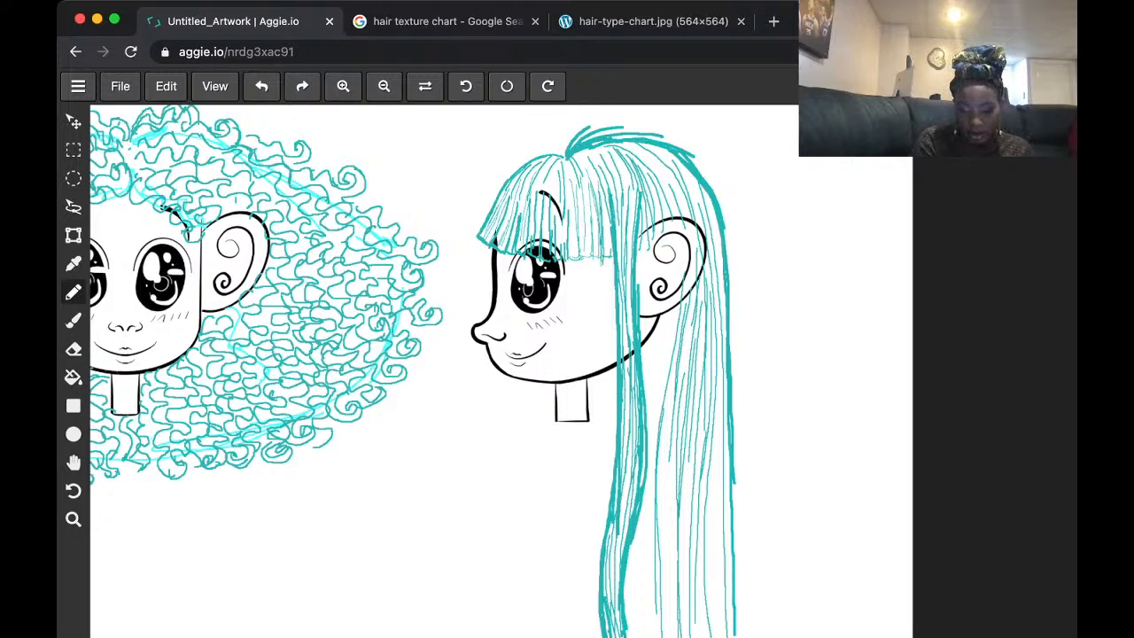
{"action": "left_click_drag", "start_coordinate": [721, 301], "coordinate": [713, 591]}
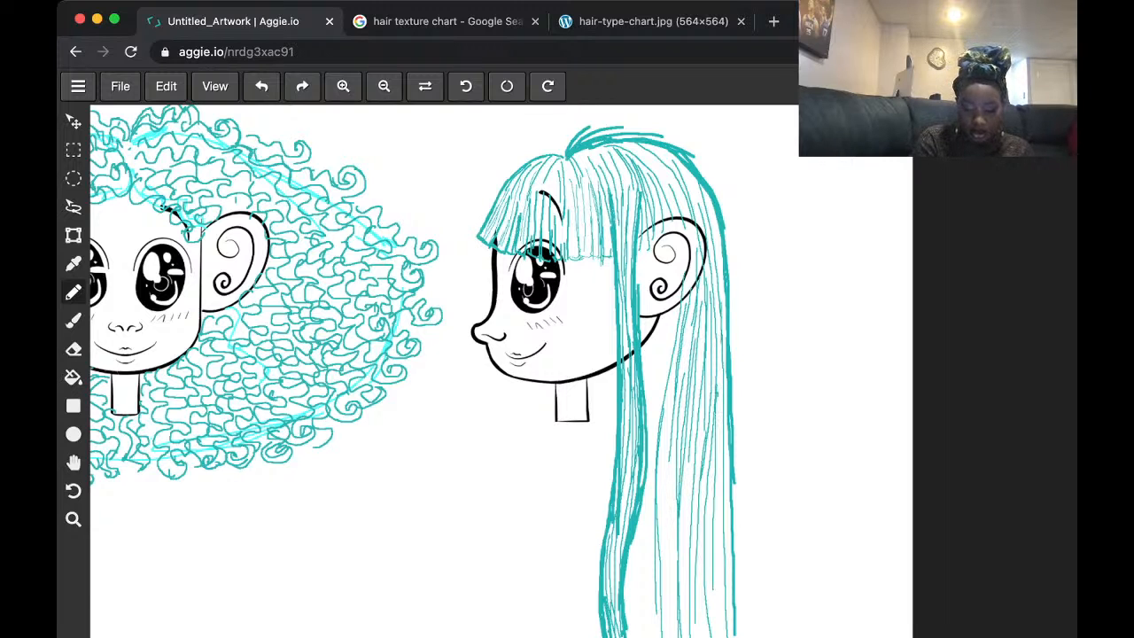
- Fill the space between the side lock and the back hair with thin teal strands from below the earlobe downward
{"action": "mouse_move", "coordinate": [672, 299]}
{"action": "left_mouse_down"}
{"action": "mouse_move", "coordinate": [652, 459]}
{"action": "mouse_move", "coordinate": [660, 419]}
{"action": "left_mouse_up"}
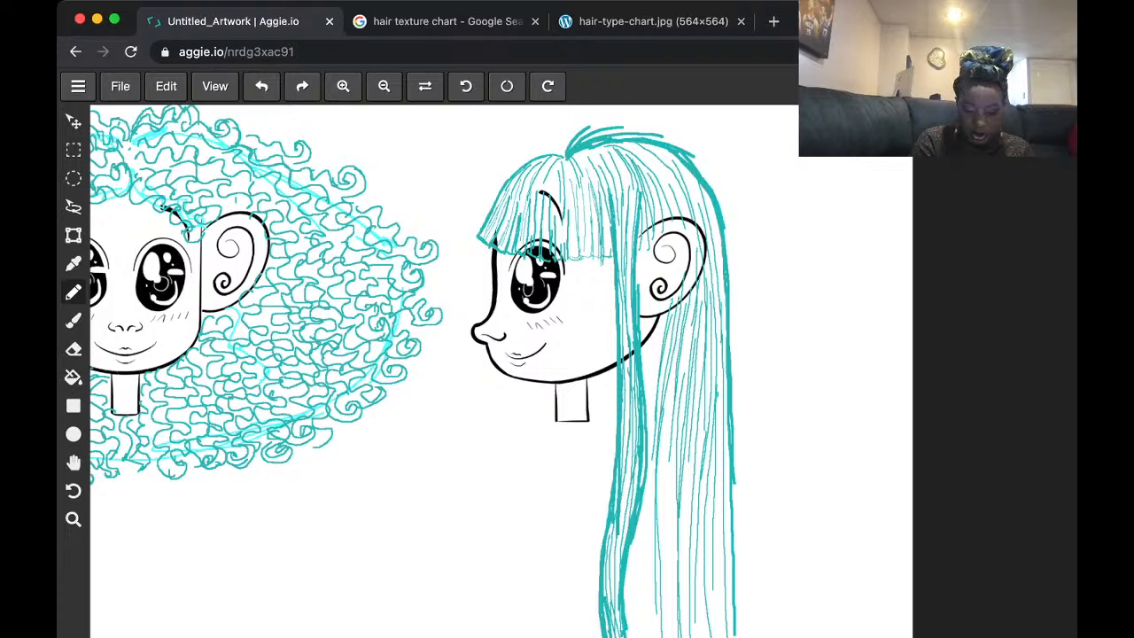
{"action": "left_click_drag", "start_coordinate": [662, 324], "coordinate": [650, 404]}
{"action": "left_click_drag", "start_coordinate": [655, 327], "coordinate": [648, 403]}
{"action": "left_click_drag", "start_coordinate": [650, 335], "coordinate": [645, 367]}
{"action": "left_click_drag", "start_coordinate": [649, 437], "coordinate": [658, 636]}
{"action": "left_click_drag", "start_coordinate": [644, 497], "coordinate": [650, 636]}
{"action": "left_click_drag", "start_coordinate": [636, 529], "coordinate": [641, 637]}
{"action": "left_click_drag", "start_coordinate": [628, 554], "coordinate": [632, 630]}
{"action": "left_click_drag", "start_coordinate": [631, 592], "coordinate": [632, 615]}
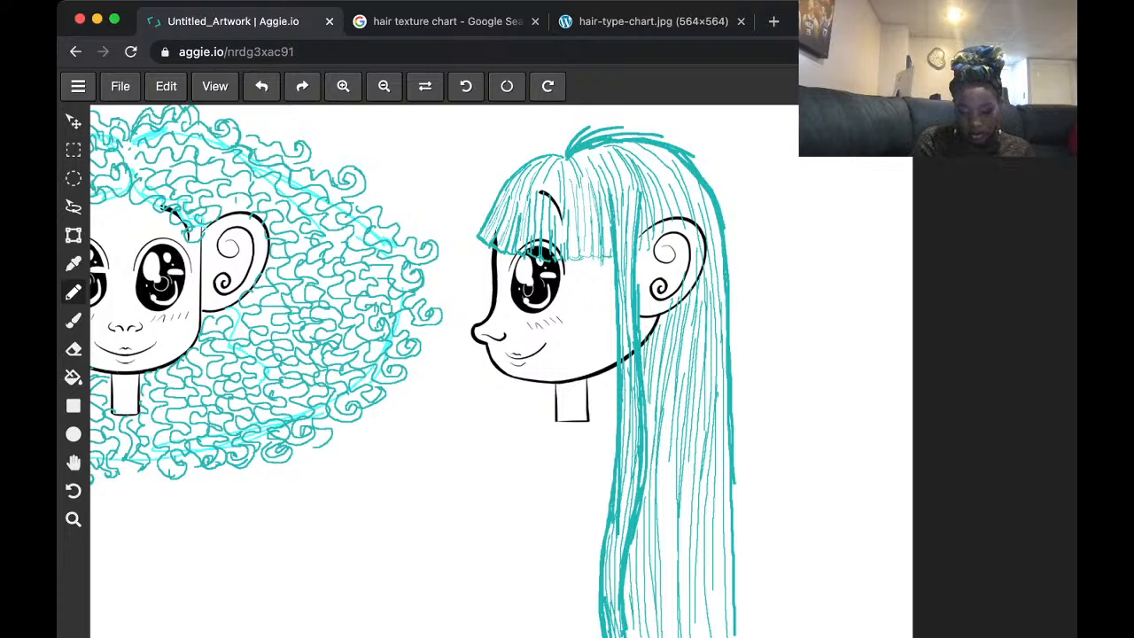
- Fill the remaining gaps in the lower middle of the back hair with thin teal strands
{"action": "left_click_drag", "start_coordinate": [673, 400], "coordinate": [663, 636]}
{"action": "left_click_drag", "start_coordinate": [676, 439], "coordinate": [672, 579]}
{"action": "left_click_drag", "start_coordinate": [679, 505], "coordinate": [675, 606]}
{"action": "left_click_drag", "start_coordinate": [690, 523], "coordinate": [687, 574]}
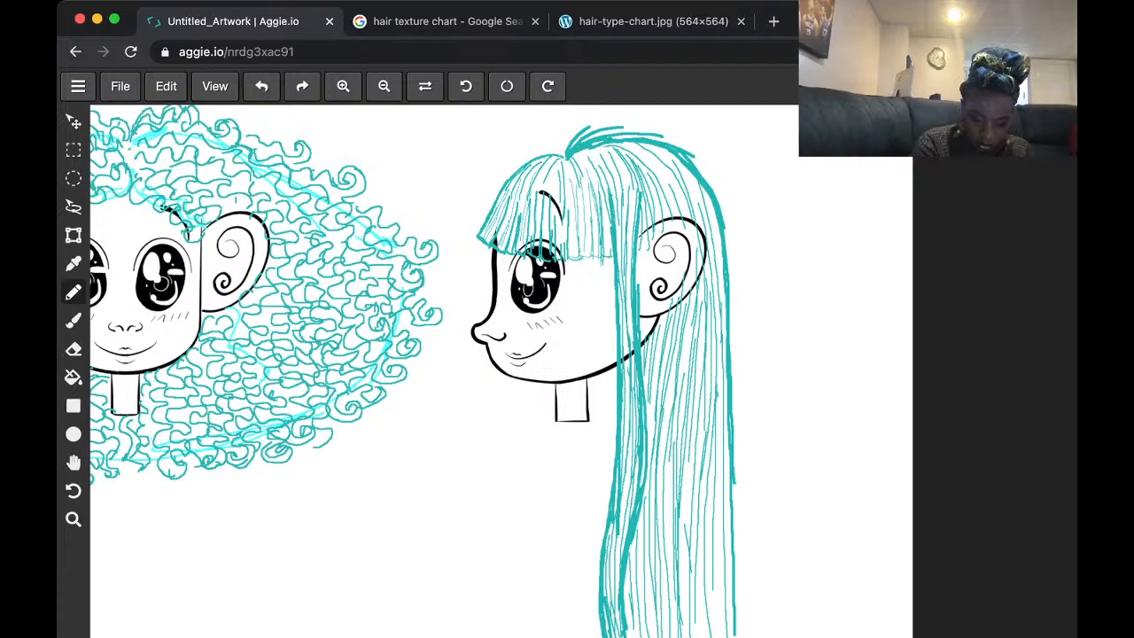
- Thicken the fringe's front outline up to the parting in teal and erase the stray stroke ends above the crown
{"action": "mouse_move", "coordinate": [502, 185]}
{"action": "left_mouse_down"}
{"action": "mouse_move", "coordinate": [479, 232]}
{"action": "mouse_move", "coordinate": [497, 192]}
{"action": "mouse_move", "coordinate": [548, 155]}
{"action": "left_mouse_up"}
{"action": "mouse_move", "coordinate": [478, 236]}
{"action": "left_mouse_down"}
{"action": "mouse_move", "coordinate": [495, 189]}
{"action": "mouse_move", "coordinate": [532, 158]}
{"action": "mouse_move", "coordinate": [563, 153]}
{"action": "left_mouse_up"}
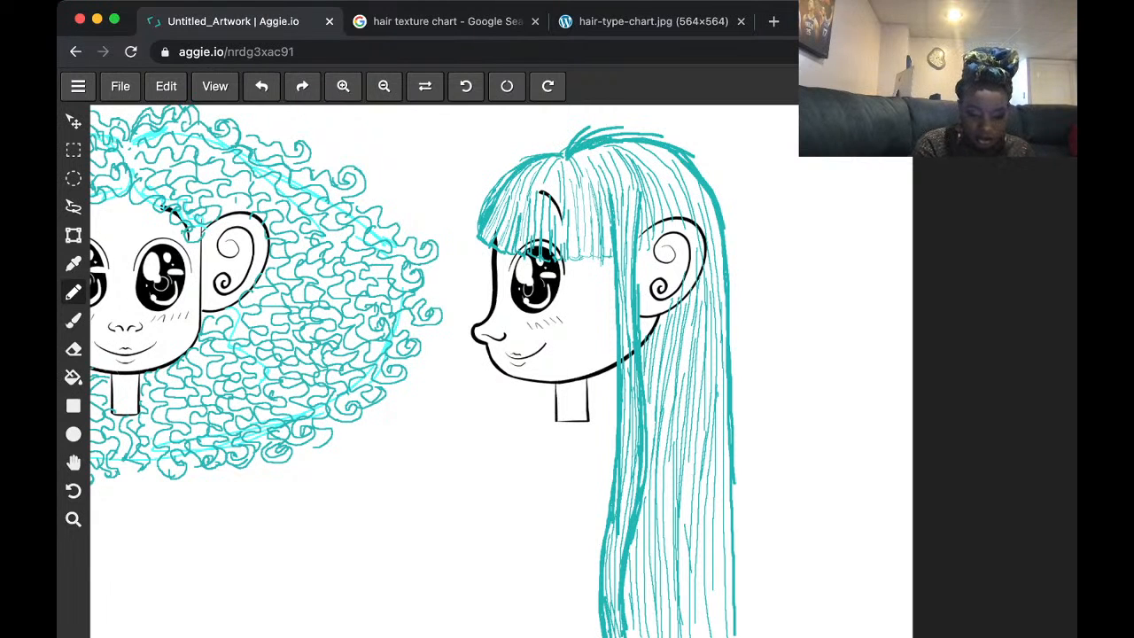
{"action": "key", "text": "e"}
{"action": "mouse_move", "coordinate": [580, 119]}
{"action": "left_mouse_down"}
{"action": "mouse_move", "coordinate": [556, 137]}
{"action": "mouse_move", "coordinate": [668, 125]}
{"action": "mouse_move", "coordinate": [626, 123]}
{"action": "left_mouse_up"}
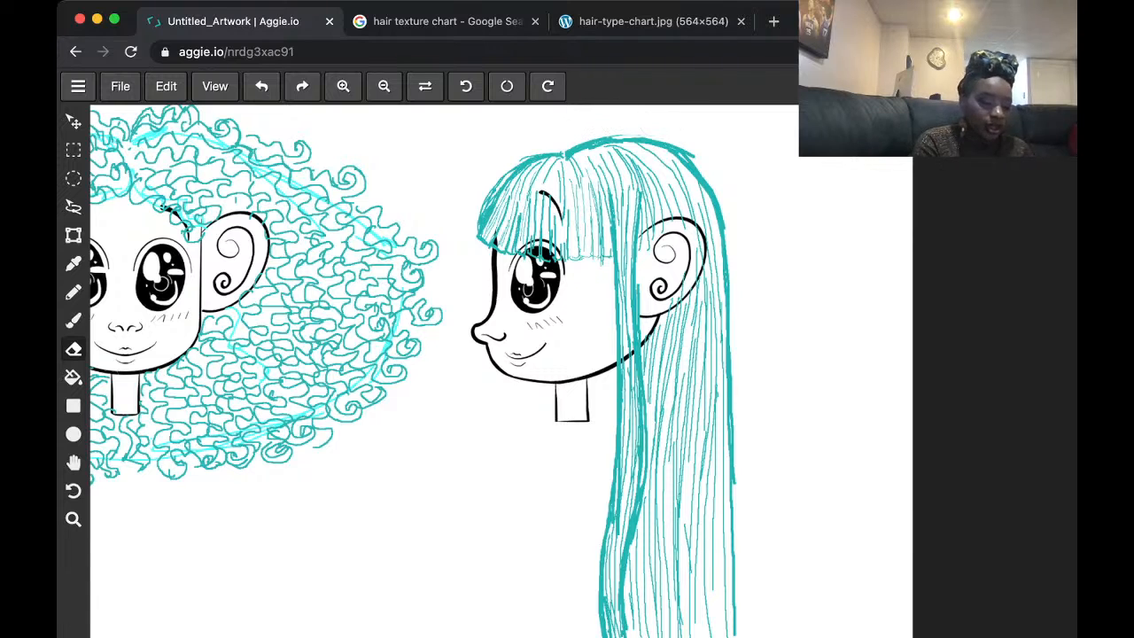
- Draw thin teal strands behind the neck, from below the jaw down in front of the side lock, and reinforce the lower back edge
{"action": "key", "text": "b"}
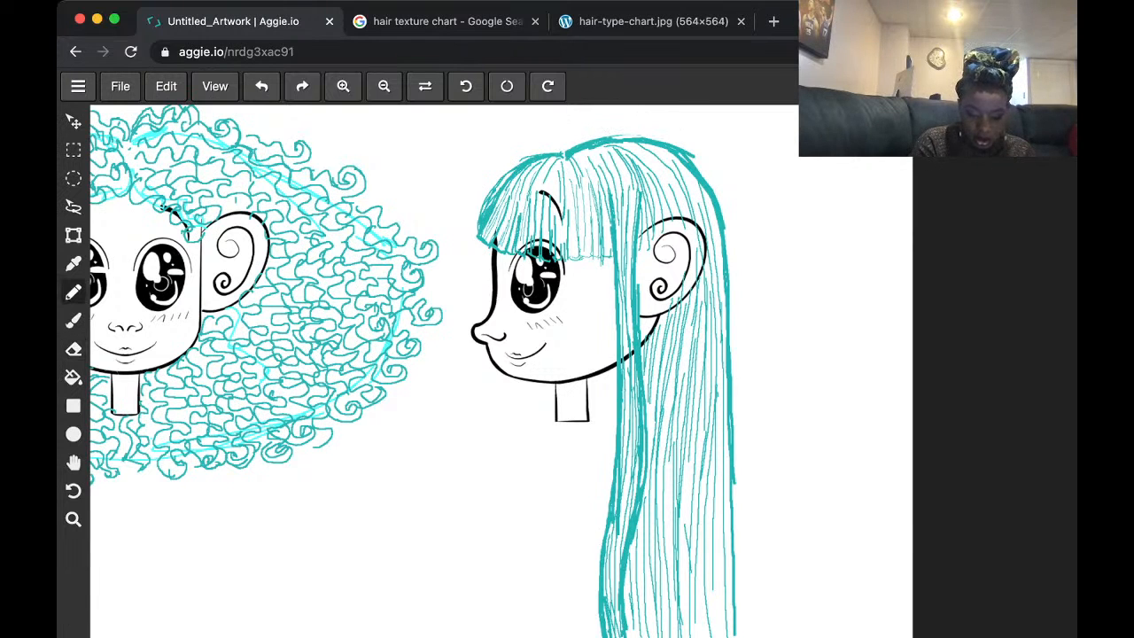
{"action": "left_click_drag", "start_coordinate": [595, 379], "coordinate": [586, 609]}
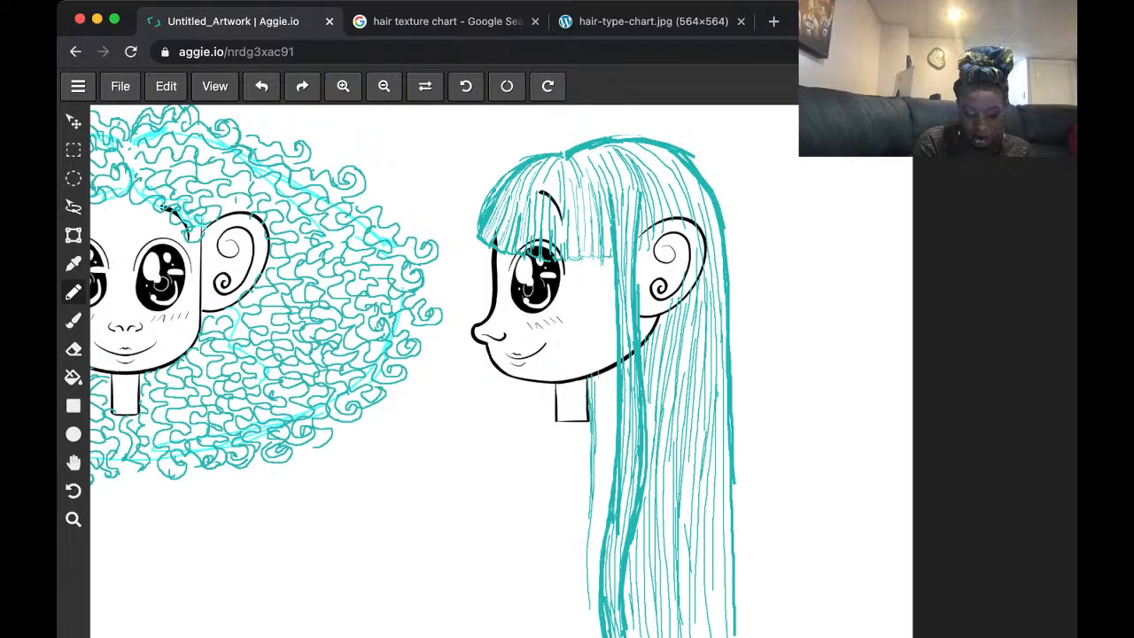
{"action": "mouse_move", "coordinate": [602, 374]}
{"action": "left_mouse_down"}
{"action": "mouse_move", "coordinate": [590, 631]}
{"action": "mouse_move", "coordinate": [604, 417]}
{"action": "mouse_move", "coordinate": [586, 616]}
{"action": "mouse_move", "coordinate": [609, 476]}
{"action": "mouse_move", "coordinate": [607, 503]}
{"action": "left_mouse_up"}
{"action": "left_click_drag", "start_coordinate": [612, 368], "coordinate": [607, 501]}
{"action": "left_click_drag", "start_coordinate": [590, 413], "coordinate": [592, 634]}
{"action": "left_click_drag", "start_coordinate": [597, 581], "coordinate": [593, 609]}
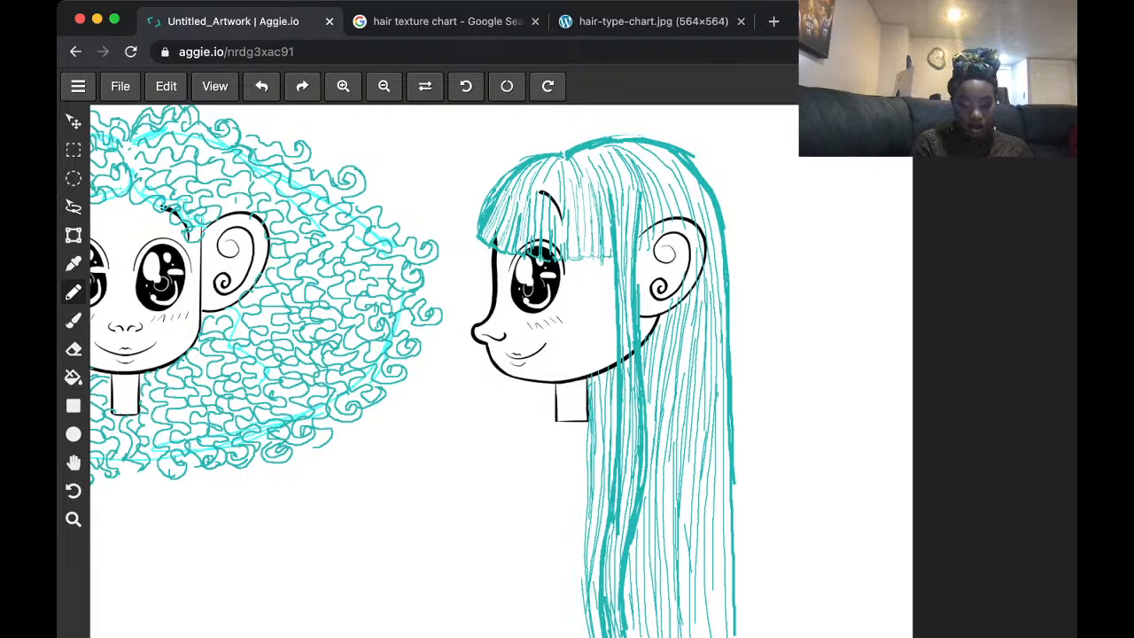
{"action": "left_click_drag", "start_coordinate": [731, 573], "coordinate": [732, 630]}
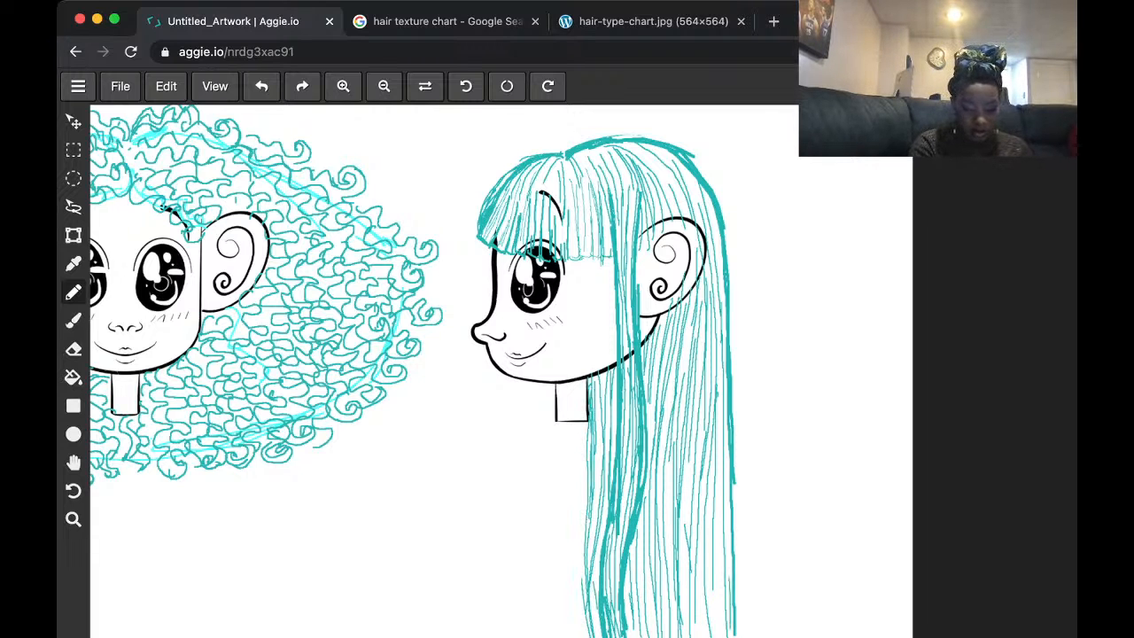
- Bring both heads into view and compare their finished hair with the textures on the hair type chart
{"action": "key", "text": "super+minus"}
{"action": "key", "text": "super+minus"}
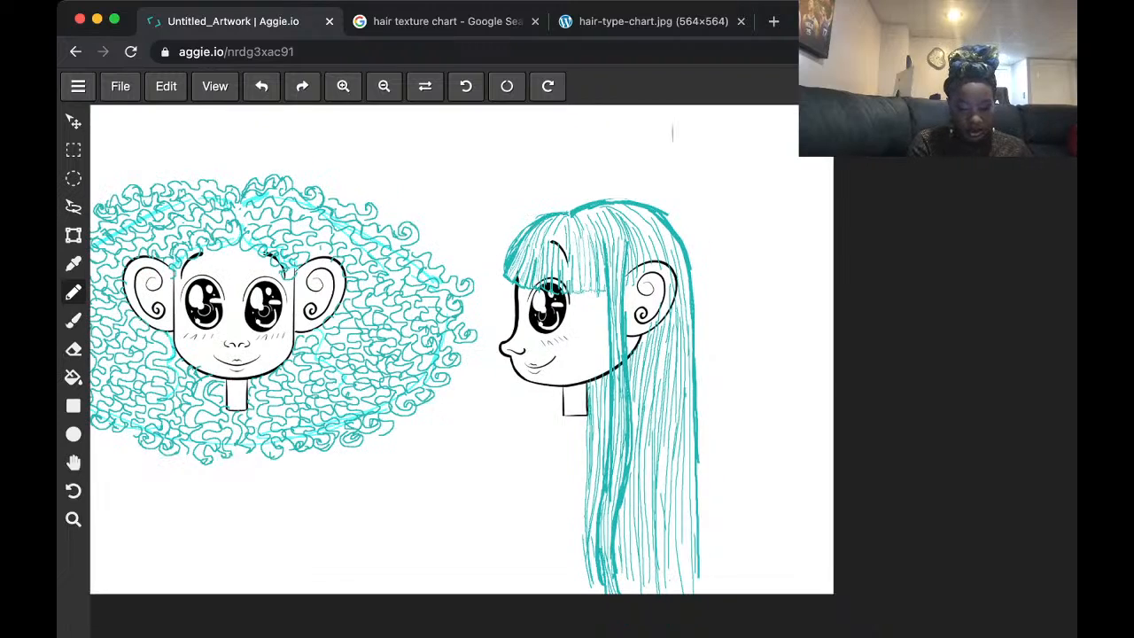
{"action": "key", "text": "space"}
{"action": "left_click_drag", "start_coordinate": [443, 336], "coordinate": [631, 352]}
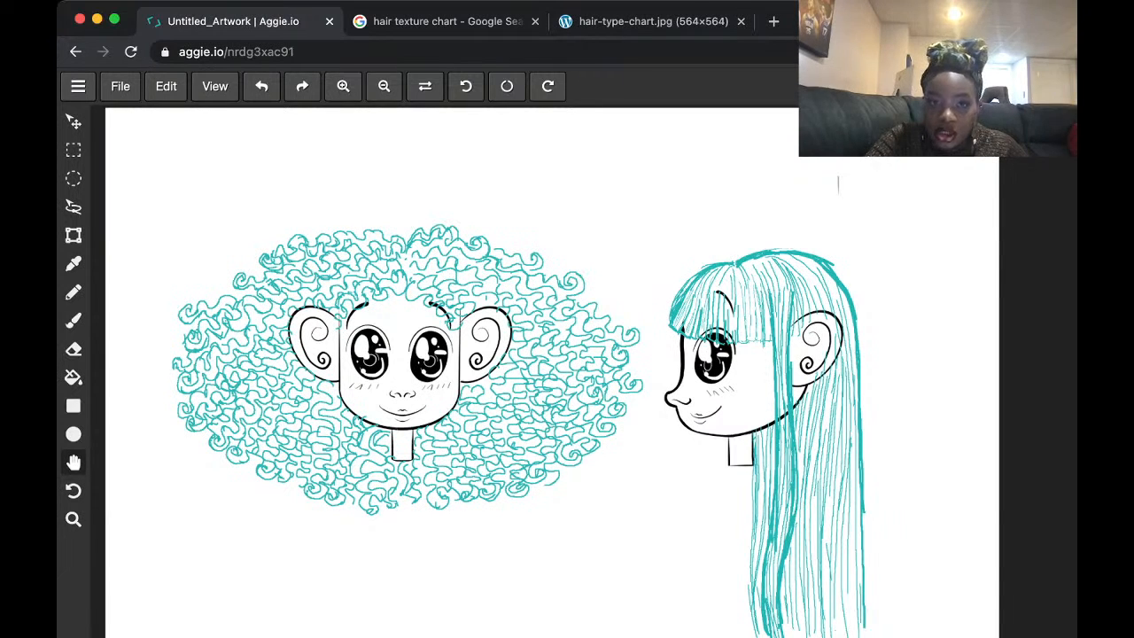
{"action": "left_click", "coordinate": [647, 21]}
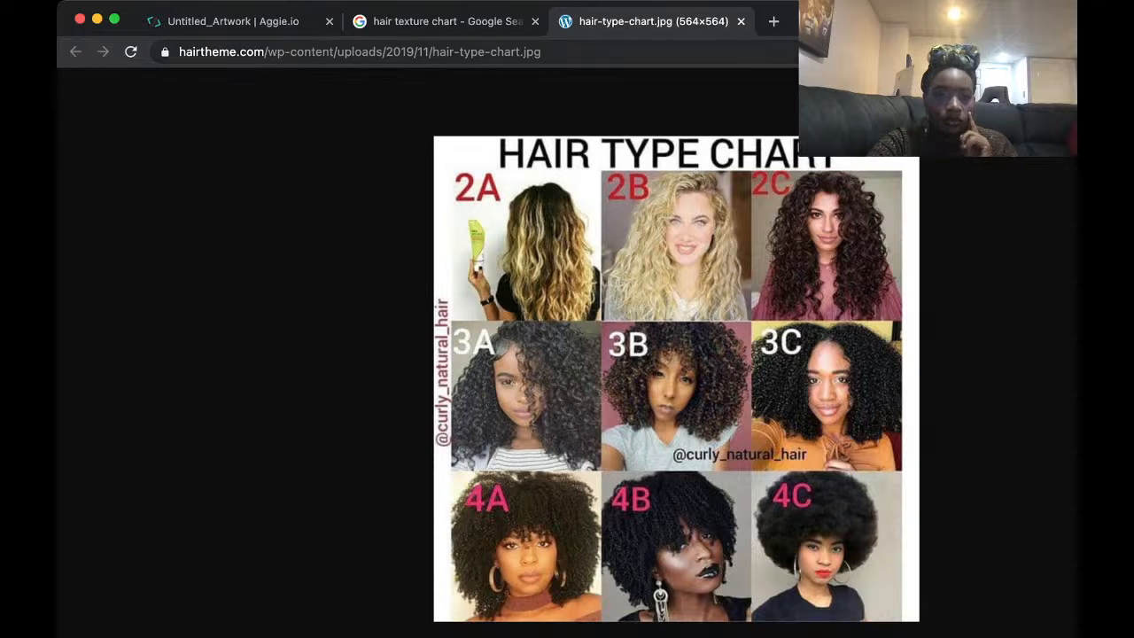
{"action": "left_click", "coordinate": [233, 21]}
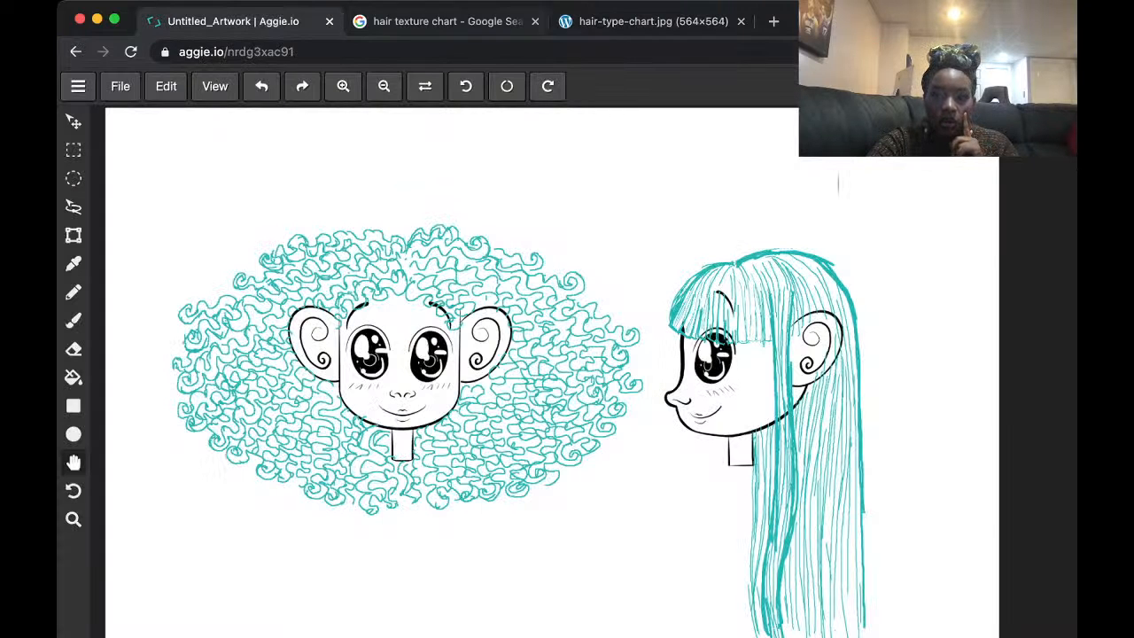
{"action": "left_click", "coordinate": [653, 21]}
{"action": "left_click", "coordinate": [233, 21]}
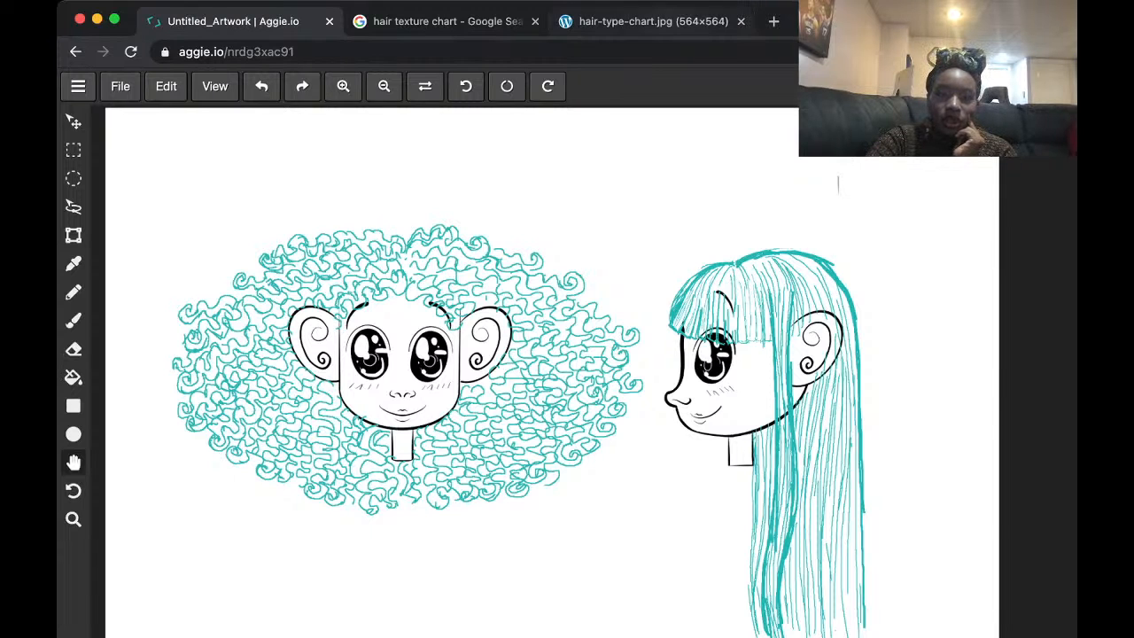
{"action": "left_click", "coordinate": [653, 21]}
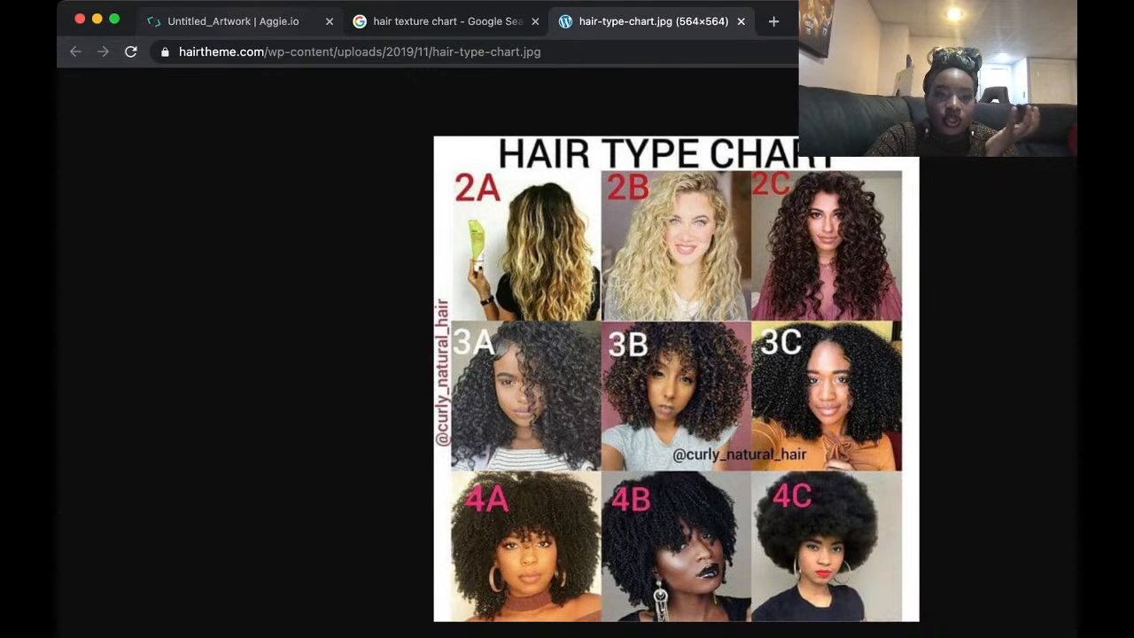
{"action": "left_click", "coordinate": [232, 21]}
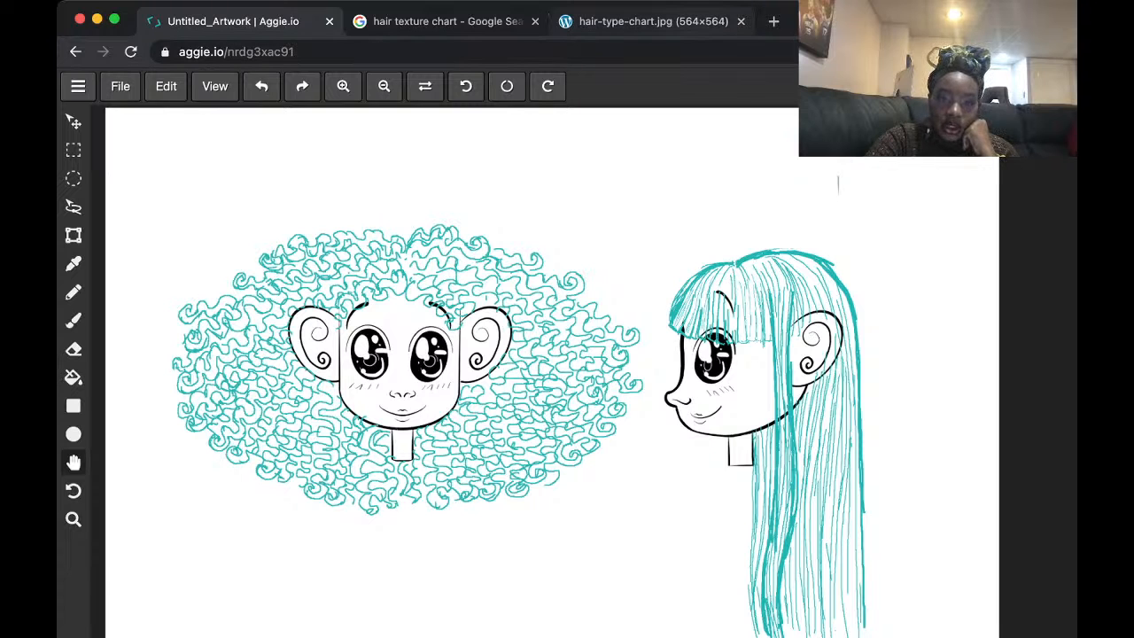
{"action": "left_click", "coordinate": [653, 21]}
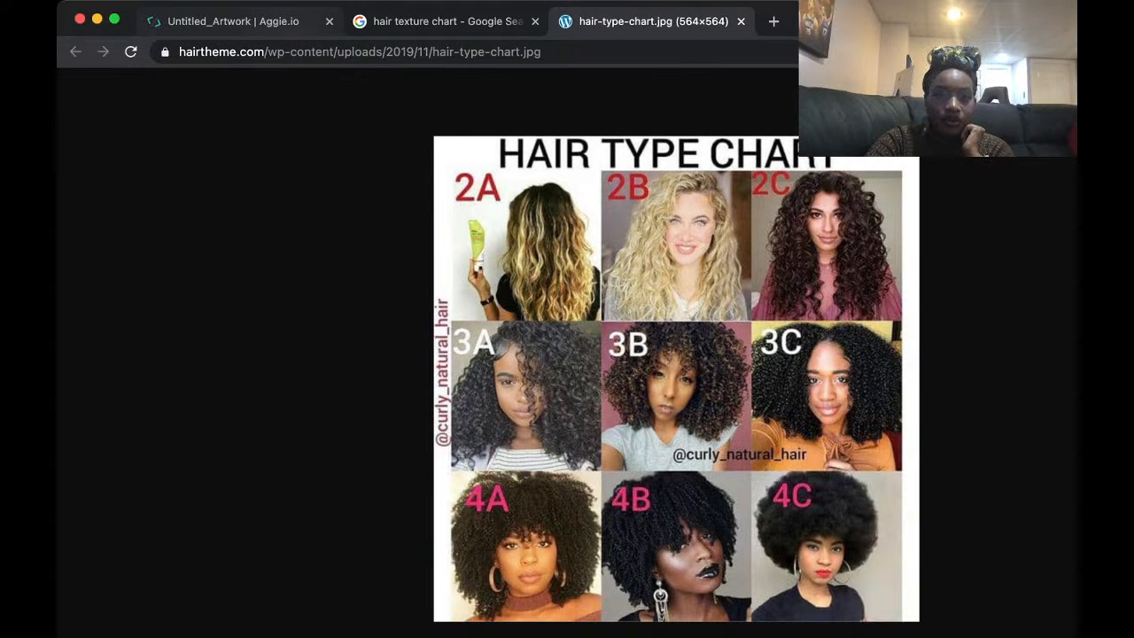
{"action": "left_click", "coordinate": [233, 20]}
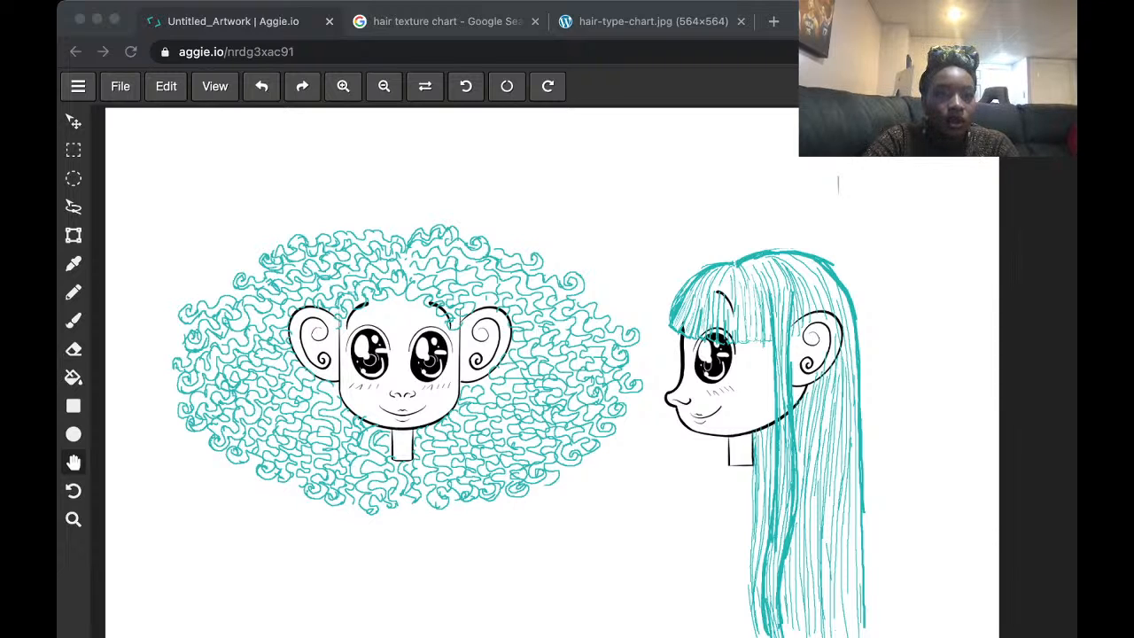
- Review the whole canvas, and check the hair texture image results and the hair type chart for another texture
{"action": "left_click", "coordinate": [694, 351]}
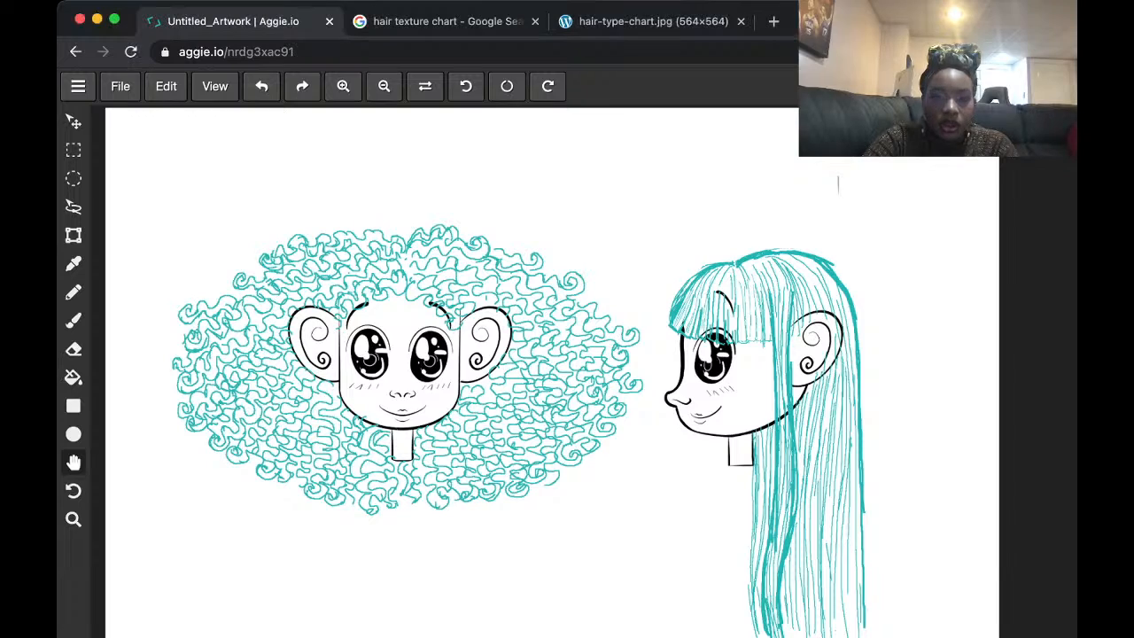
{"action": "scroll", "coordinate": [694, 350], "scroll_direction": "down", "scroll_amount": 5}
{"action": "scroll", "coordinate": [694, 350], "scroll_direction": "up", "scroll_amount": 8}
{"action": "scroll", "coordinate": [804, 222], "scroll_direction": "down", "scroll_amount": 5}
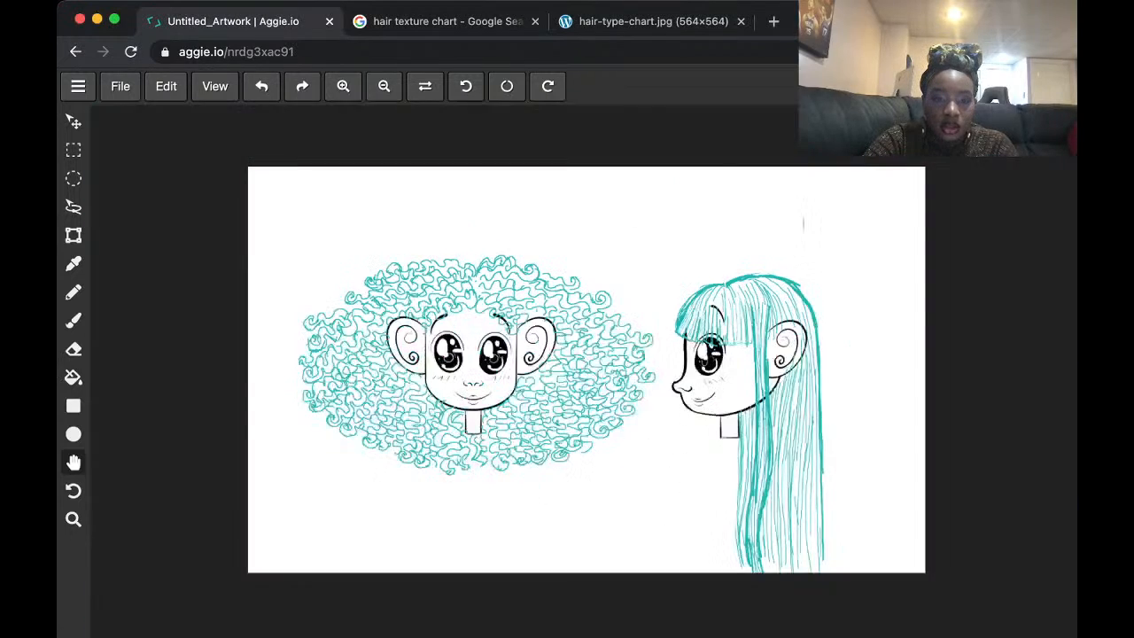
{"action": "scroll", "coordinate": [838, 182], "scroll_direction": "up", "scroll_amount": 2}
{"action": "scroll", "coordinate": [819, 204], "scroll_direction": "down", "scroll_amount": 1}
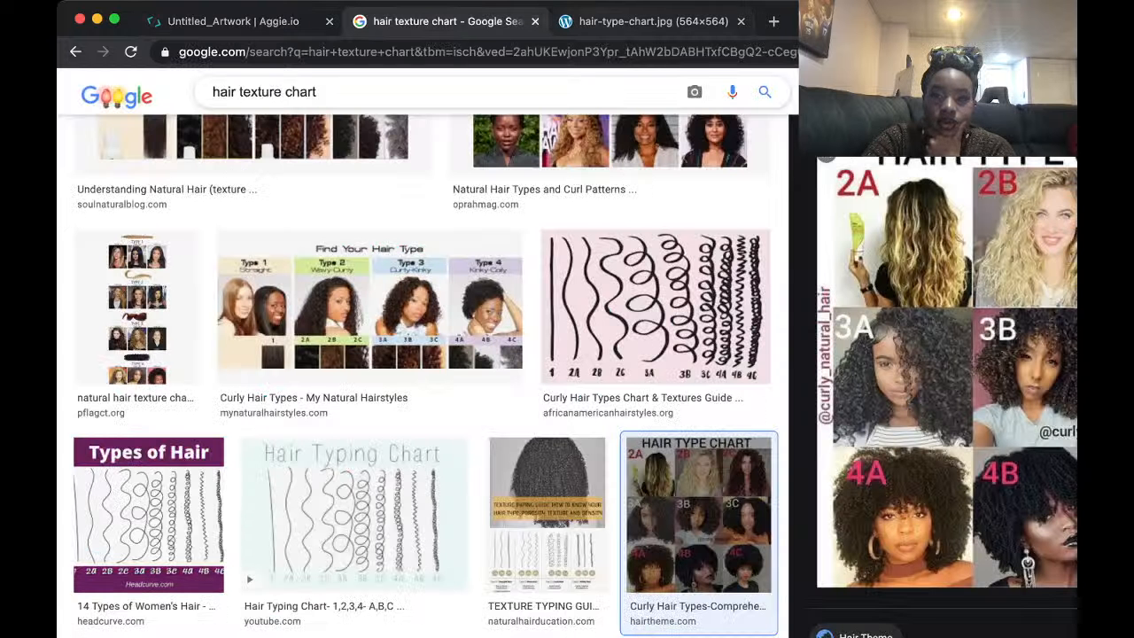
{"action": "left_click", "coordinate": [443, 21]}
{"action": "left_click", "coordinate": [653, 21]}
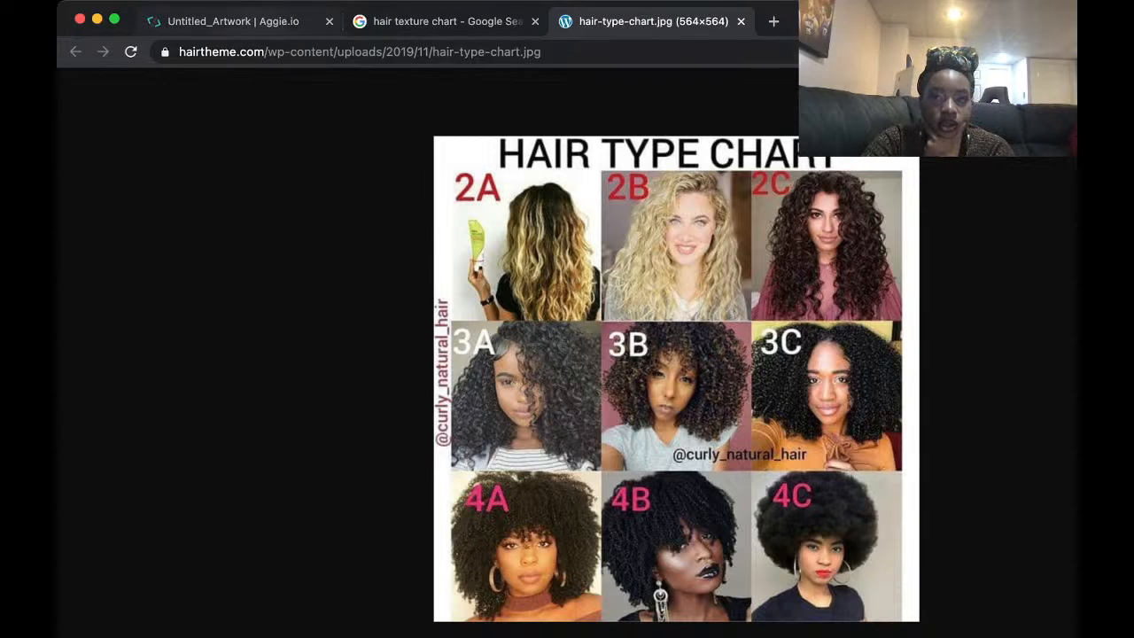
{"action": "left_click", "coordinate": [233, 21]}
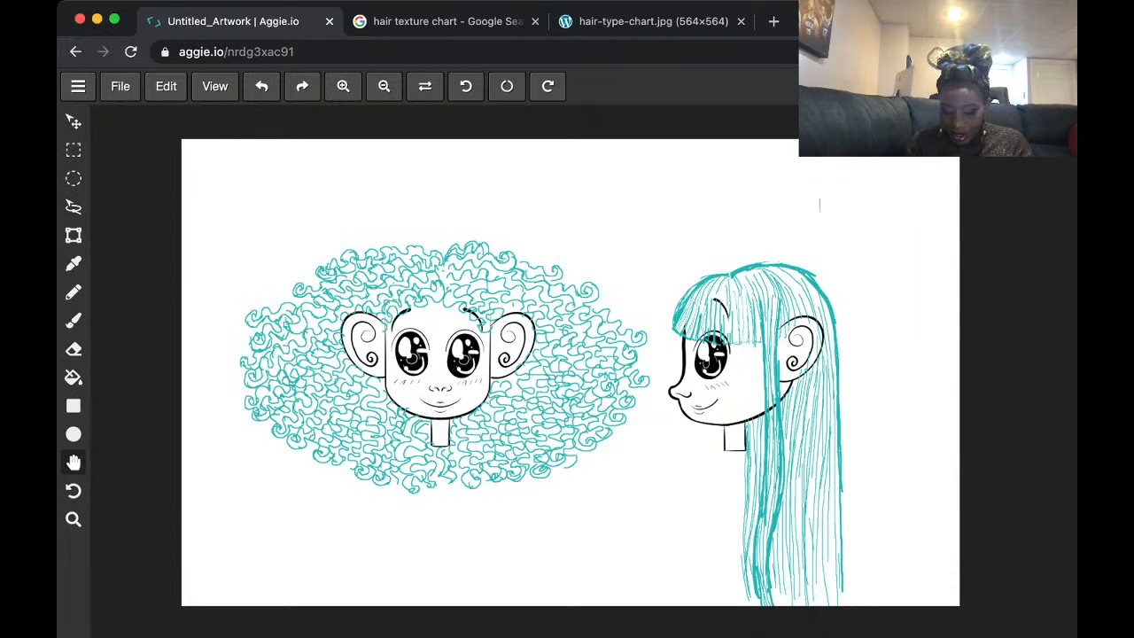
- Delete all the teal hair from both heads and consult the hair type chart for the next texture
{"action": "key", "text": "Delete"}
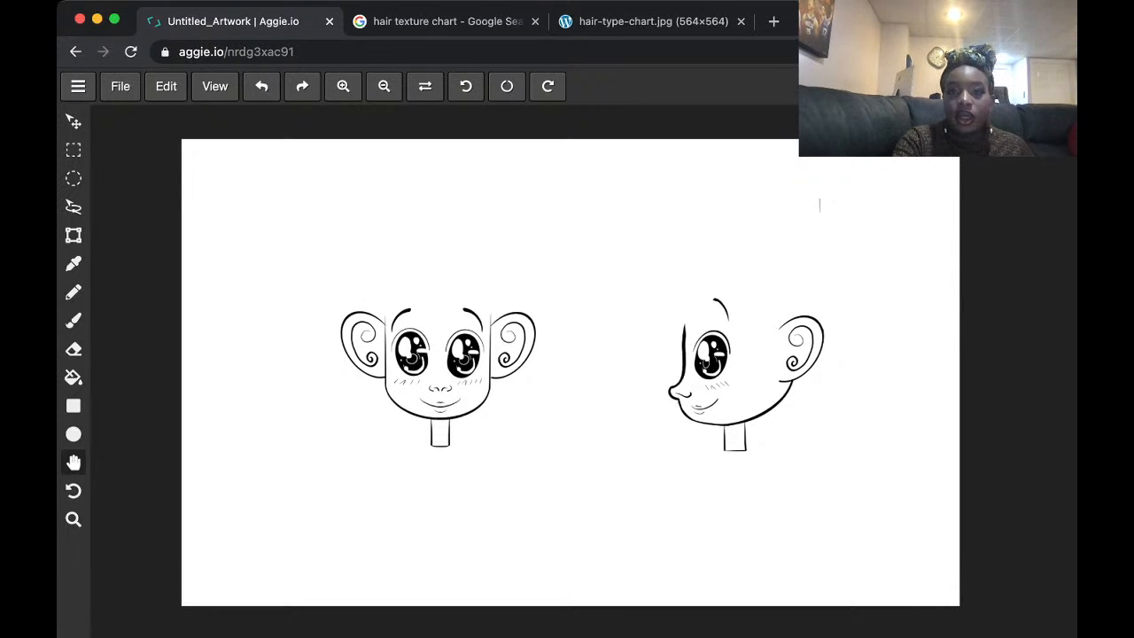
{"action": "left_click", "coordinate": [653, 21]}
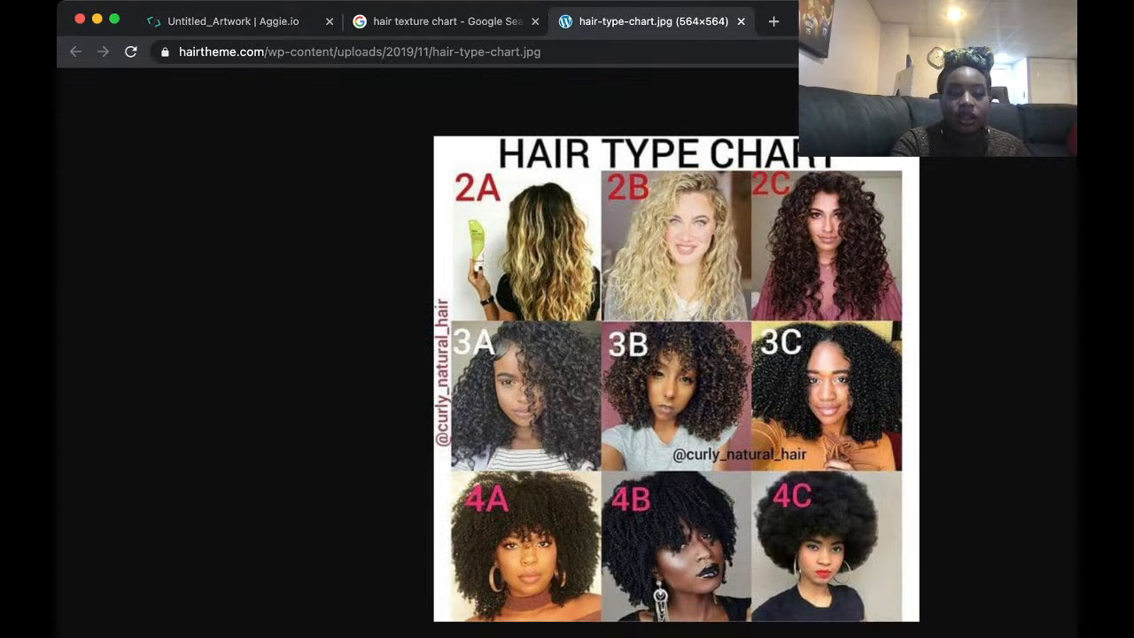
{"action": "left_click", "coordinate": [233, 22]}
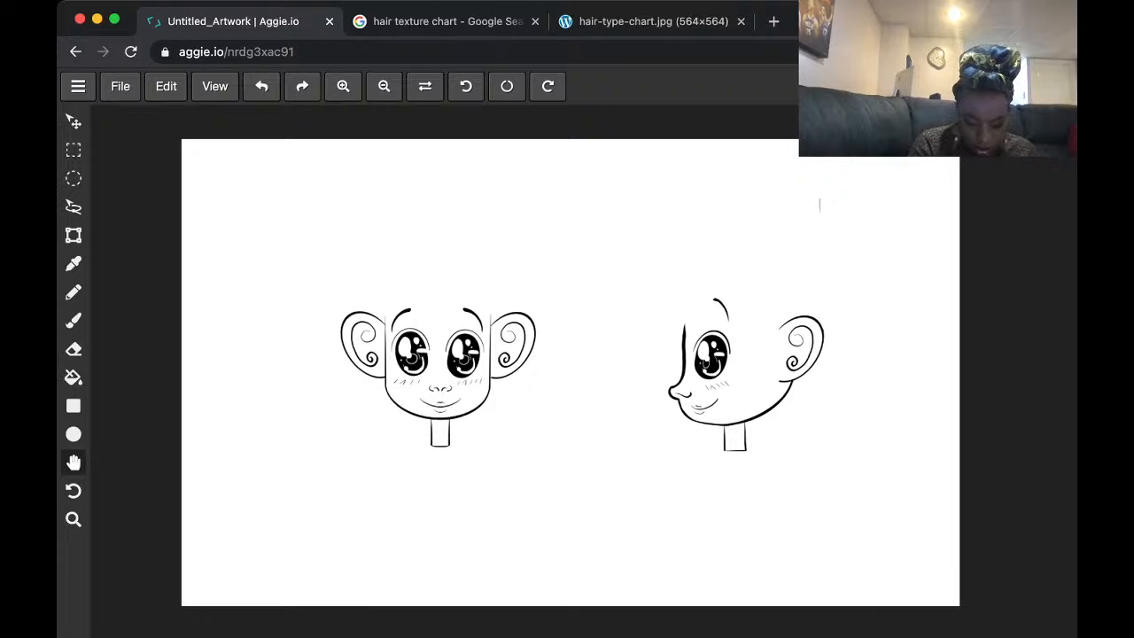
- Sketch a light cyan wavy hair outline with the pencil on the front-view head's left side, plus a face-framing strand falling below the chin
{"action": "key", "text": "b"}
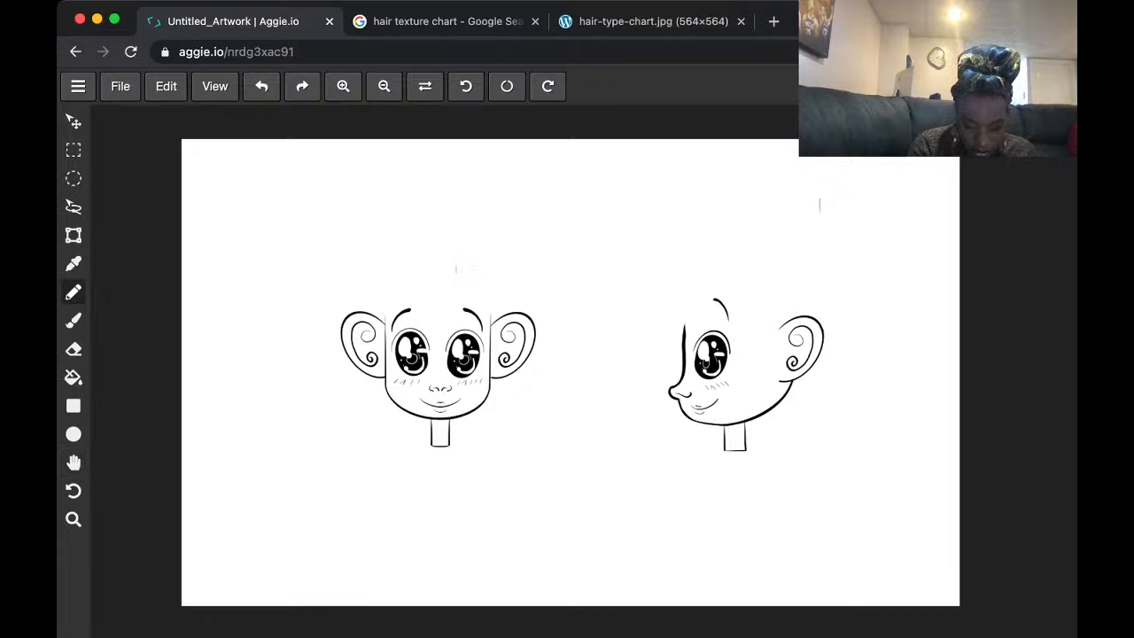
{"action": "mouse_move", "coordinate": [455, 266]}
{"action": "left_mouse_down"}
{"action": "mouse_move", "coordinate": [423, 251]}
{"action": "mouse_move", "coordinate": [354, 263]}
{"action": "mouse_move", "coordinate": [285, 309]}
{"action": "mouse_move", "coordinate": [287, 354]}
{"action": "mouse_move", "coordinate": [255, 412]}
{"action": "left_mouse_up"}
{"action": "mouse_move", "coordinate": [452, 291]}
{"action": "left_mouse_down"}
{"action": "mouse_move", "coordinate": [428, 317]}
{"action": "mouse_move", "coordinate": [402, 297]}
{"action": "mouse_move", "coordinate": [387, 310]}
{"action": "mouse_move", "coordinate": [373, 428]}
{"action": "mouse_move", "coordinate": [374, 409]}
{"action": "mouse_move", "coordinate": [388, 476]}
{"action": "mouse_move", "coordinate": [379, 560]}
{"action": "left_mouse_up"}
{"action": "left_click_drag", "start_coordinate": [388, 452], "coordinate": [388, 564]}
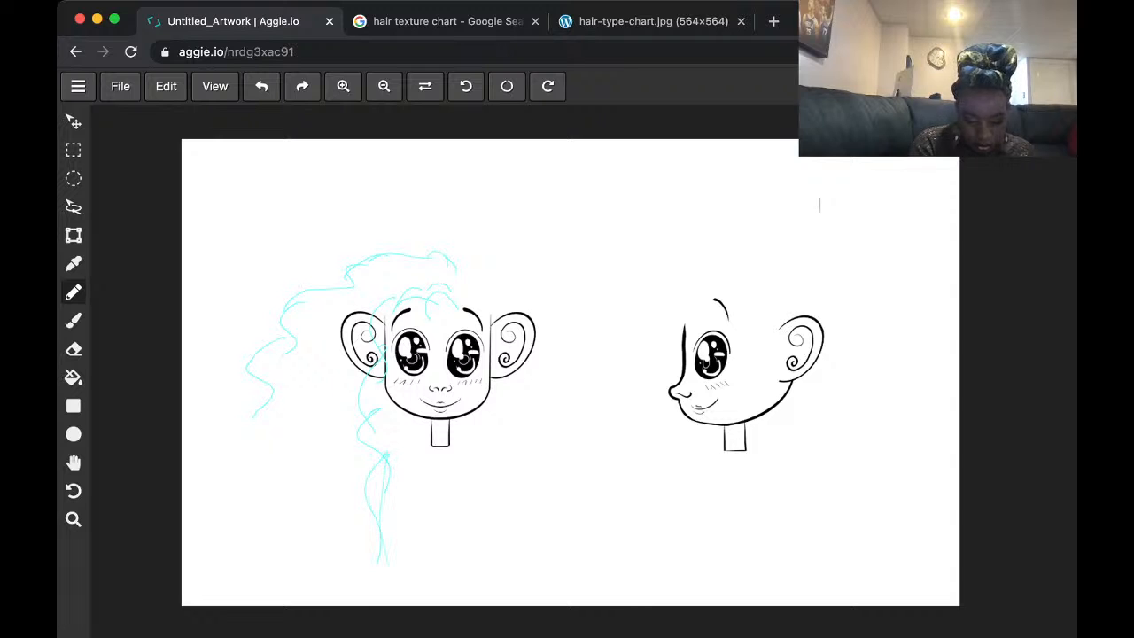
- Fill the left half of the front-view hair sketch with loose cyan waves from the crown over the ear and past the neck
{"action": "mouse_move", "coordinate": [371, 314]}
{"action": "left_mouse_down"}
{"action": "mouse_move", "coordinate": [336, 334]}
{"action": "mouse_move", "coordinate": [359, 428]}
{"action": "left_mouse_up"}
{"action": "left_click_drag", "start_coordinate": [280, 370], "coordinate": [269, 385]}
{"action": "mouse_move", "coordinate": [359, 300]}
{"action": "left_mouse_down"}
{"action": "mouse_move", "coordinate": [295, 348]}
{"action": "mouse_move", "coordinate": [285, 416]}
{"action": "mouse_move", "coordinate": [309, 468]}
{"action": "left_mouse_up"}
{"action": "mouse_move", "coordinate": [351, 326]}
{"action": "left_mouse_down"}
{"action": "mouse_move", "coordinate": [326, 479]}
{"action": "mouse_move", "coordinate": [365, 577]}
{"action": "mouse_move", "coordinate": [365, 285]}
{"action": "mouse_move", "coordinate": [402, 266]}
{"action": "mouse_move", "coordinate": [444, 268]}
{"action": "left_mouse_up"}
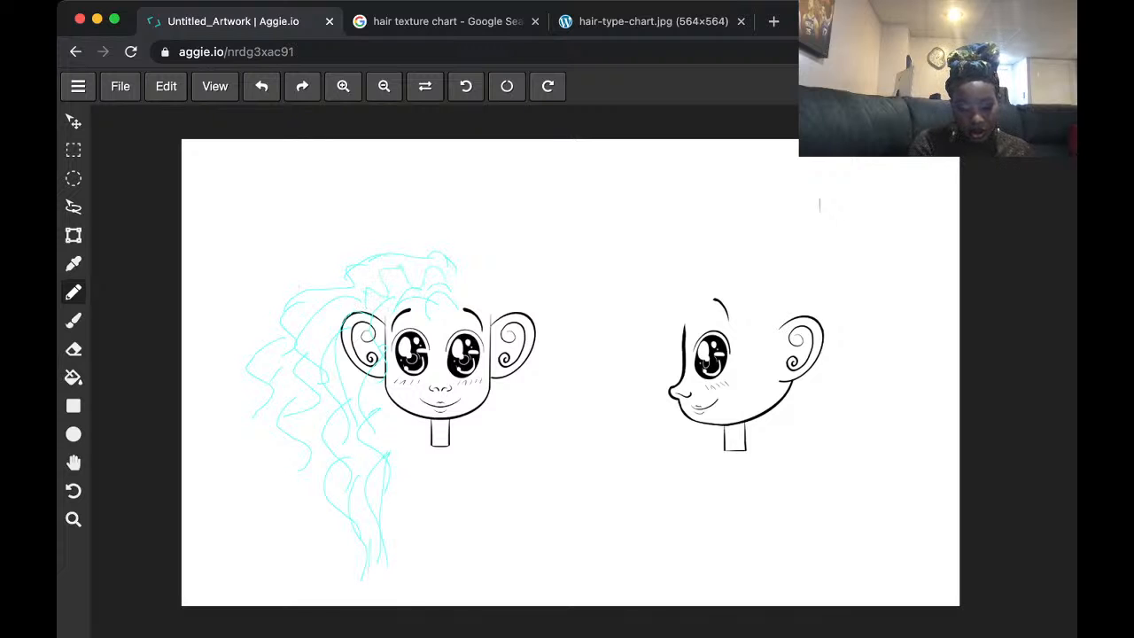
{"action": "mouse_move", "coordinate": [379, 370]}
{"action": "left_mouse_down"}
{"action": "mouse_move", "coordinate": [387, 455]}
{"action": "mouse_move", "coordinate": [389, 422]}
{"action": "mouse_move", "coordinate": [413, 505]}
{"action": "mouse_move", "coordinate": [404, 565]}
{"action": "left_mouse_up"}
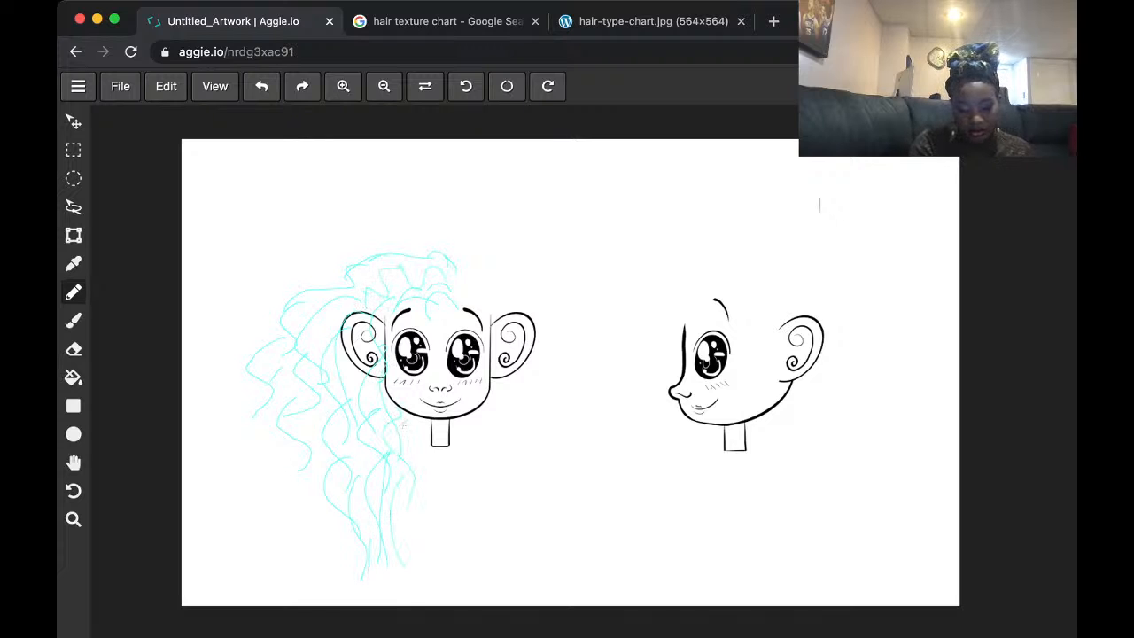
{"action": "left_click_drag", "start_coordinate": [430, 476], "coordinate": [416, 551]}
- Sketch cyan wavy strands from the hairline along the right side of the front-view face down below the neck
{"action": "mouse_move", "coordinate": [459, 292]}
{"action": "left_mouse_down"}
{"action": "mouse_move", "coordinate": [478, 305]}
{"action": "mouse_move", "coordinate": [497, 365]}
{"action": "mouse_move", "coordinate": [505, 508]}
{"action": "left_mouse_up"}
{"action": "left_click_drag", "start_coordinate": [487, 465], "coordinate": [501, 575]}
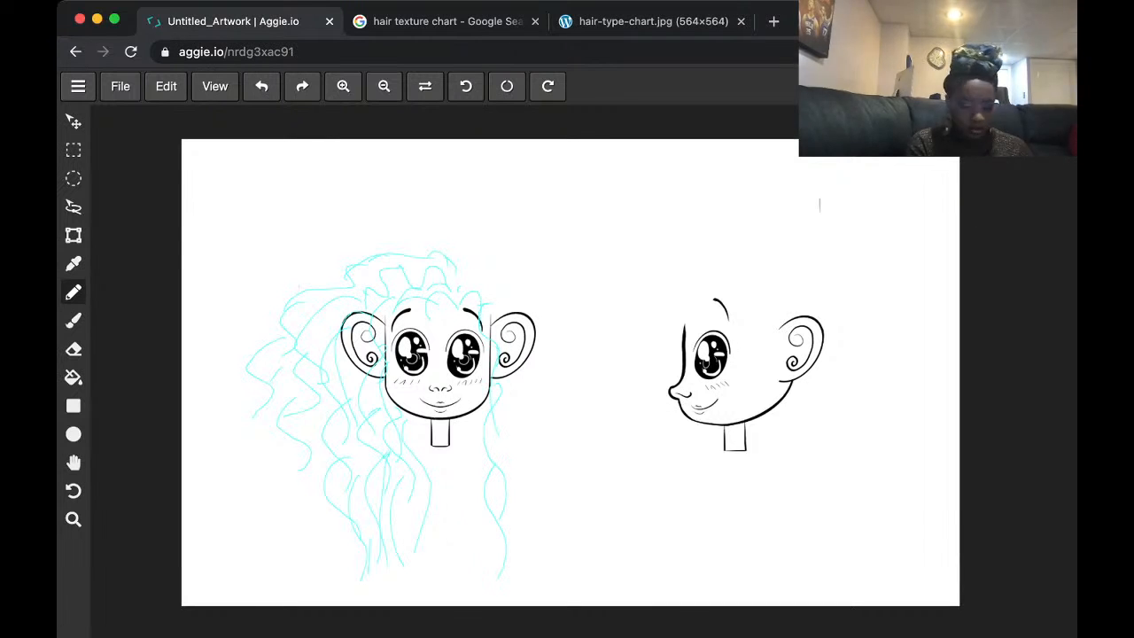
{"action": "left_click_drag", "start_coordinate": [473, 416], "coordinate": [480, 484]}
{"action": "mouse_move", "coordinate": [473, 414]}
{"action": "left_mouse_down"}
{"action": "mouse_move", "coordinate": [464, 428]}
{"action": "mouse_move", "coordinate": [481, 454]}
{"action": "mouse_move", "coordinate": [501, 592]}
{"action": "left_mouse_up"}
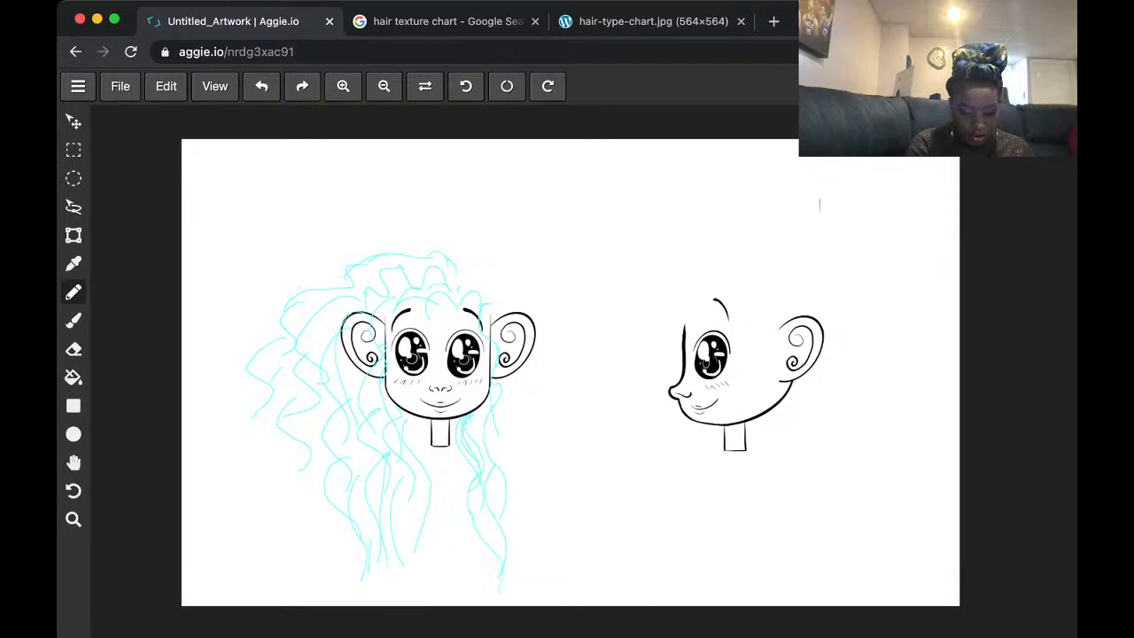
- Add cyan waves over the right side of the front-view crown and behind the right ear to build volume
{"action": "mouse_move", "coordinate": [464, 282]}
{"action": "left_mouse_down"}
{"action": "mouse_move", "coordinate": [492, 322]}
{"action": "mouse_move", "coordinate": [482, 298]}
{"action": "mouse_move", "coordinate": [500, 310]}
{"action": "left_mouse_up"}
{"action": "left_click_drag", "start_coordinate": [456, 256], "coordinate": [501, 320]}
{"action": "mouse_move", "coordinate": [502, 365]}
{"action": "left_mouse_down"}
{"action": "mouse_move", "coordinate": [504, 413]}
{"action": "mouse_move", "coordinate": [539, 477]}
{"action": "left_mouse_up"}
{"action": "left_click_drag", "start_coordinate": [530, 479], "coordinate": [528, 510]}
{"action": "mouse_move", "coordinate": [489, 401]}
{"action": "left_mouse_down"}
{"action": "mouse_move", "coordinate": [498, 489]}
{"action": "mouse_move", "coordinate": [515, 501]}
{"action": "mouse_move", "coordinate": [528, 435]}
{"action": "mouse_move", "coordinate": [536, 495]}
{"action": "left_mouse_up"}
{"action": "left_click_drag", "start_coordinate": [507, 369], "coordinate": [538, 410]}
{"action": "left_click_drag", "start_coordinate": [536, 429], "coordinate": [533, 454]}
{"action": "left_click_drag", "start_coordinate": [494, 308], "coordinate": [510, 303]}
{"action": "left_click_drag", "start_coordinate": [523, 356], "coordinate": [543, 424]}
- Add loose cyan flyaways above the front-view crown, an outer wave behind the right ear, and a strand beside the neck
{"action": "mouse_move", "coordinate": [395, 255]}
{"action": "left_mouse_down"}
{"action": "mouse_move", "coordinate": [373, 223]}
{"action": "mouse_move", "coordinate": [333, 282]}
{"action": "left_mouse_up"}
{"action": "left_click_drag", "start_coordinate": [338, 287], "coordinate": [321, 292]}
{"action": "mouse_move", "coordinate": [400, 243]}
{"action": "left_mouse_down"}
{"action": "mouse_move", "coordinate": [450, 253]}
{"action": "mouse_move", "coordinate": [443, 222]}
{"action": "left_mouse_up"}
{"action": "left_click_drag", "start_coordinate": [500, 278], "coordinate": [517, 309]}
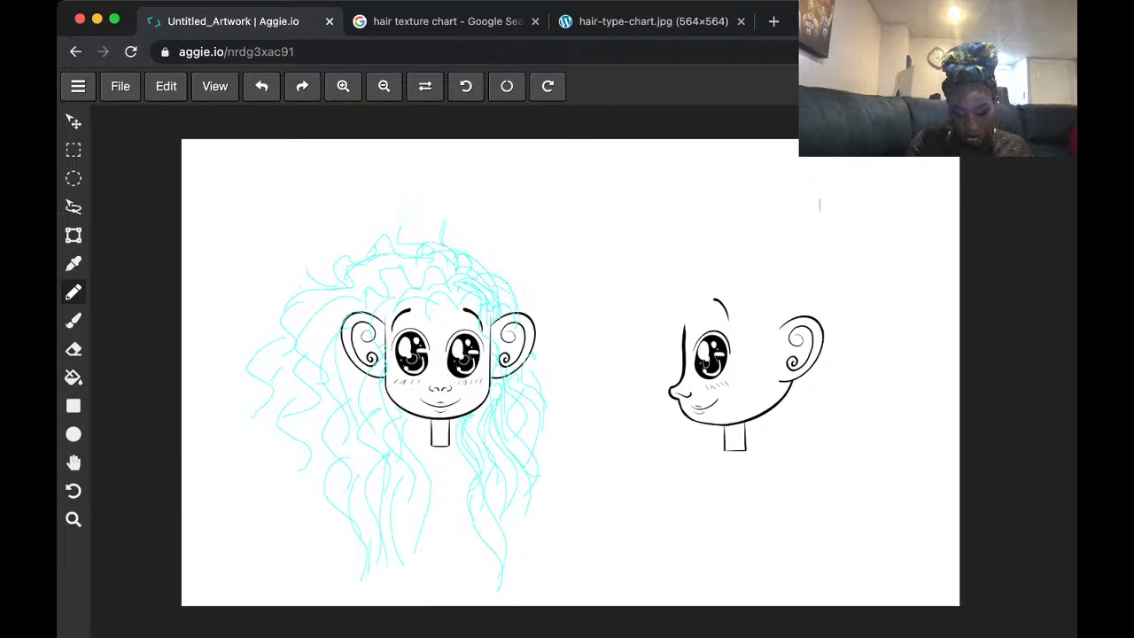
{"action": "mouse_move", "coordinate": [530, 358]}
{"action": "left_mouse_down"}
{"action": "mouse_move", "coordinate": [556, 395]}
{"action": "mouse_move", "coordinate": [535, 453]}
{"action": "mouse_move", "coordinate": [551, 466]}
{"action": "left_mouse_up"}
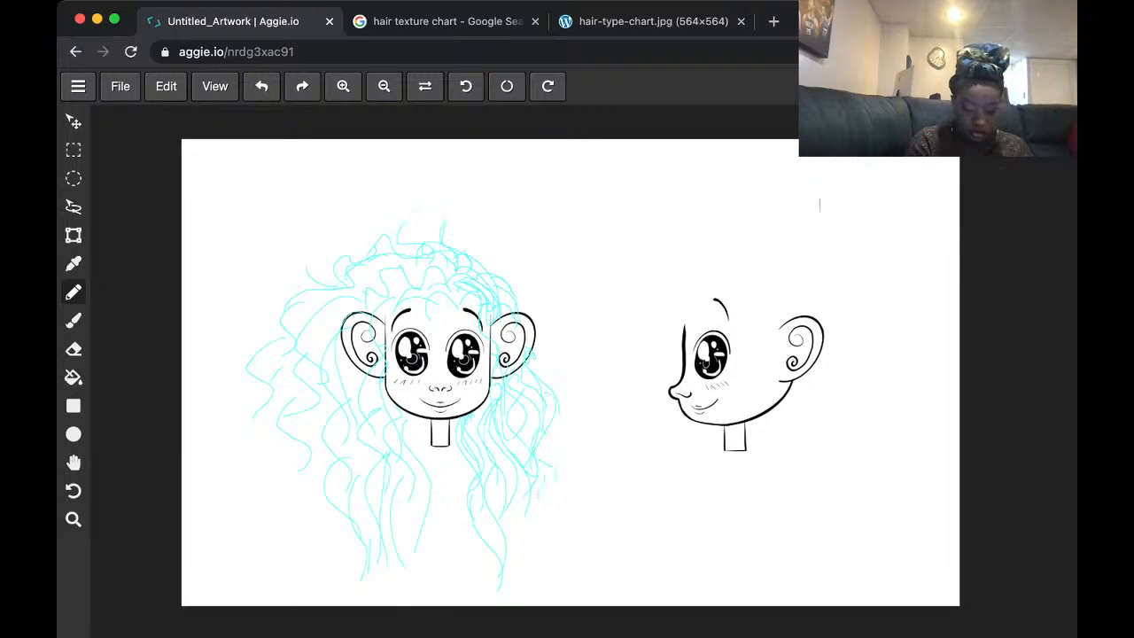
{"action": "left_click_drag", "start_coordinate": [422, 416], "coordinate": [417, 551]}
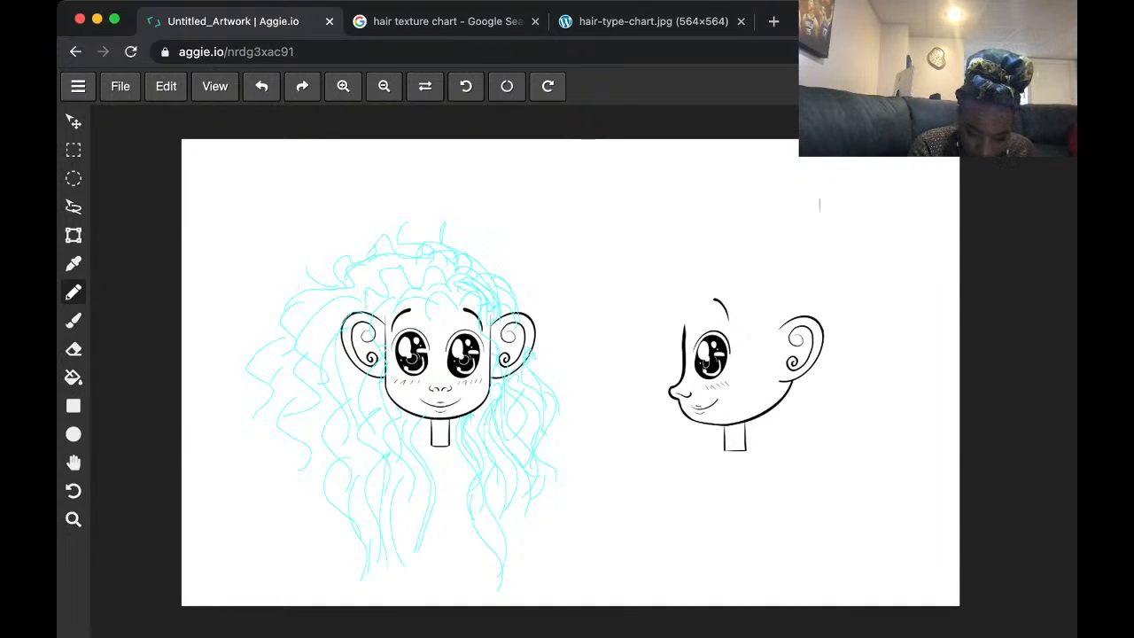
- Outline in dark teal the wavy lock from above the front-view right eyebrow past the cheek, and a curl falling between the eyes
{"action": "left_click_drag", "start_coordinate": [459, 311], "coordinate": [479, 309]}
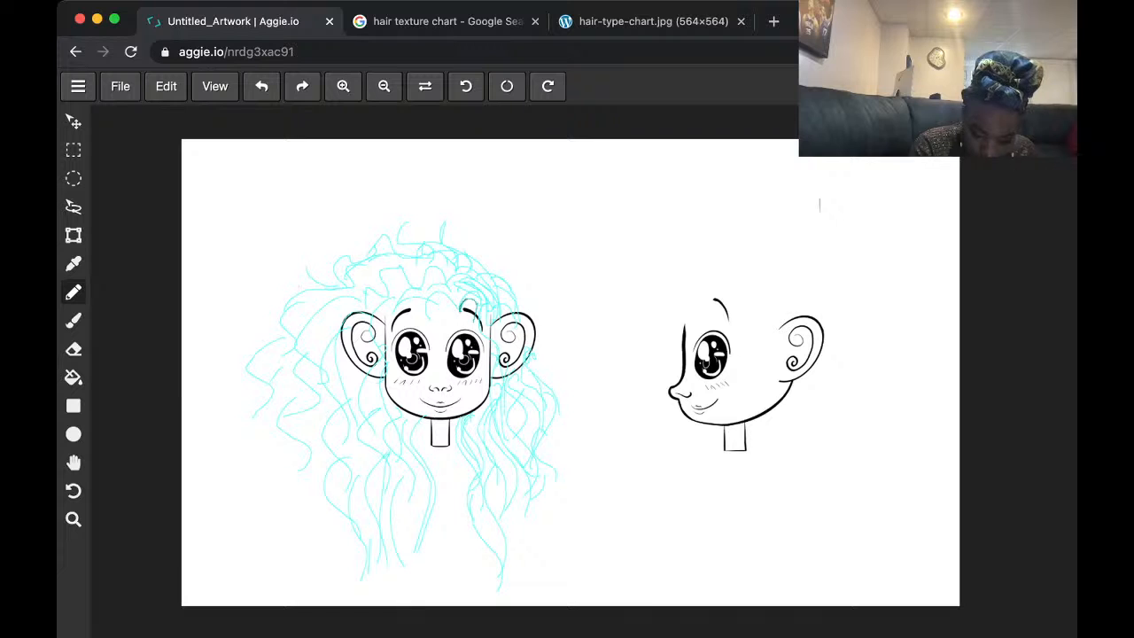
{"action": "mouse_move", "coordinate": [469, 300]}
{"action": "left_mouse_down"}
{"action": "mouse_move", "coordinate": [500, 443]}
{"action": "mouse_move", "coordinate": [492, 491]}
{"action": "mouse_move", "coordinate": [507, 518]}
{"action": "left_mouse_up"}
{"action": "scroll", "coordinate": [593, 284], "scroll_direction": "up", "scroll_amount": 5}
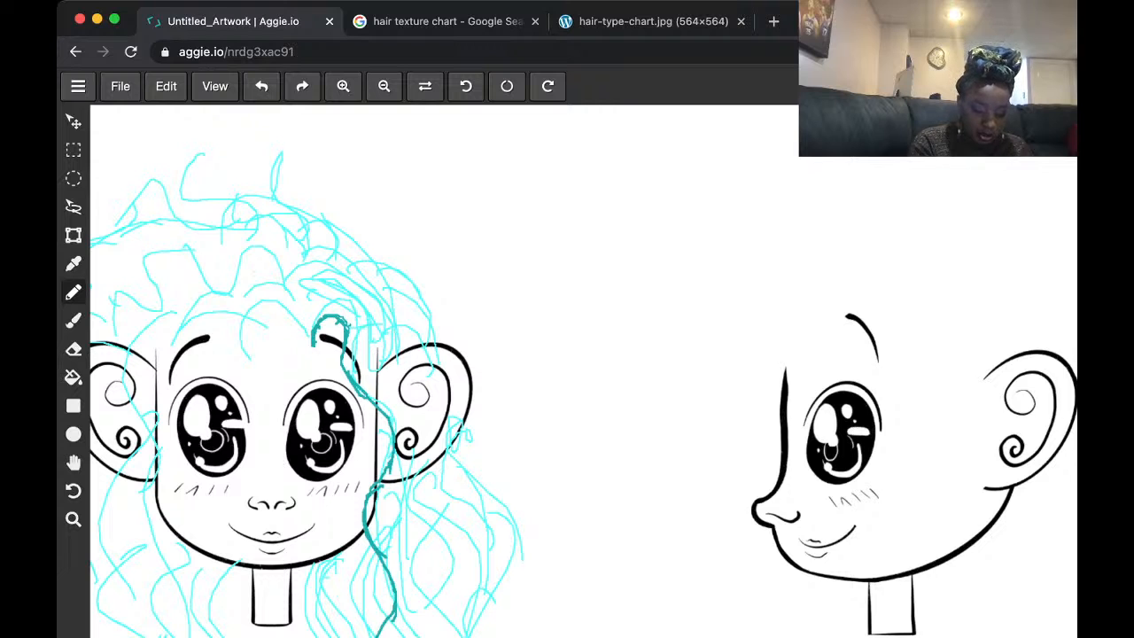
{"action": "mouse_move", "coordinate": [312, 344]}
{"action": "left_mouse_down"}
{"action": "mouse_move", "coordinate": [241, 319]}
{"action": "mouse_move", "coordinate": [262, 423]}
{"action": "mouse_move", "coordinate": [241, 306]}
{"action": "left_mouse_up"}
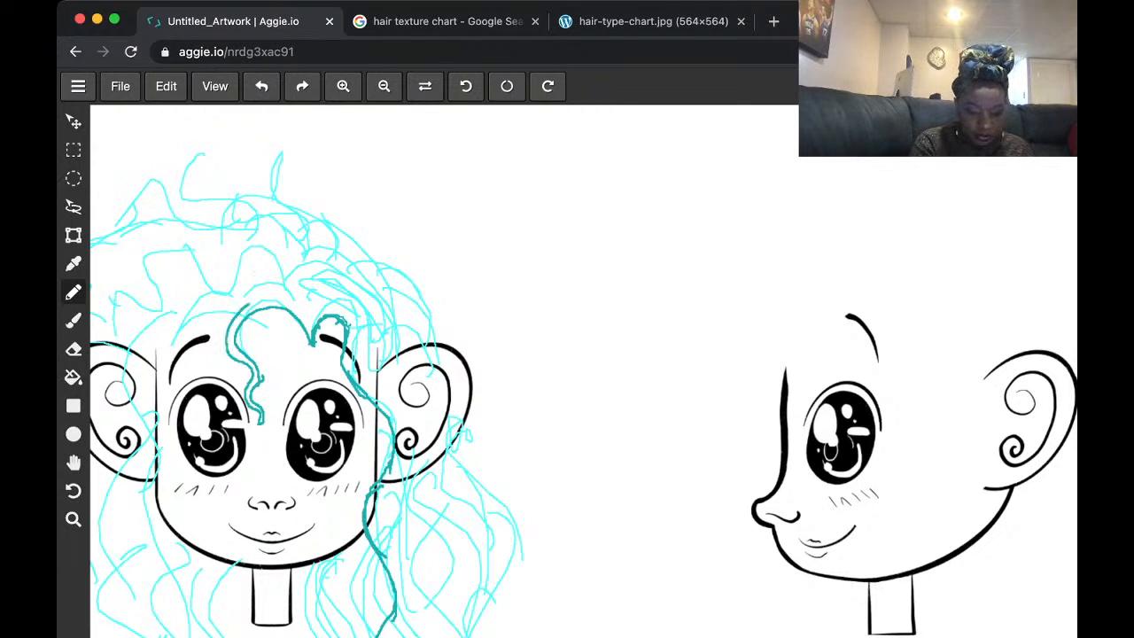
- Draw the left face-framing lock in dark teal as paired wavy lines from the forehead curl down past the jaw
{"action": "key", "text": "minus"}
{"action": "key", "text": "minus"}
{"action": "key", "text": "minus"}
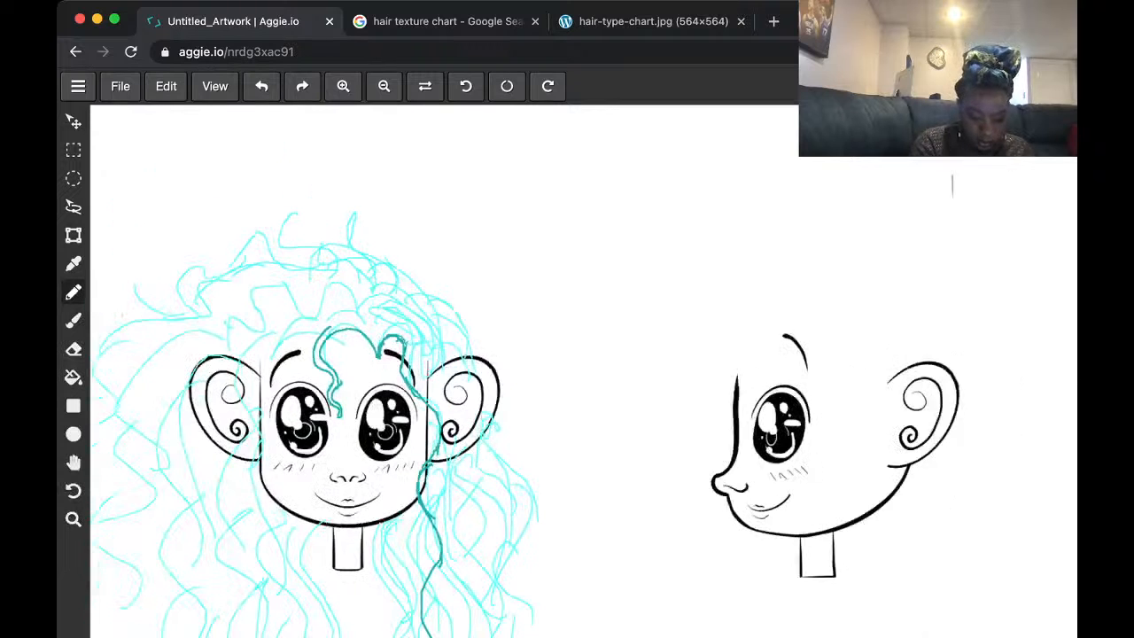
{"action": "mouse_move", "coordinate": [359, 334]}
{"action": "left_mouse_down"}
{"action": "mouse_move", "coordinate": [326, 335]}
{"action": "mouse_move", "coordinate": [292, 423]}
{"action": "mouse_move", "coordinate": [304, 548]}
{"action": "left_mouse_up"}
{"action": "left_click_drag", "start_coordinate": [286, 521], "coordinate": [284, 637]}
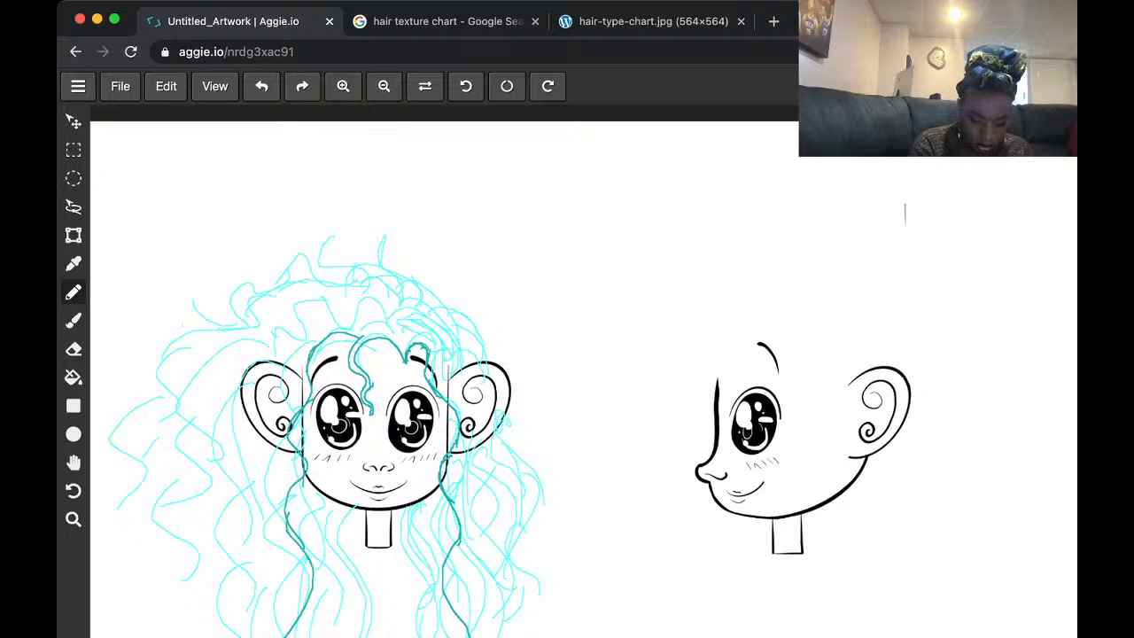
{"action": "mouse_move", "coordinate": [356, 333]}
{"action": "left_mouse_down"}
{"action": "mouse_move", "coordinate": [321, 330]}
{"action": "mouse_move", "coordinate": [301, 352]}
{"action": "mouse_move", "coordinate": [271, 496]}
{"action": "mouse_move", "coordinate": [301, 616]}
{"action": "left_mouse_up"}
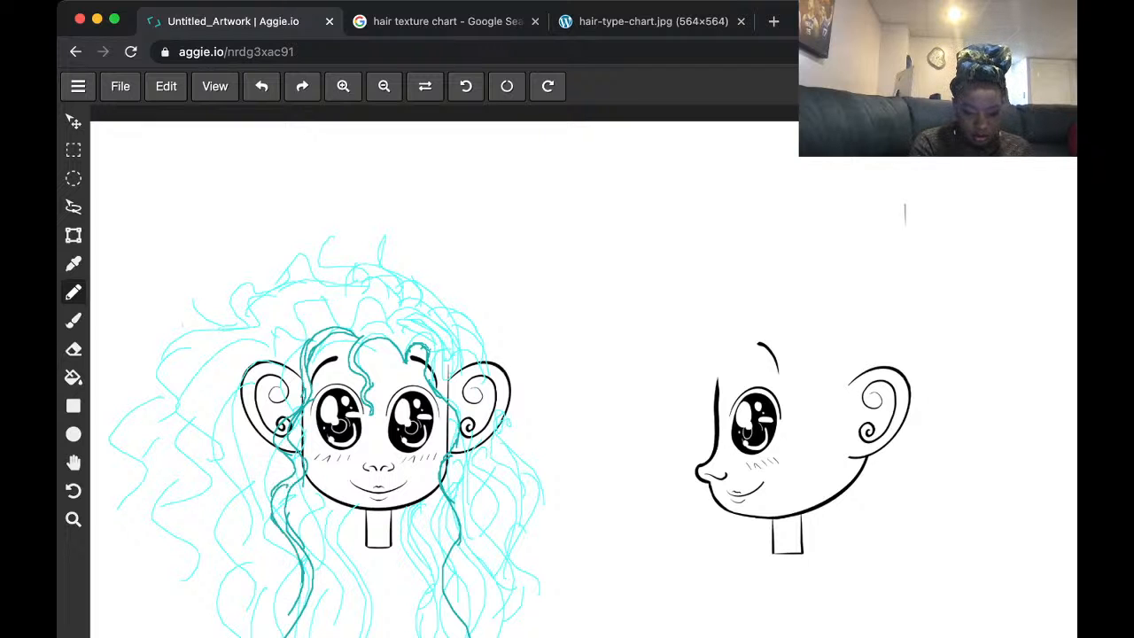
- Draw dark teal wavy strands along the right side of the front-view face, filling the lock from the jaw to below the neck
{"action": "key", "text": "super+minus"}
{"action": "key", "text": "super+minus"}
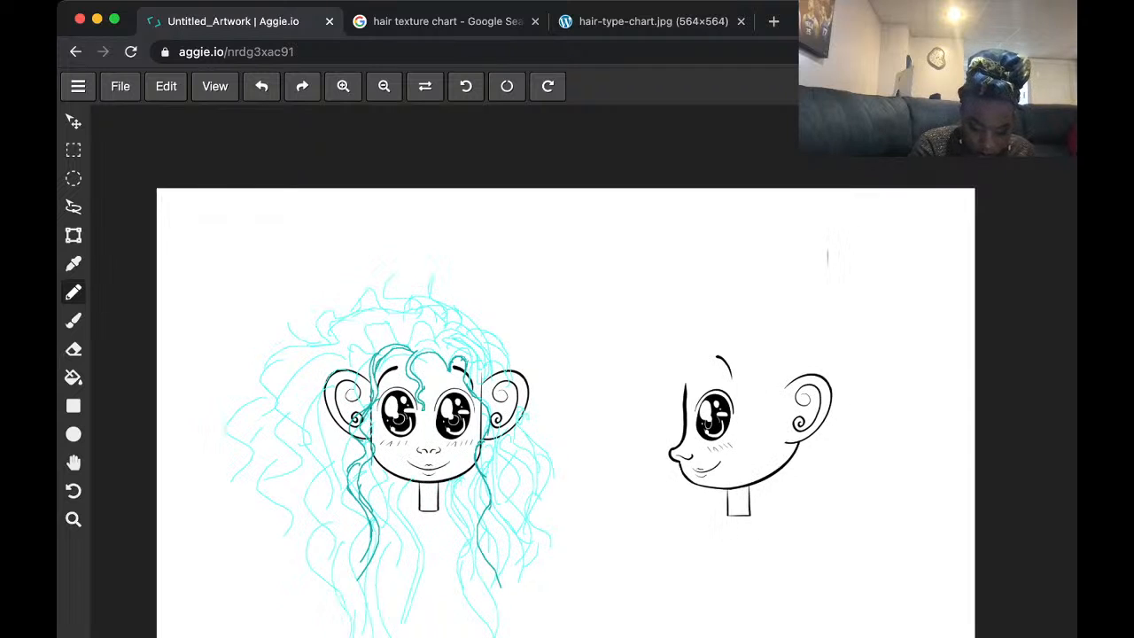
{"action": "mouse_move", "coordinate": [414, 352]}
{"action": "left_mouse_down"}
{"action": "mouse_move", "coordinate": [441, 345]}
{"action": "mouse_move", "coordinate": [470, 358]}
{"action": "mouse_move", "coordinate": [491, 402]}
{"action": "mouse_move", "coordinate": [498, 432]}
{"action": "mouse_move", "coordinate": [484, 459]}
{"action": "mouse_move", "coordinate": [500, 481]}
{"action": "mouse_move", "coordinate": [505, 606]}
{"action": "left_mouse_up"}
{"action": "mouse_move", "coordinate": [474, 471]}
{"action": "left_mouse_down"}
{"action": "mouse_move", "coordinate": [449, 542]}
{"action": "mouse_move", "coordinate": [483, 624]}
{"action": "left_mouse_up"}
{"action": "left_click_drag", "start_coordinate": [450, 554], "coordinate": [485, 636]}
{"action": "left_click_drag", "start_coordinate": [478, 472], "coordinate": [475, 594]}
{"action": "mouse_move", "coordinate": [453, 555]}
{"action": "left_mouse_down"}
{"action": "mouse_move", "coordinate": [497, 635]}
{"action": "mouse_move", "coordinate": [498, 621]}
{"action": "left_mouse_up"}
{"action": "mouse_move", "coordinate": [450, 483]}
{"action": "left_mouse_down"}
{"action": "mouse_move", "coordinate": [437, 539]}
{"action": "mouse_move", "coordinate": [455, 572]}
{"action": "mouse_move", "coordinate": [447, 541]}
{"action": "left_mouse_up"}
{"action": "left_click_drag", "start_coordinate": [465, 500], "coordinate": [460, 526]}
- Draw long dark teal waves from the crown around the left ear of the front-view head, and fill in the lower strands
{"action": "mouse_move", "coordinate": [431, 317]}
{"action": "left_mouse_down"}
{"action": "mouse_move", "coordinate": [356, 335]}
{"action": "mouse_move", "coordinate": [290, 413]}
{"action": "mouse_move", "coordinate": [289, 513]}
{"action": "mouse_move", "coordinate": [320, 495]}
{"action": "mouse_move", "coordinate": [302, 539]}
{"action": "mouse_move", "coordinate": [313, 573]}
{"action": "left_mouse_up"}
{"action": "mouse_move", "coordinate": [434, 345]}
{"action": "left_mouse_down"}
{"action": "mouse_move", "coordinate": [416, 312]}
{"action": "mouse_move", "coordinate": [320, 350]}
{"action": "mouse_move", "coordinate": [292, 408]}
{"action": "mouse_move", "coordinate": [314, 473]}
{"action": "mouse_move", "coordinate": [282, 512]}
{"action": "mouse_move", "coordinate": [310, 563]}
{"action": "left_mouse_up"}
{"action": "mouse_move", "coordinate": [341, 407]}
{"action": "left_mouse_down"}
{"action": "mouse_move", "coordinate": [315, 537]}
{"action": "mouse_move", "coordinate": [327, 625]}
{"action": "left_mouse_up"}
{"action": "left_click_drag", "start_coordinate": [342, 471], "coordinate": [336, 637]}
{"action": "mouse_move", "coordinate": [338, 414]}
{"action": "left_mouse_down"}
{"action": "mouse_move", "coordinate": [334, 451]}
{"action": "mouse_move", "coordinate": [356, 474]}
{"action": "mouse_move", "coordinate": [338, 529]}
{"action": "mouse_move", "coordinate": [359, 562]}
{"action": "left_mouse_up"}
{"action": "left_click_drag", "start_coordinate": [346, 511], "coordinate": [364, 561]}
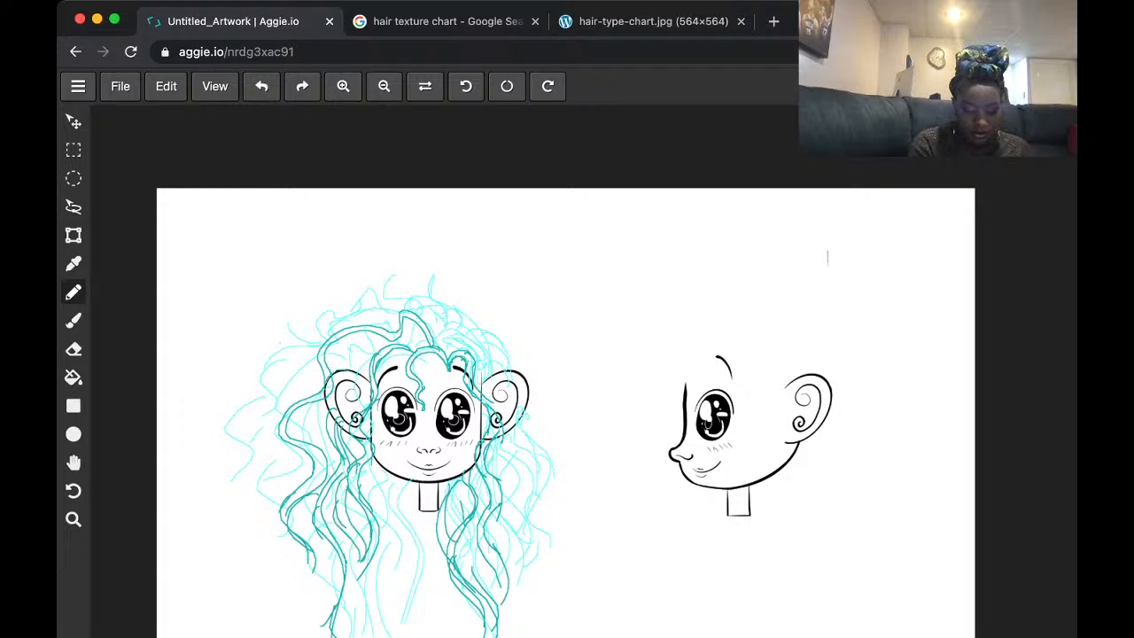
- Add dark teal strands over the left ear, along the outer left waves, and between the left lock and the neck
{"action": "left_click_drag", "start_coordinate": [317, 404], "coordinate": [321, 445]}
{"action": "left_click_drag", "start_coordinate": [323, 405], "coordinate": [335, 458]}
{"action": "left_click_drag", "start_coordinate": [310, 498], "coordinate": [326, 594]}
{"action": "left_click_drag", "start_coordinate": [313, 531], "coordinate": [338, 605]}
{"action": "mouse_move", "coordinate": [371, 462]}
{"action": "left_mouse_down"}
{"action": "mouse_move", "coordinate": [384, 598]}
{"action": "mouse_move", "coordinate": [385, 496]}
{"action": "mouse_move", "coordinate": [386, 599]}
{"action": "mouse_move", "coordinate": [403, 598]}
{"action": "mouse_move", "coordinate": [404, 630]}
{"action": "left_mouse_up"}
{"action": "left_click_drag", "start_coordinate": [387, 532], "coordinate": [350, 636]}
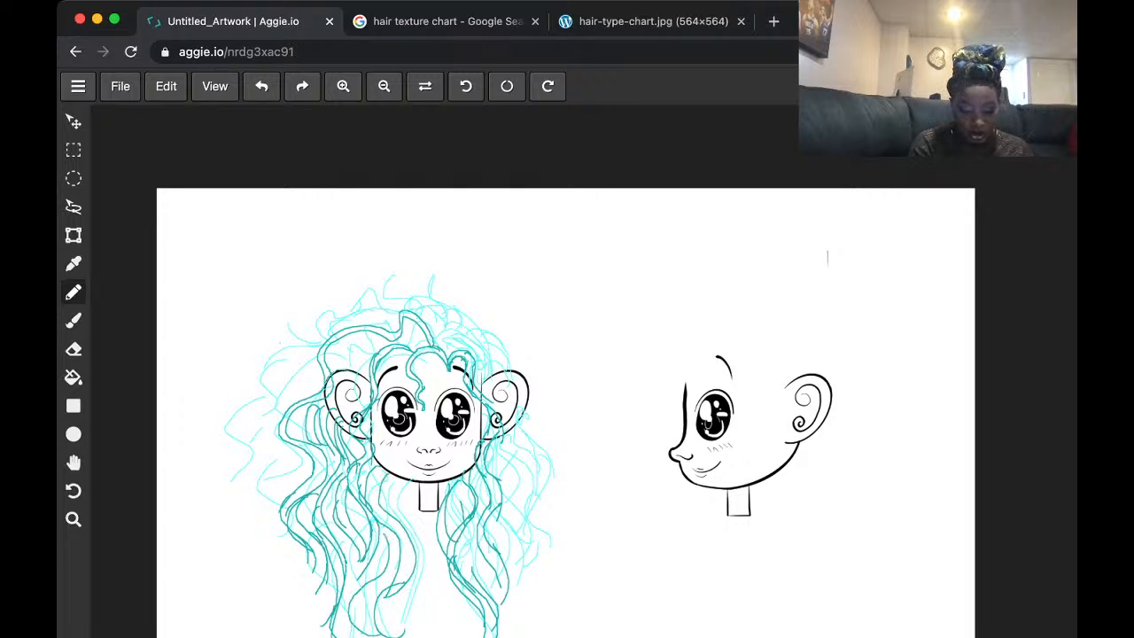
- Add dark teal strands to the lower left hair and curved strands sweeping from the crown toward the left ear of the front-view head
{"action": "left_click_drag", "start_coordinate": [392, 580], "coordinate": [367, 636]}
{"action": "left_click_drag", "start_coordinate": [399, 475], "coordinate": [404, 524]}
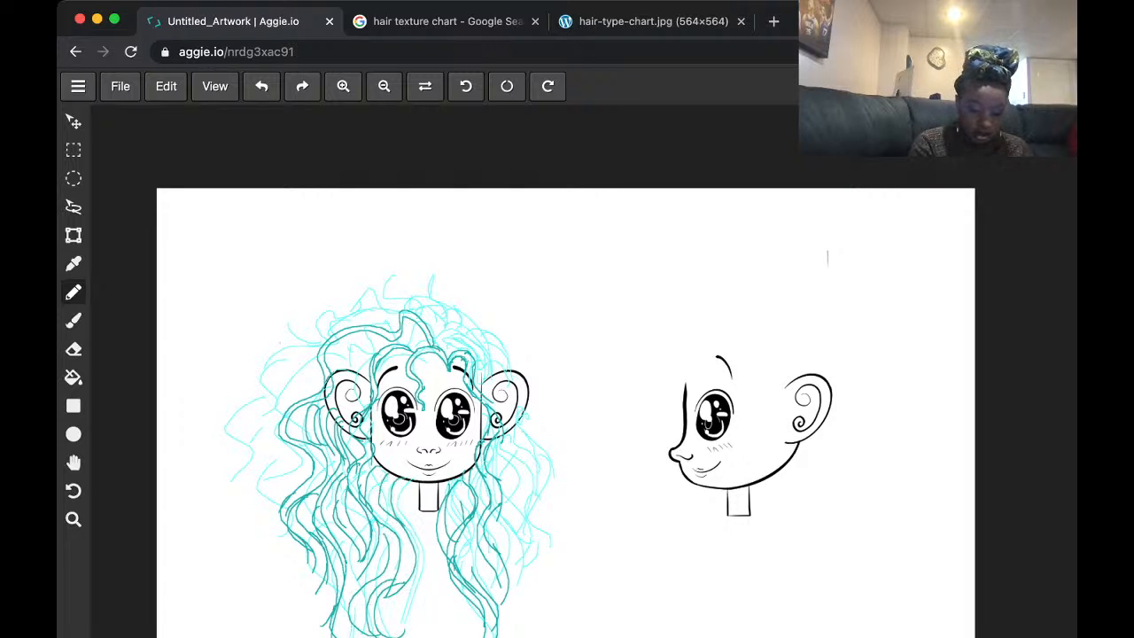
{"action": "mouse_move", "coordinate": [403, 327]}
{"action": "left_mouse_down"}
{"action": "mouse_move", "coordinate": [422, 350]}
{"action": "mouse_move", "coordinate": [345, 353]}
{"action": "mouse_move", "coordinate": [346, 369]}
{"action": "left_mouse_up"}
{"action": "left_click_drag", "start_coordinate": [380, 345], "coordinate": [331, 374]}
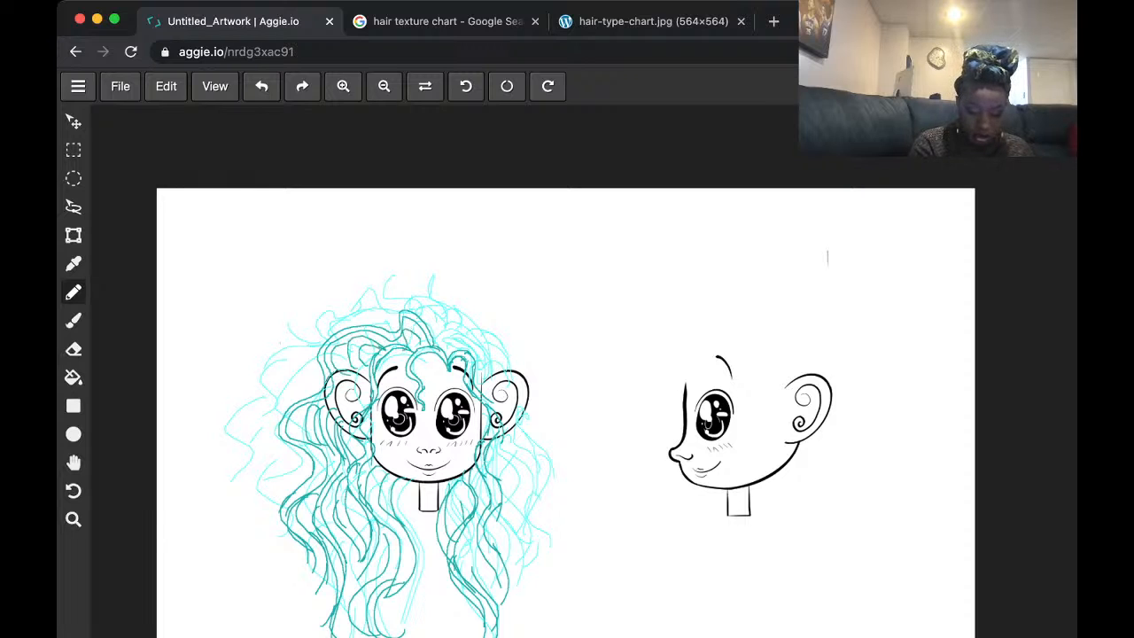
- Draw a small curl atop the front-view head and the wavy outer left contour in dark teal, adding inner strands and a loose side curl
{"action": "mouse_move", "coordinate": [445, 337]}
{"action": "left_mouse_down"}
{"action": "mouse_move", "coordinate": [451, 311]}
{"action": "mouse_move", "coordinate": [425, 277]}
{"action": "mouse_move", "coordinate": [420, 292]}
{"action": "left_mouse_up"}
{"action": "mouse_move", "coordinate": [442, 334]}
{"action": "left_mouse_down"}
{"action": "mouse_move", "coordinate": [414, 310]}
{"action": "mouse_move", "coordinate": [372, 304]}
{"action": "mouse_move", "coordinate": [333, 318]}
{"action": "mouse_move", "coordinate": [264, 421]}
{"action": "mouse_move", "coordinate": [259, 547]}
{"action": "left_mouse_up"}
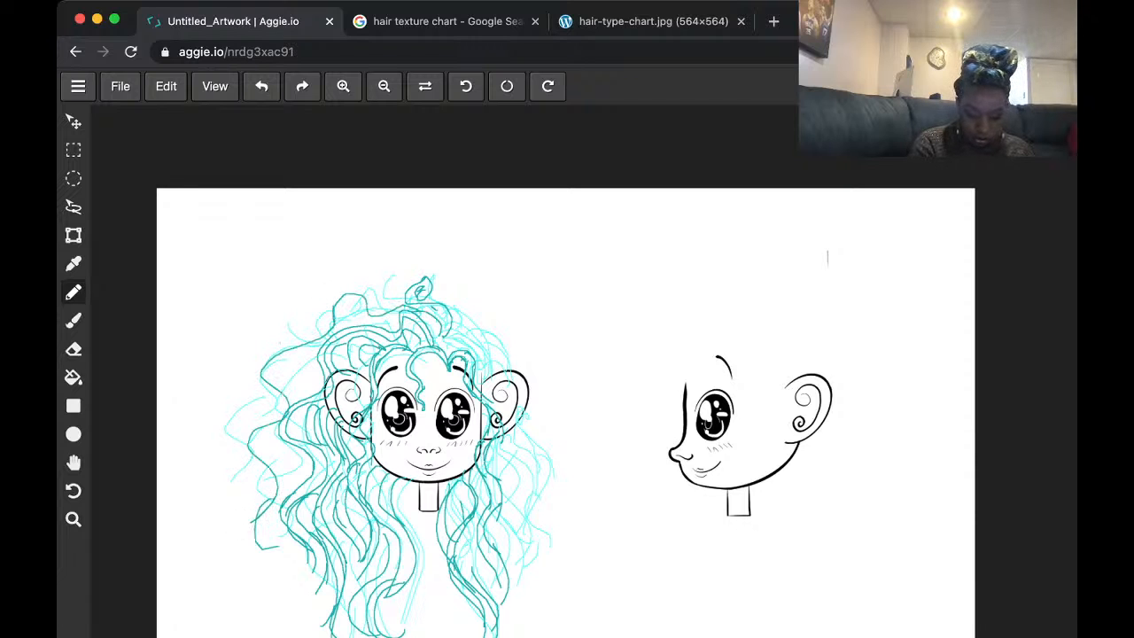
{"action": "mouse_move", "coordinate": [281, 432]}
{"action": "left_mouse_down"}
{"action": "mouse_move", "coordinate": [266, 473]}
{"action": "mouse_move", "coordinate": [297, 481]}
{"action": "left_mouse_up"}
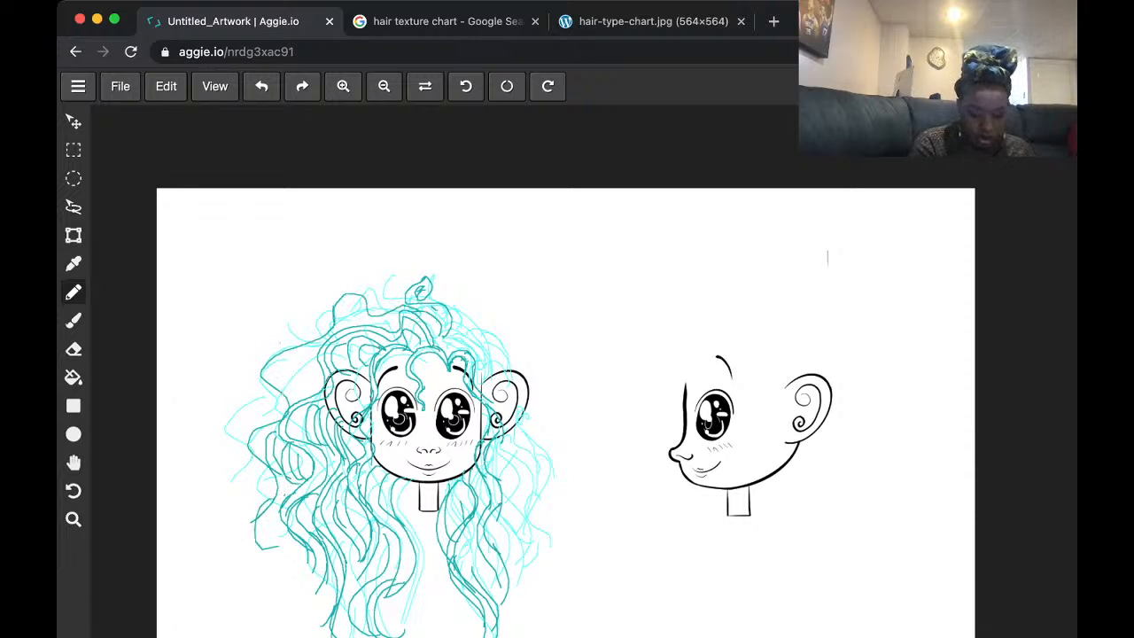
{"action": "mouse_move", "coordinate": [312, 356]}
{"action": "left_mouse_down"}
{"action": "mouse_move", "coordinate": [275, 395]}
{"action": "mouse_move", "coordinate": [307, 395]}
{"action": "left_mouse_up"}
{"action": "mouse_move", "coordinate": [341, 326]}
{"action": "left_mouse_down"}
{"action": "mouse_move", "coordinate": [396, 335]}
{"action": "mouse_move", "coordinate": [344, 326]}
{"action": "left_mouse_up"}
{"action": "mouse_move", "coordinate": [414, 287]}
{"action": "left_mouse_down"}
{"action": "mouse_move", "coordinate": [321, 289]}
{"action": "mouse_move", "coordinate": [285, 329]}
{"action": "mouse_move", "coordinate": [301, 343]}
{"action": "left_mouse_up"}
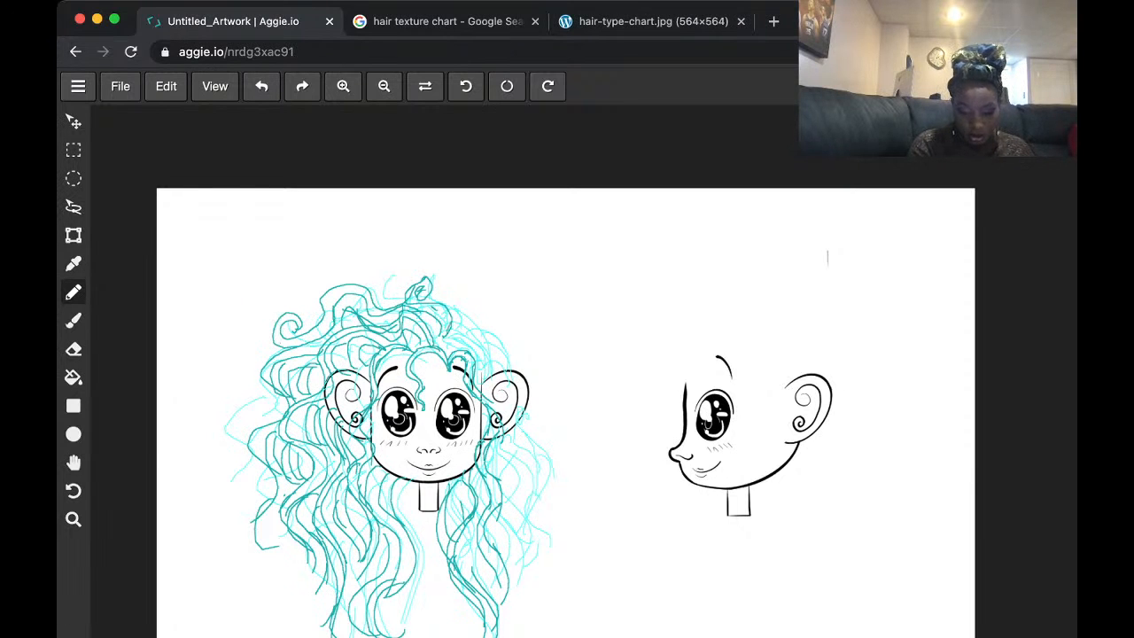
- Draw curved dark teal strands from the crown down to the right ear of the front-view head
{"action": "left_click_drag", "start_coordinate": [457, 321], "coordinate": [449, 335]}
{"action": "mouse_move", "coordinate": [449, 340]}
{"action": "left_mouse_down"}
{"action": "mouse_move", "coordinate": [479, 361]}
{"action": "mouse_move", "coordinate": [479, 382]}
{"action": "mouse_move", "coordinate": [494, 368]}
{"action": "left_mouse_up"}
{"action": "left_click_drag", "start_coordinate": [466, 317], "coordinate": [501, 381]}
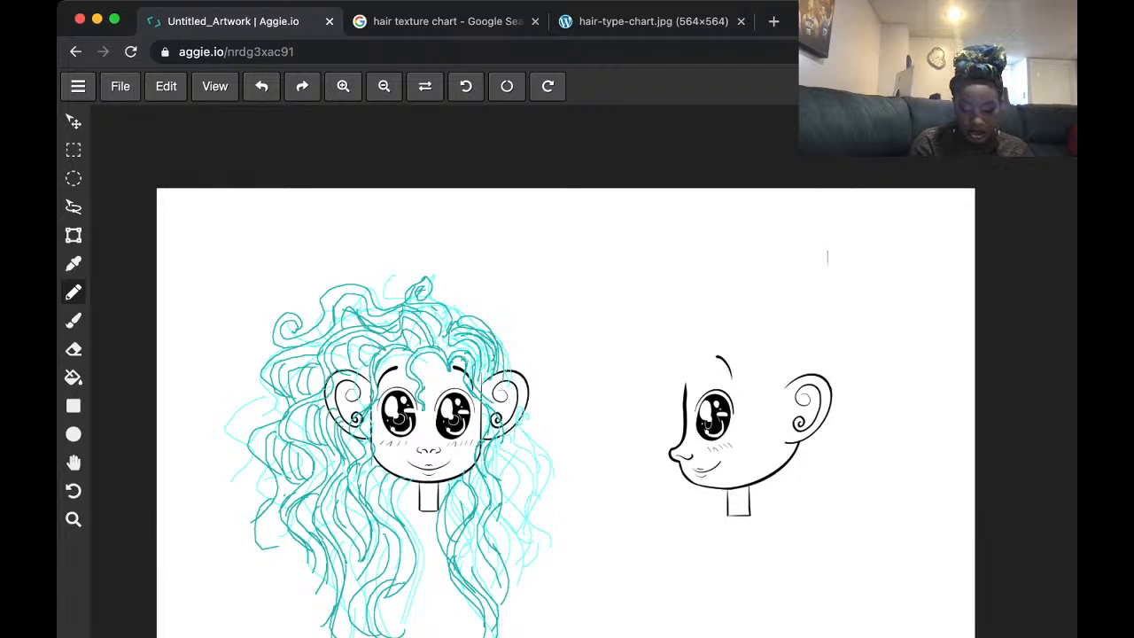
- Draw long dark teal waves below the right ear of the front-view head, building up the outer right side with loose ends
{"action": "left_click_drag", "start_coordinate": [506, 426], "coordinate": [538, 571]}
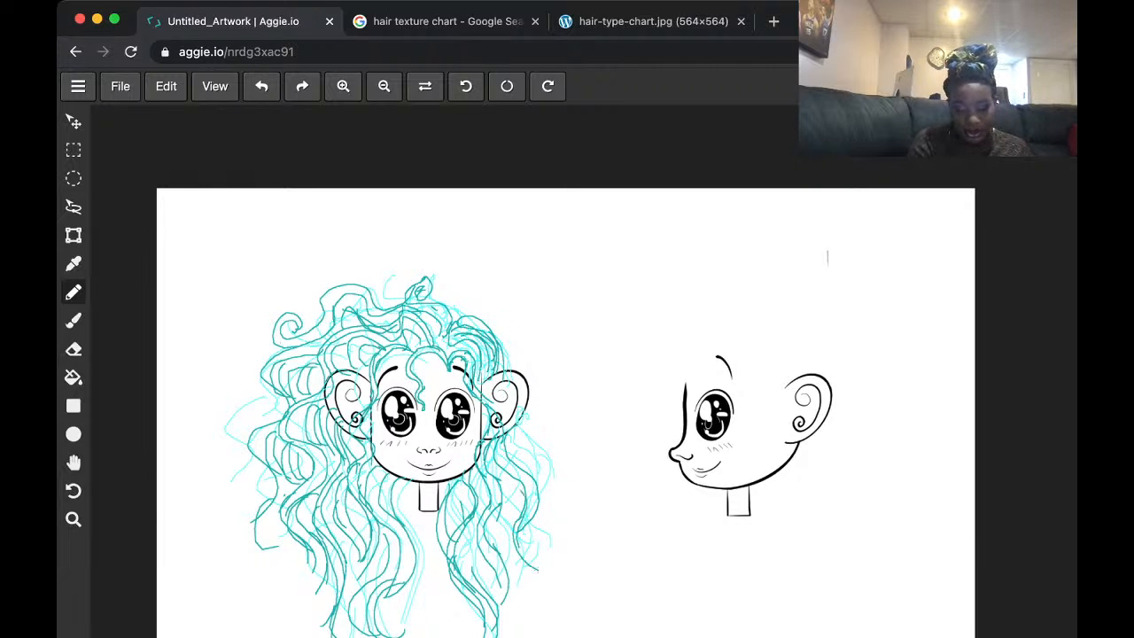
{"action": "left_click_drag", "start_coordinate": [535, 478], "coordinate": [537, 560]}
{"action": "mouse_move", "coordinate": [499, 463]}
{"action": "left_mouse_down"}
{"action": "mouse_move", "coordinate": [516, 529]}
{"action": "mouse_move", "coordinate": [507, 569]}
{"action": "left_mouse_up"}
{"action": "mouse_move", "coordinate": [504, 509]}
{"action": "left_mouse_down"}
{"action": "mouse_move", "coordinate": [497, 545]}
{"action": "mouse_move", "coordinate": [526, 600]}
{"action": "left_mouse_up"}
{"action": "mouse_move", "coordinate": [512, 415]}
{"action": "left_mouse_down"}
{"action": "mouse_move", "coordinate": [540, 471]}
{"action": "mouse_move", "coordinate": [549, 543]}
{"action": "left_mouse_up"}
{"action": "mouse_move", "coordinate": [519, 427]}
{"action": "left_mouse_down"}
{"action": "mouse_move", "coordinate": [556, 476]}
{"action": "mouse_move", "coordinate": [531, 546]}
{"action": "left_mouse_up"}
- Add finishing dark teal strands to the right lock beside the neck, the outer left tip, and the outer right waves
{"action": "left_click_drag", "start_coordinate": [464, 483], "coordinate": [450, 540]}
{"action": "left_click_drag", "start_coordinate": [443, 528], "coordinate": [474, 600]}
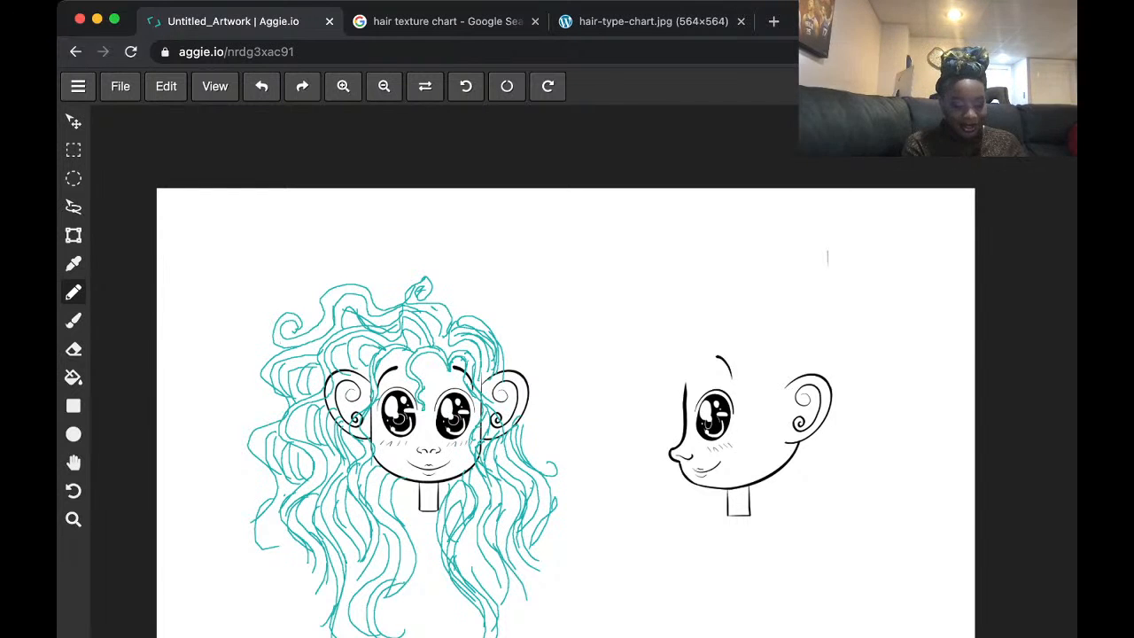
{"action": "mouse_move", "coordinate": [272, 500]}
{"action": "left_mouse_down"}
{"action": "mouse_move", "coordinate": [275, 567]}
{"action": "mouse_move", "coordinate": [262, 576]}
{"action": "left_mouse_up"}
{"action": "left_click_drag", "start_coordinate": [514, 427], "coordinate": [551, 514]}
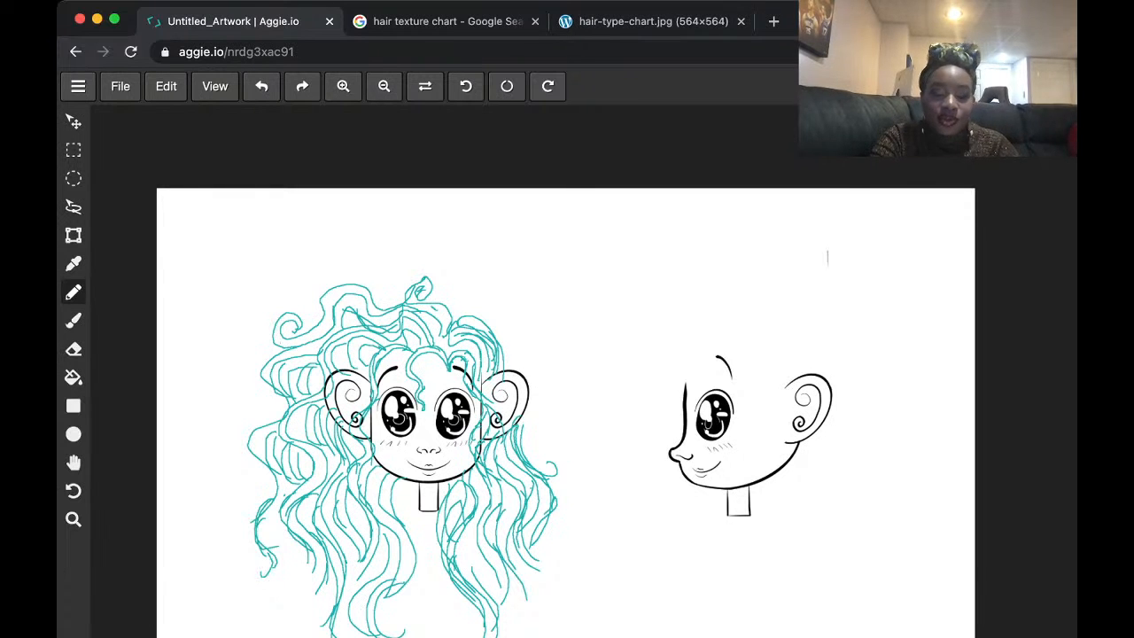